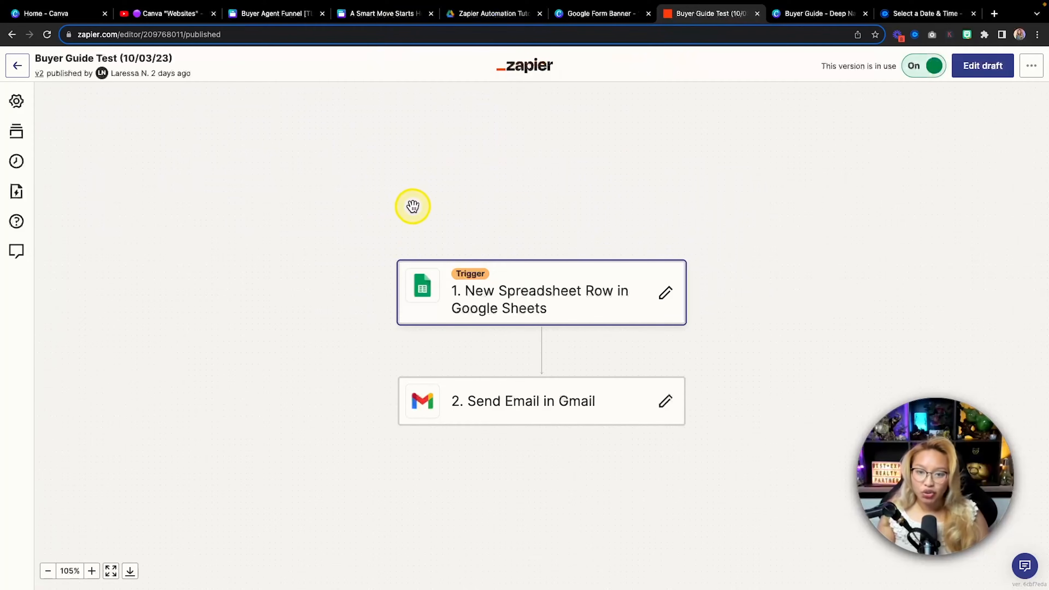
Scroll through the Buyer Guide Test (10/03/23) zap's details on the Zaps page
scroll(406, 204, "left", 5)
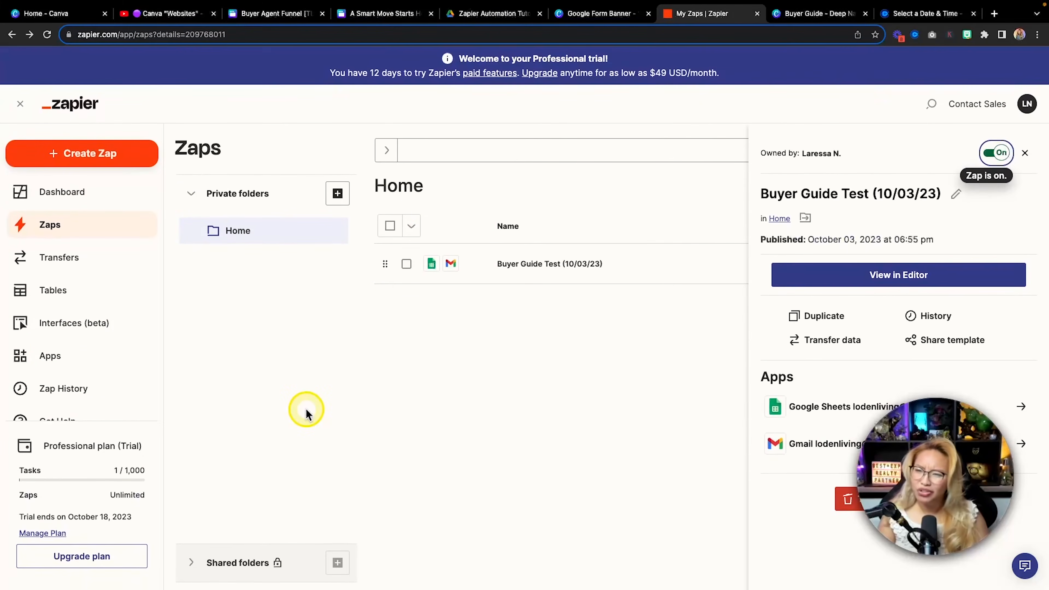
scroll(305, 408, "down", 1)
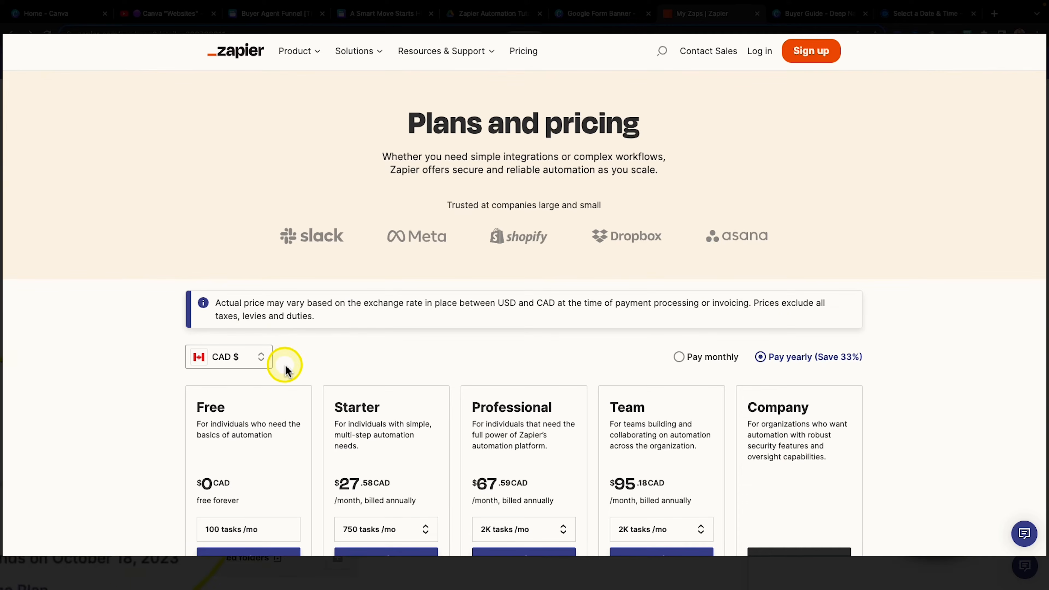
scroll(286, 370, "down", 3)
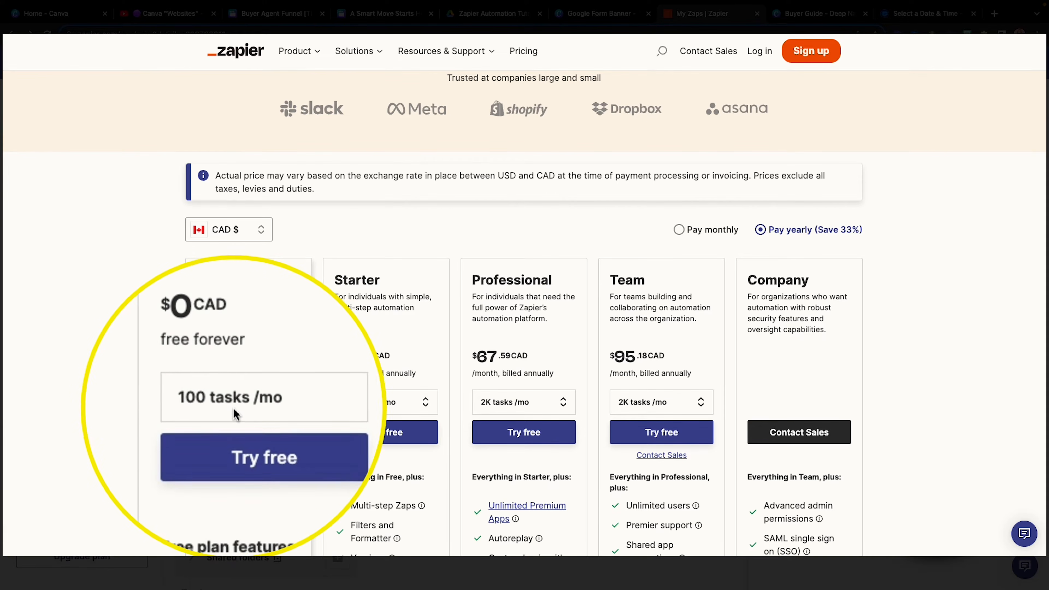
scroll(326, 400, "down", 8)
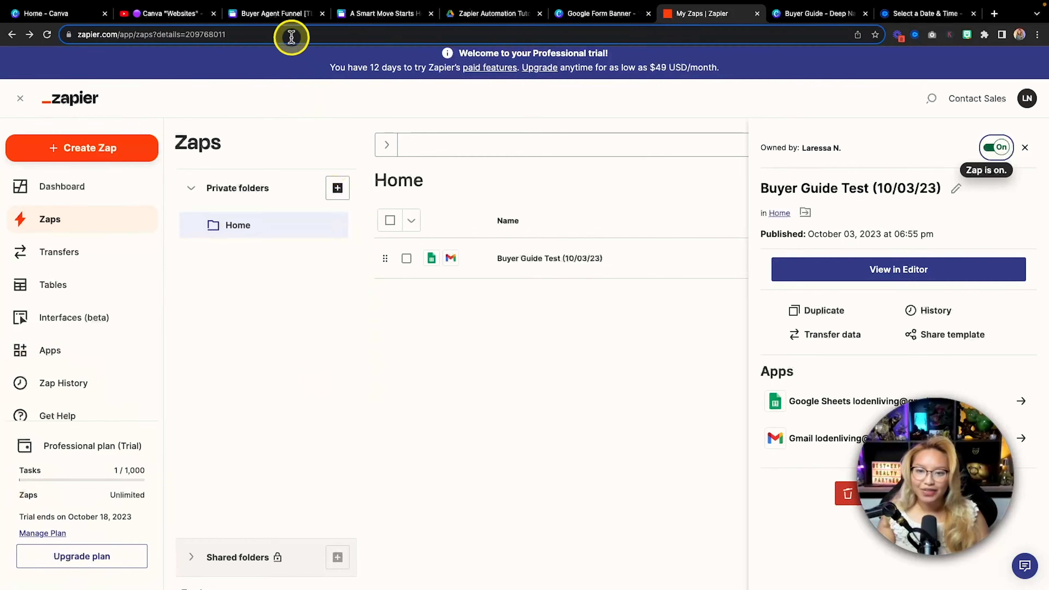
Look through the Buyer Agent Funnel [TEST EXAMPLE] design's pages and open its website preview
left_click(273, 19)
scroll(279, 215, "up", 8)
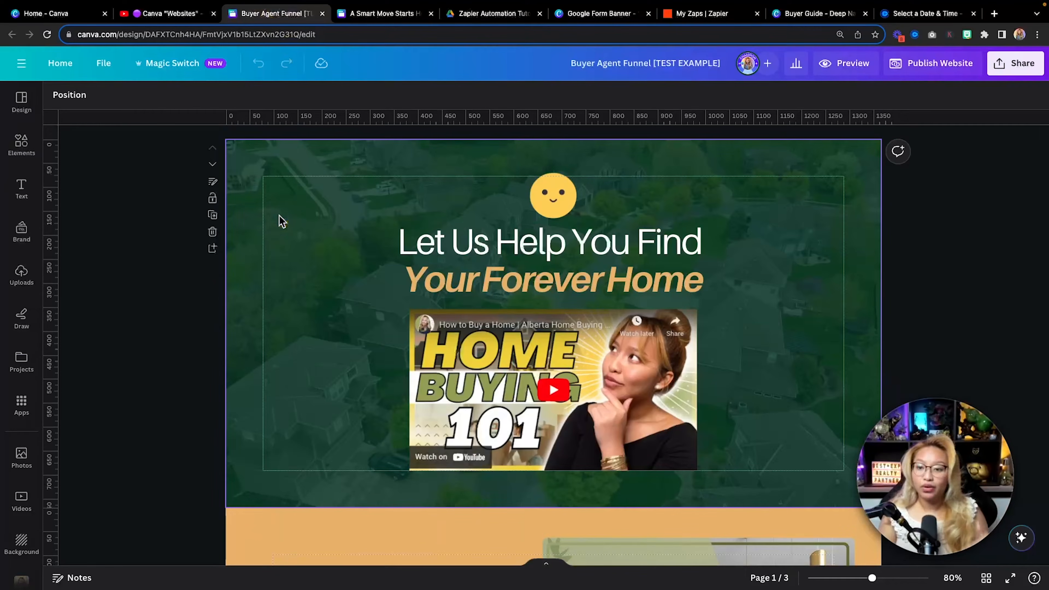
scroll(279, 215, "down", 10)
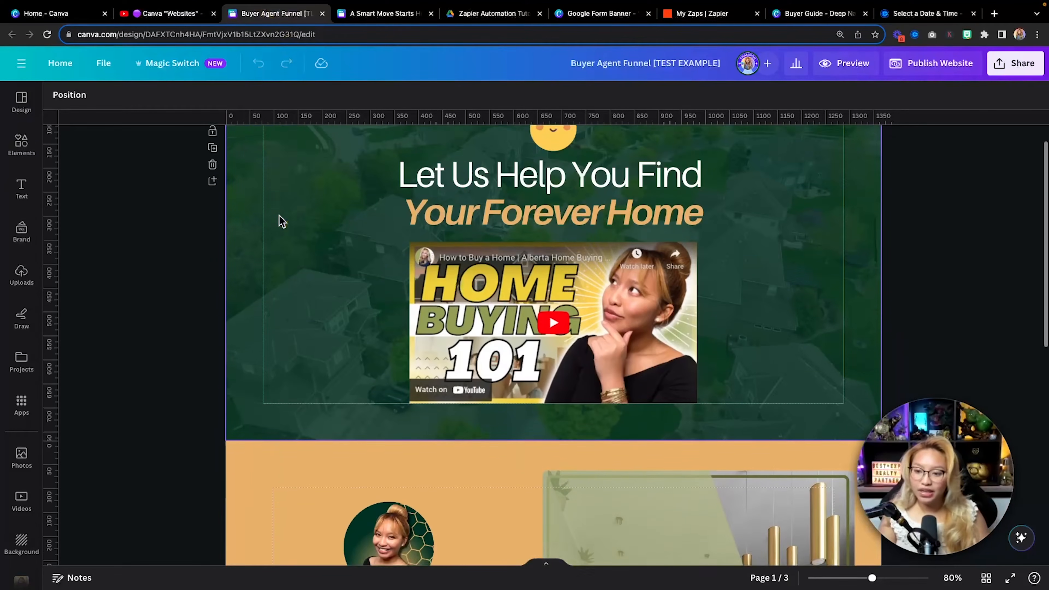
scroll(279, 215, "down", 3)
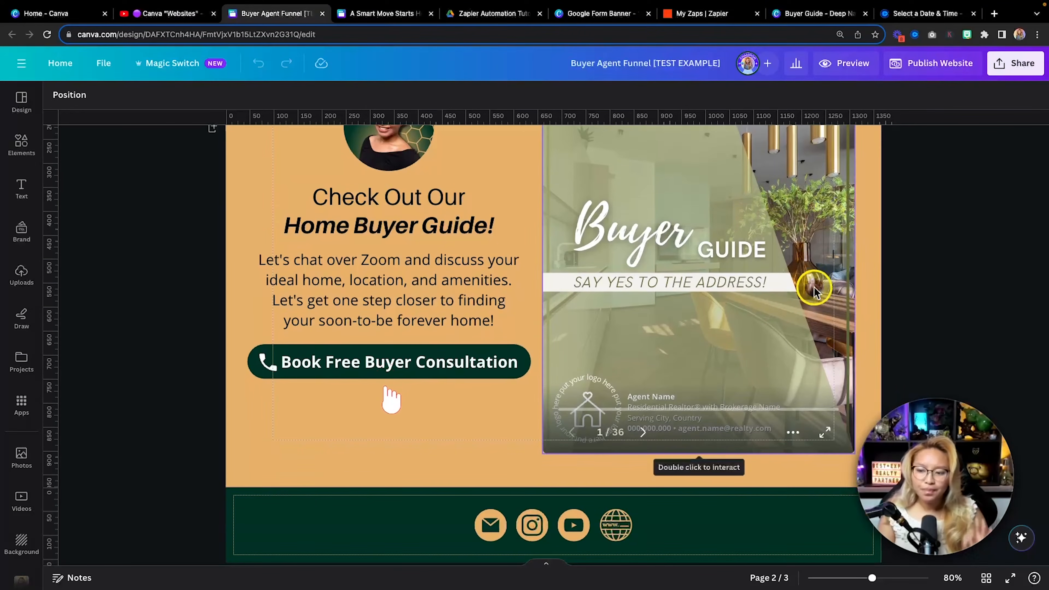
scroll(644, 480, "up", 1)
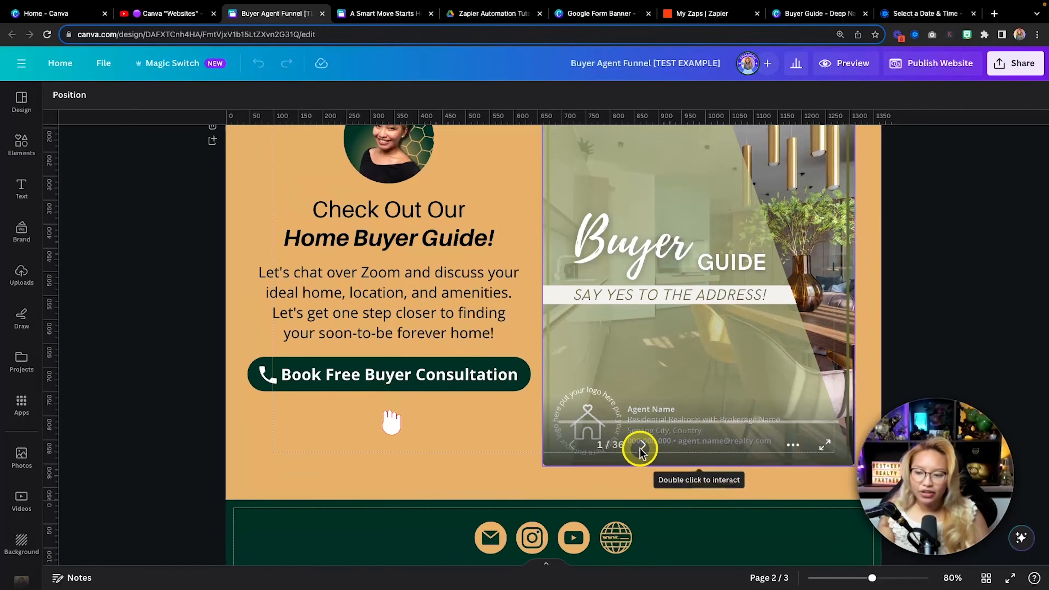
left_click(847, 64)
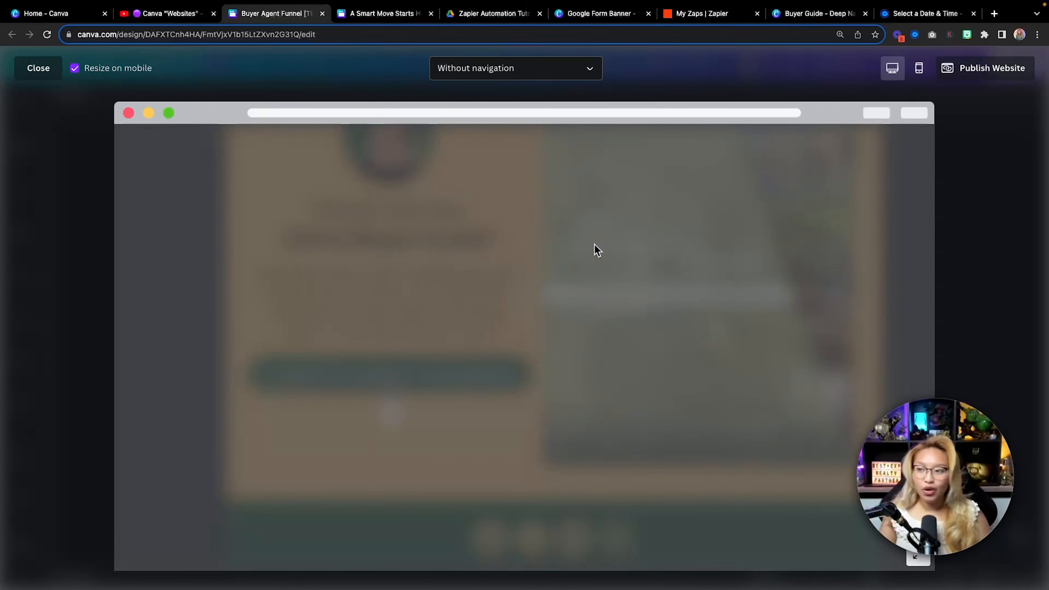
Pick 10:00am on Monday, October 9, 2023 in Calendly and review the Enter Details form
left_click(915, 14)
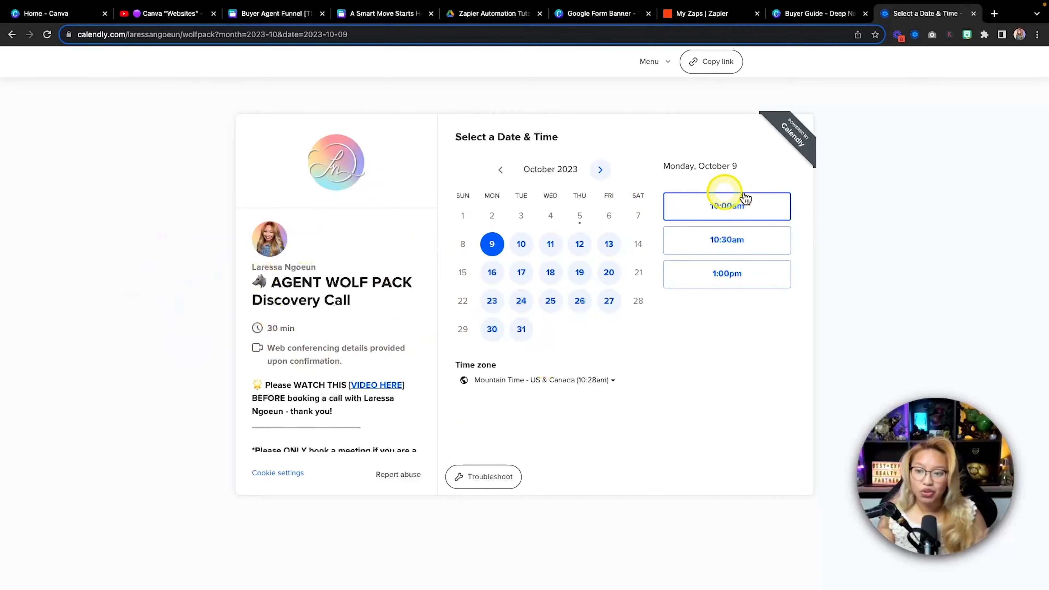
left_click(720, 207)
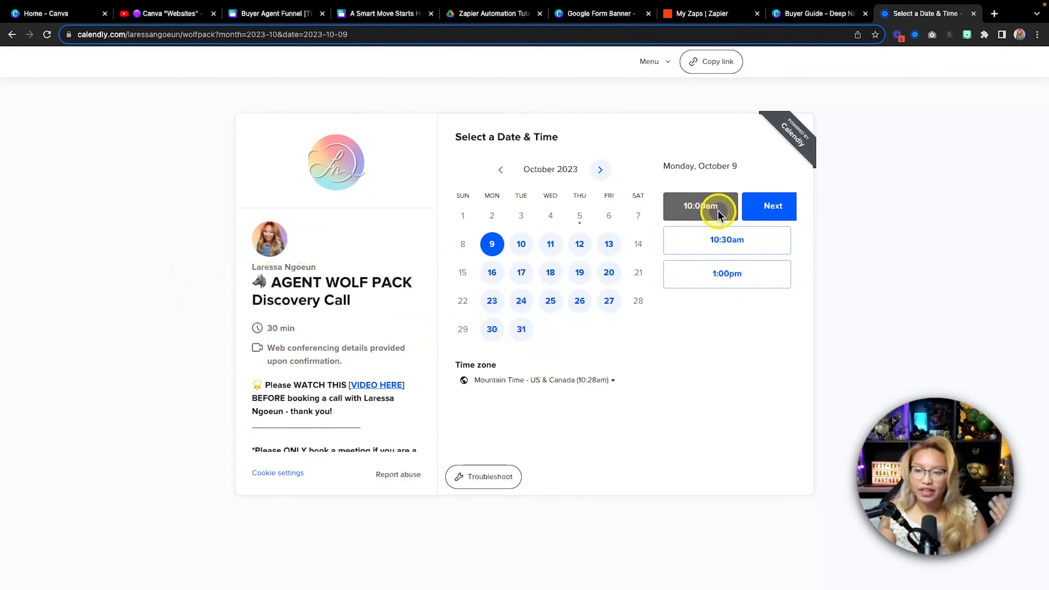
left_click(770, 215)
scroll(585, 331, "down", 4)
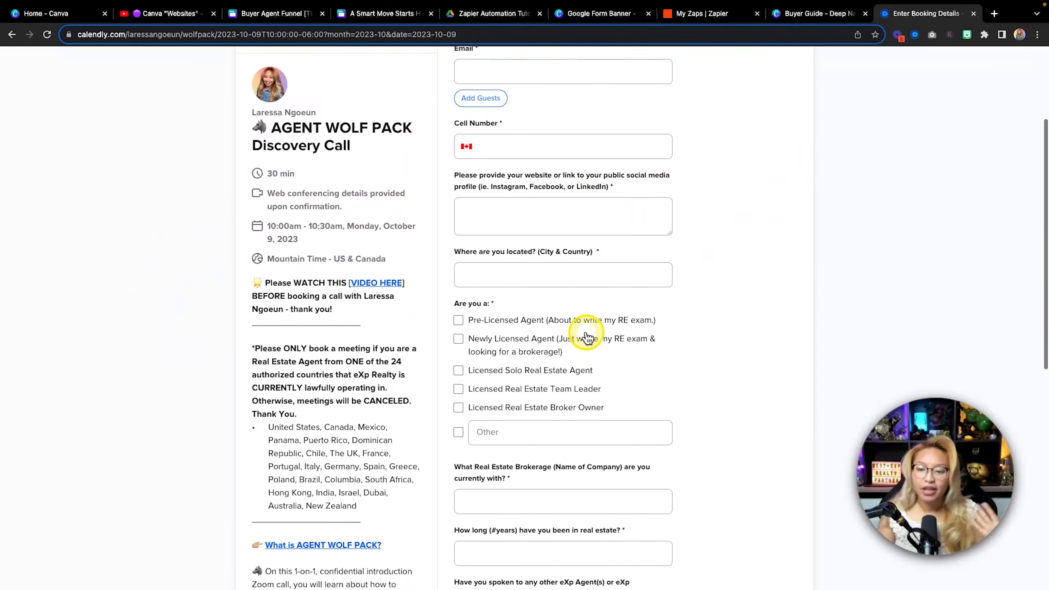
scroll(587, 337, "down", 10)
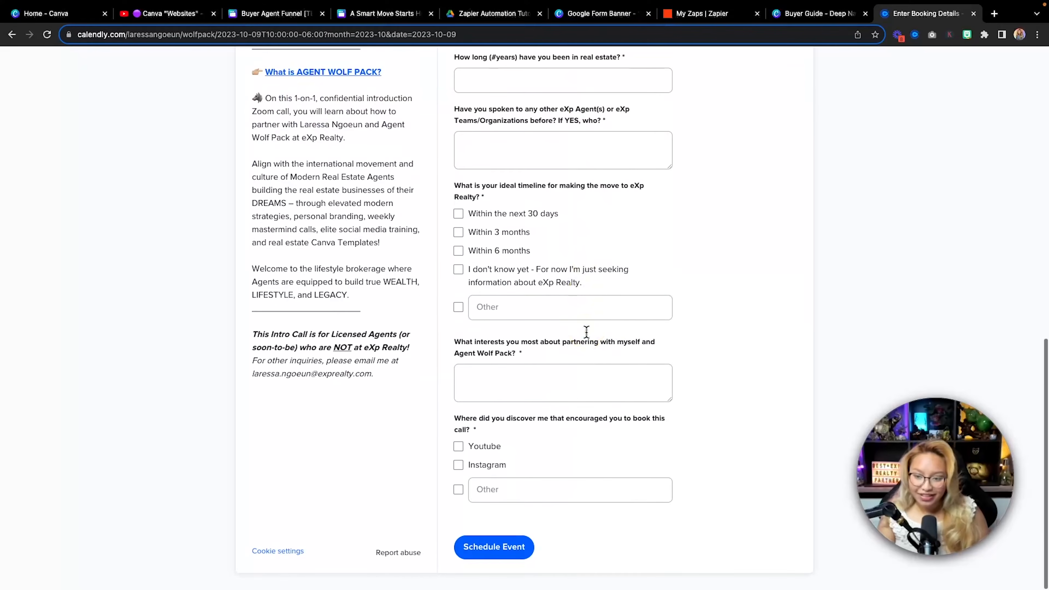
scroll(586, 331, "up", 15)
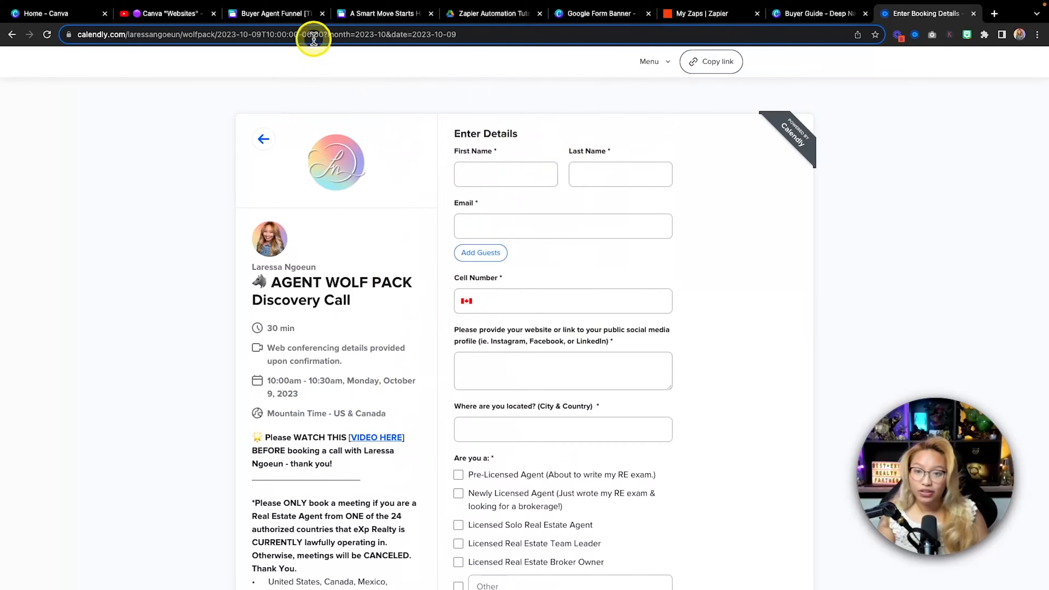
Page the embedded Buyer Guide forward five pages to its mortgage pre-approval content
left_click(285, 13)
scroll(516, 268, "down", 3)
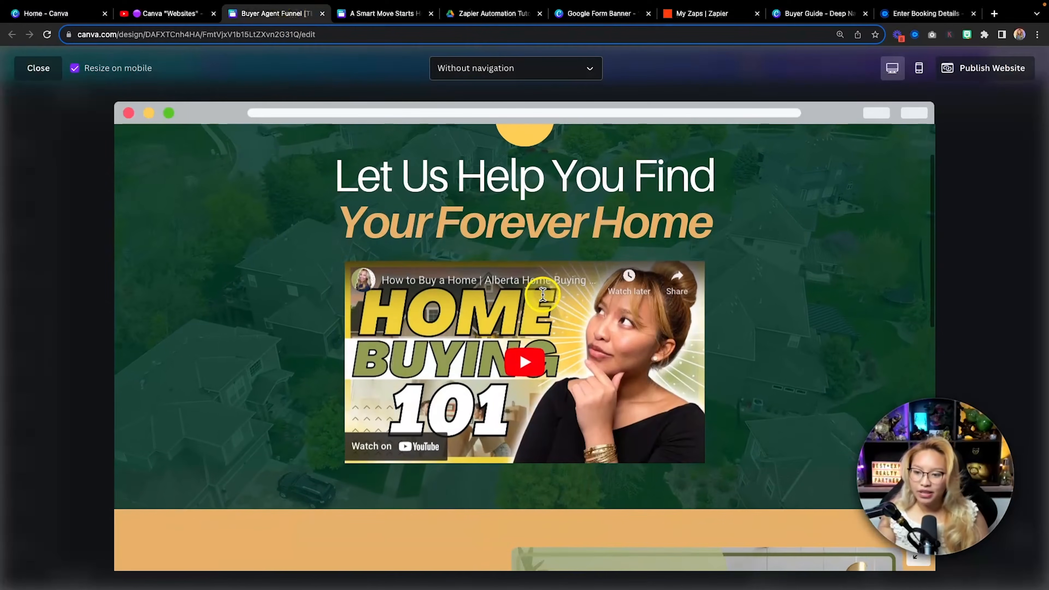
scroll(456, 370, "down", 15)
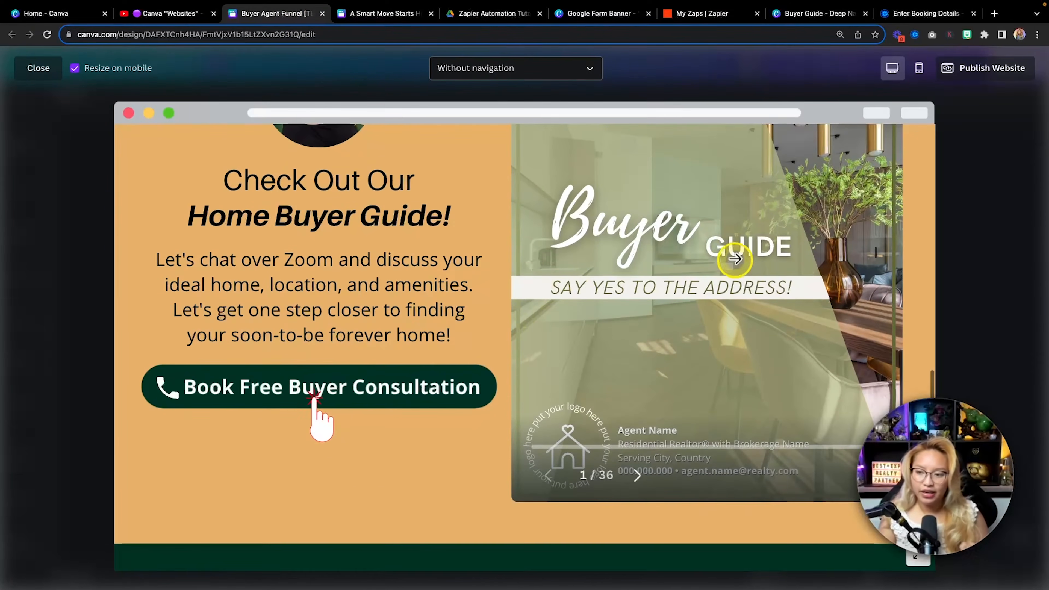
left_click(637, 476)
left_click(639, 477)
left_click(638, 477)
left_click(638, 477)
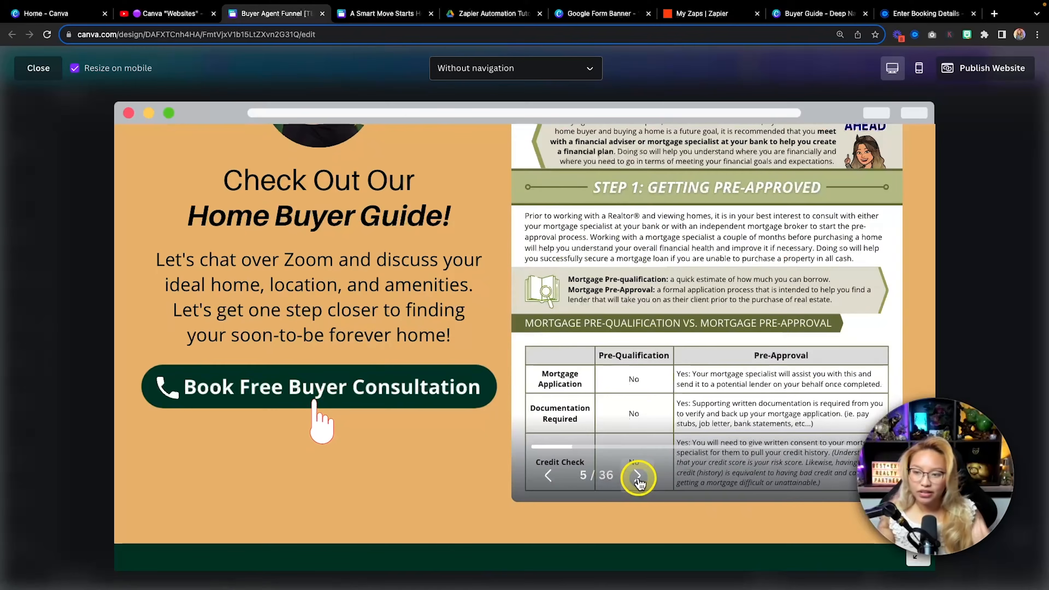
left_click(638, 477)
scroll(639, 483, "up", 3)
scroll(634, 471, "up", 10)
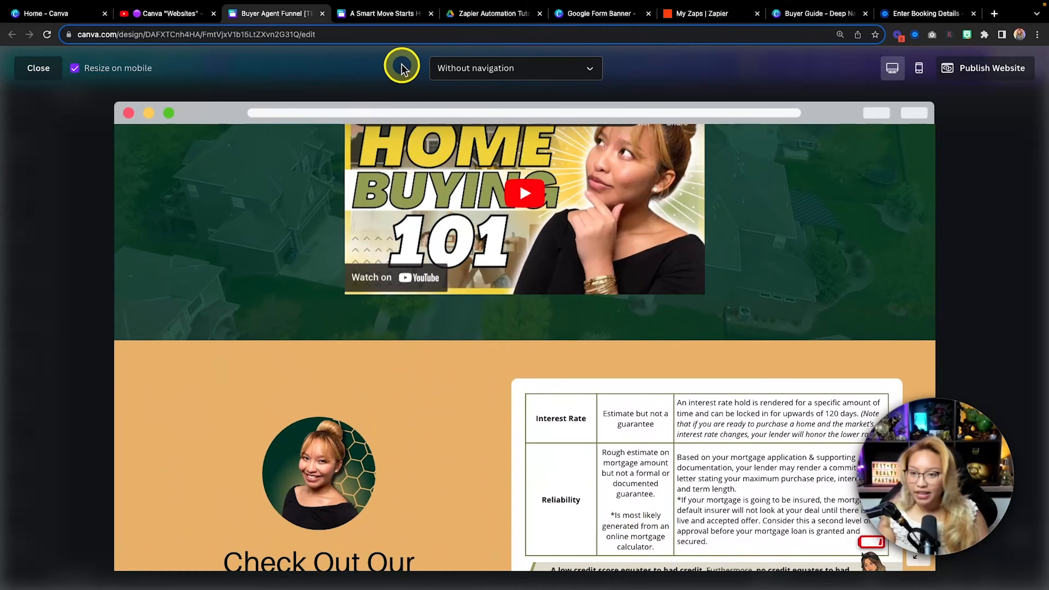
Look through the A Smart Move Starts Here design's pages and open its website preview
left_click(384, 13)
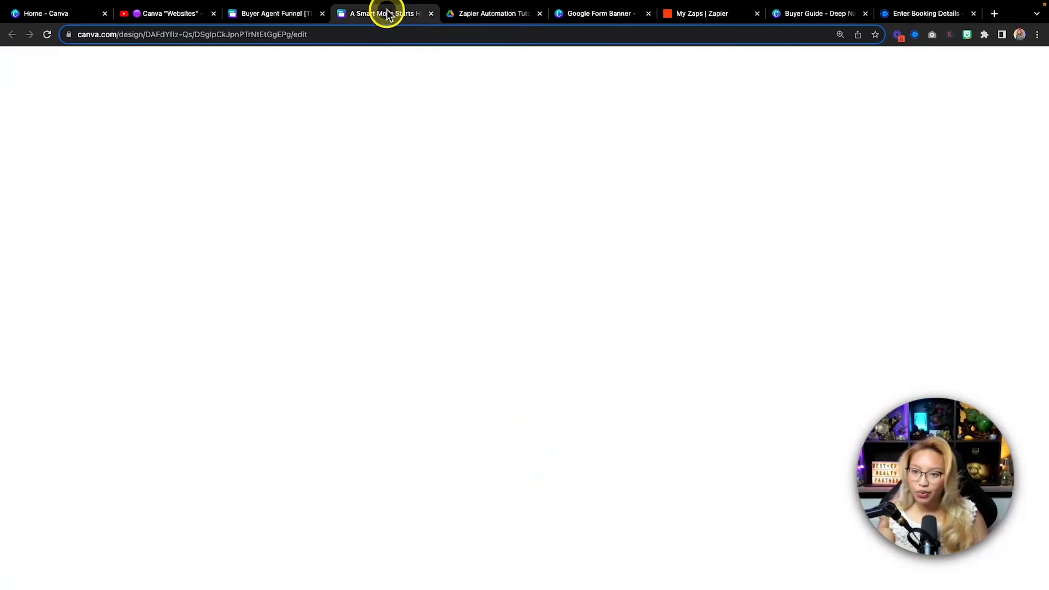
scroll(395, 184, "up", 15)
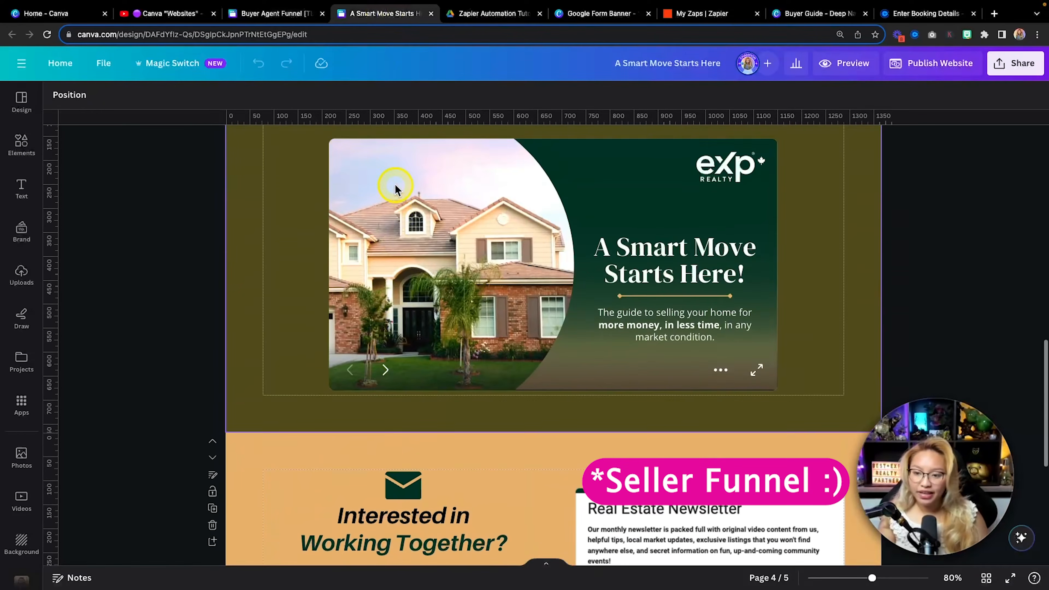
scroll(395, 185, "down", 10)
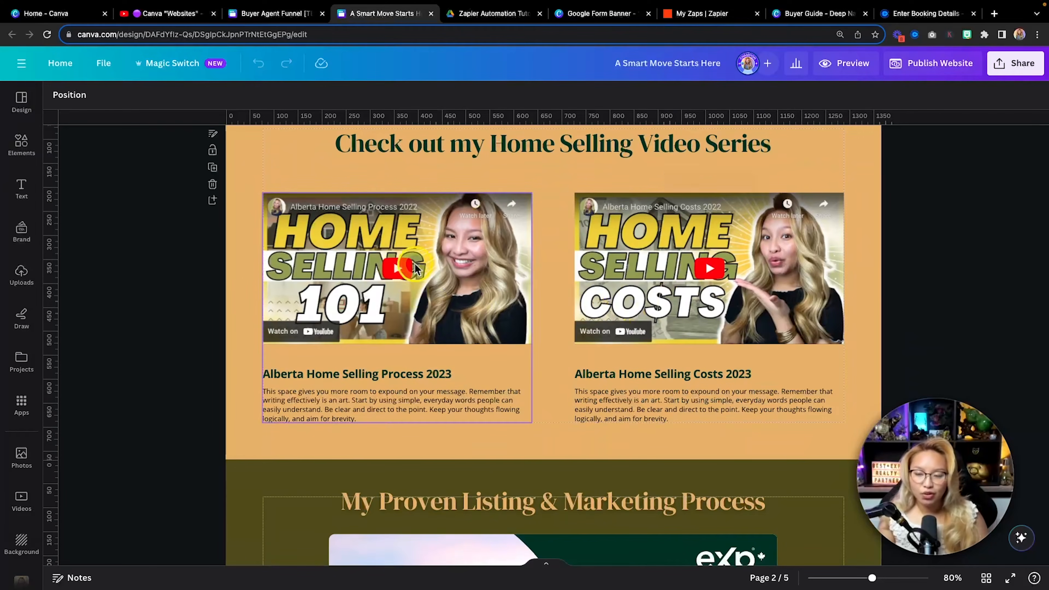
scroll(477, 271, "down", 6)
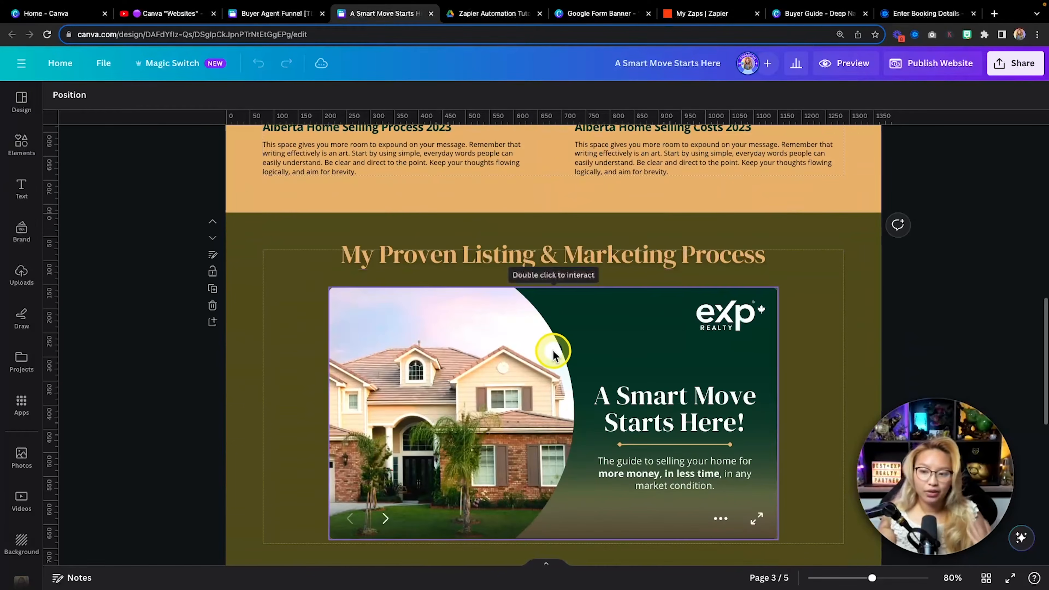
scroll(558, 354, "down", 1)
scroll(533, 310, "down", 5)
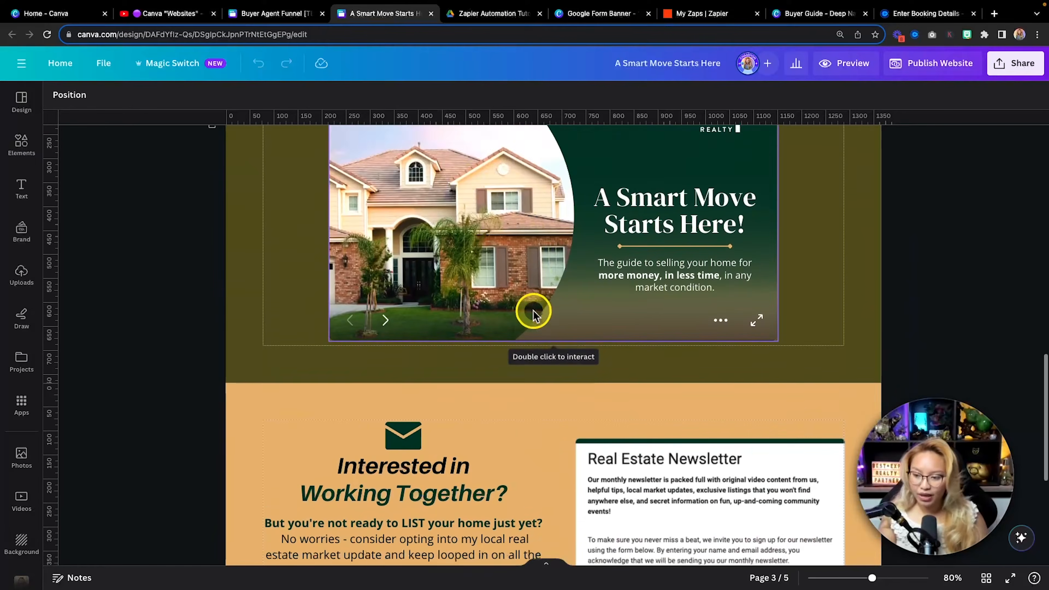
scroll(475, 368, "down", 5)
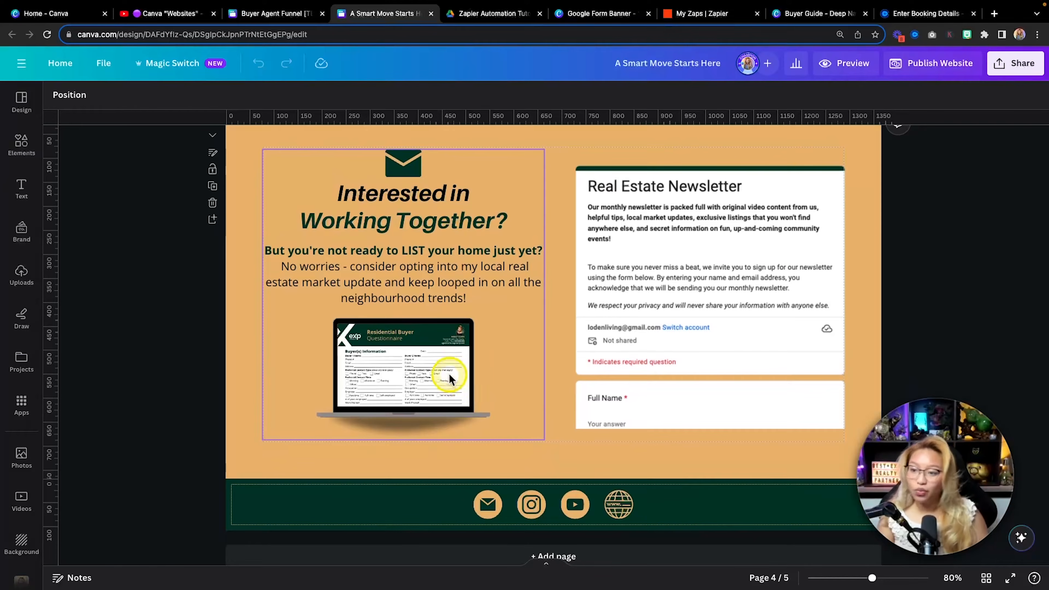
scroll(691, 267, "down", 1)
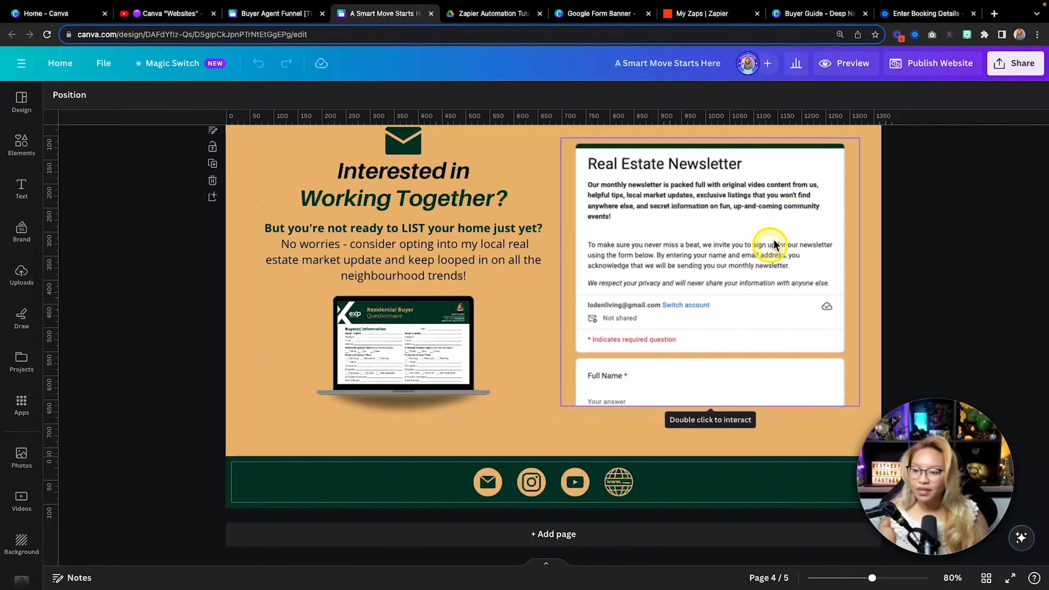
left_click(857, 63)
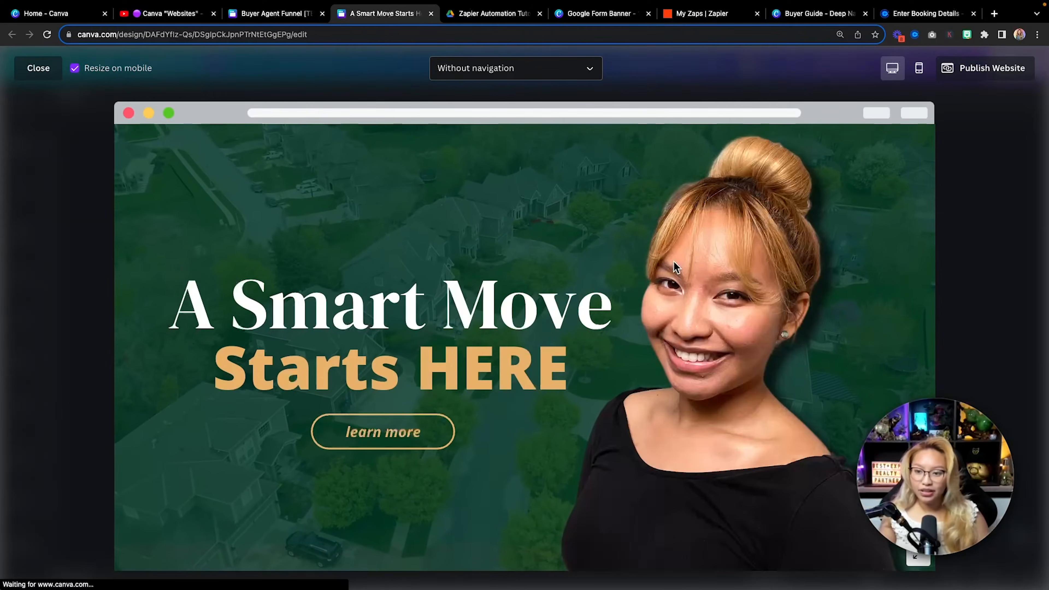
Scroll the preview down to the 'Interested in Working Together?' name-and-email newsletter form
scroll(666, 284, "down", 5)
scroll(610, 339, "down", 10)
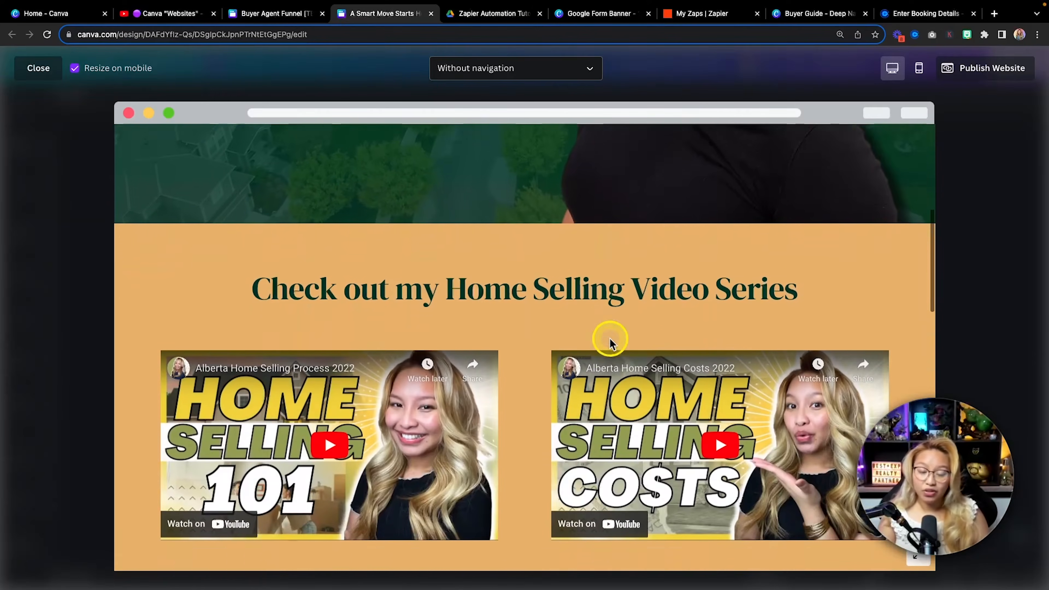
scroll(609, 338, "down", 10)
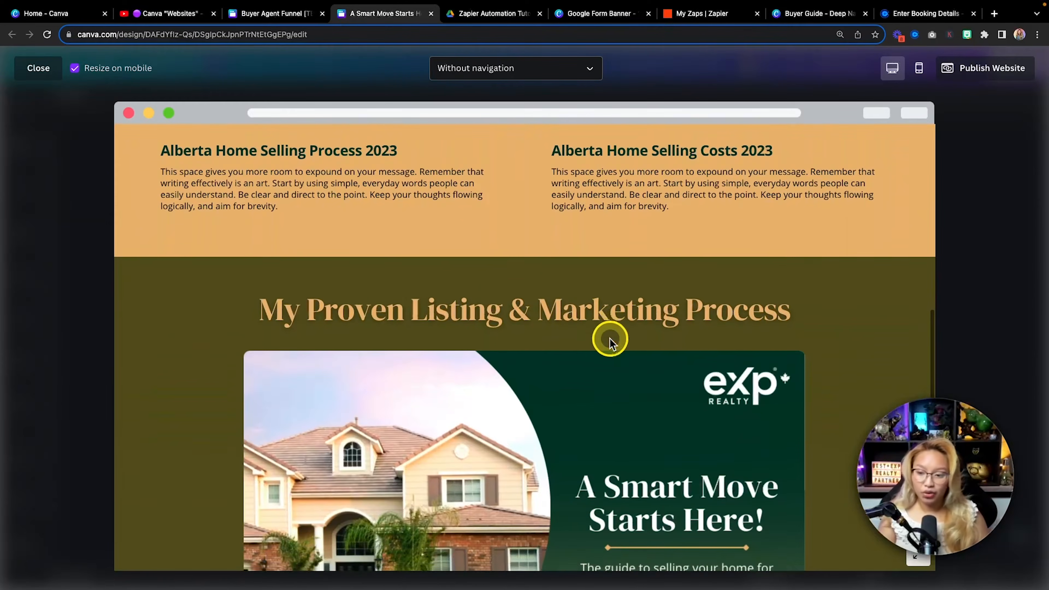
scroll(611, 338, "down", 10)
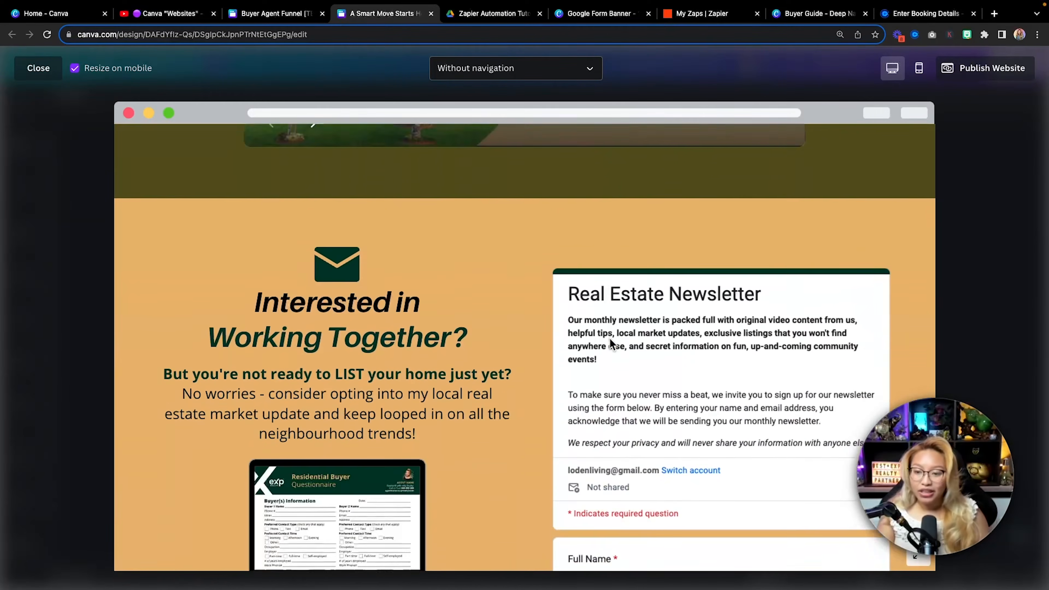
scroll(609, 338, "down", 3)
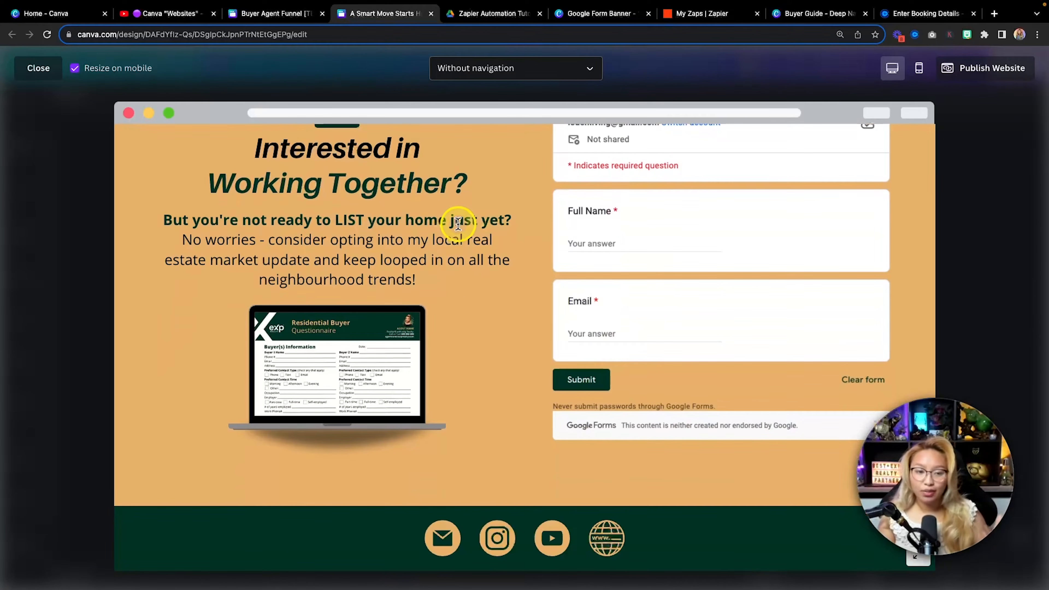
Move from the Zaps list to the private window showing zapier.com's 'Scale success with automation' homepage
left_click(698, 14)
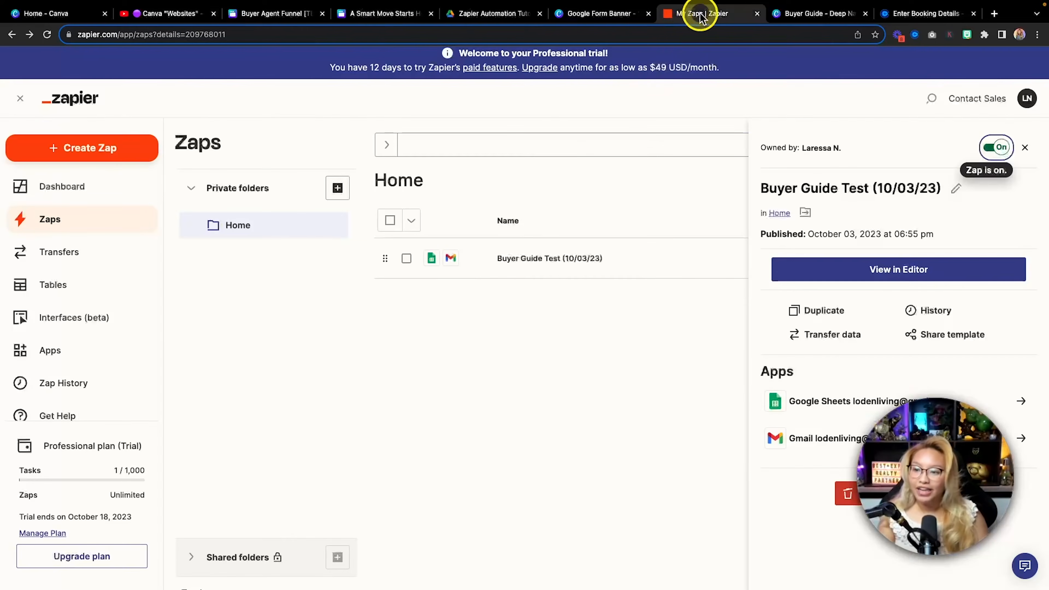
key("fn")
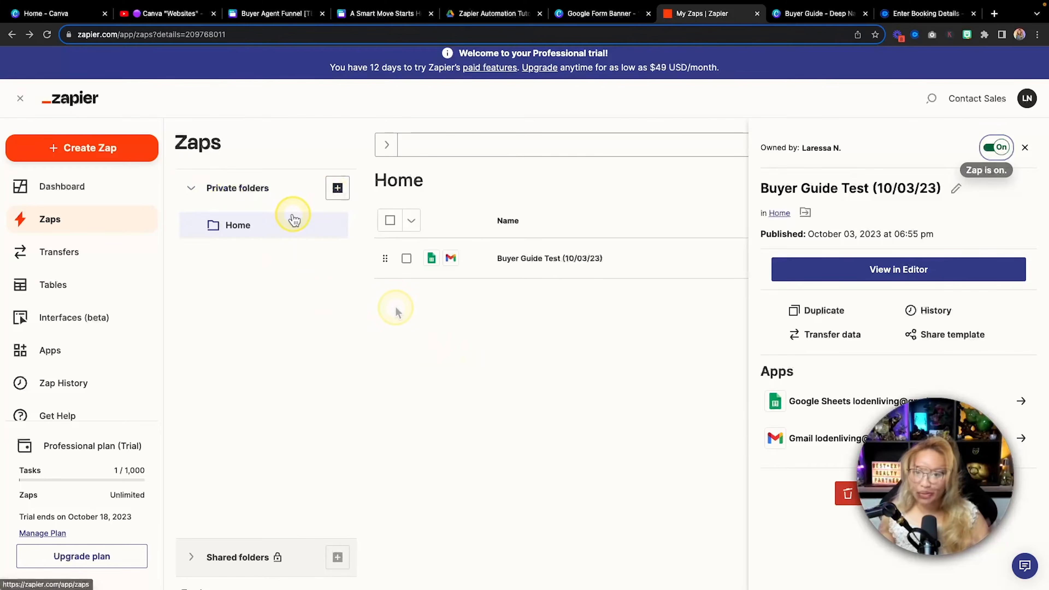
key("ctrl+Right")
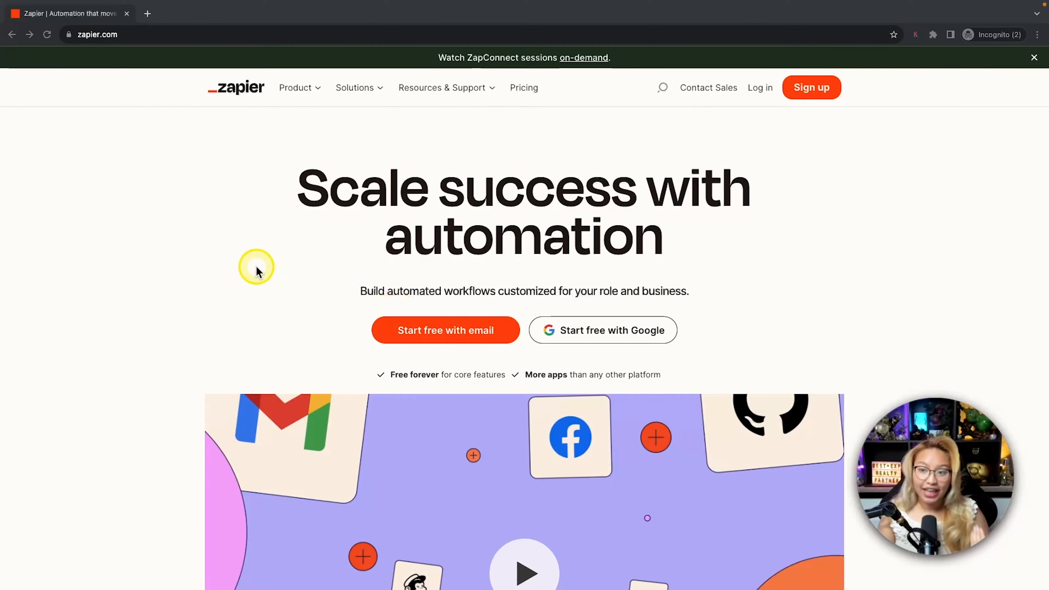
Scroll through zapier.com's feature sections, then return to the main window's Zaps list
scroll(256, 268, "down", 3)
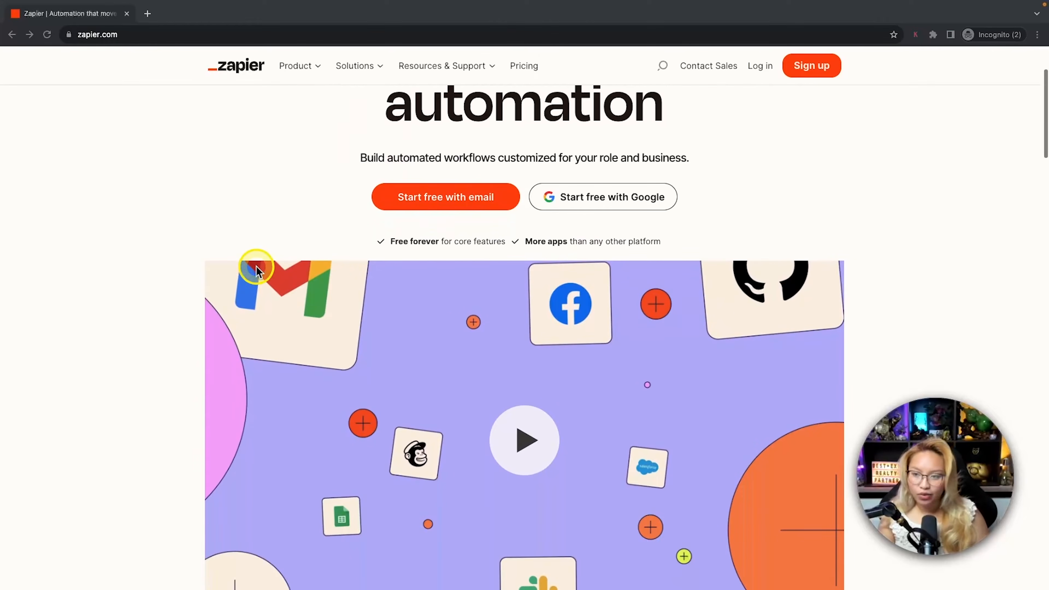
key("fn")
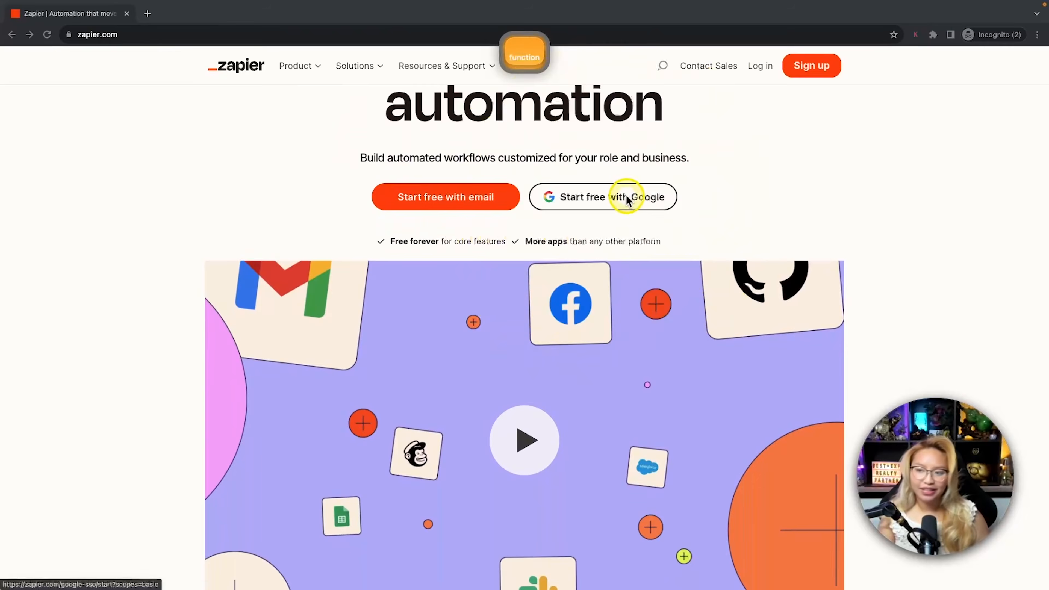
scroll(839, 177, "down", 10)
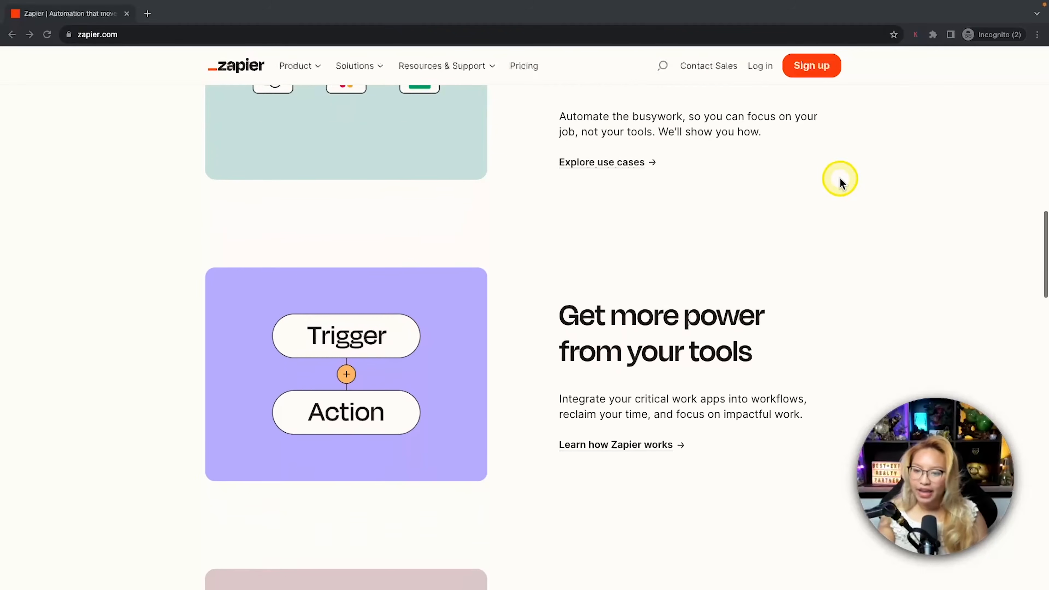
scroll(840, 179, "down", 9)
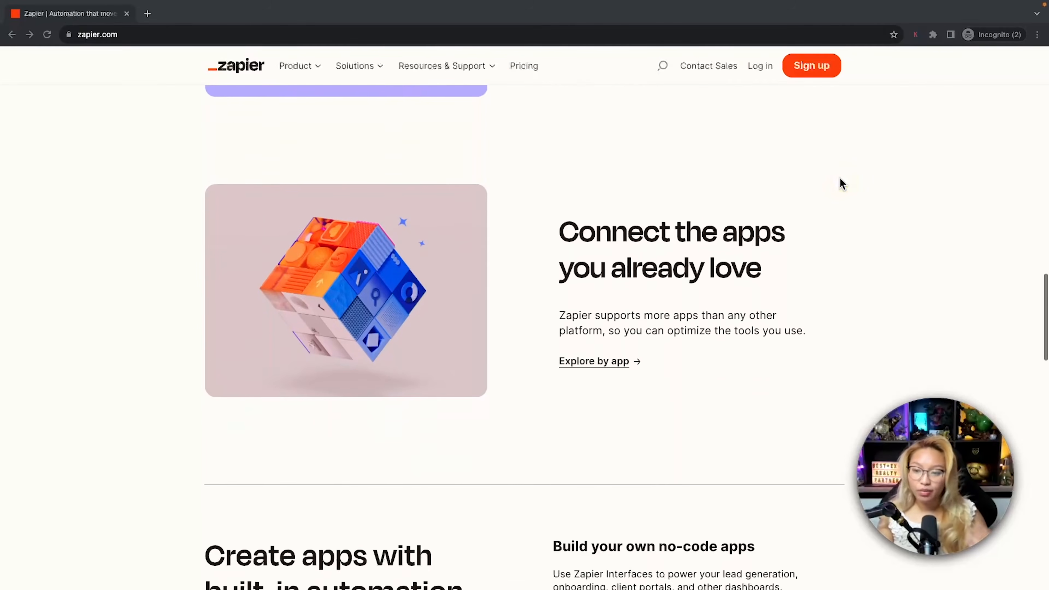
scroll(840, 179, "down", 12)
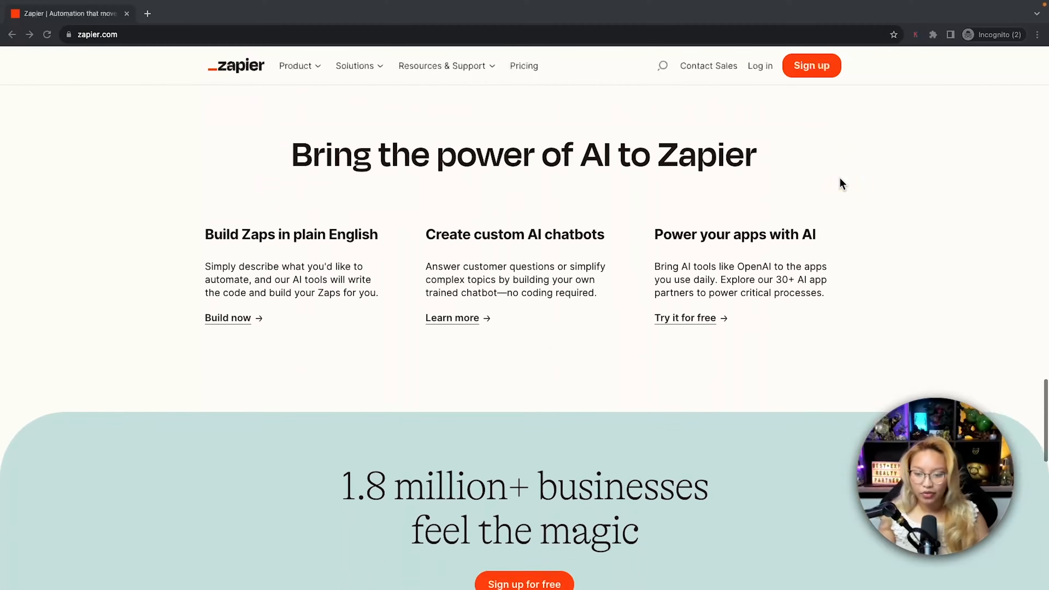
scroll(839, 184, "down", 3)
scroll(840, 184, "up", 20)
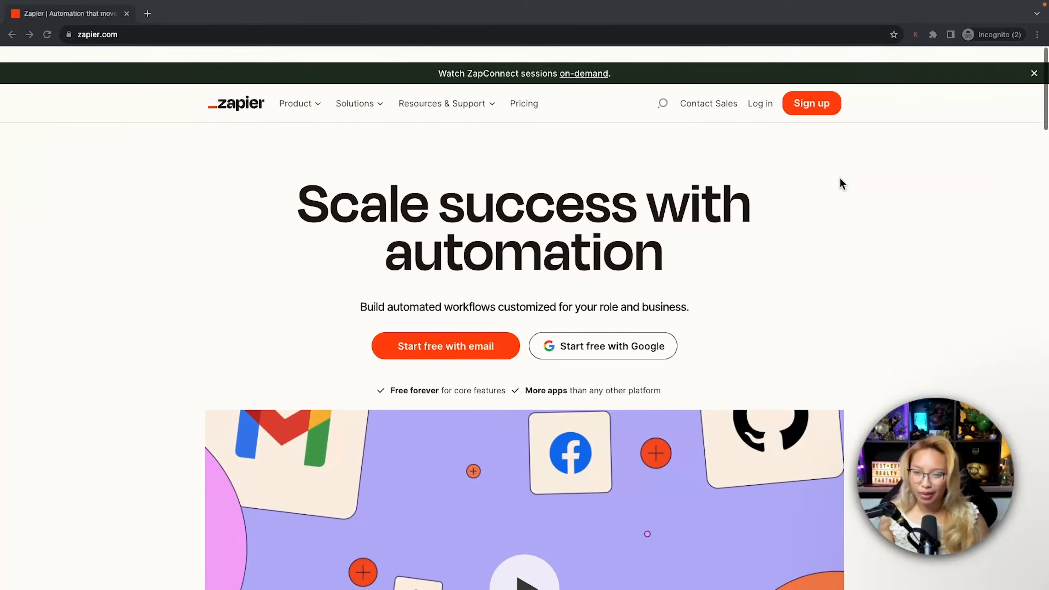
key("ctrl+Left")
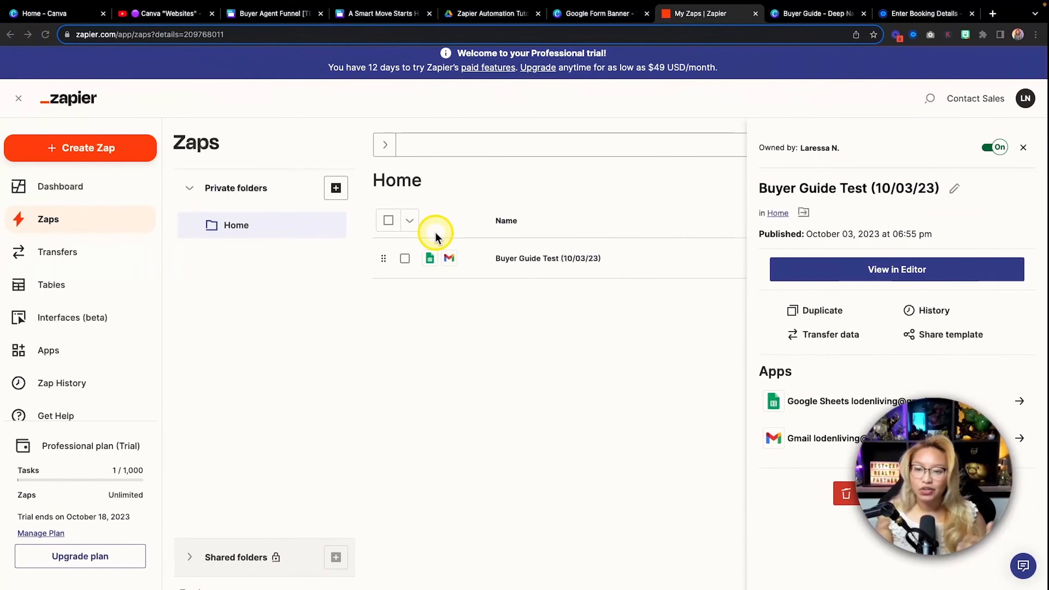
Close the Smart Move website preview, then go to the Zapier Automation Tutorial Drive folder
left_click(380, 17)
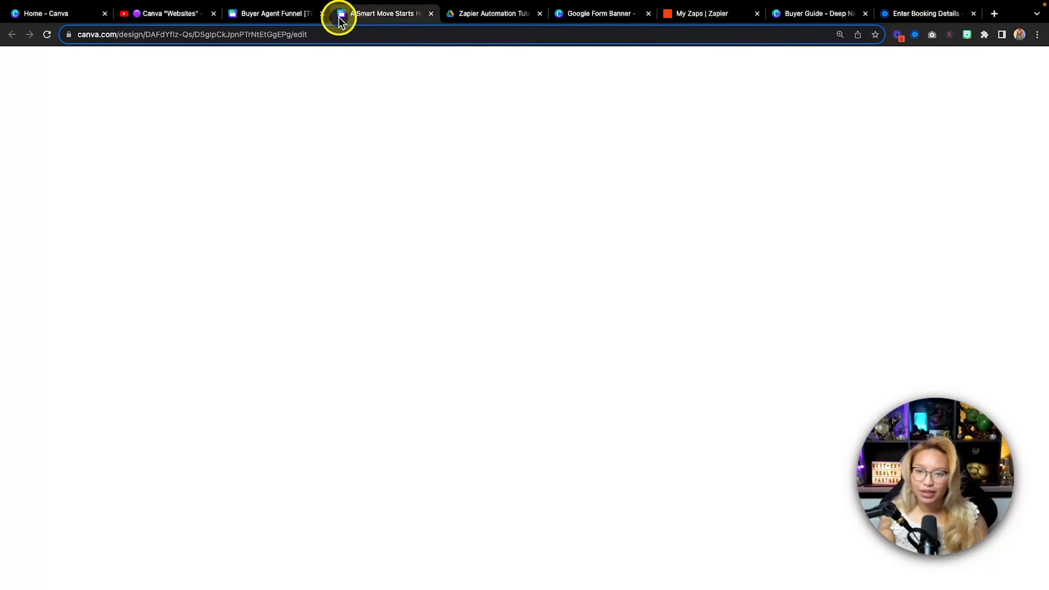
scroll(720, 270, "up", 10)
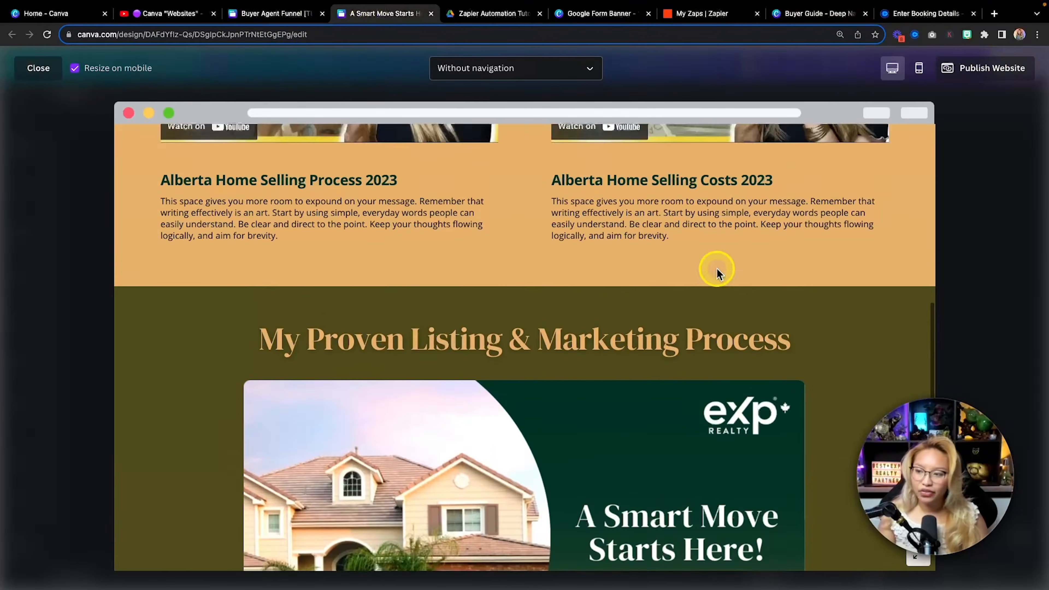
left_click(952, 218)
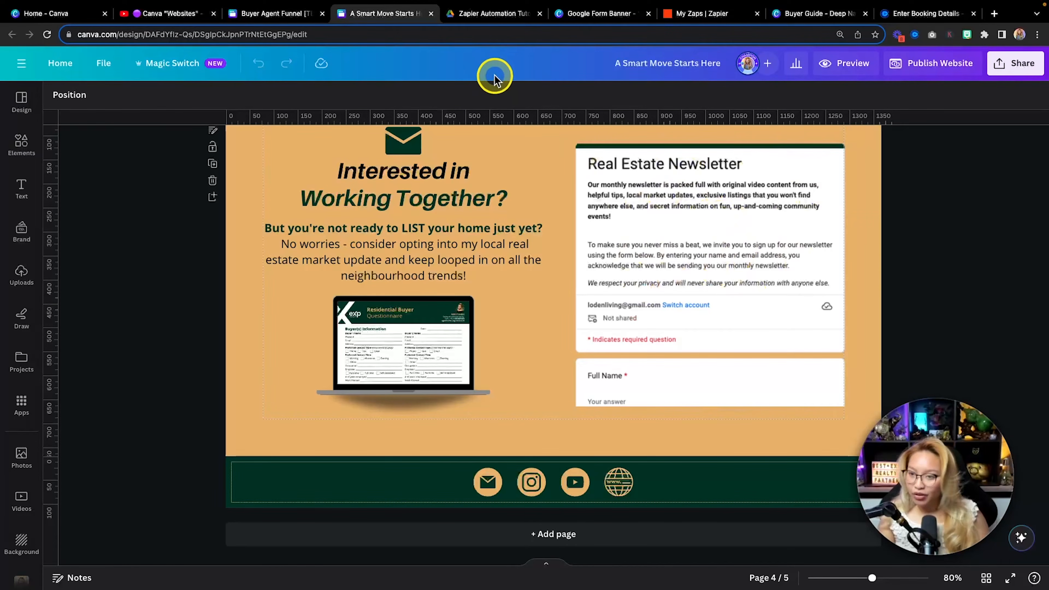
left_click(493, 13)
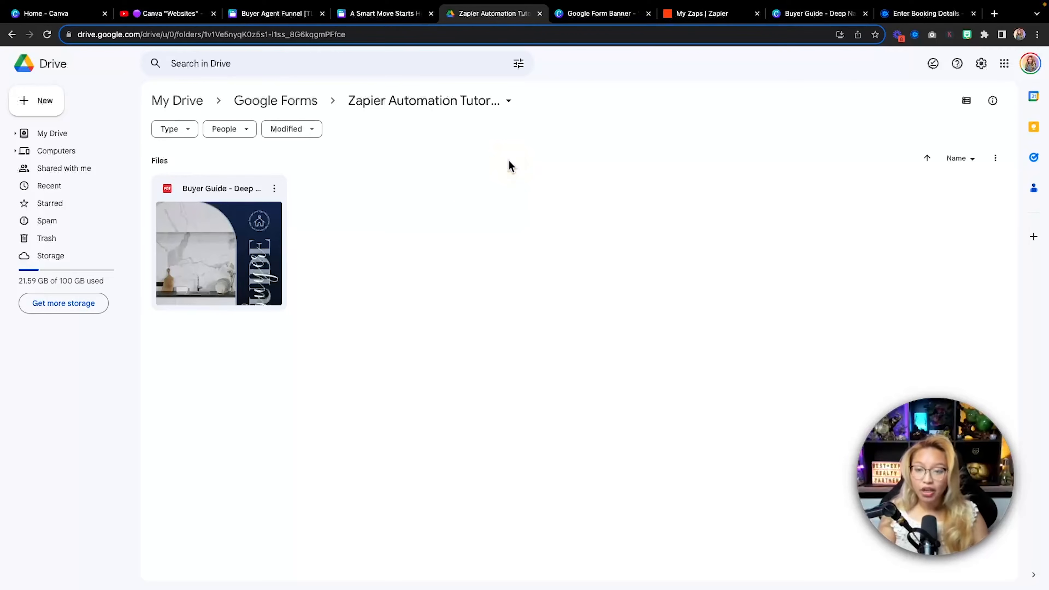
Create a blank Google Form inside the Zapier Automation Tutorial Drive folder
left_click(471, 207)
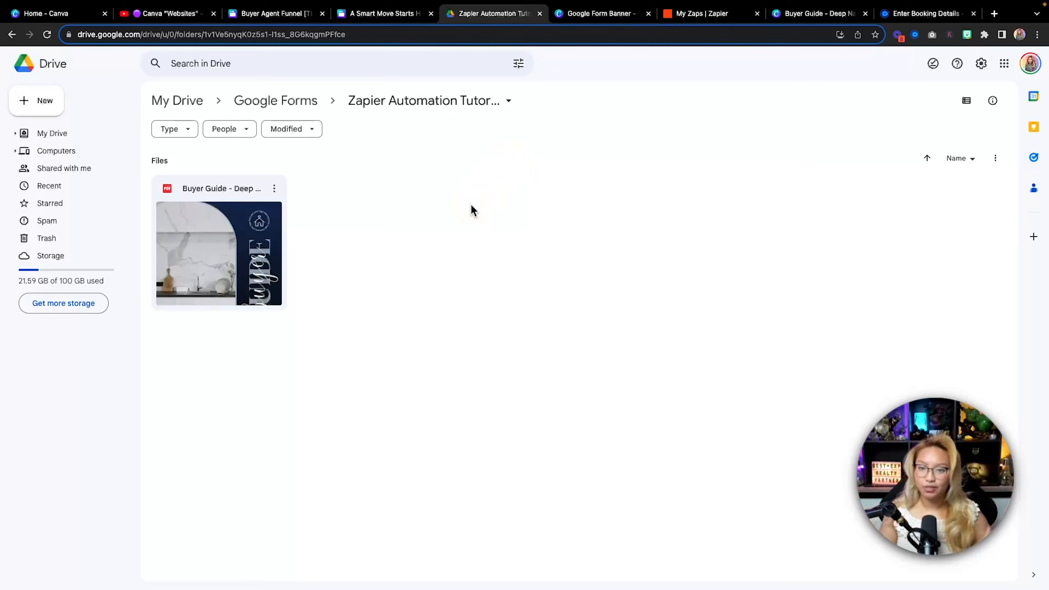
left_click(42, 104)
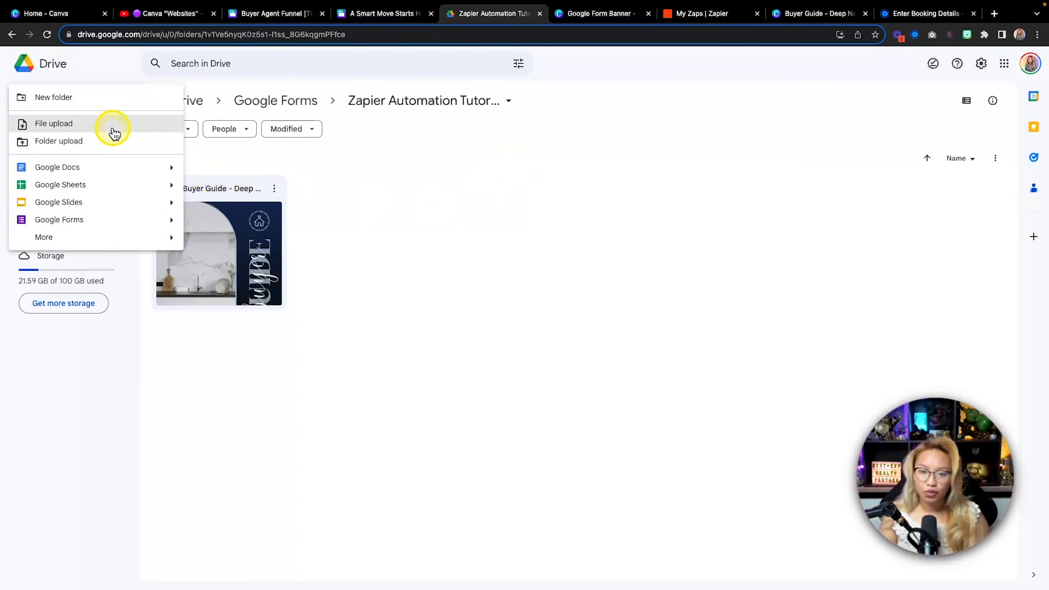
left_click(153, 226)
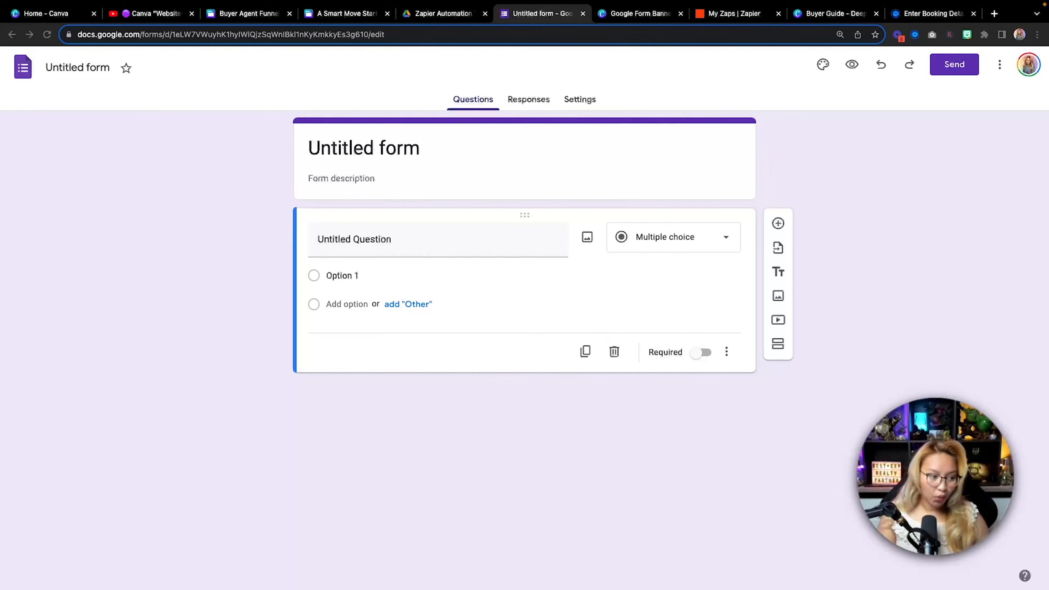
Title the form 'Real Estate Buyer's Guide' and paste the three-paragraph description with its bold and italic lines
left_click_drag(438, 149, 266, 145)
type("Real Estate Buyer's Guide")
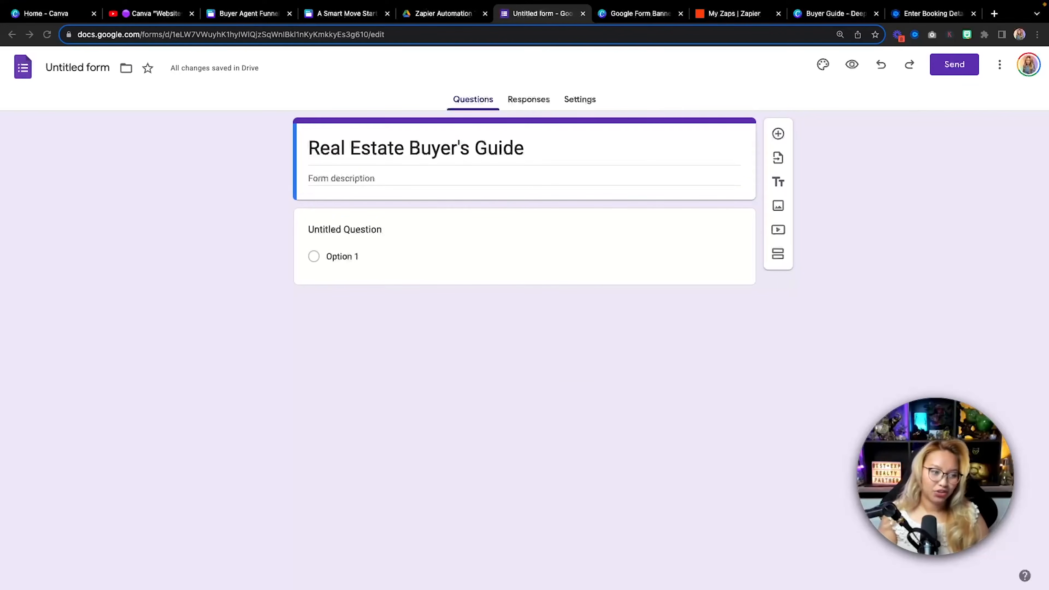
left_click(347, 176)
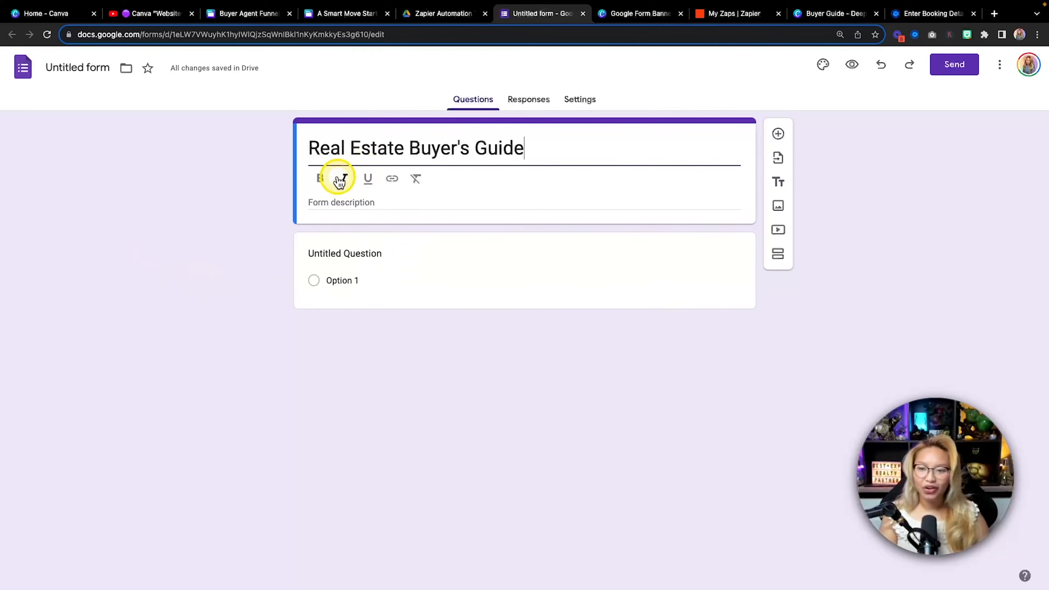
left_click(339, 203)
type("Our Real Estate Buyer's Guide serves as your initial step in the exciting journey of purchasing a new home. With this comprehensive guide, you'll have the essential knowledge and information needed before taking the plunge into the world of home buying. Simply provide your name and email address, and we'll gladly send you our Buyer's Guide via email. Rest assured, your privacy is of utmost importance to us, and we will never disclose your information to any third party. Thank you!")
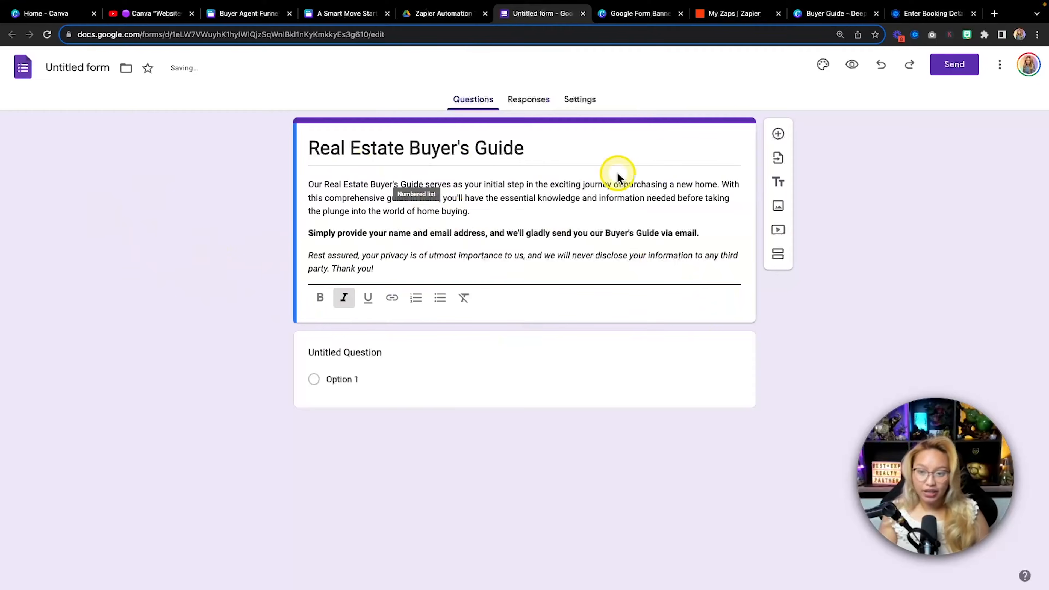
left_click(640, 234)
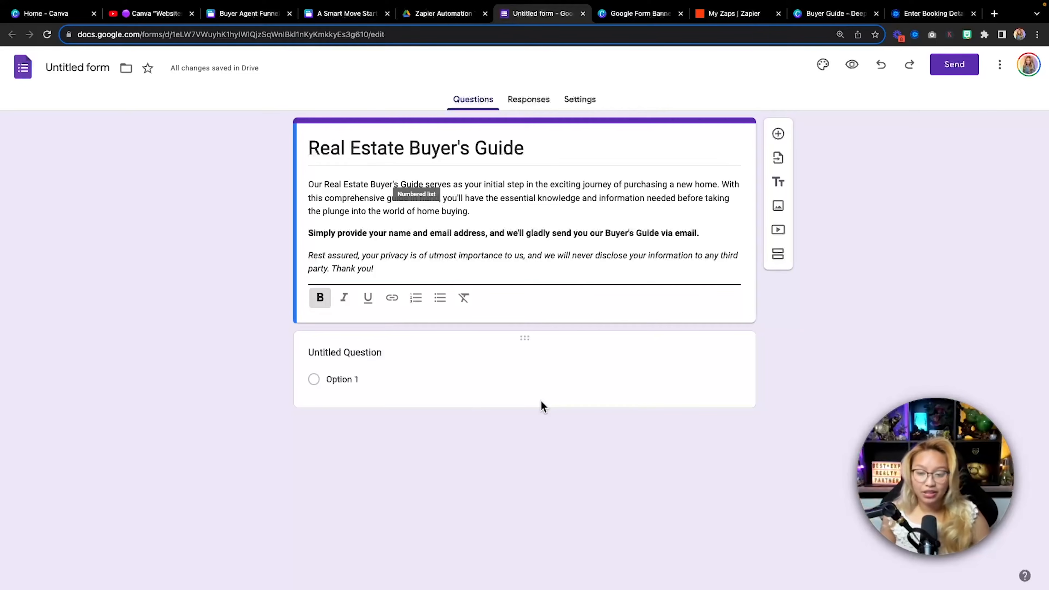
Rename the first question to 'First Name' and make it required
left_click(342, 379)
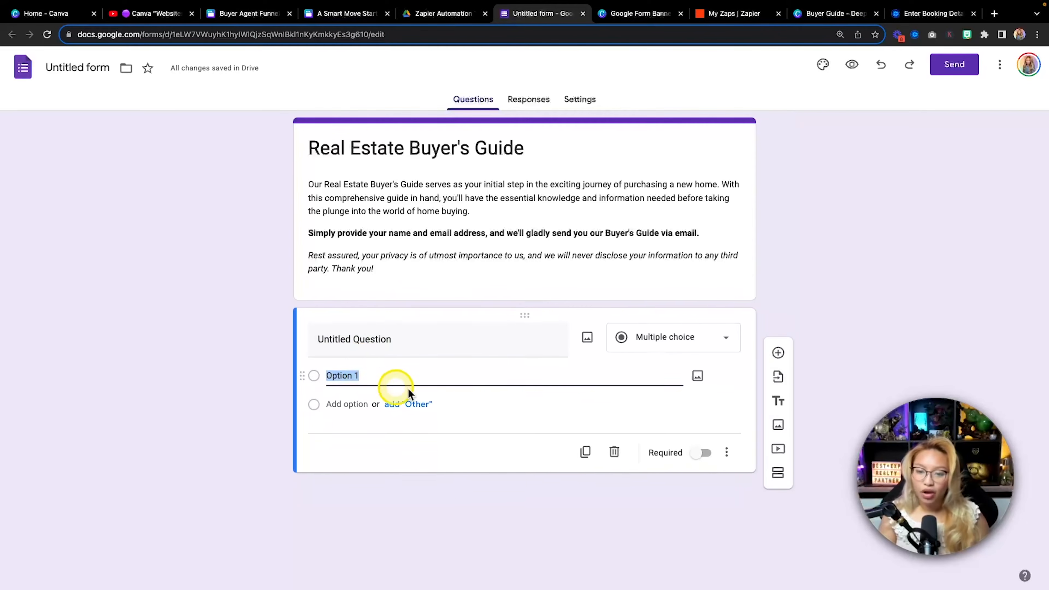
left_click_drag(320, 337, 392, 338)
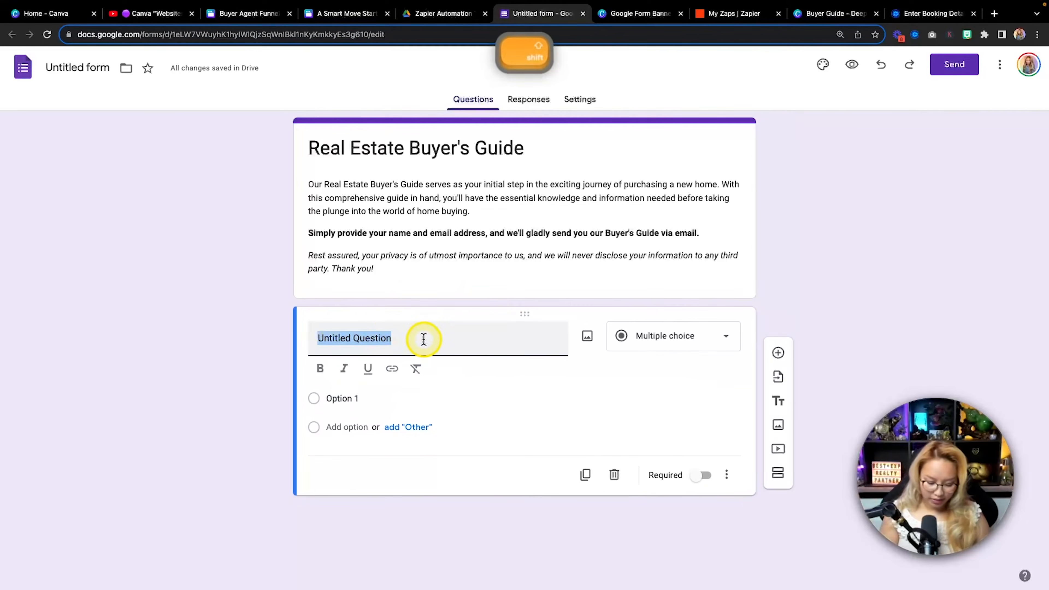
type("First Name")
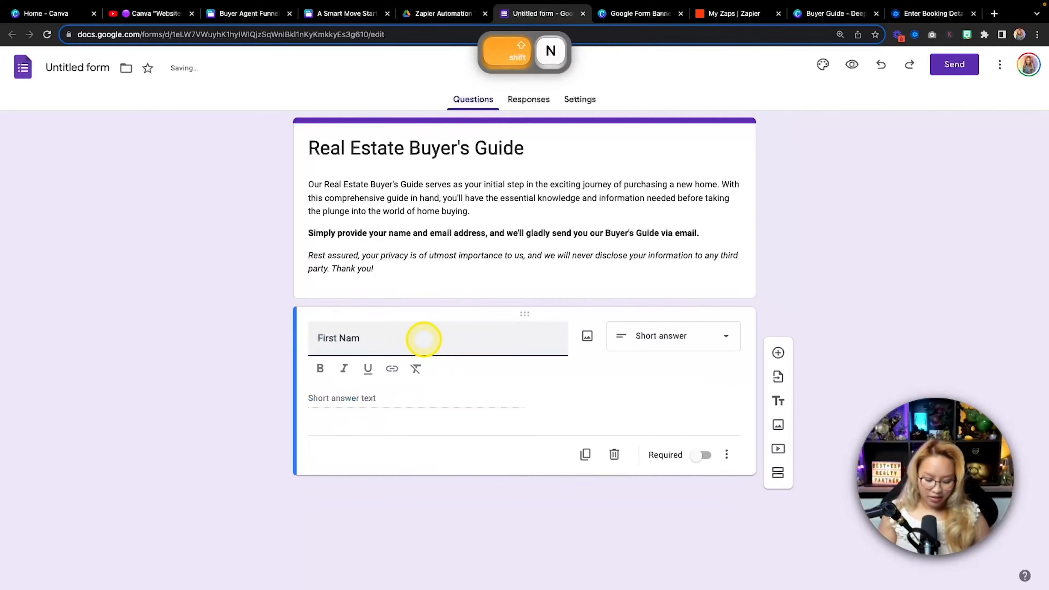
left_click(697, 460)
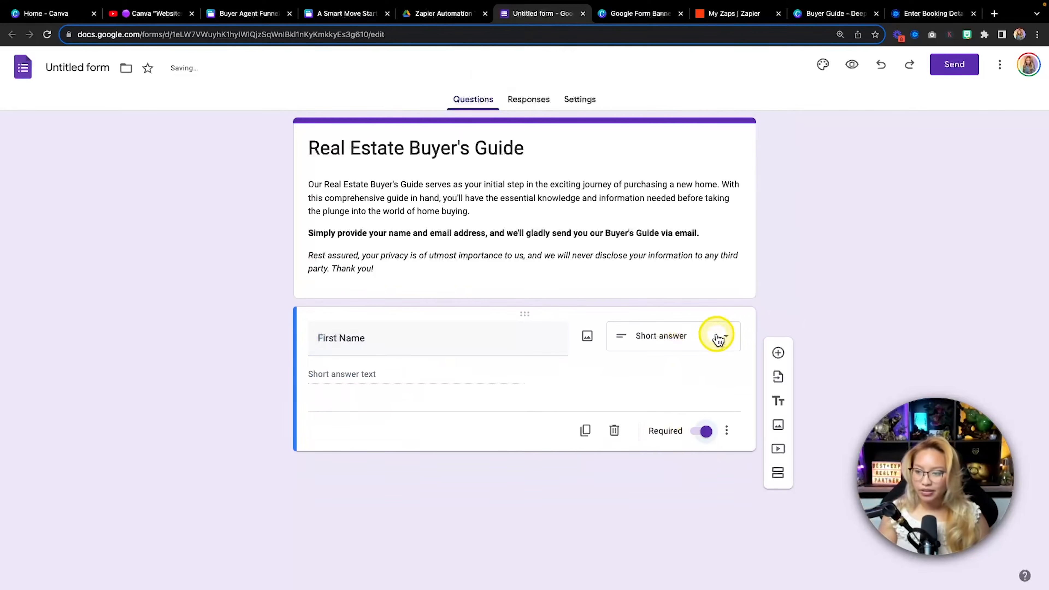
Add required 'Last Name' and 'Preferred Email' short-answer questions
left_click(778, 354)
type("Las")
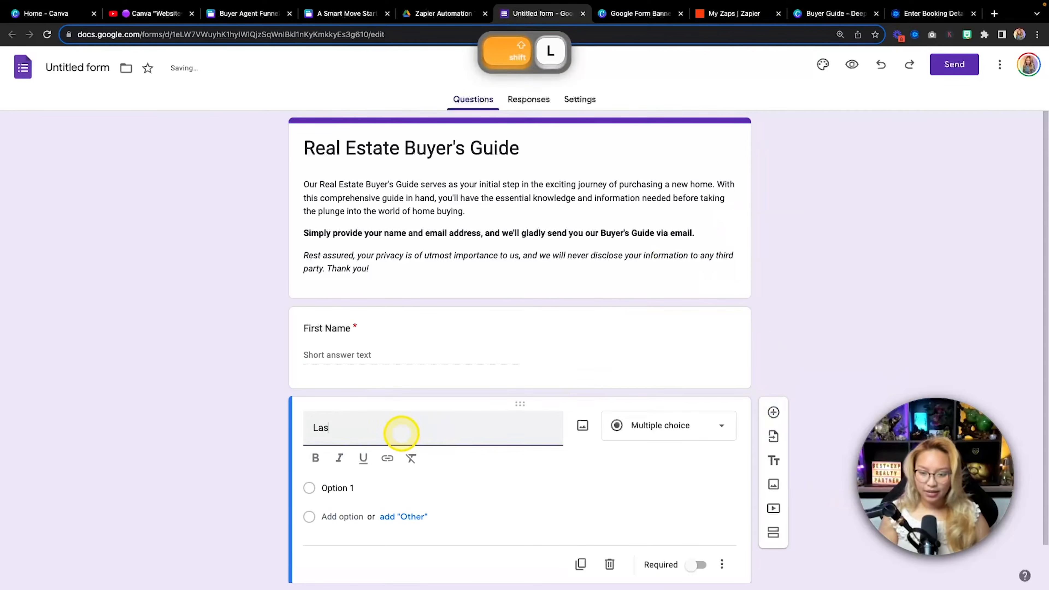
type("t Name")
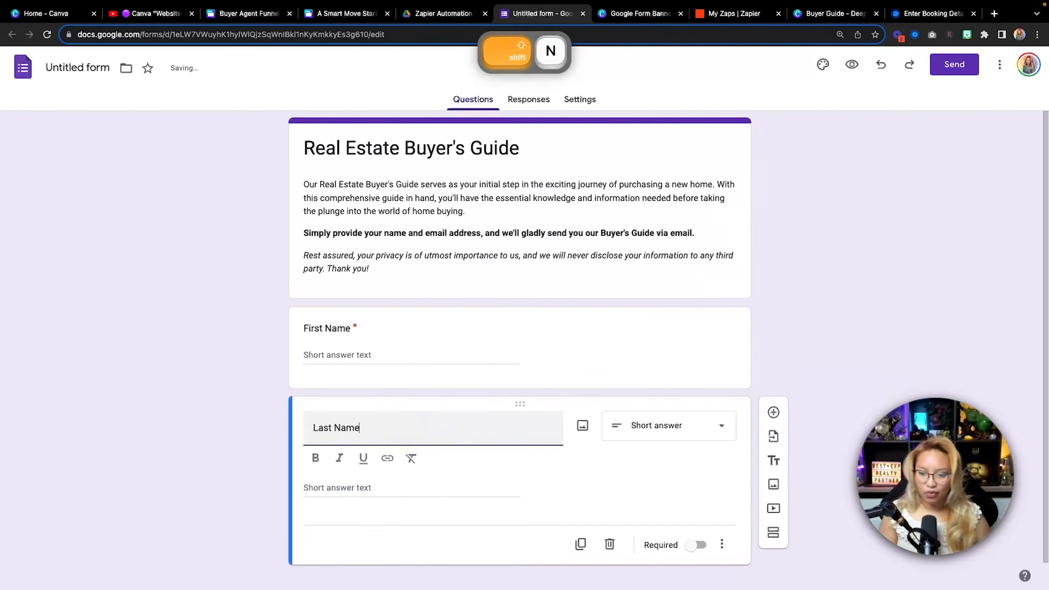
scroll(580, 478, "down", 1)
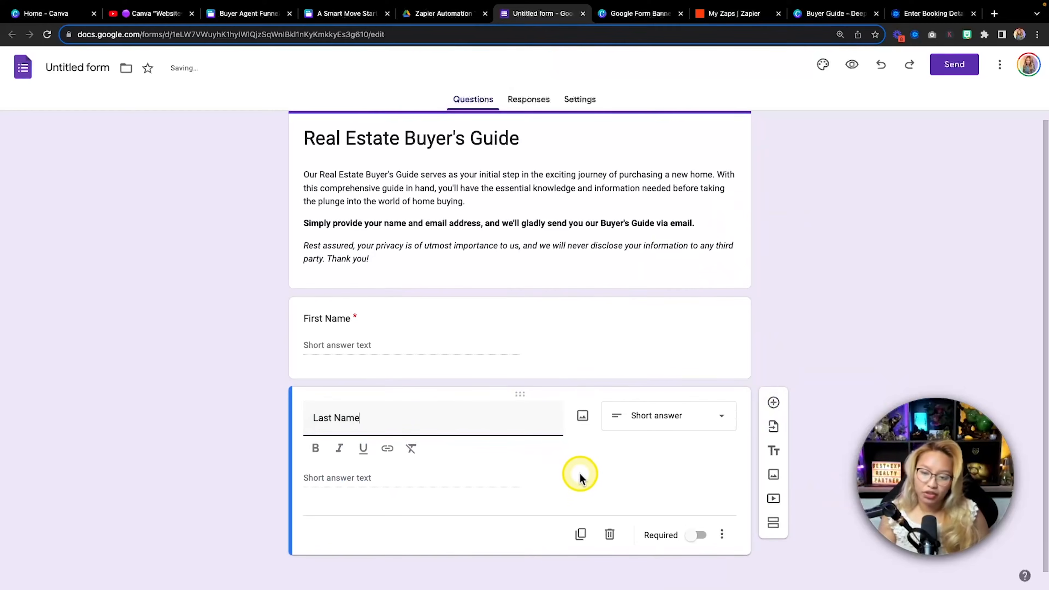
left_click(696, 535)
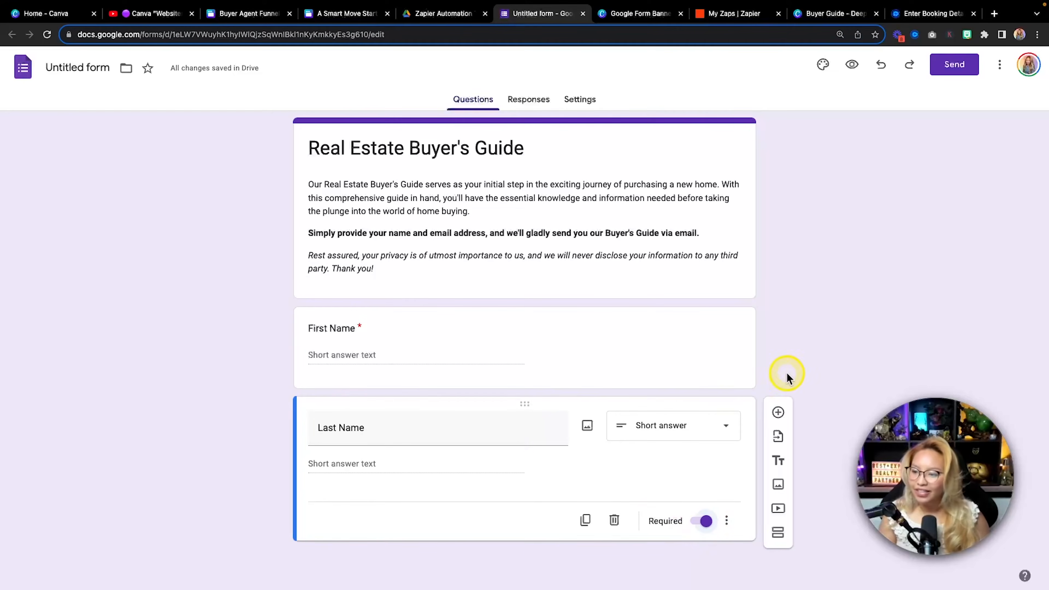
left_click(779, 412)
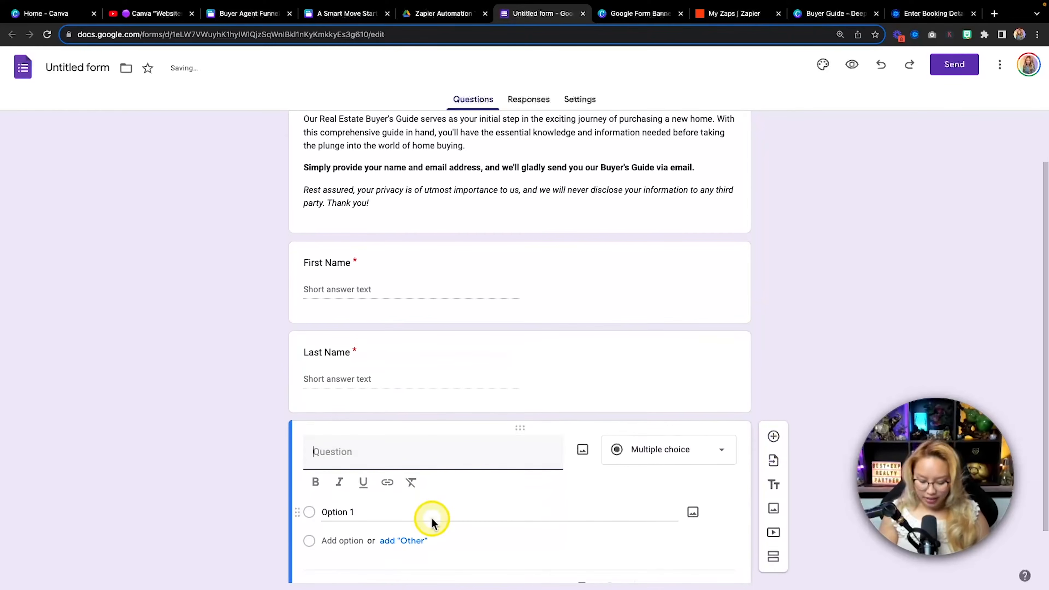
type("Preferred Email")
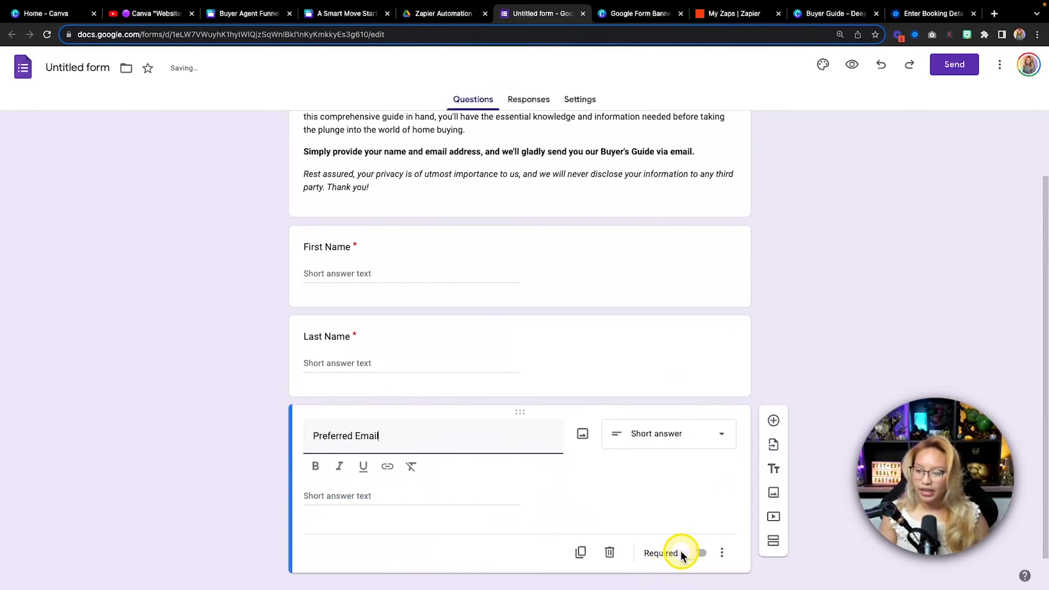
left_click(694, 554)
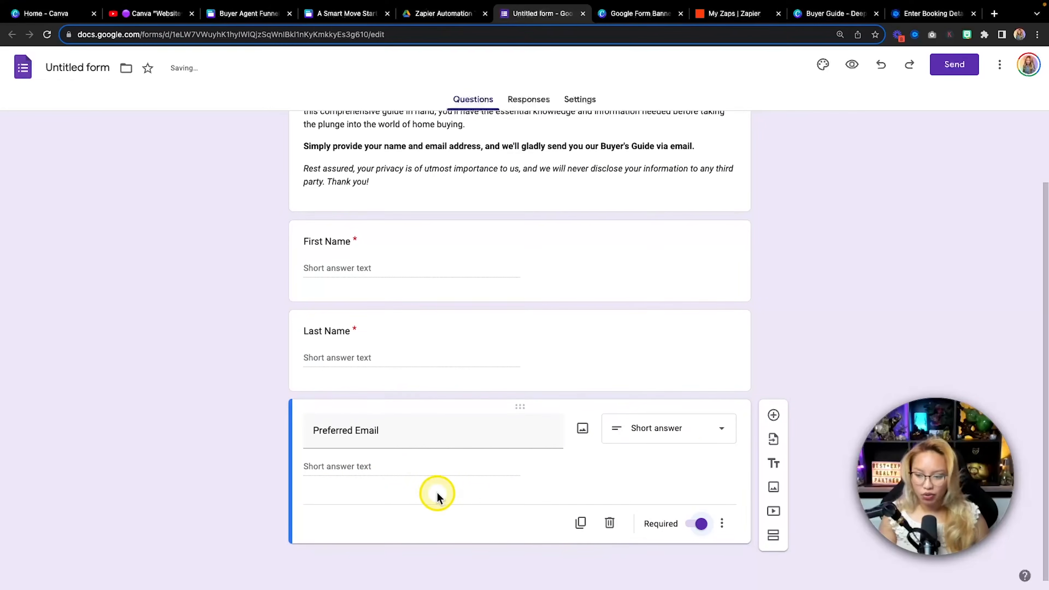
Add an optional 'Preferred Cell Number (optional)' question with '(optional)' in italics
left_click(774, 417)
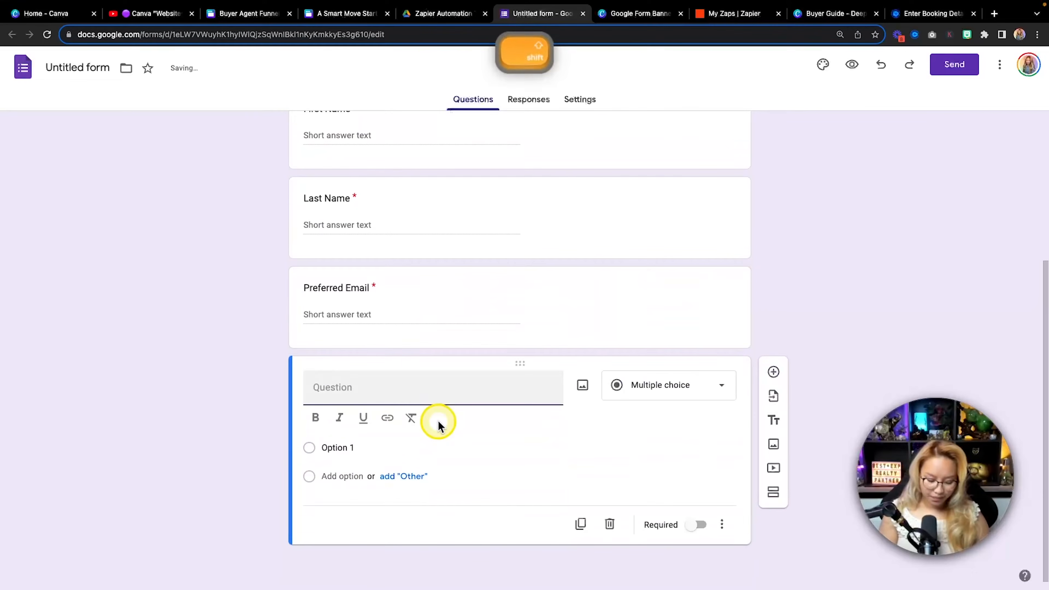
type("Prefe")
key("BackSpace")
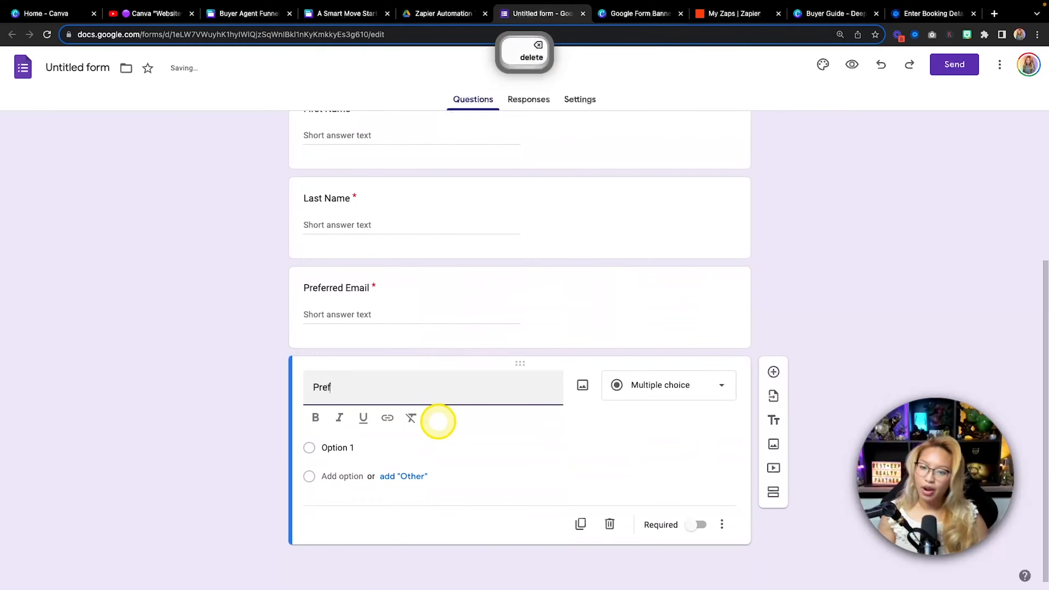
type("err")
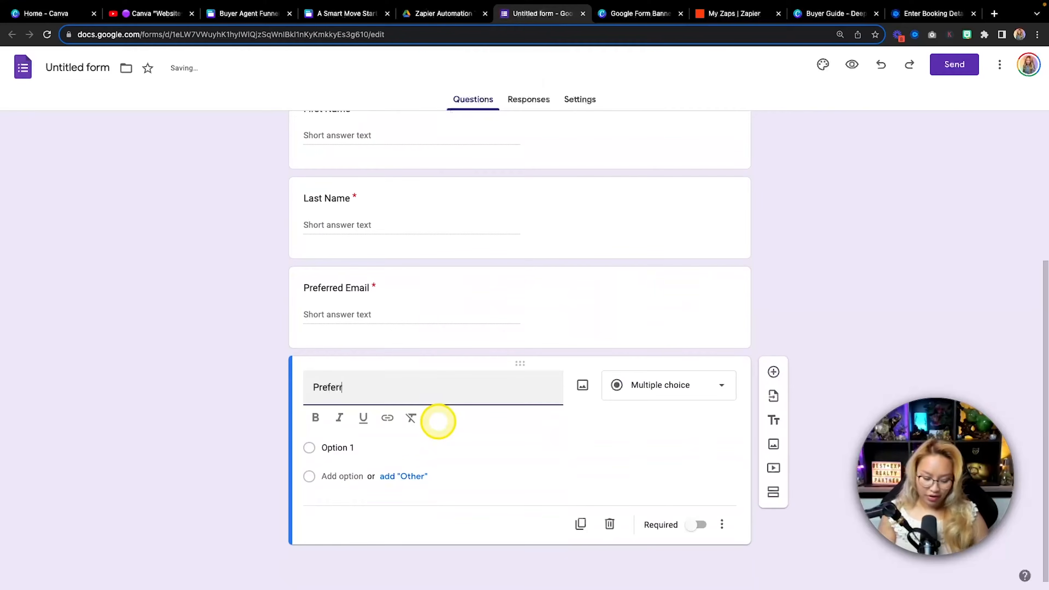
type("ed Ce")
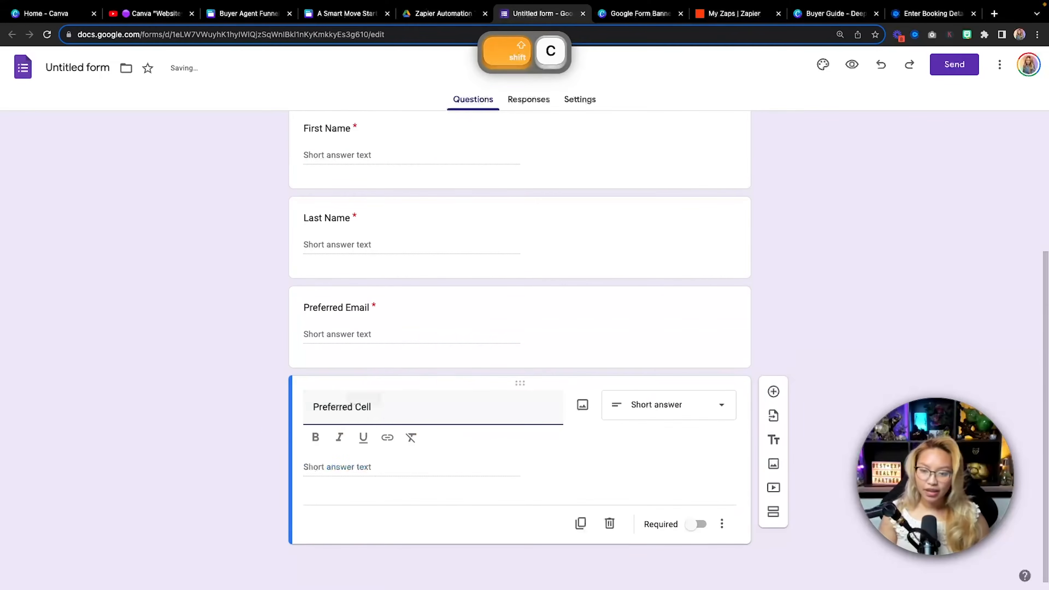
type("ll")
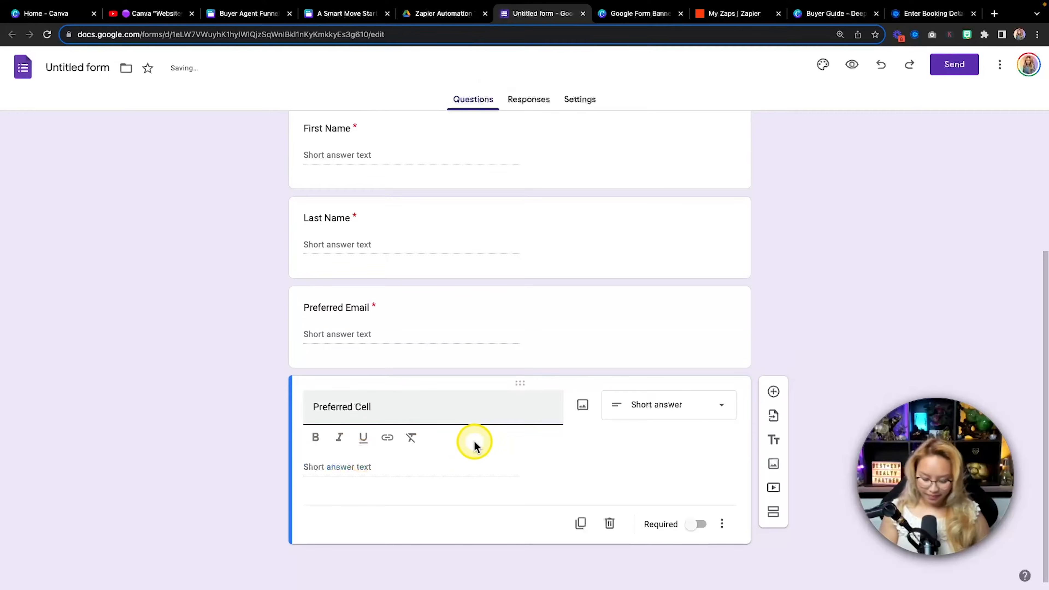
type(" Number (op")
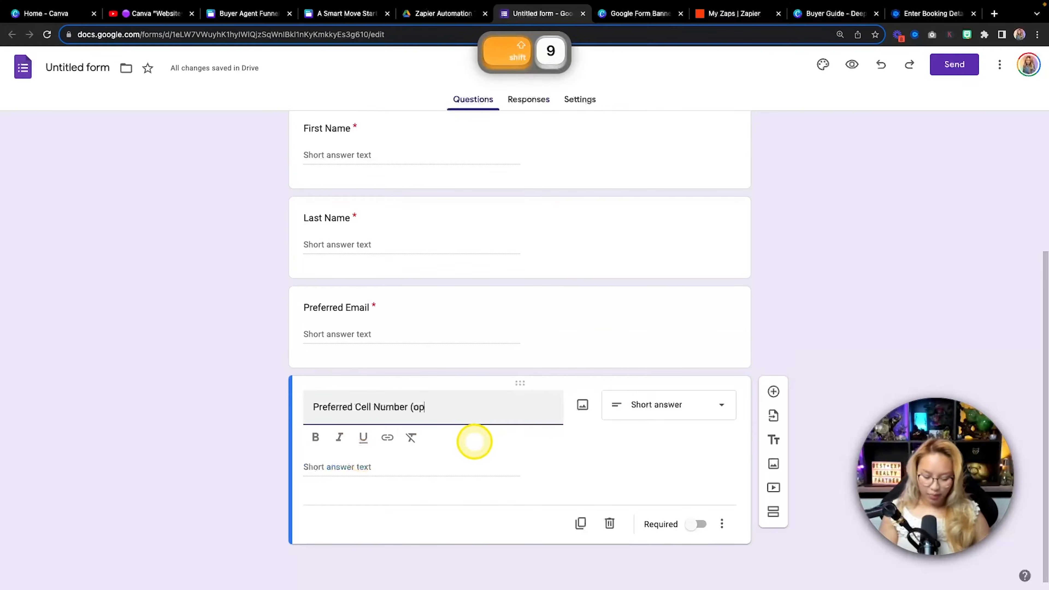
type("tional)")
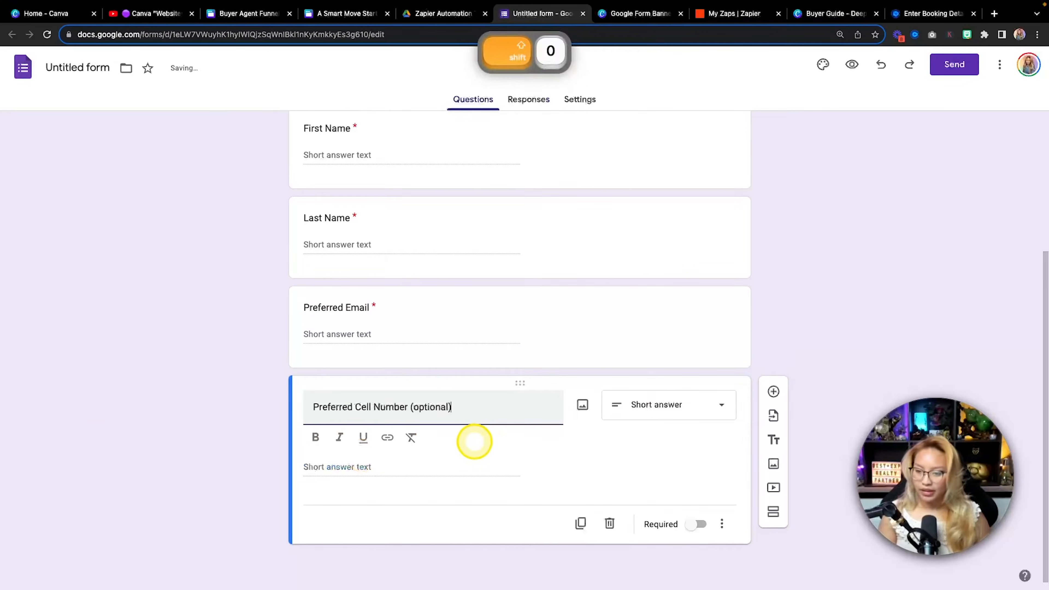
left_click_drag(430, 406, 412, 405)
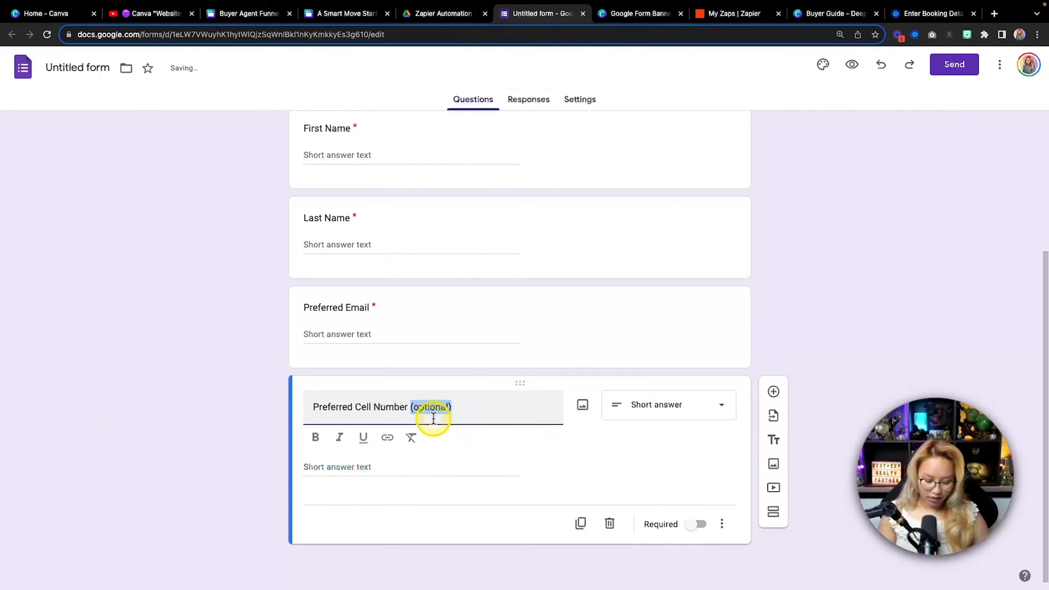
key("super+i")
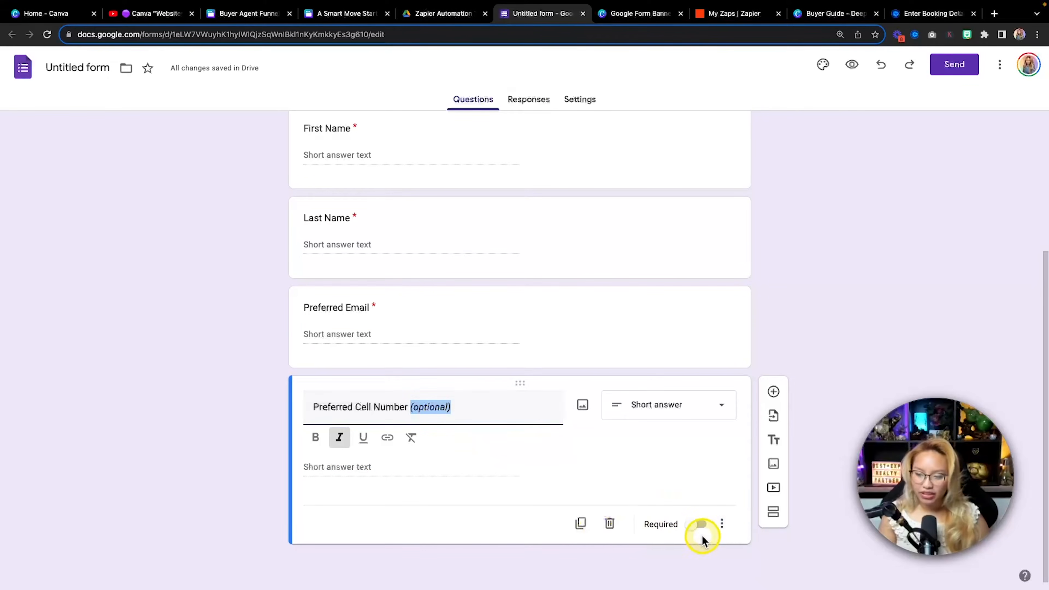
key("fn")
scroll(475, 372, "up", 1)
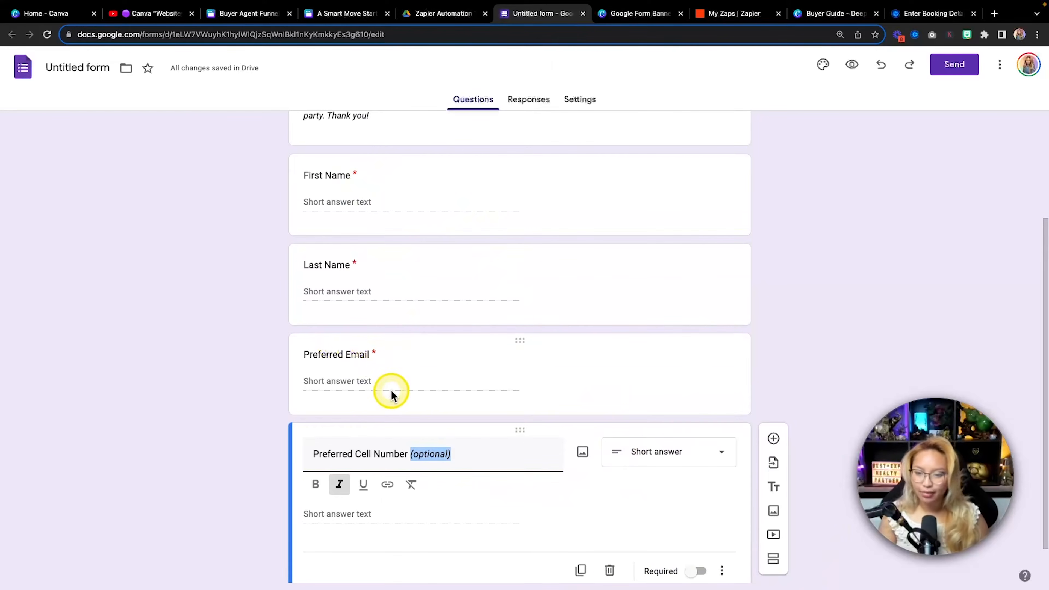
scroll(818, 280, "up", 3)
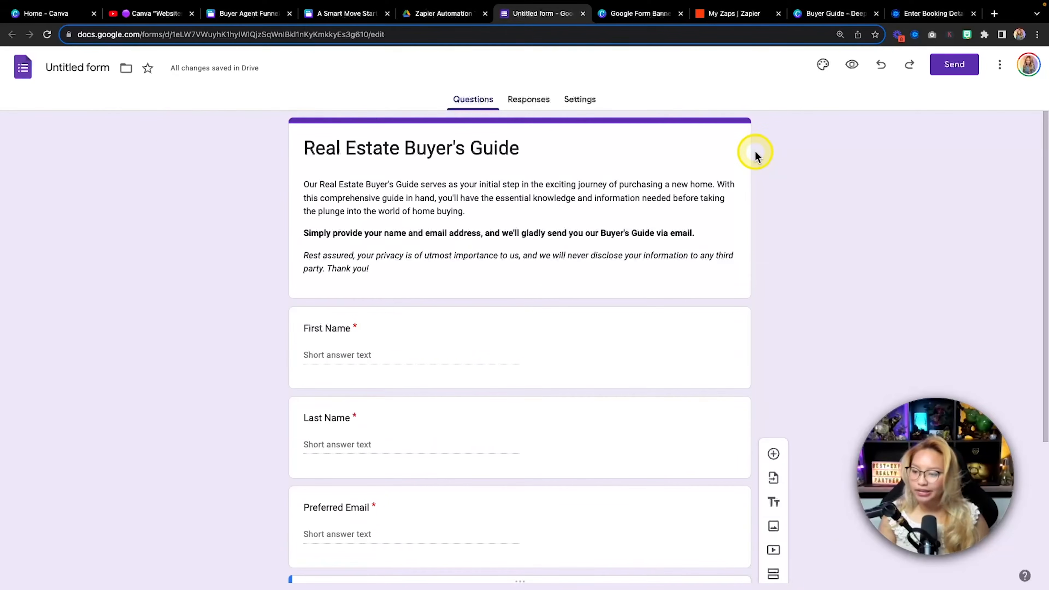
Append ' TEST 2' to the form name, then go to the Canva Google Form Banner design
left_click(820, 72)
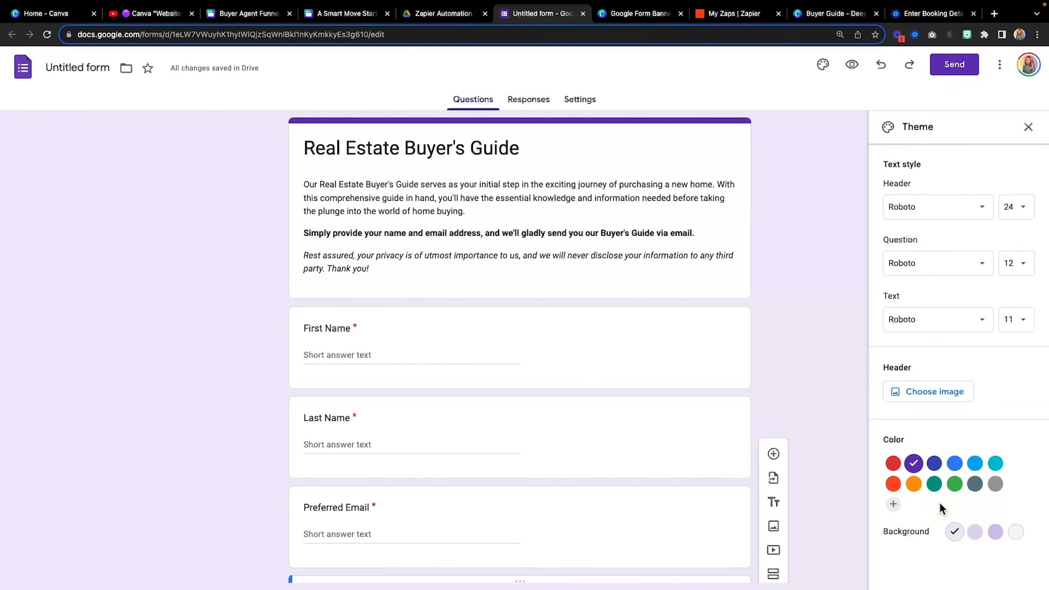
left_click(68, 65)
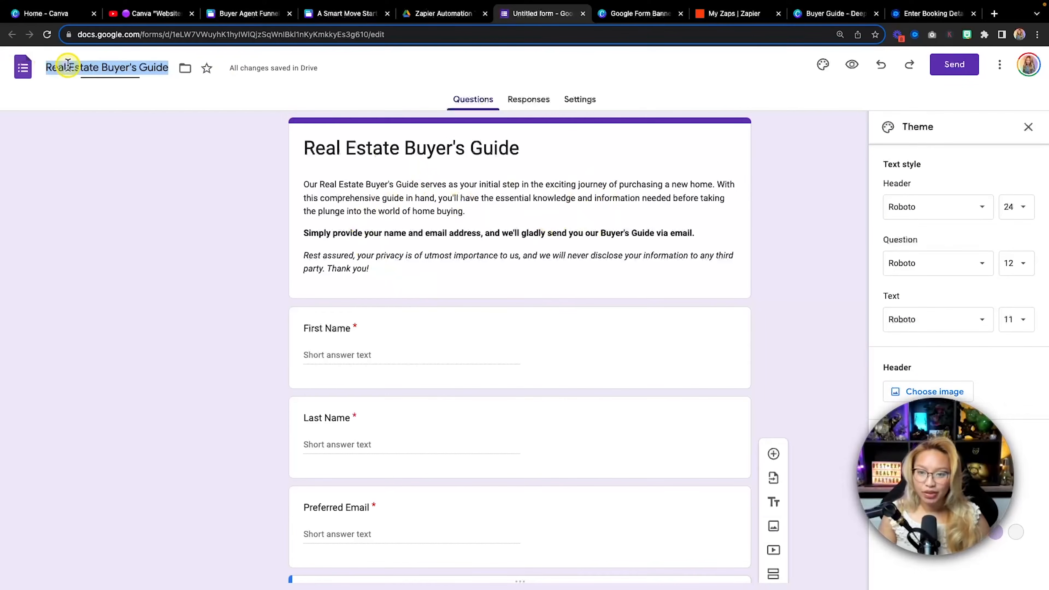
key("Right")
type("T")
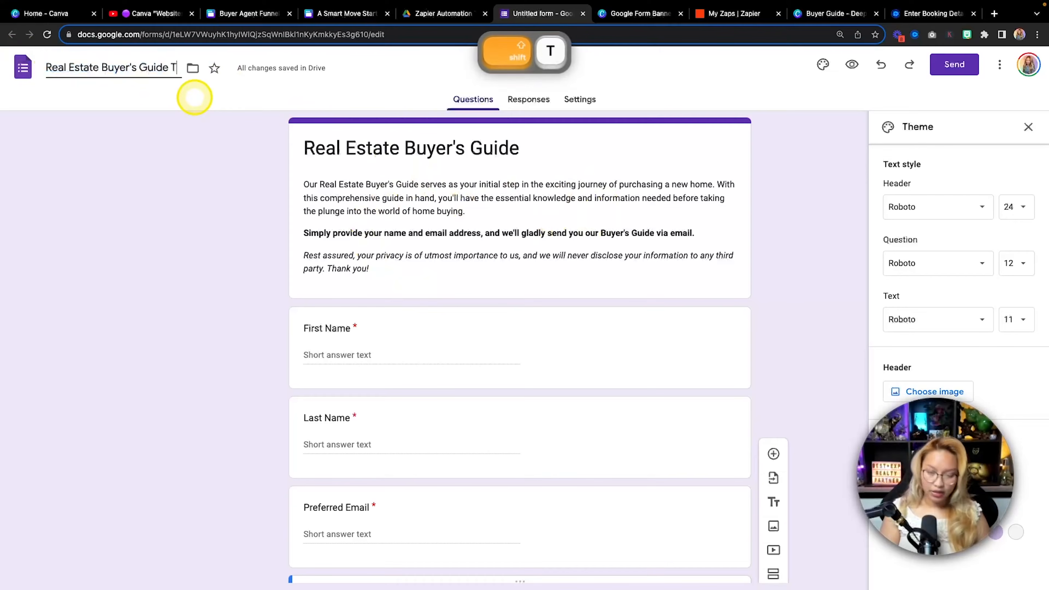
type("EST @")
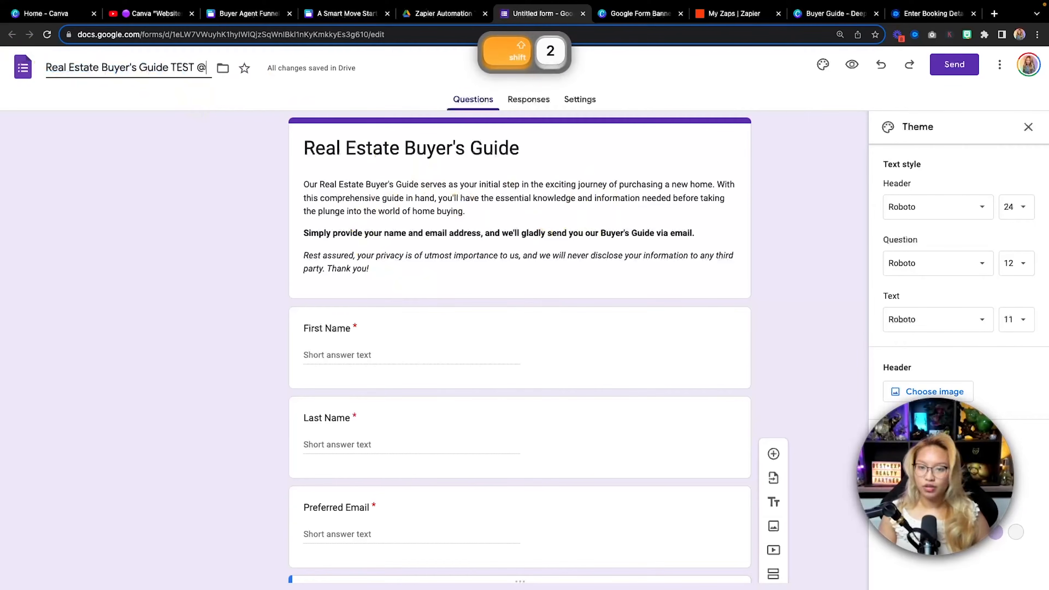
key("BackSpace")
type("2")
left_click(128, 213)
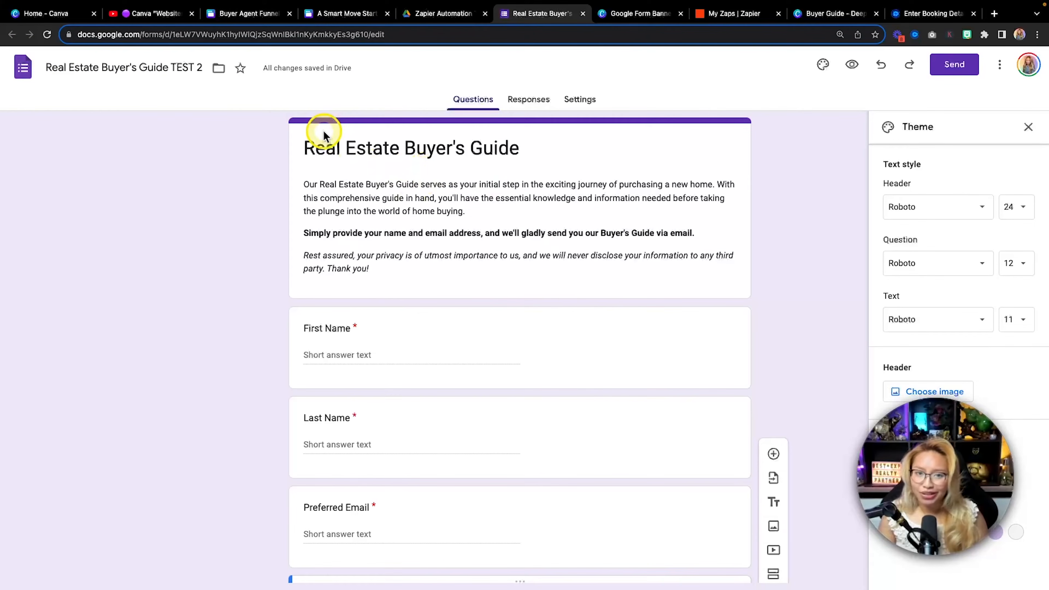
left_click(641, 17)
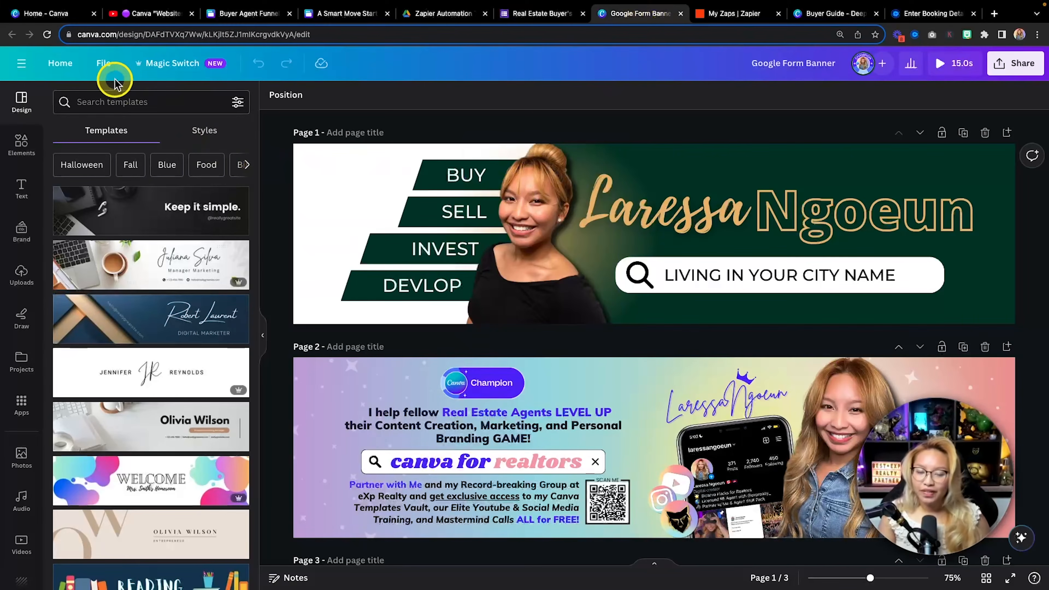
left_click(106, 63)
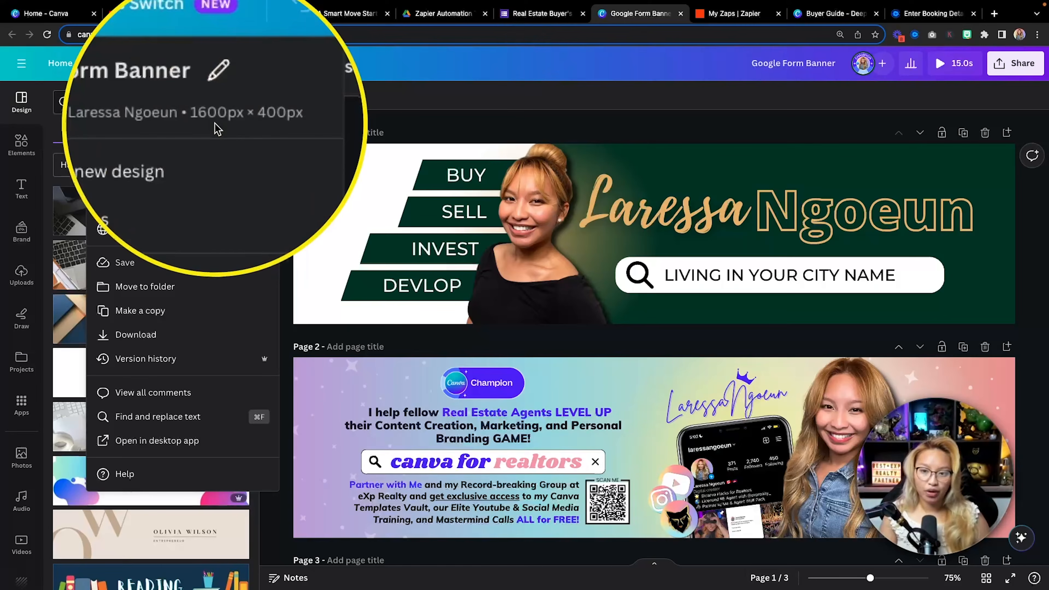
left_click(437, 125)
key("fn")
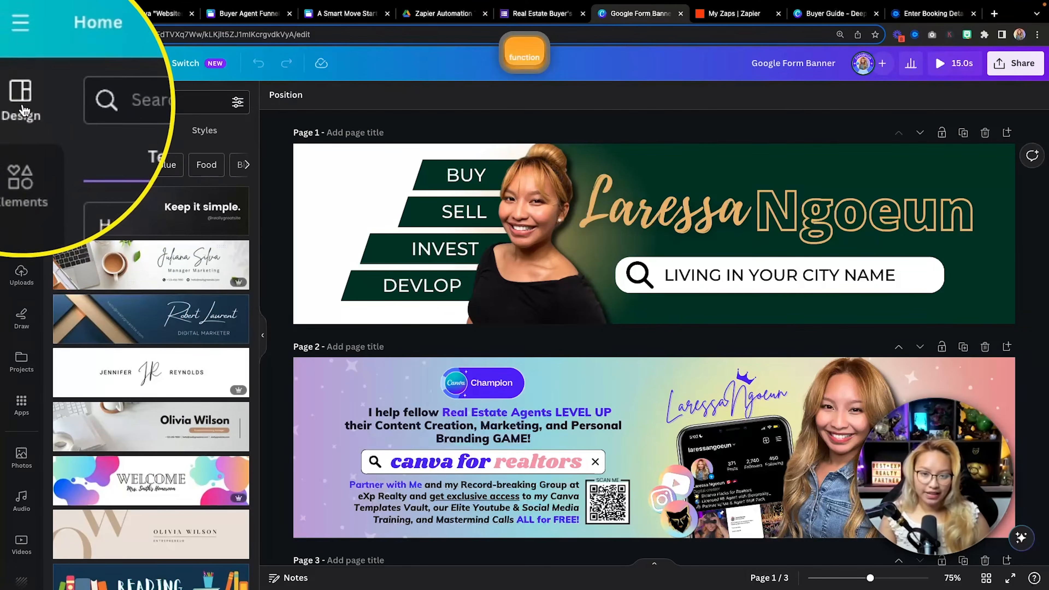
scroll(150, 240, "down", 10)
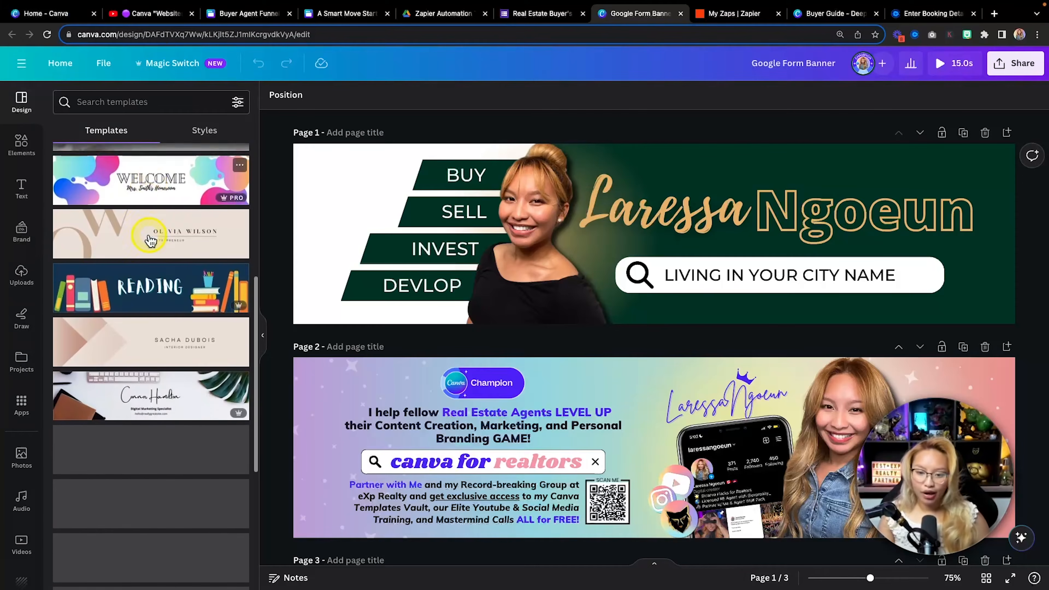
scroll(149, 239, "down", 3)
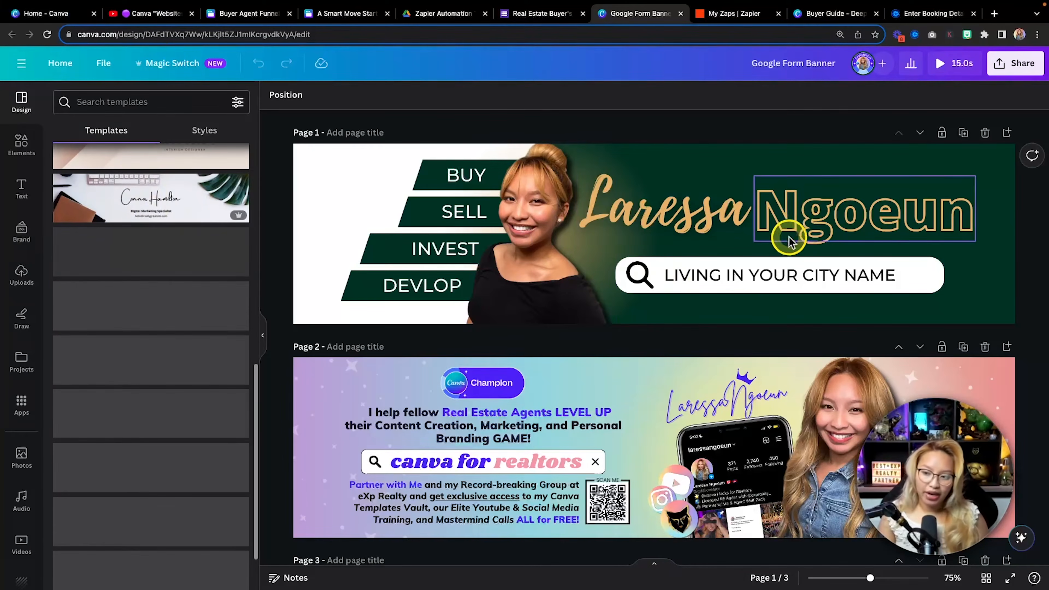
scroll(604, 253, "down", 1)
scroll(604, 253, "down", 5)
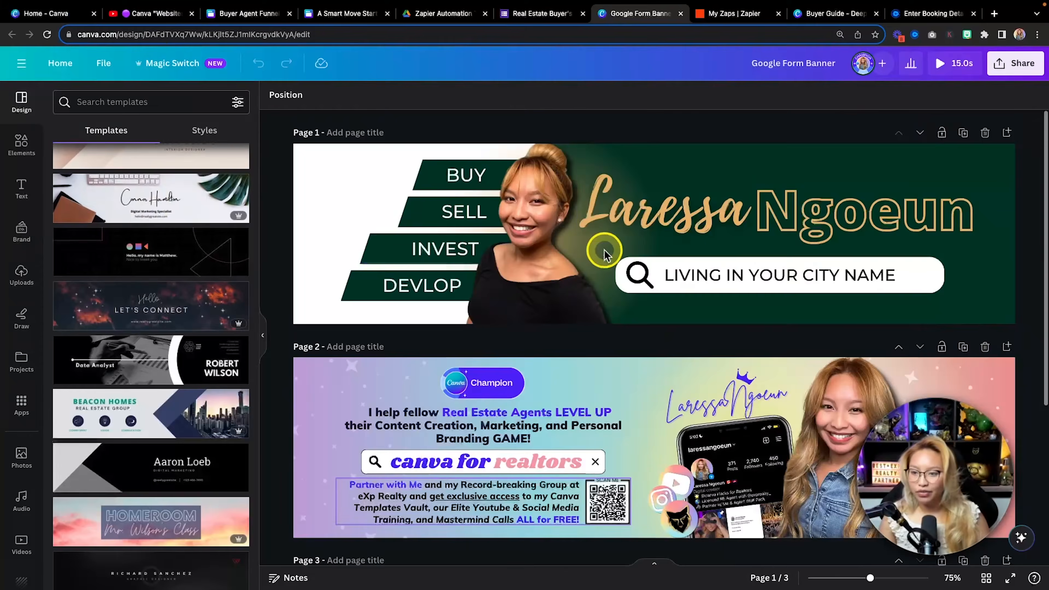
scroll(604, 253, "up", 5)
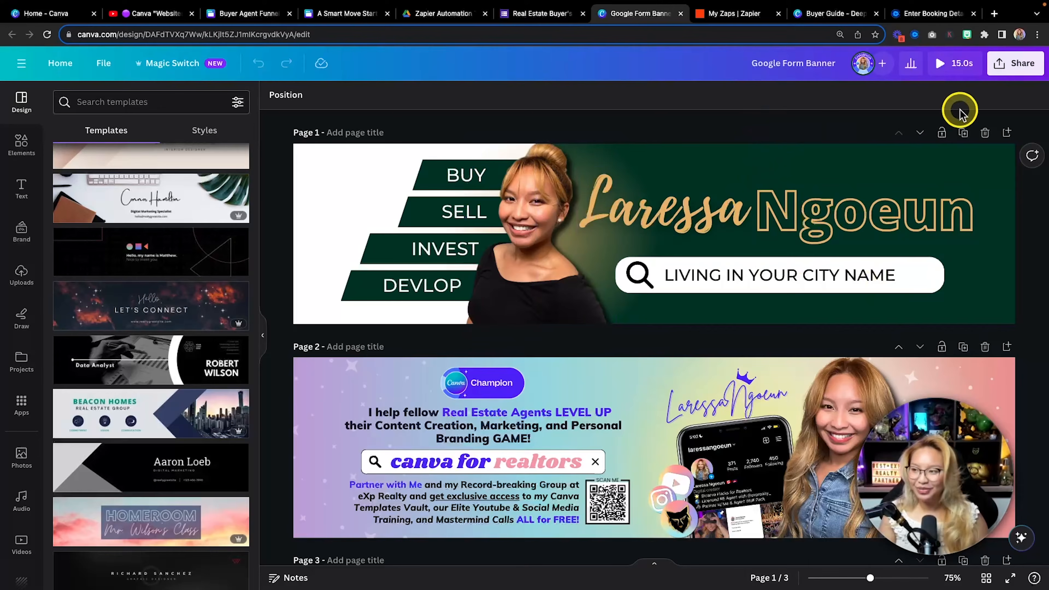
Download only the current first page of the banner as a PNG
left_click(1000, 66)
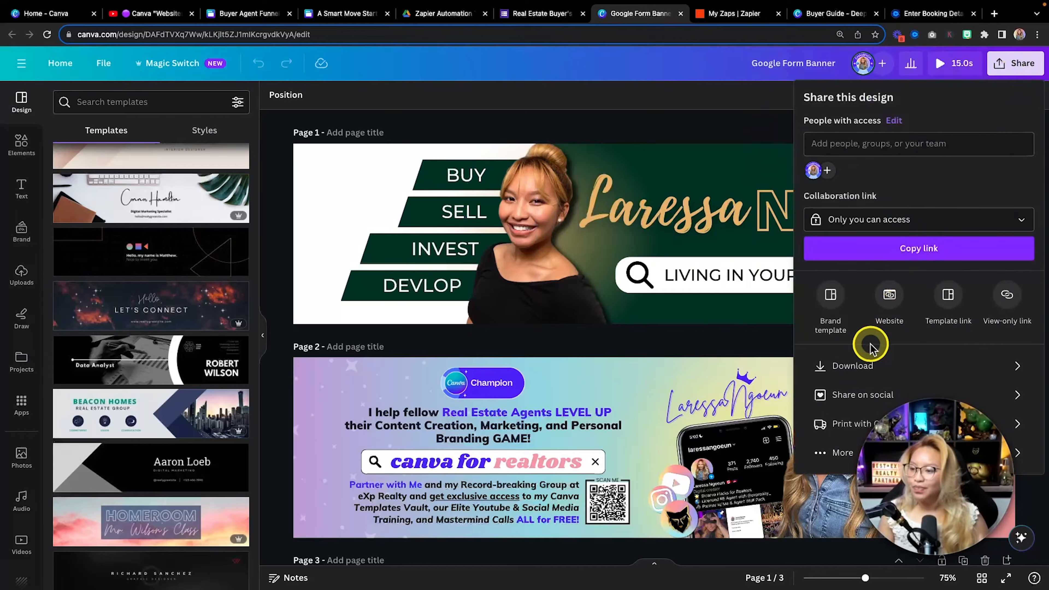
left_click(864, 365)
left_click(875, 247)
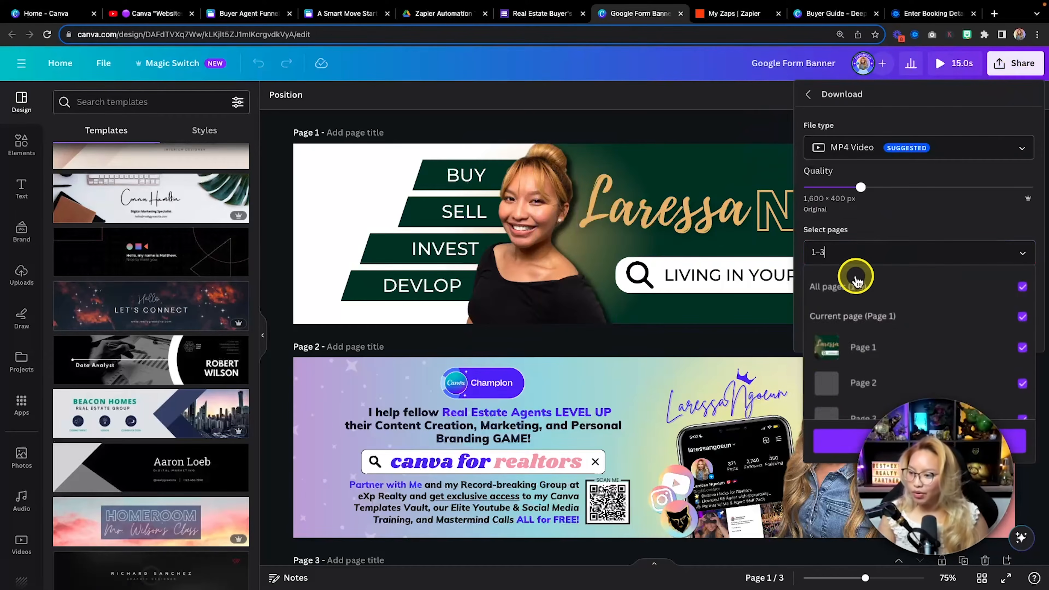
left_click(857, 275)
left_click(859, 316)
left_click(852, 197)
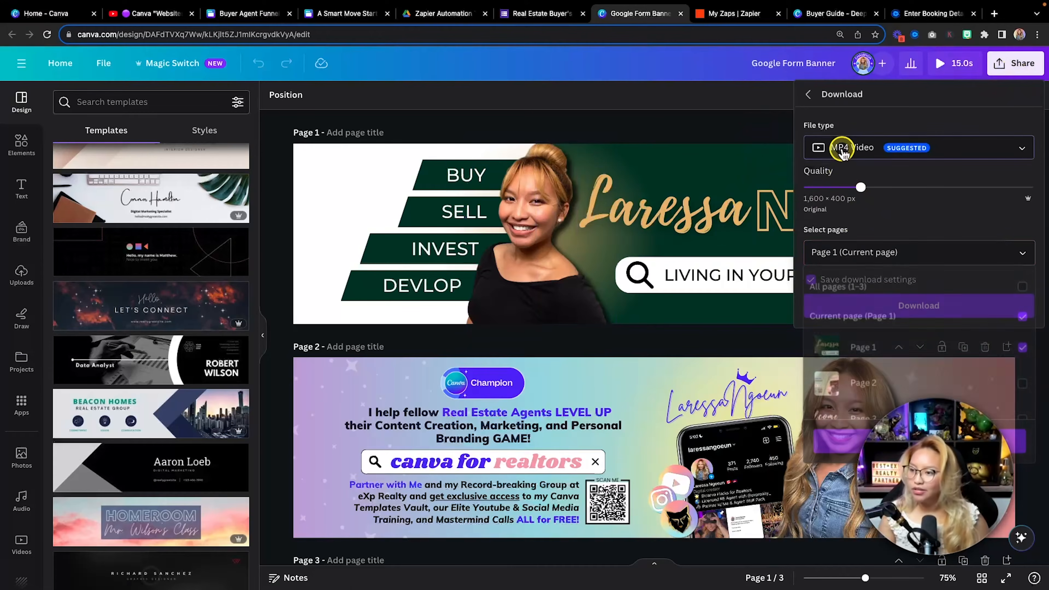
left_click(859, 150)
left_click(866, 225)
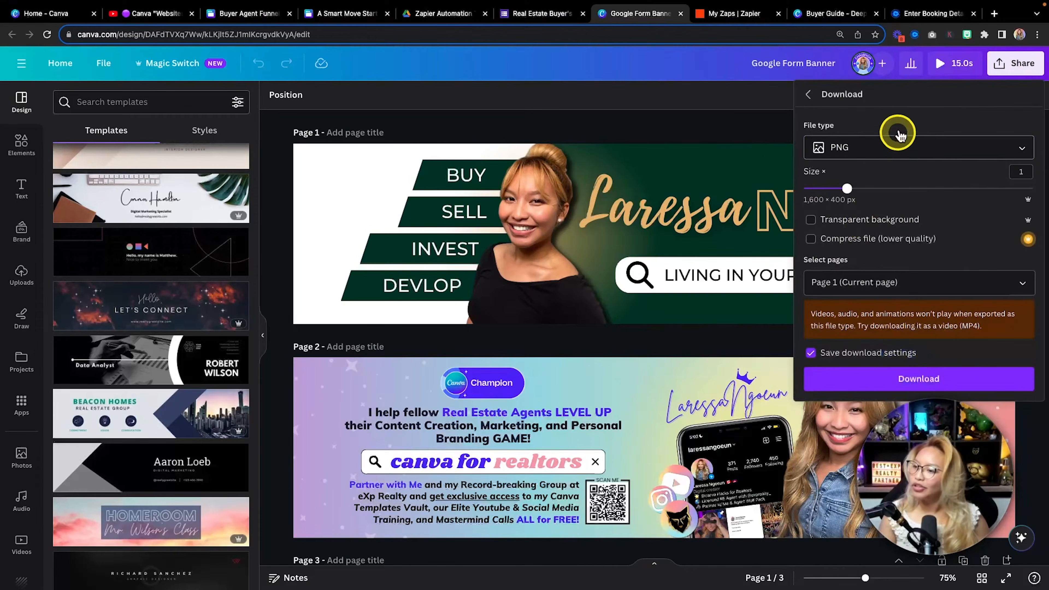
left_click(832, 379)
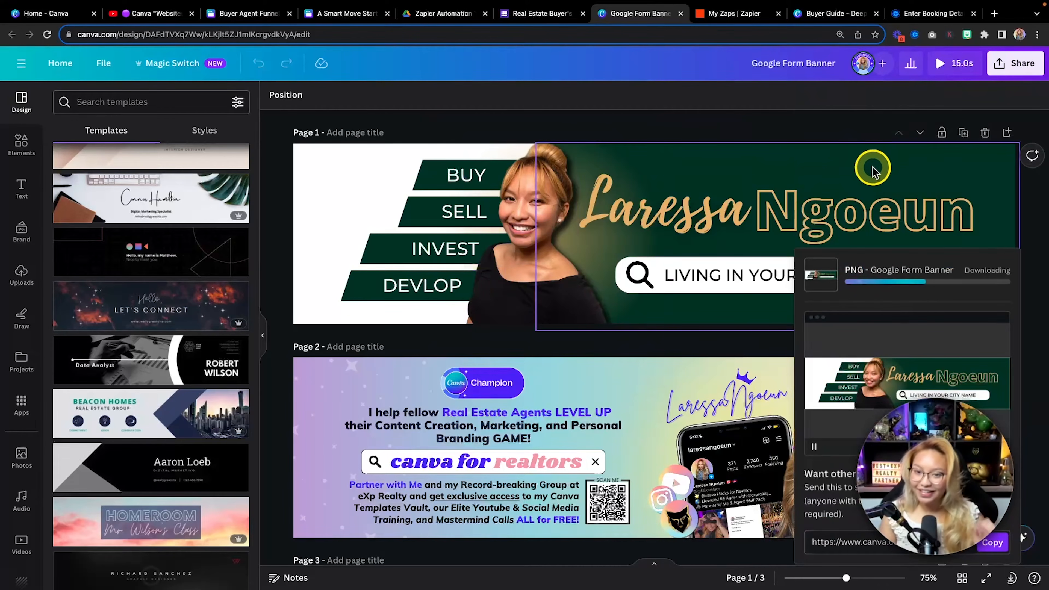
Copy the dark green shape's hex colour code #013727
left_click(870, 167)
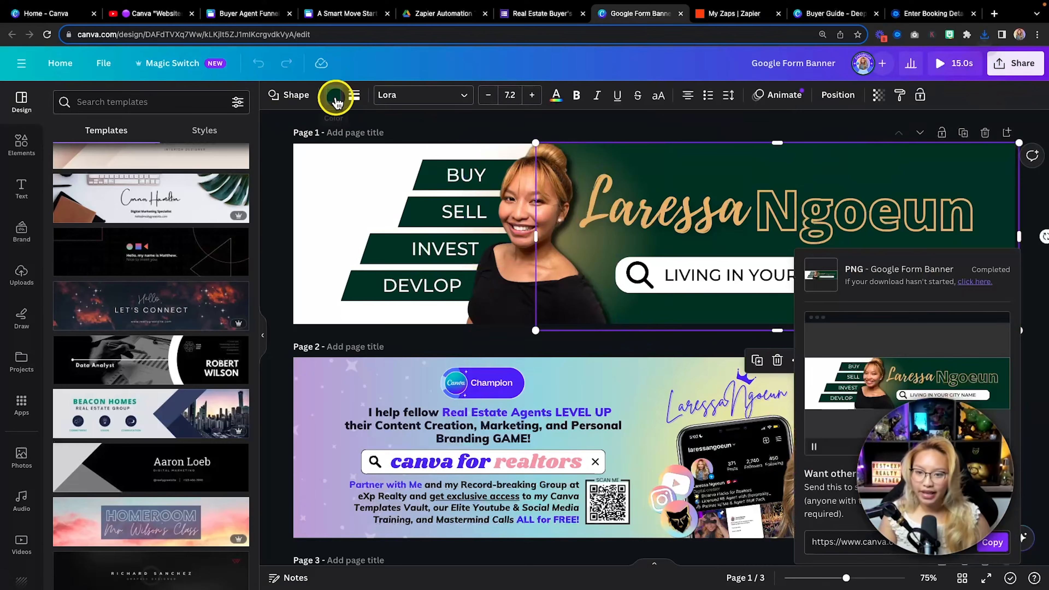
left_click(334, 96)
left_click(199, 169)
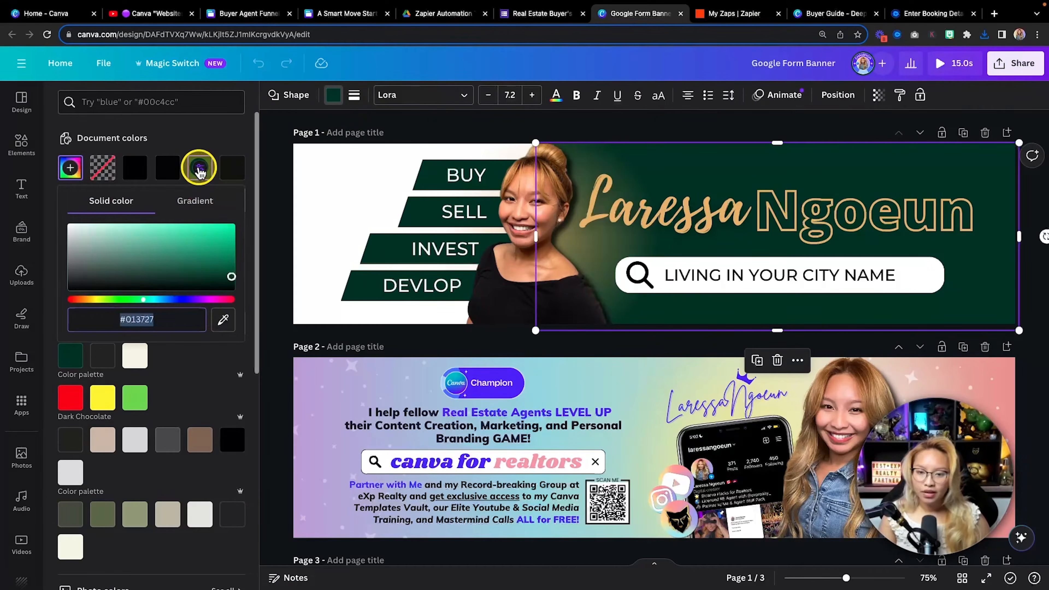
left_click(101, 319)
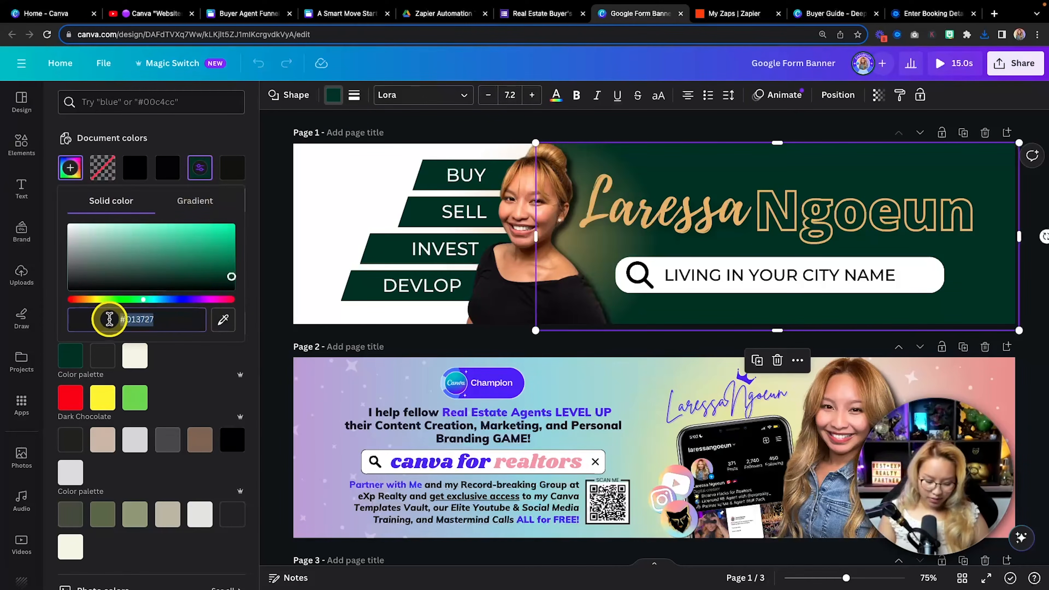
key("super+c")
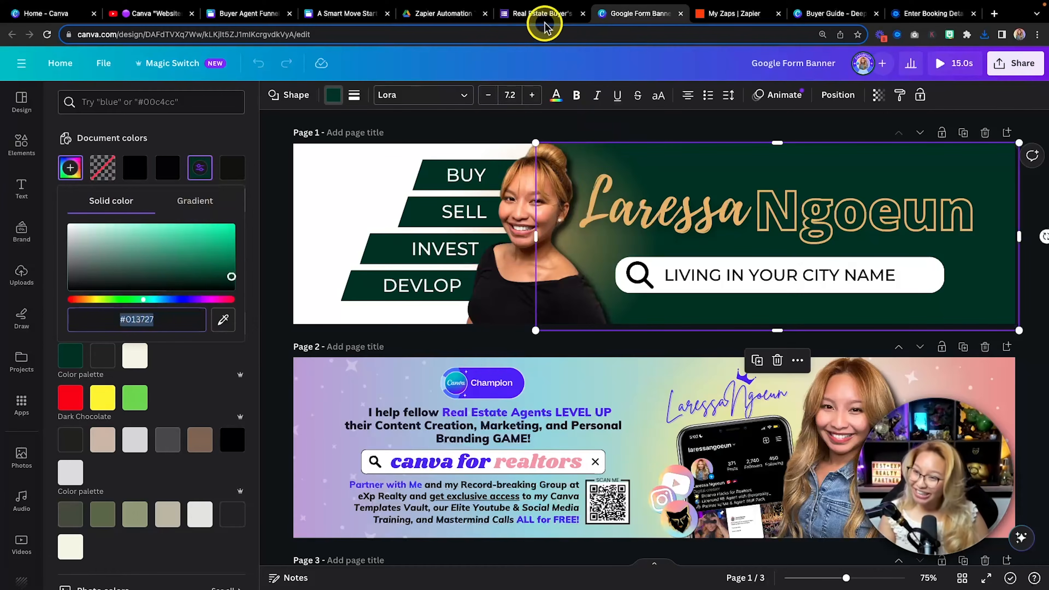
Add #013727 as a custom theme colour, replacing the default #673ab7
left_click(537, 14)
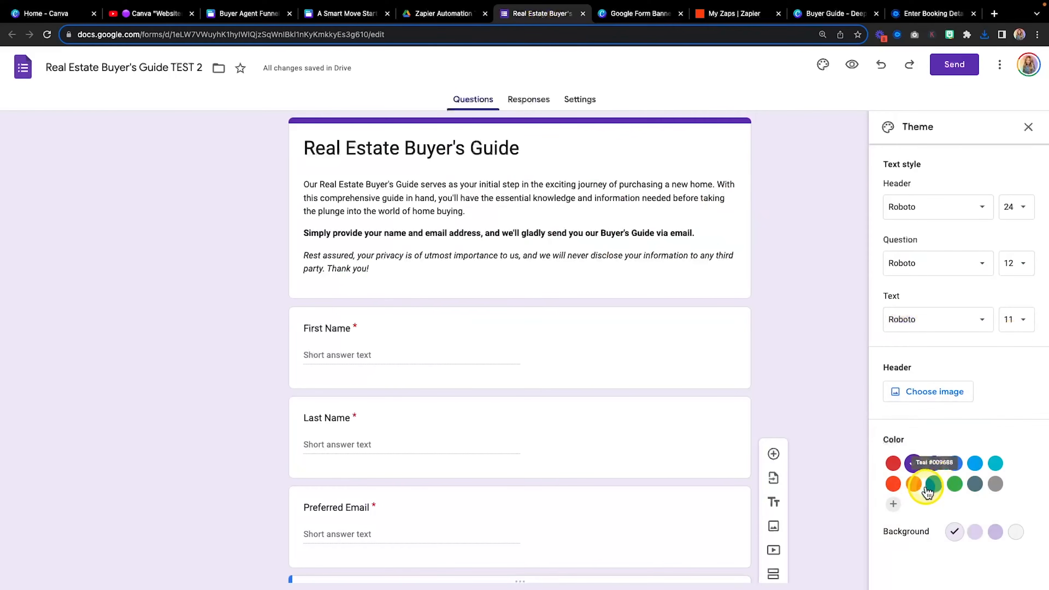
left_click(893, 505)
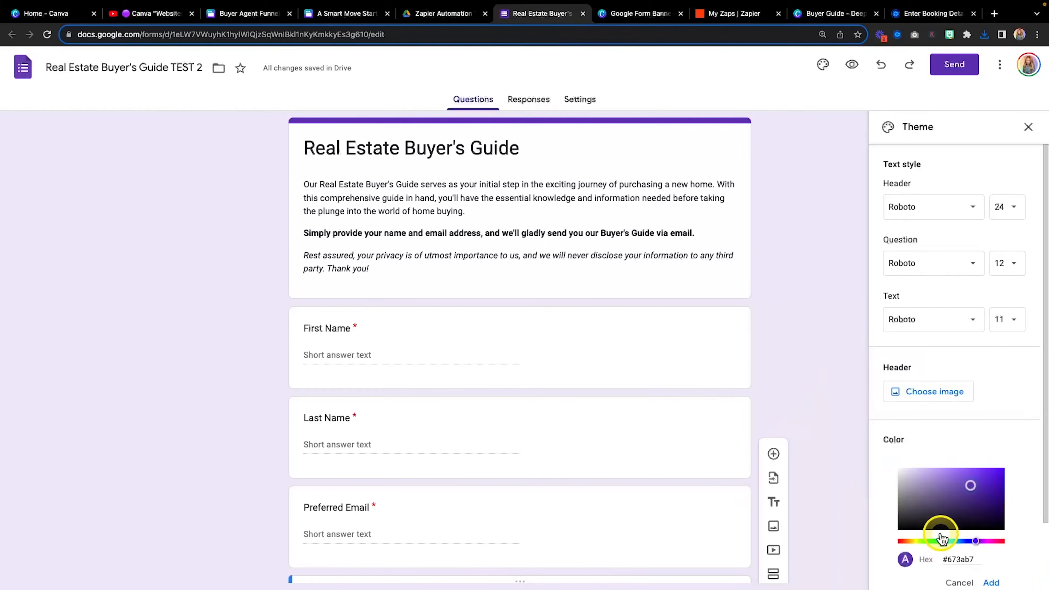
scroll(941, 533, "down", 1)
left_click(971, 513)
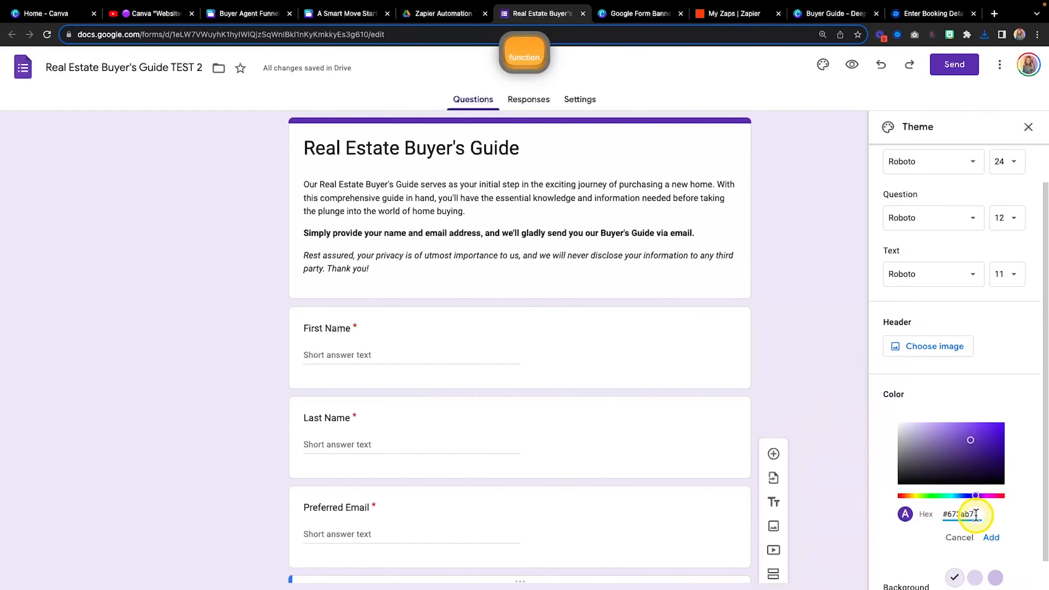
left_click_drag(975, 514, 946, 512)
key("super+v")
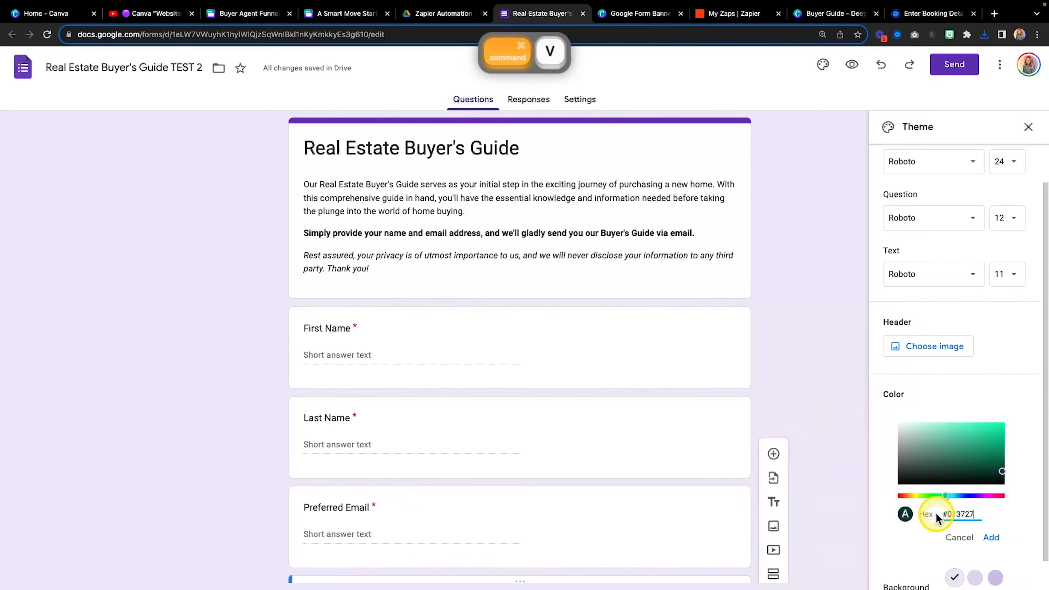
left_click(991, 537)
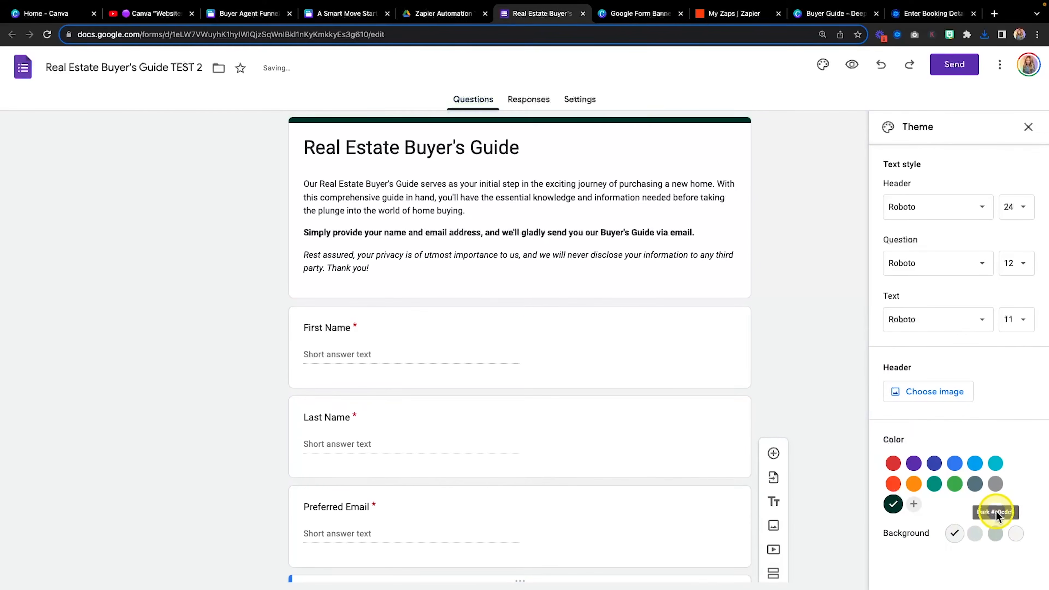
Set the page background to the darker grey-green swatch
left_click(975, 535)
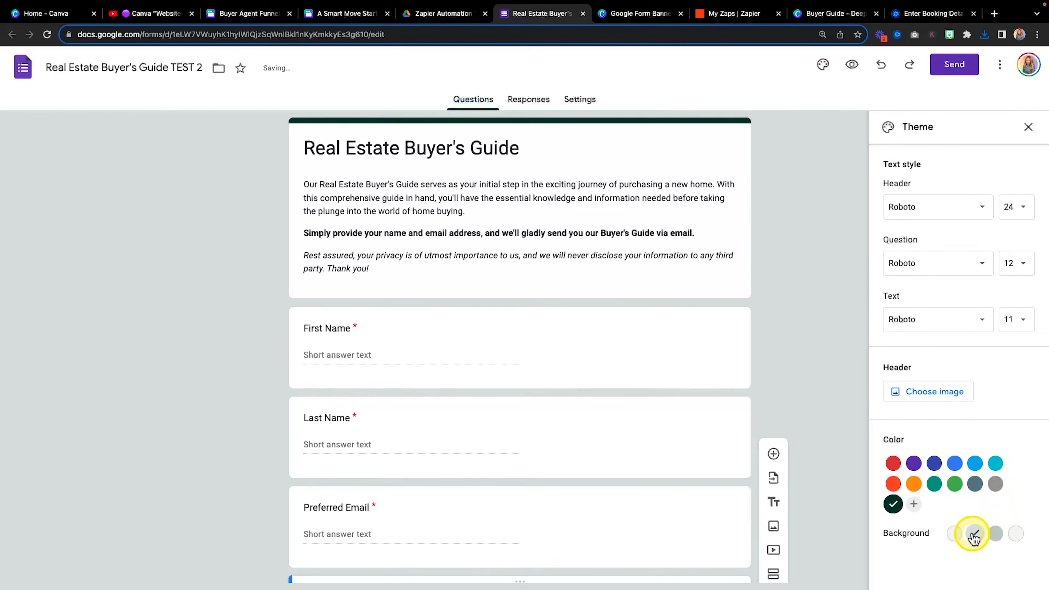
left_click(996, 536)
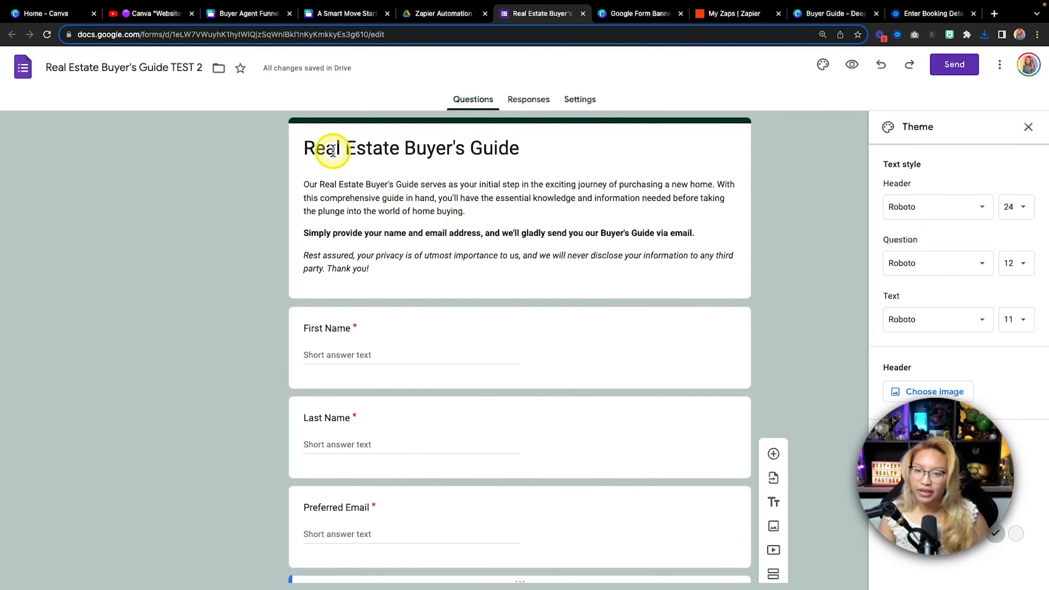
key("fn")
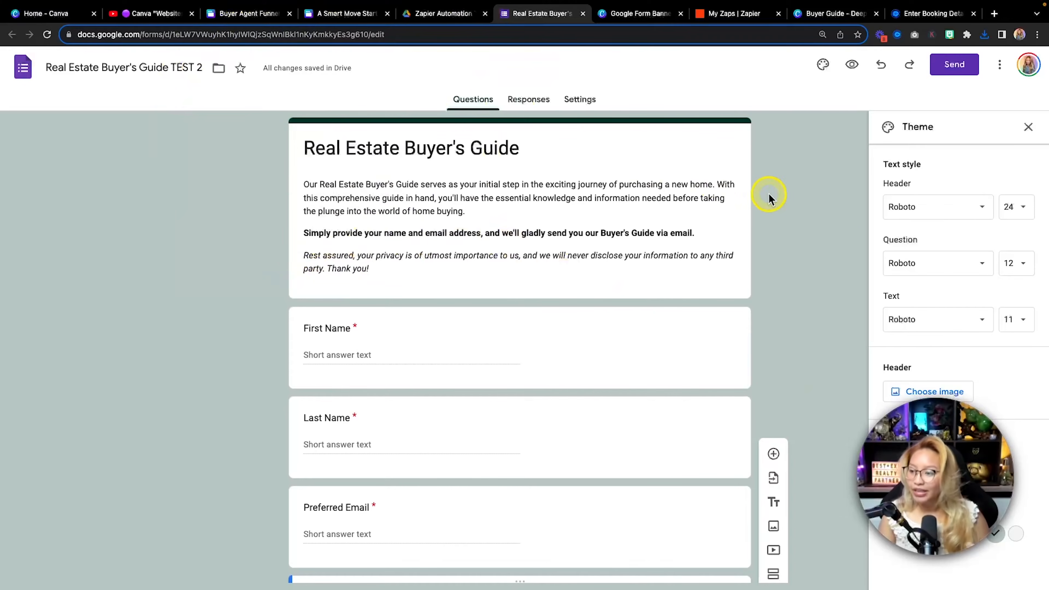
key("fn")
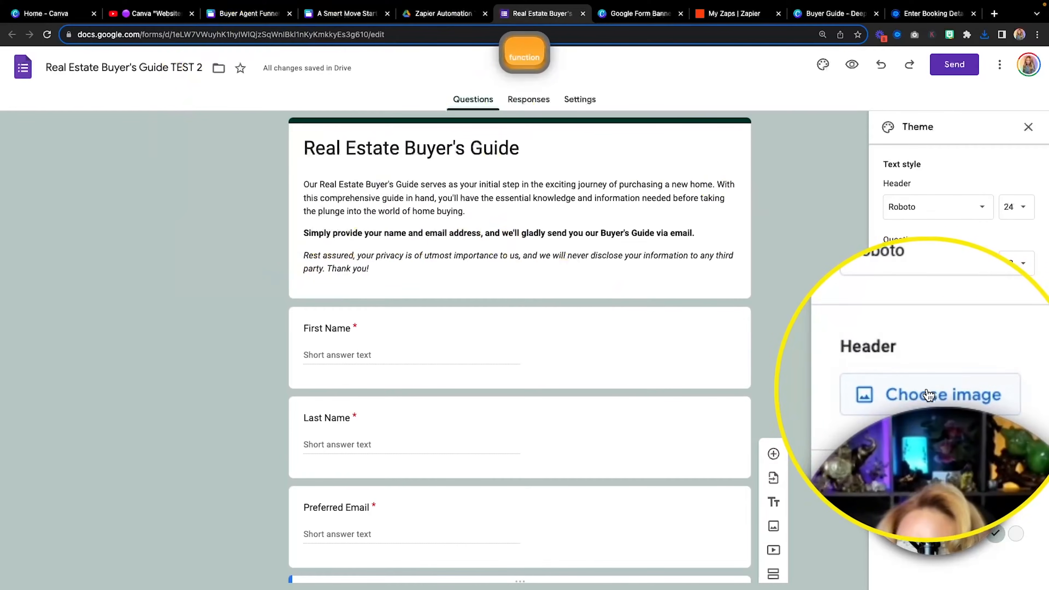
Upload the downloaded Canva banner PNG as the form's header image
left_click(915, 395)
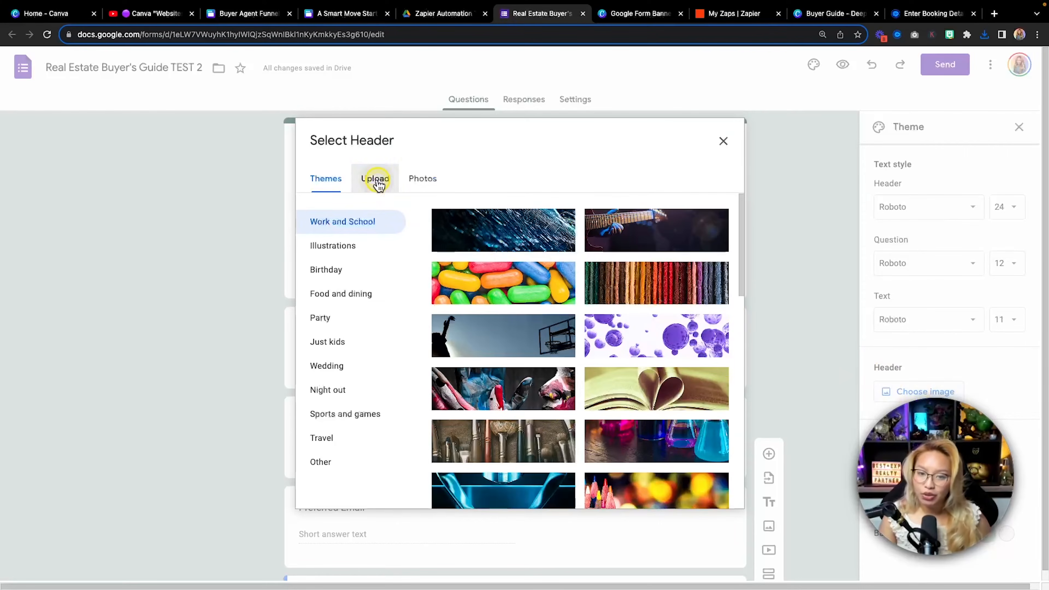
left_click(374, 181)
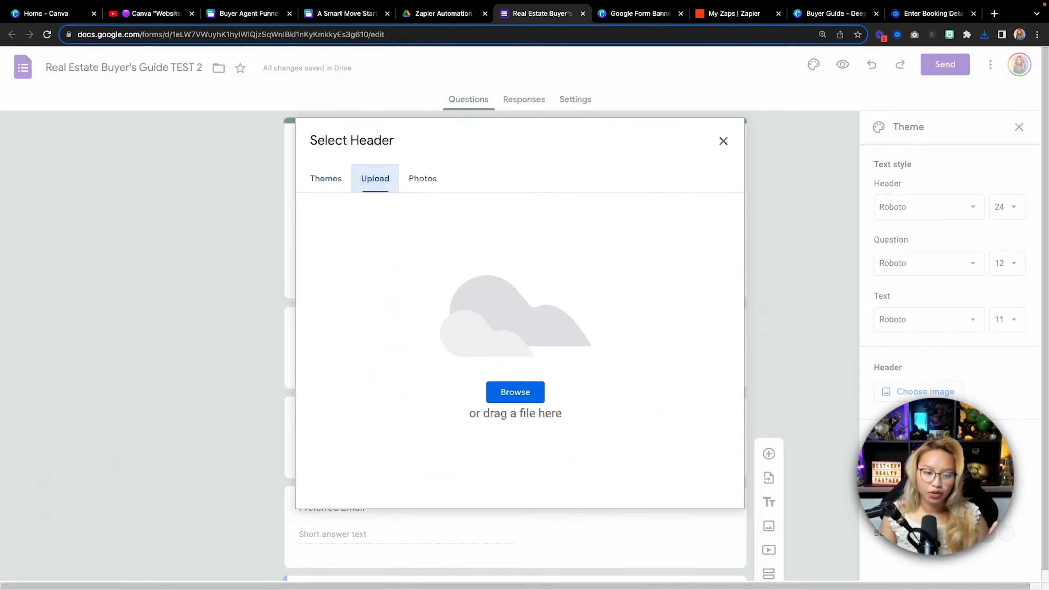
left_click_drag(214, 461, 560, 407)
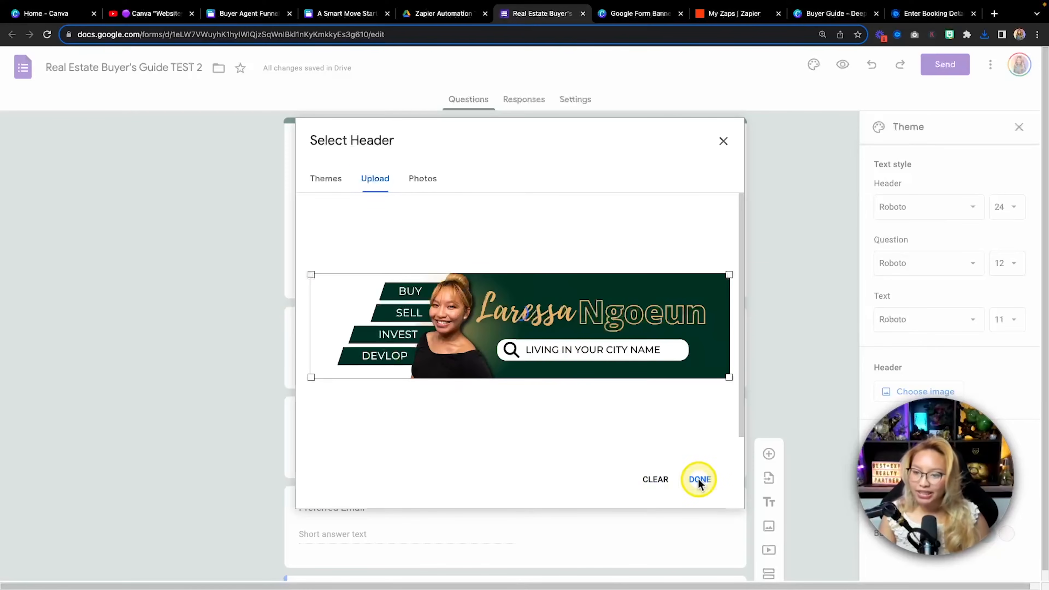
left_click(163, 351)
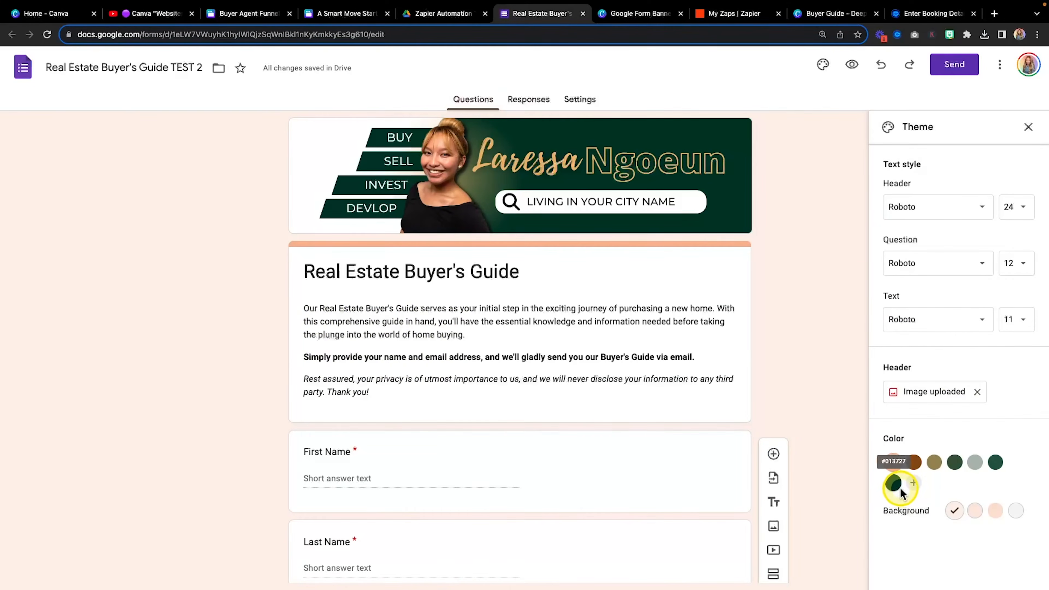
Reapply the dark green theme colour with a medium grey-green background
left_click(894, 482)
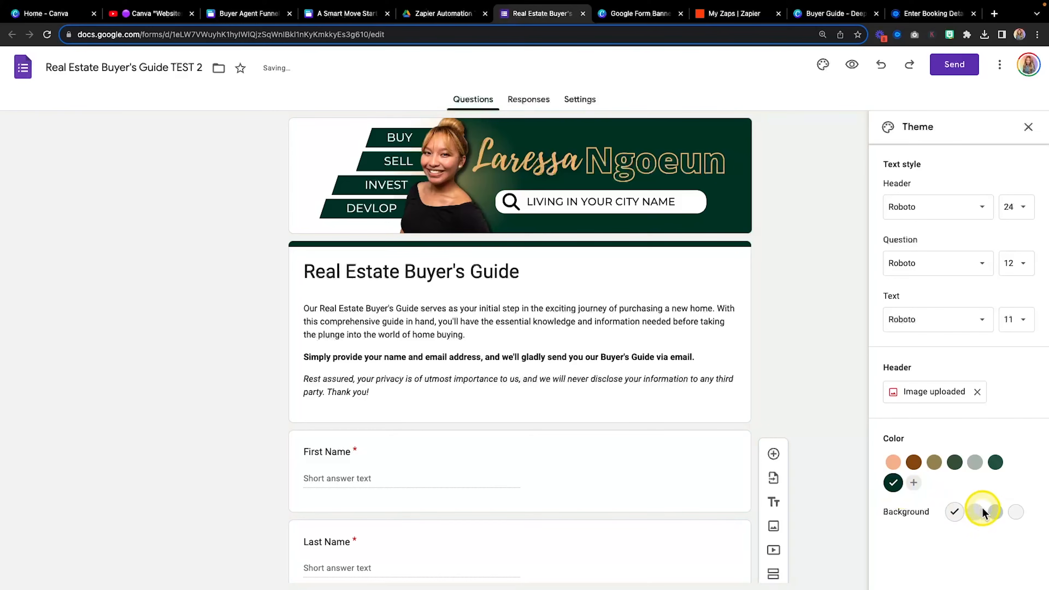
left_click(996, 513)
left_click(976, 512)
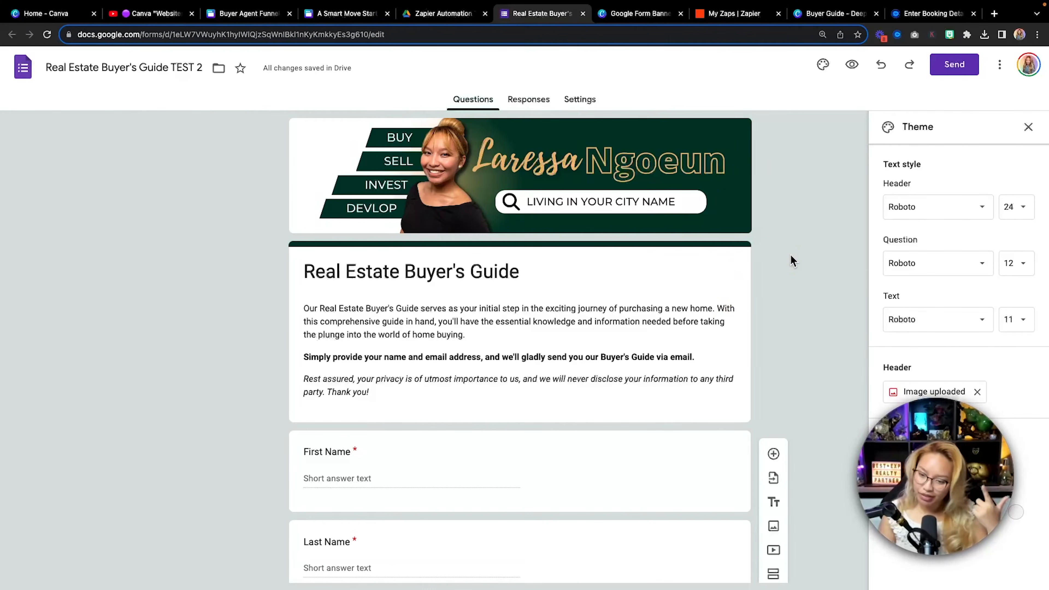
scroll(791, 255, "down", 1)
scroll(790, 255, "up", 1)
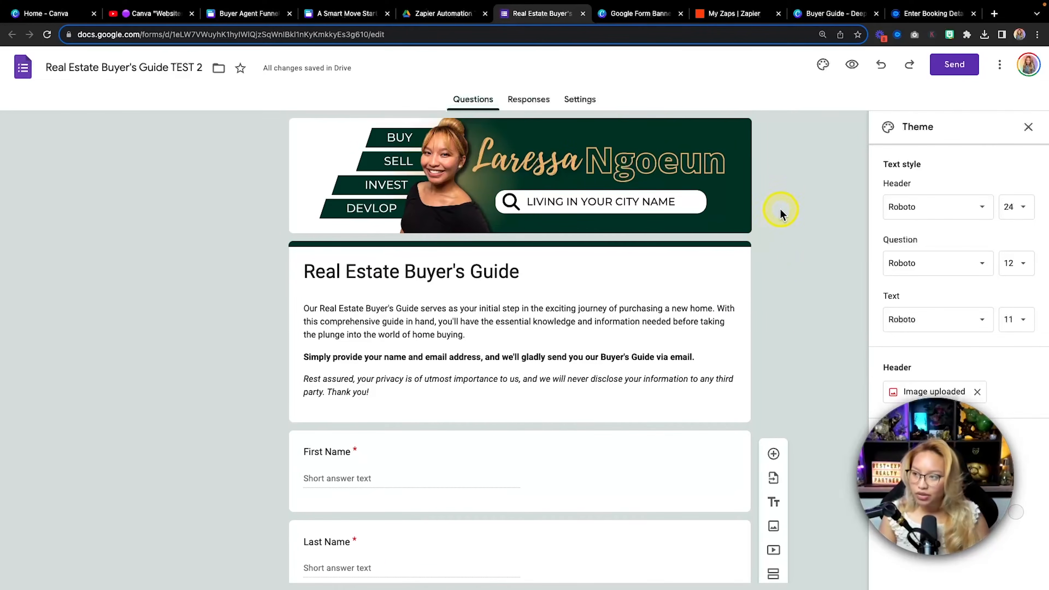
Preview the live form and look it over before returning to the editor
left_click(854, 70)
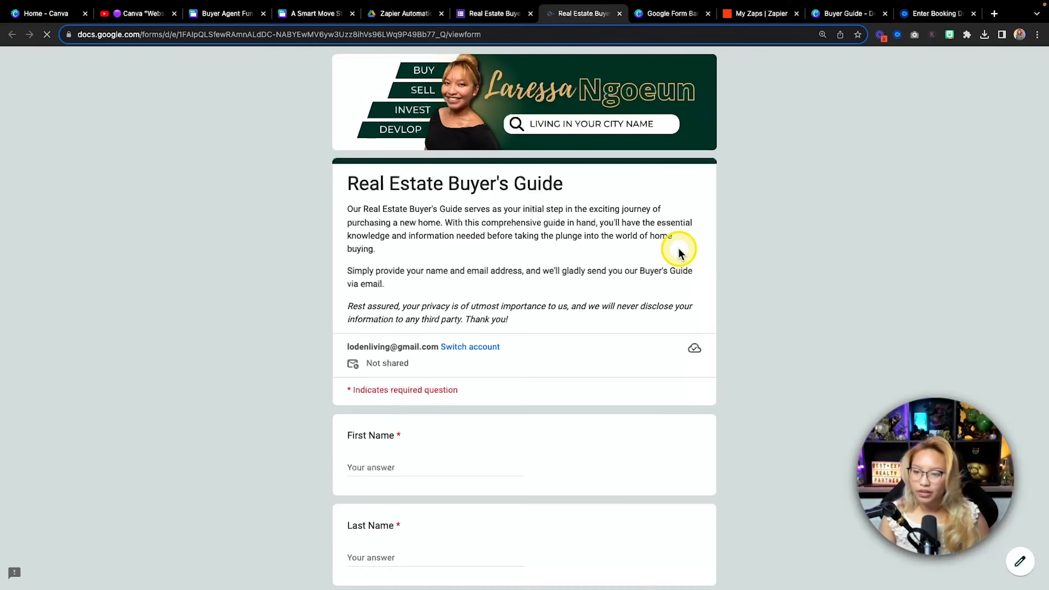
scroll(679, 250, "down", 6)
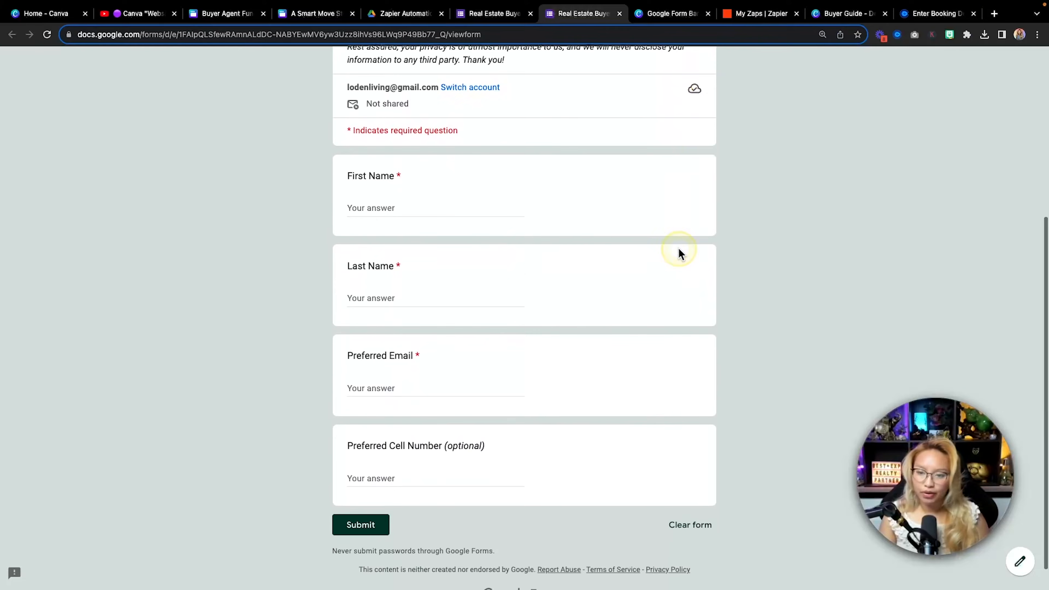
scroll(678, 248, "up", 6)
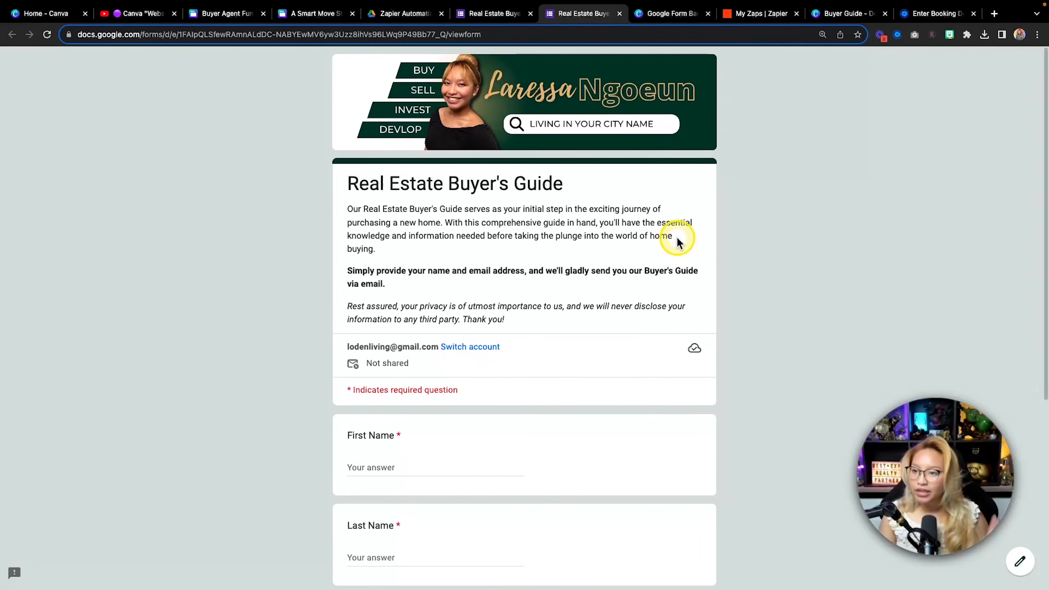
left_click(619, 14)
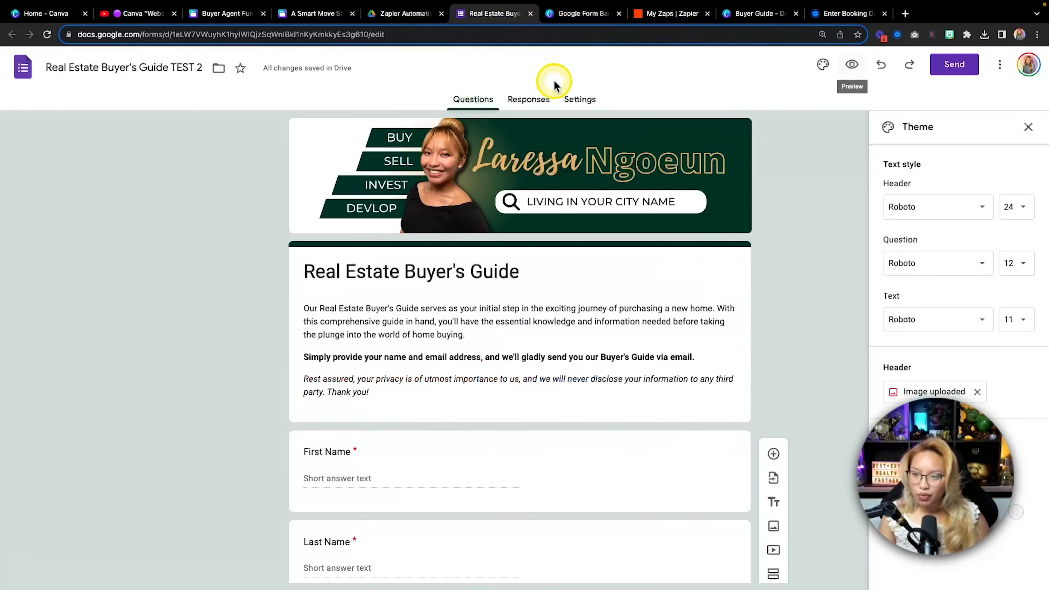
Check the Responses tab's extra options, then go to the Settings page
left_click(544, 104)
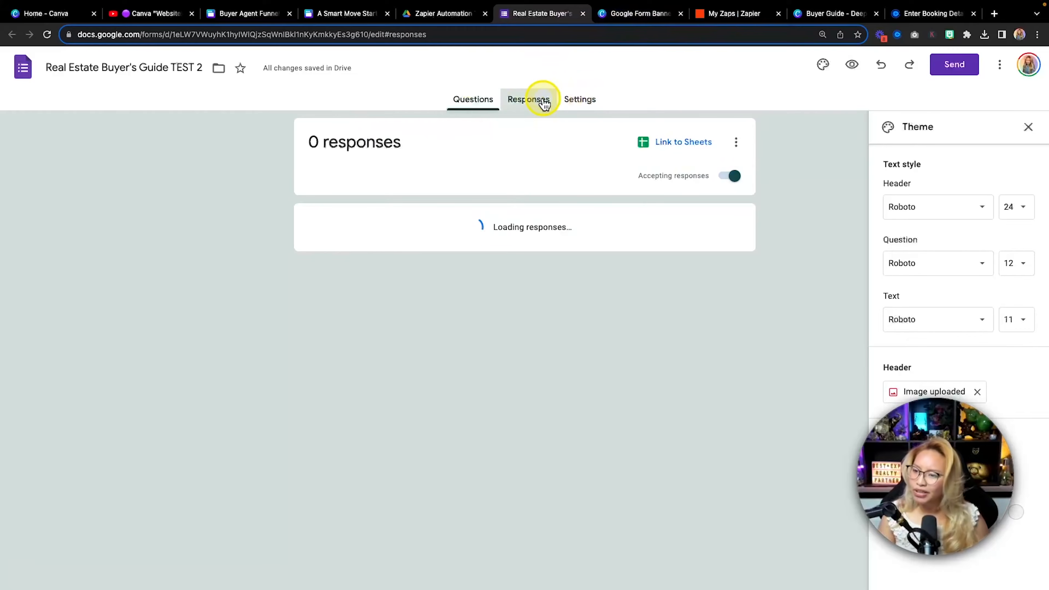
left_click(736, 145)
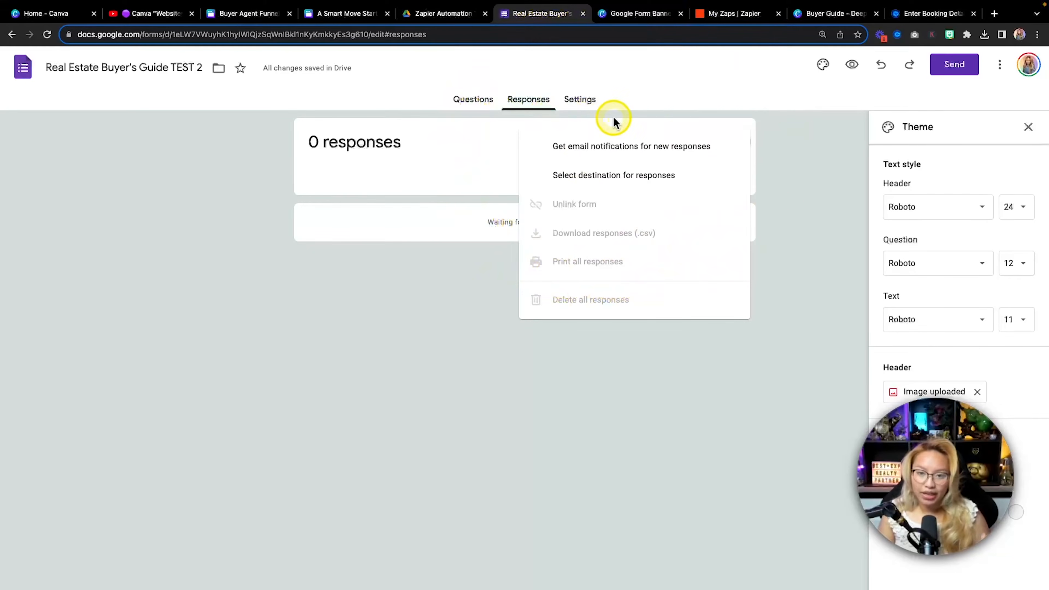
left_click(591, 103)
left_click(588, 105)
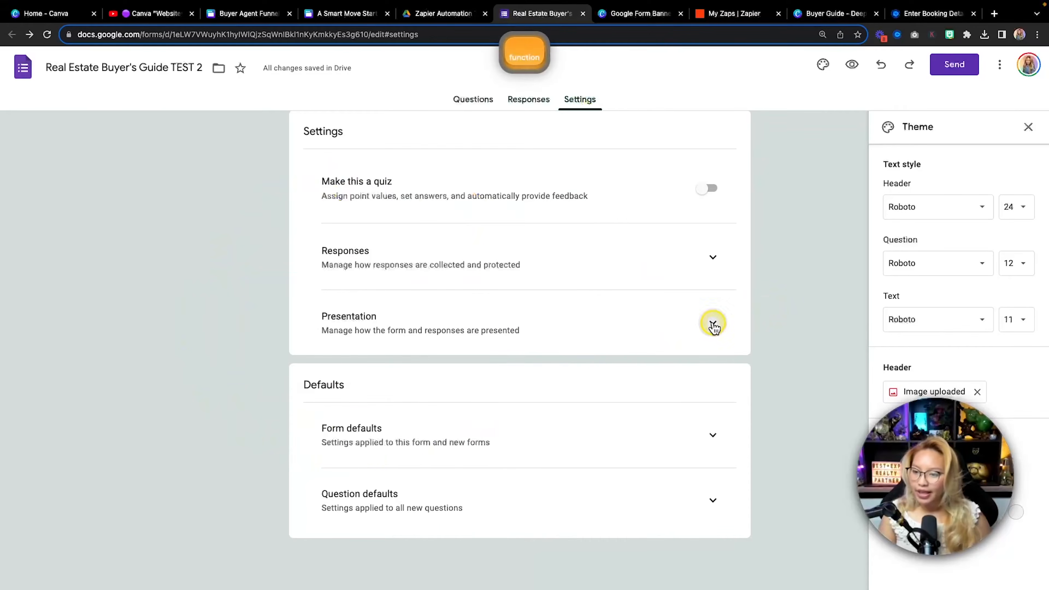
Under Presentation, replace the confirmation message with the thank-you text promising the guide by email, and save
left_click(713, 325)
scroll(710, 324, "down", 3)
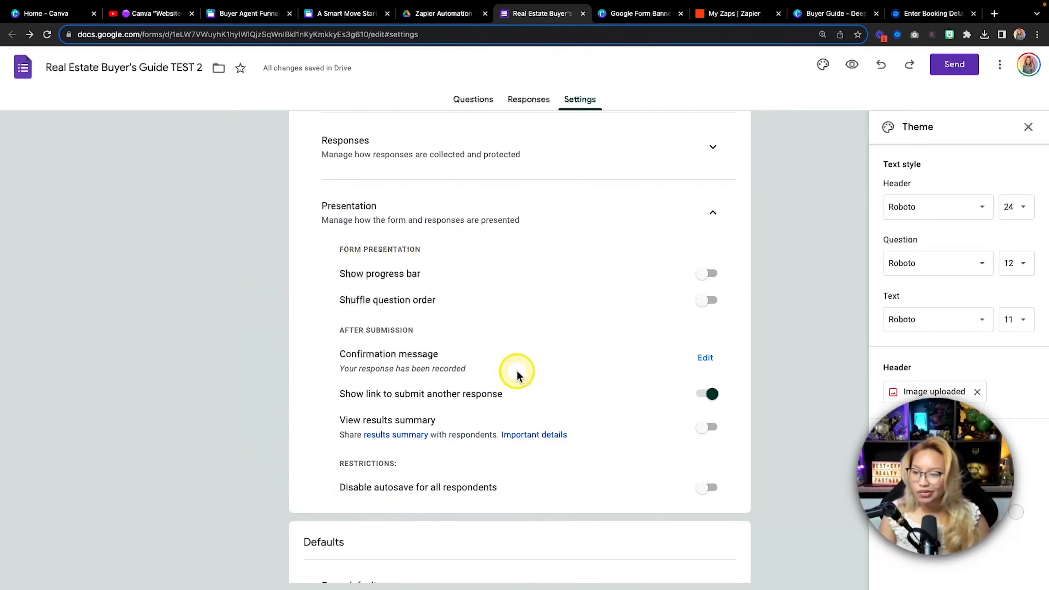
left_click(706, 358)
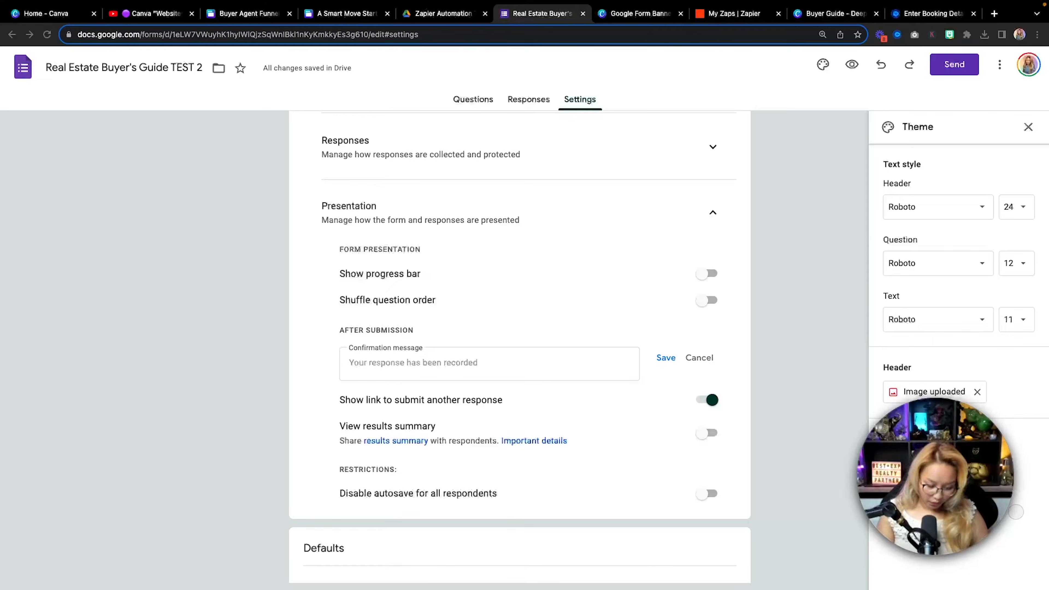
key("super+c")
left_click(396, 368)
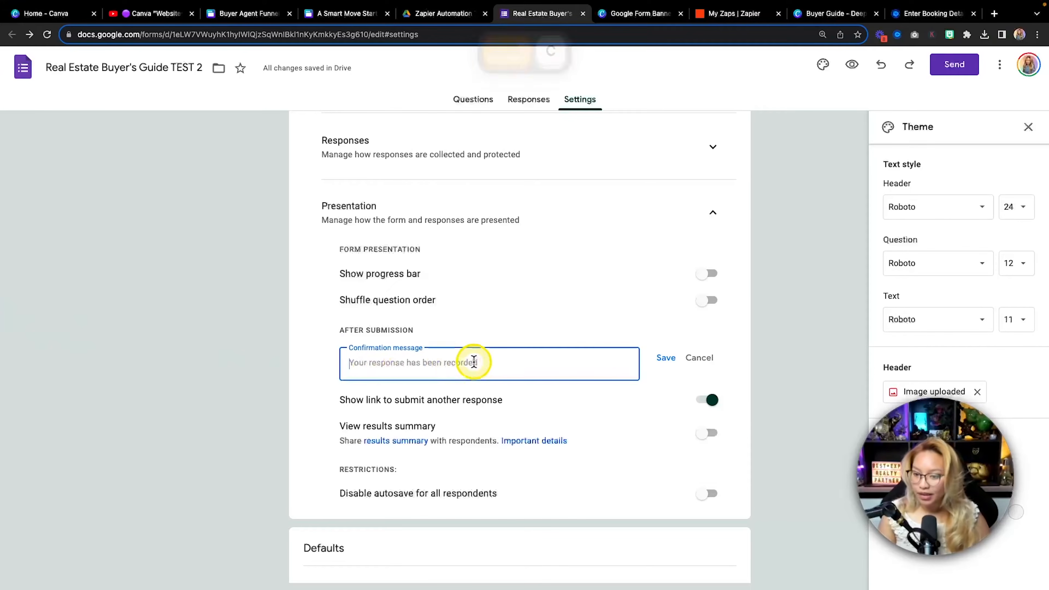
key("super+v")
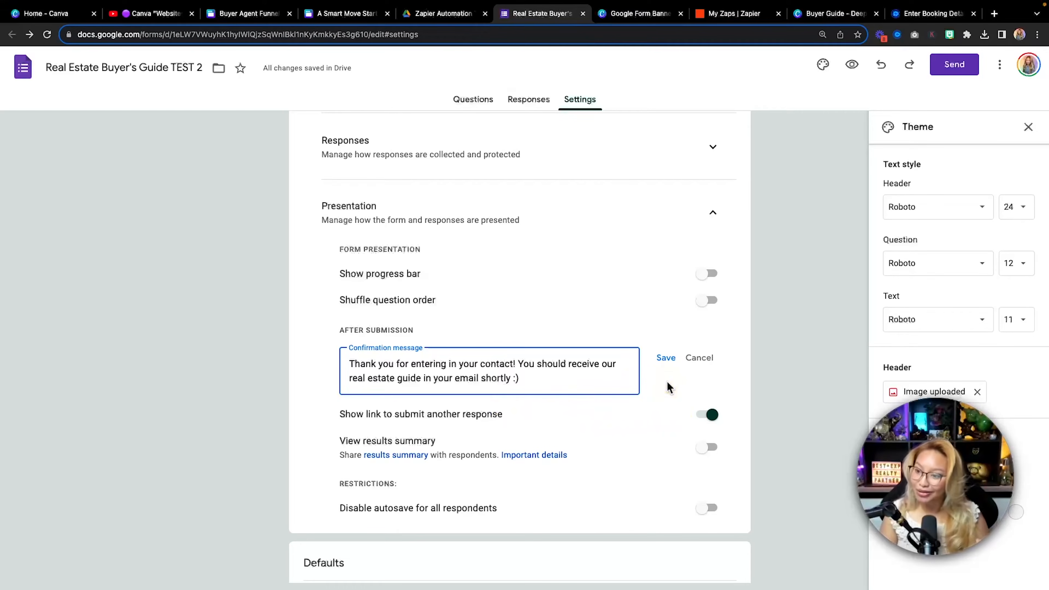
left_click(665, 358)
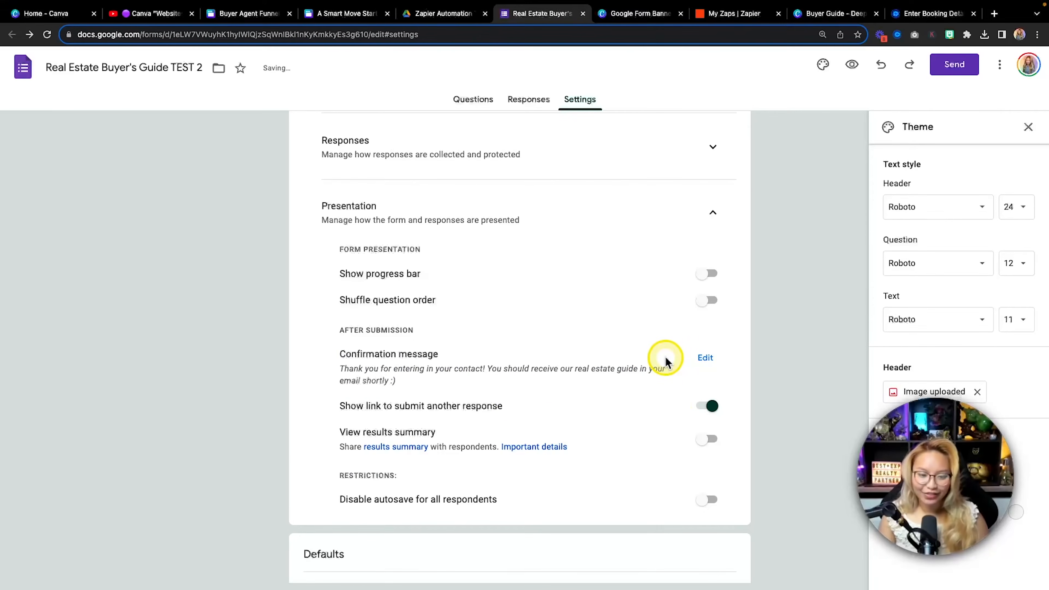
scroll(592, 356, "down", 1)
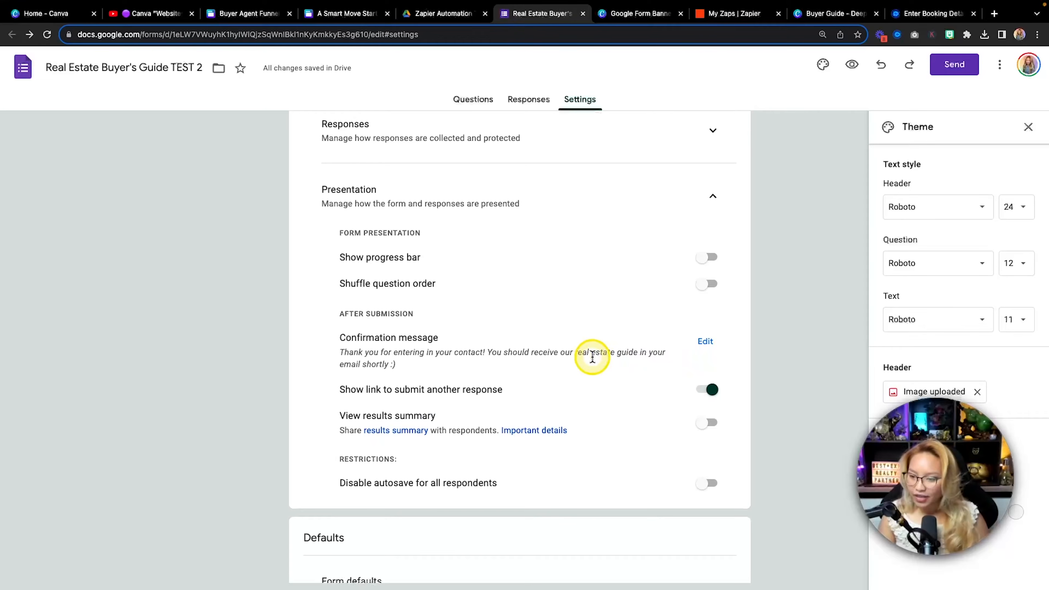
scroll(592, 356, "up", 3)
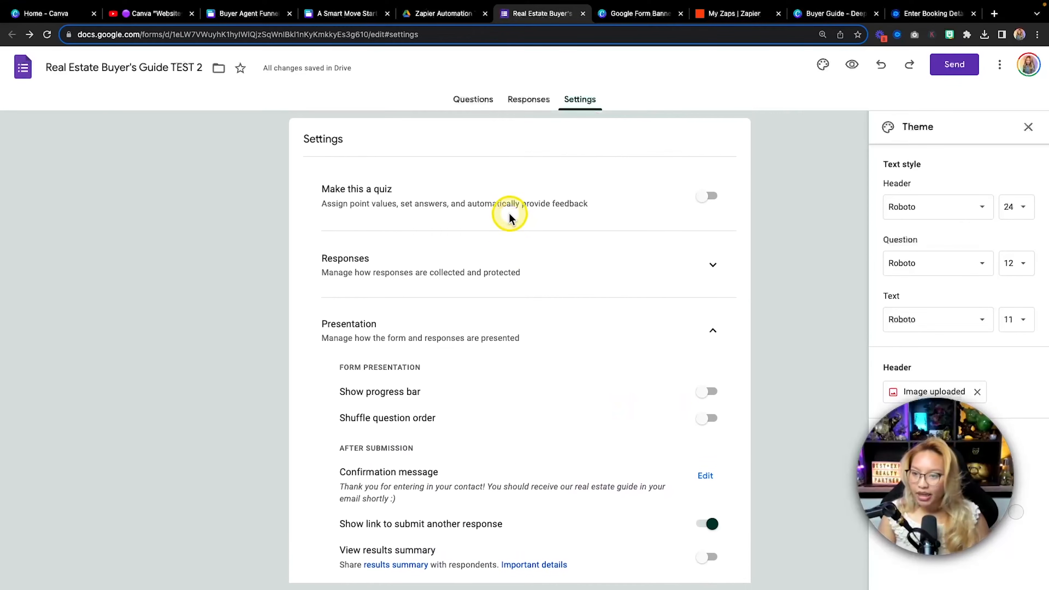
Open the live form, enter a test first name, last name and email, and submit
left_click(537, 103)
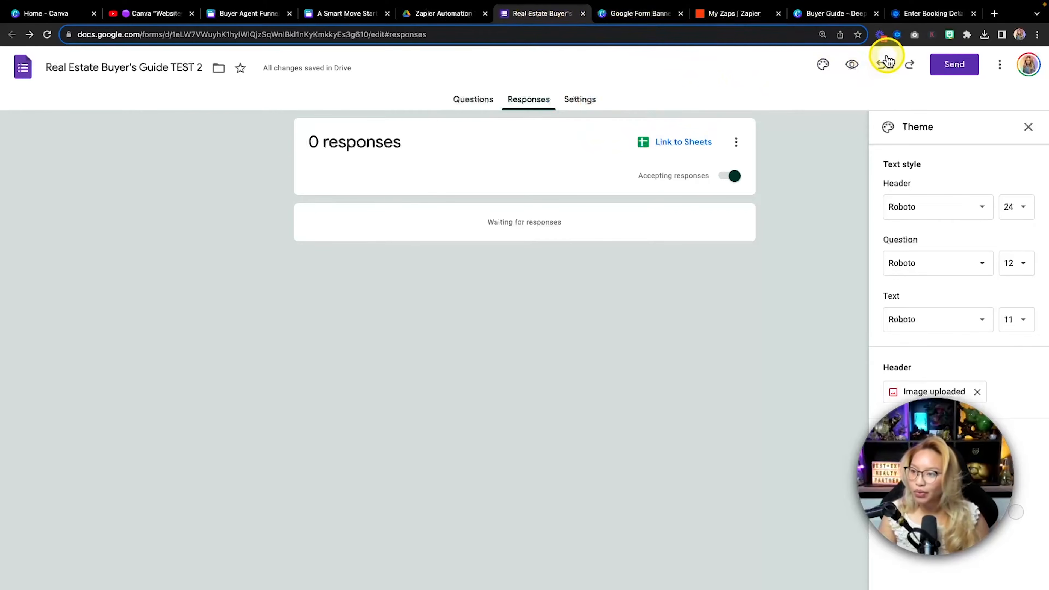
left_click(852, 64)
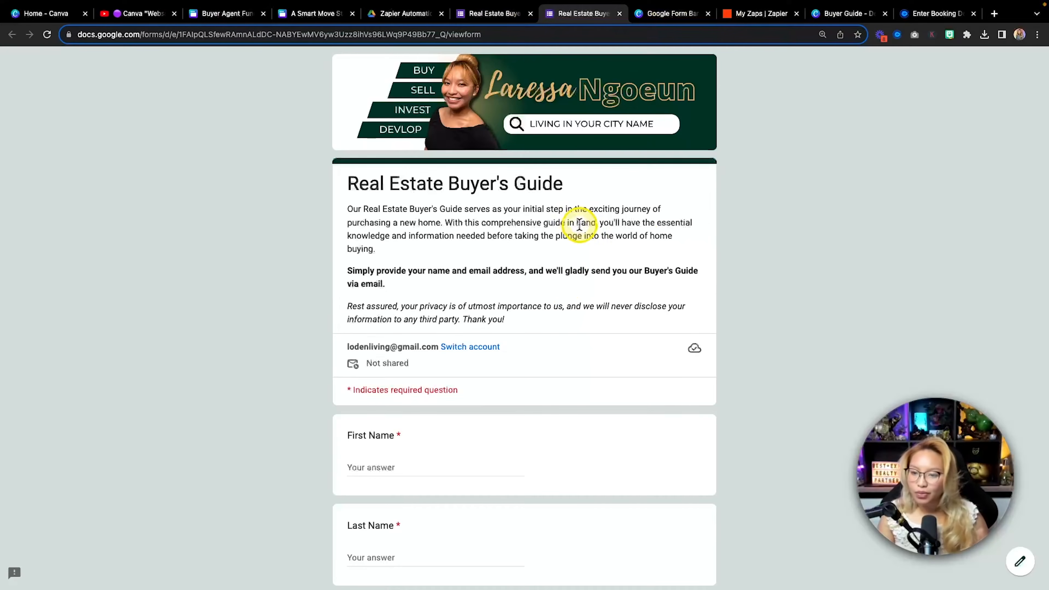
scroll(563, 285, "down", 2)
left_click(417, 401)
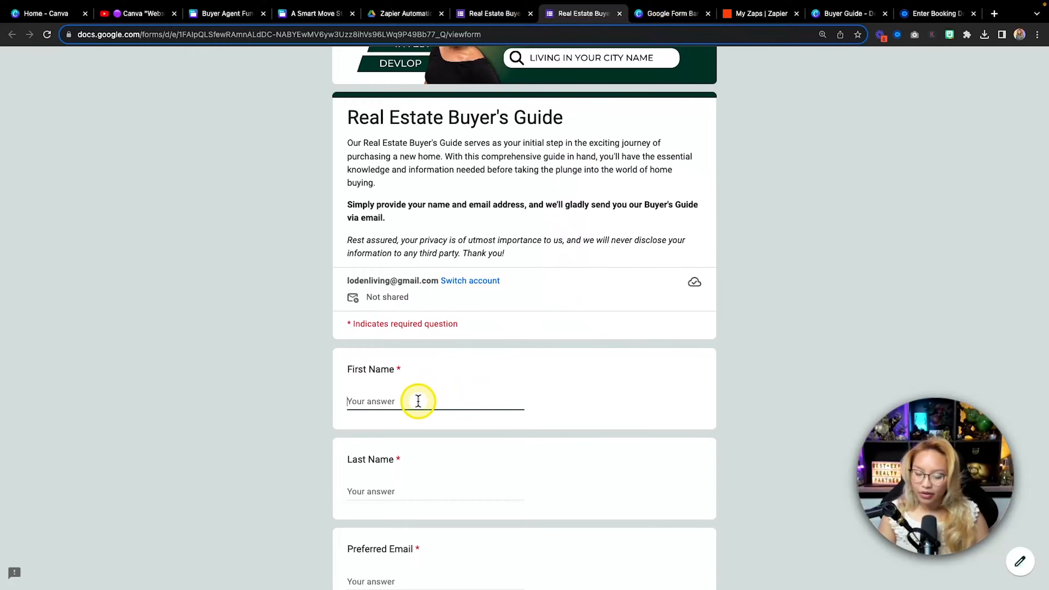
scroll(417, 401, "down", 2)
type("Laressa")
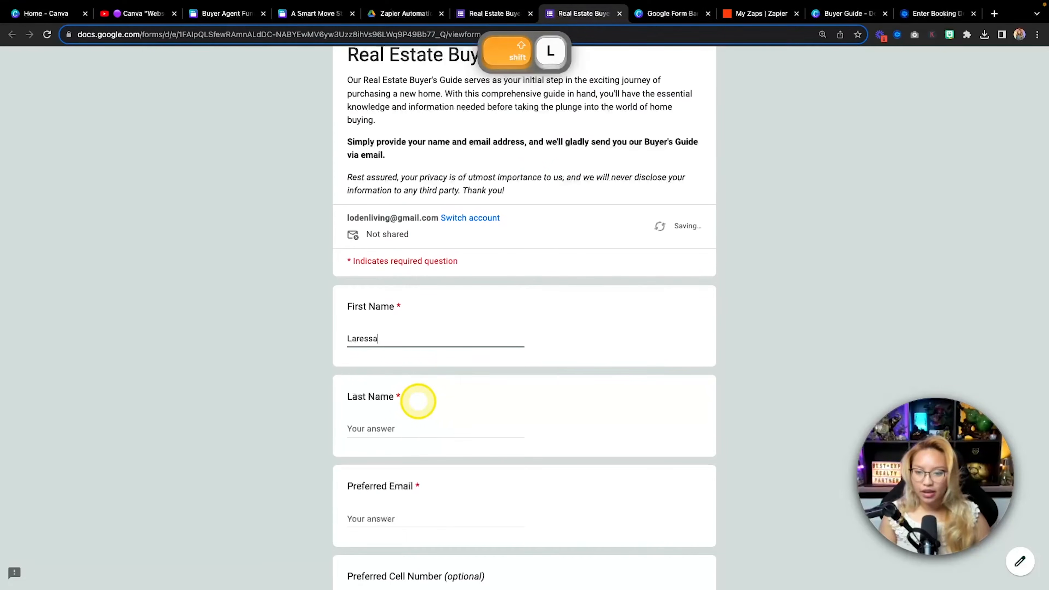
left_click(408, 431)
type("N")
scroll(403, 446, "down", 2)
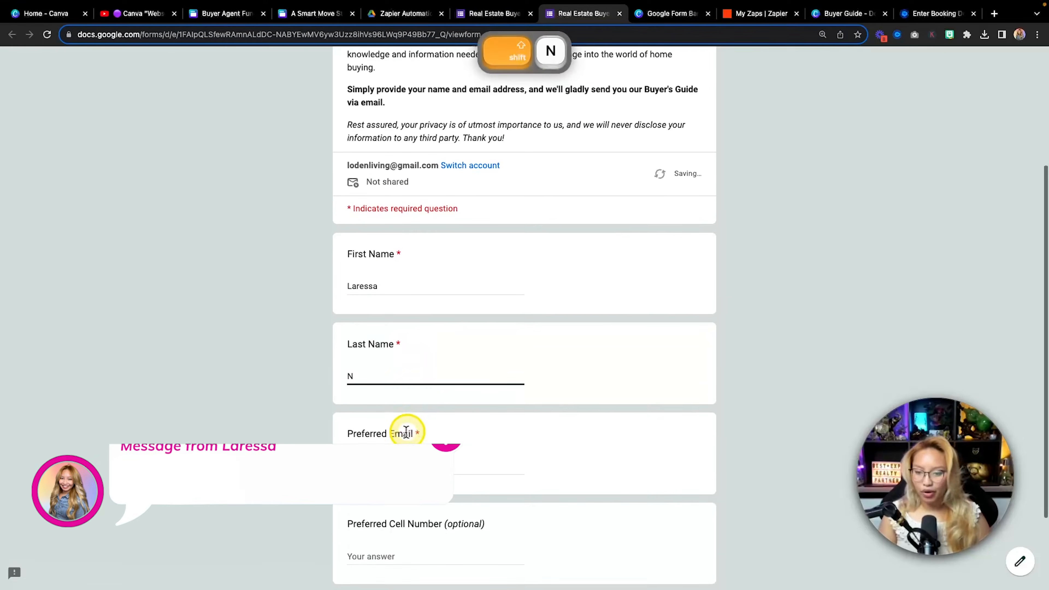
left_click(400, 455)
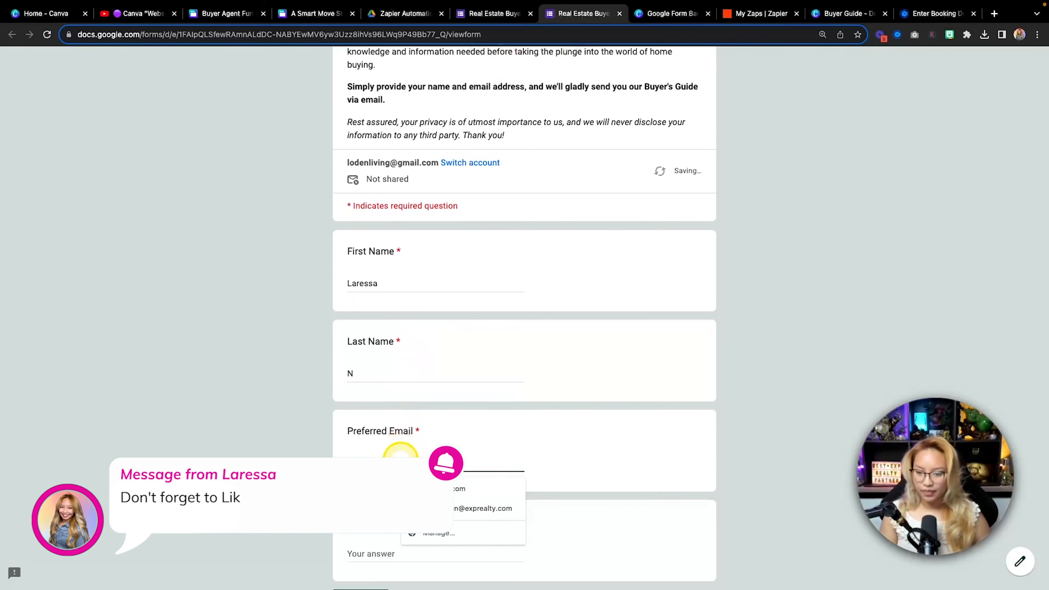
scroll(637, 450, "down", 3)
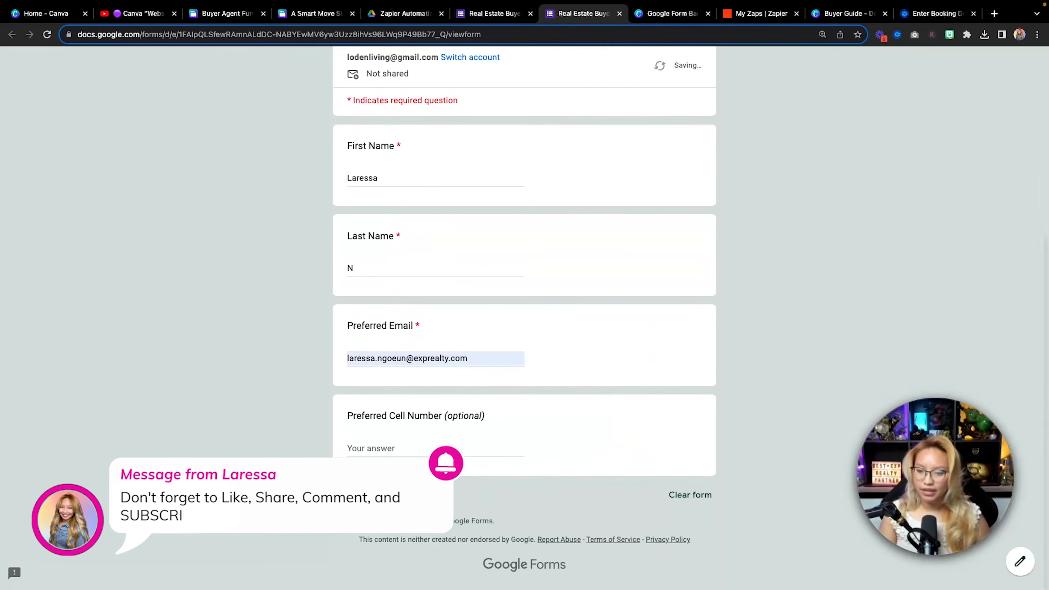
left_click(358, 495)
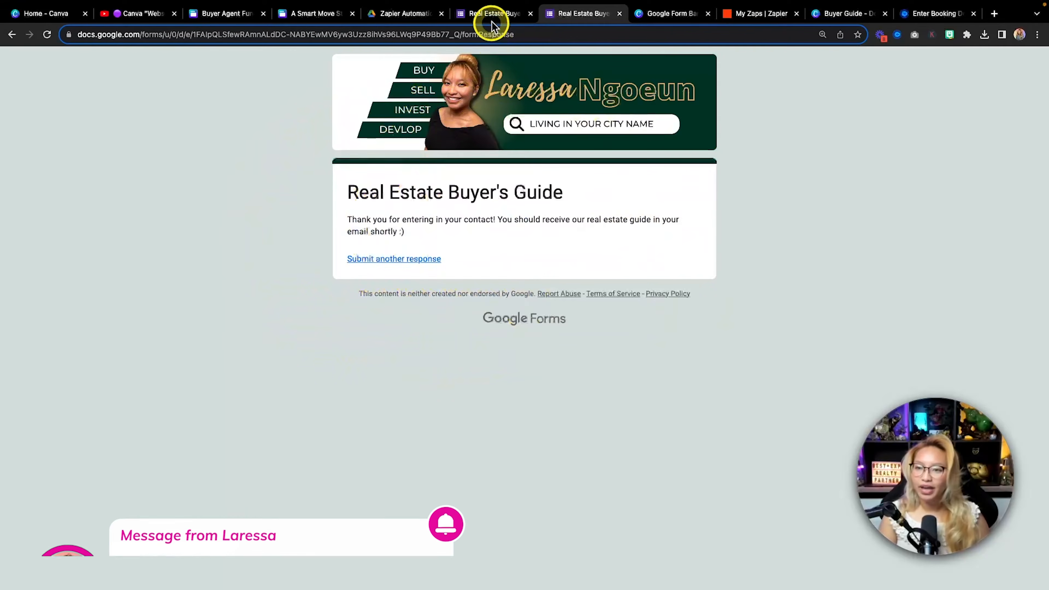
From the Responses tab, link the form to a newly created 'Real Estate Buyer's Guide TEST 2 (Responses)' sheet
left_click(498, 15)
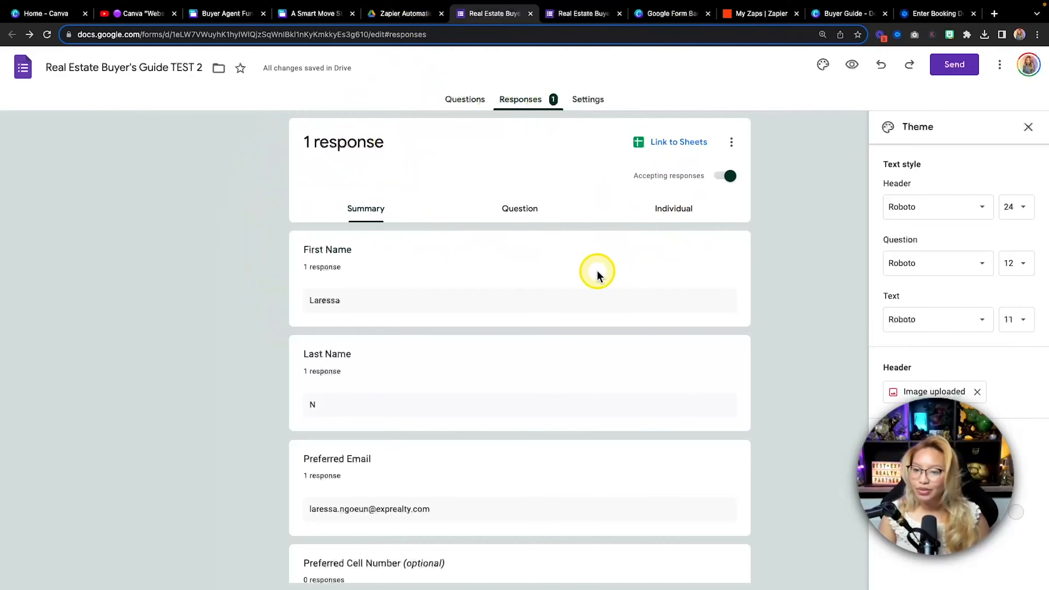
scroll(423, 306, "down", 2)
scroll(423, 306, "up", 2)
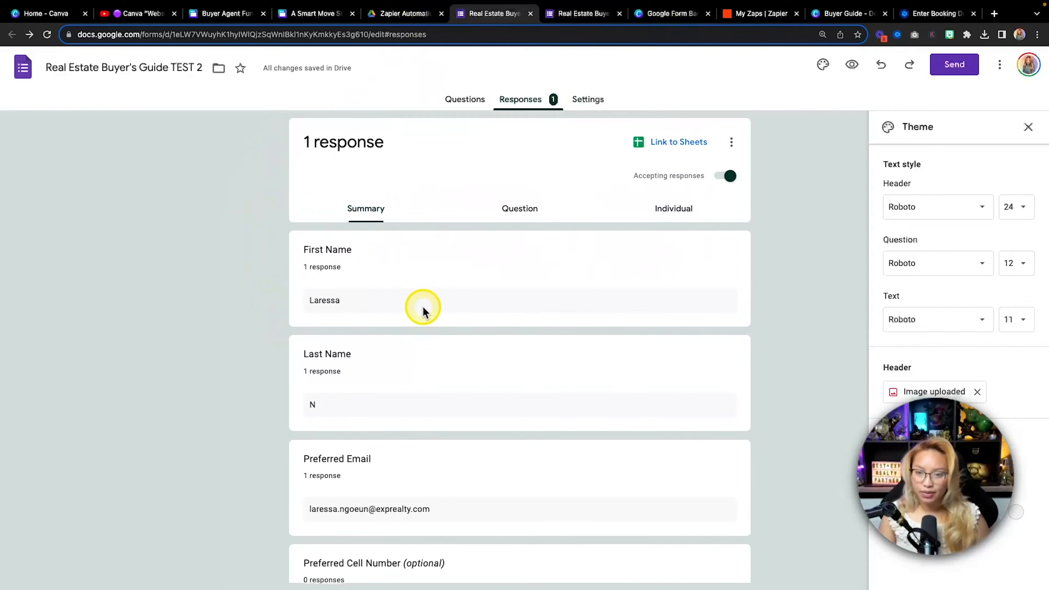
left_click(677, 142)
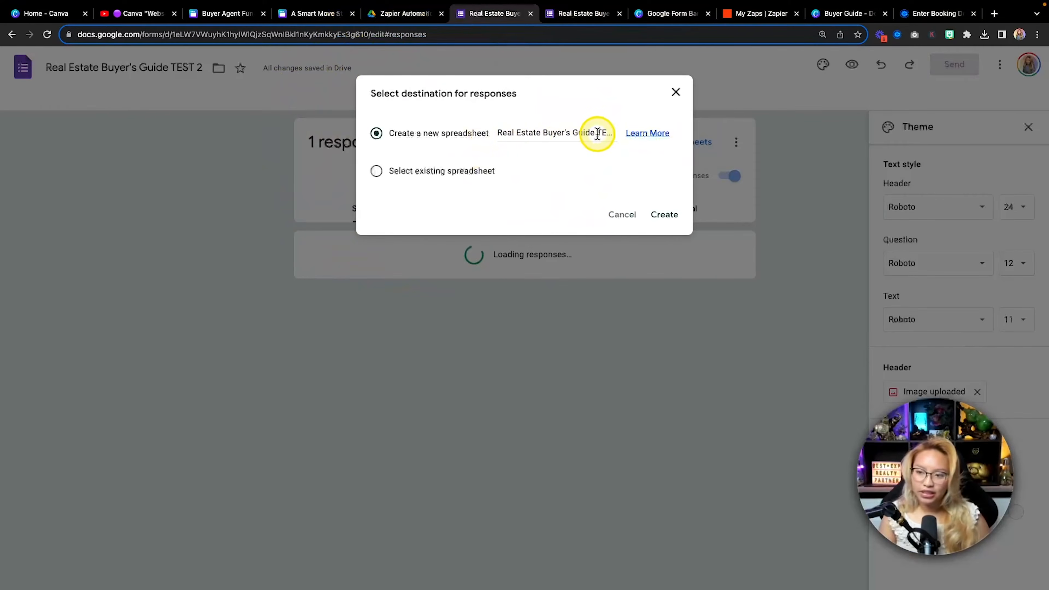
left_click(663, 215)
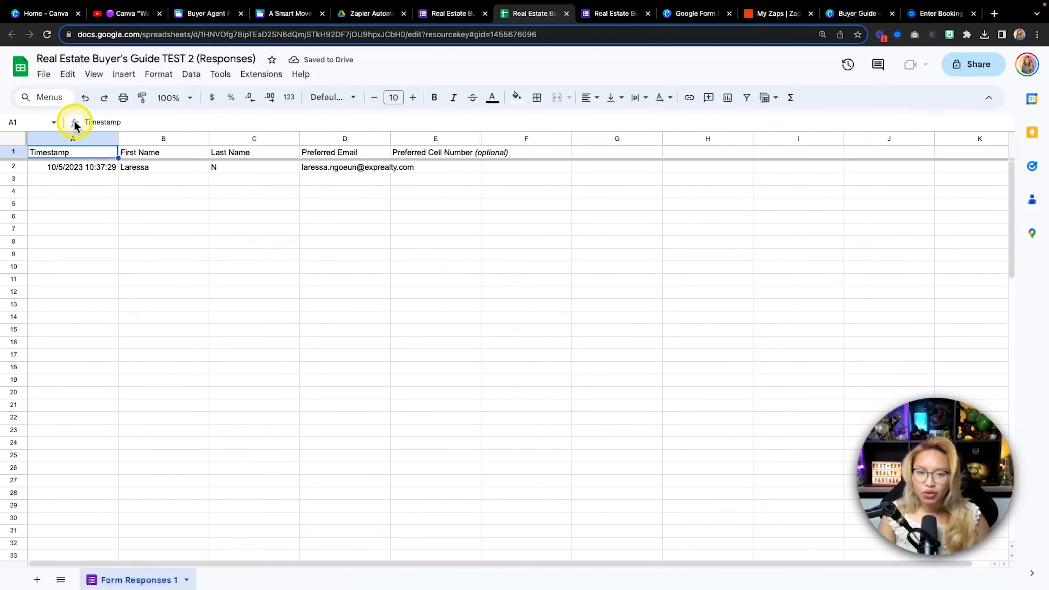
Leave the responses sheet for the Zapier Automation Tutorial Drive folder and reload it to list the new files
left_click(44, 76)
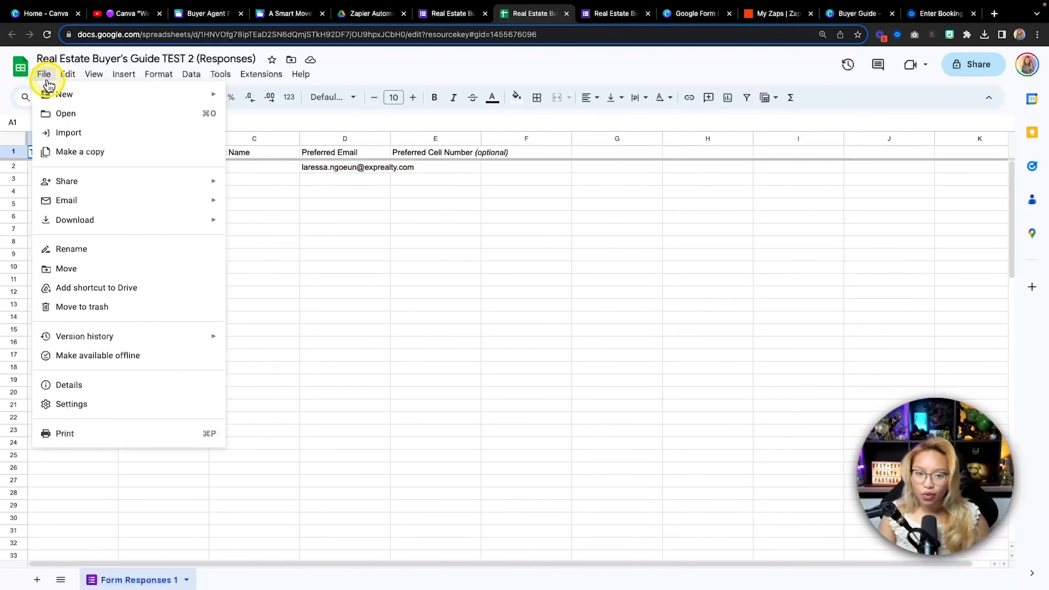
mouse_move(92, 186)
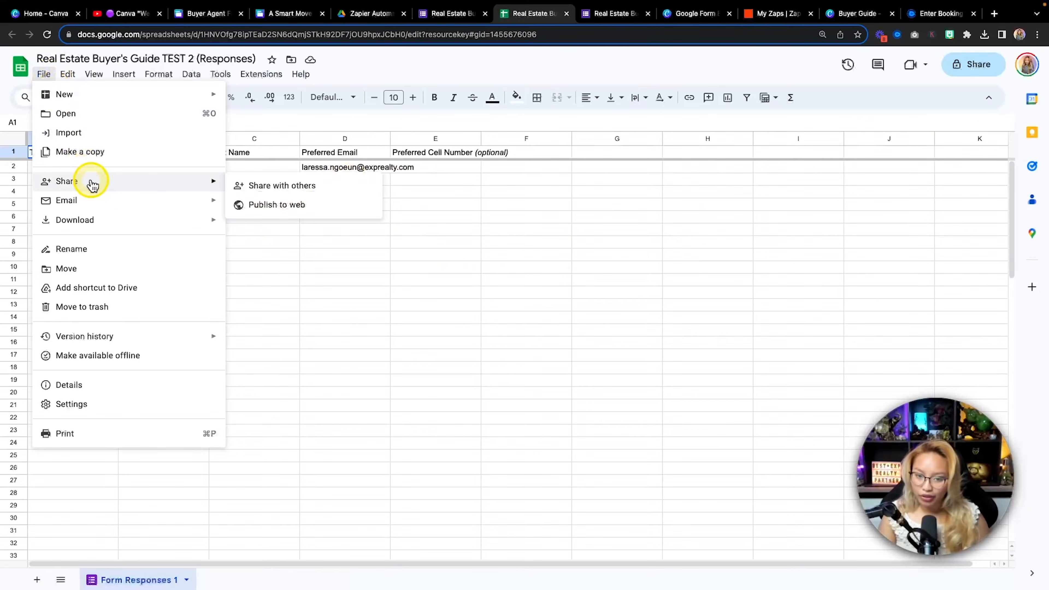
left_click(407, 243)
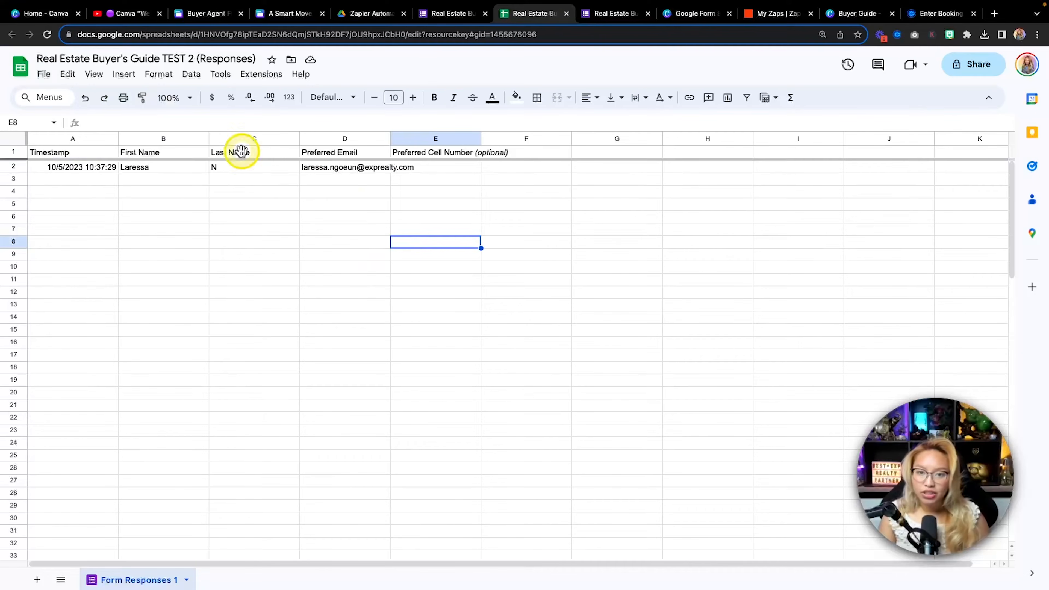
left_click(368, 13)
key("super+r")
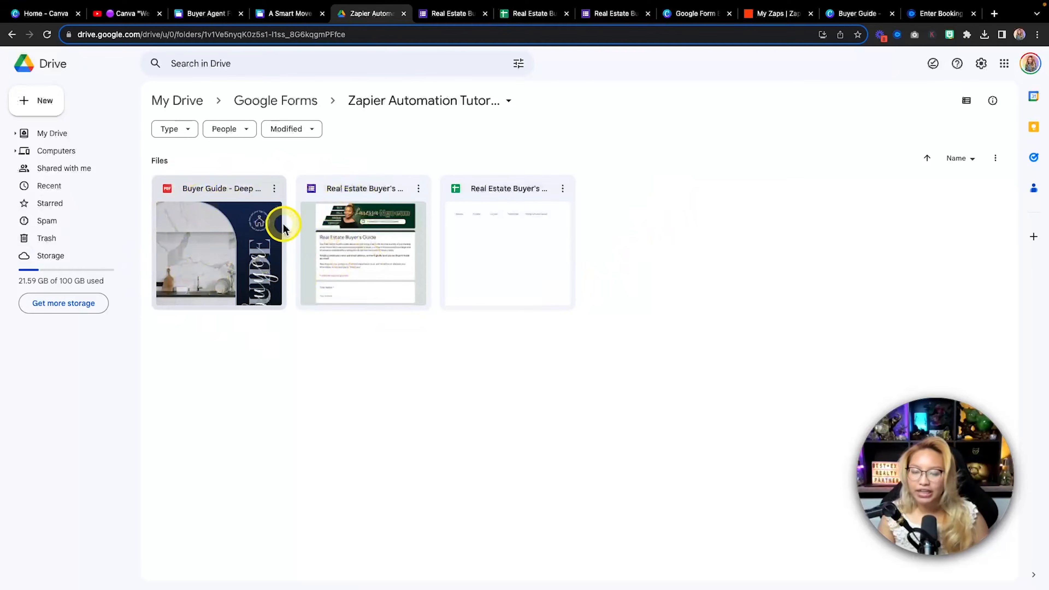
Close the responses sheet, form confirmation and Canva banner tabs, and the zap's details panel
left_click(543, 17)
left_click(568, 14)
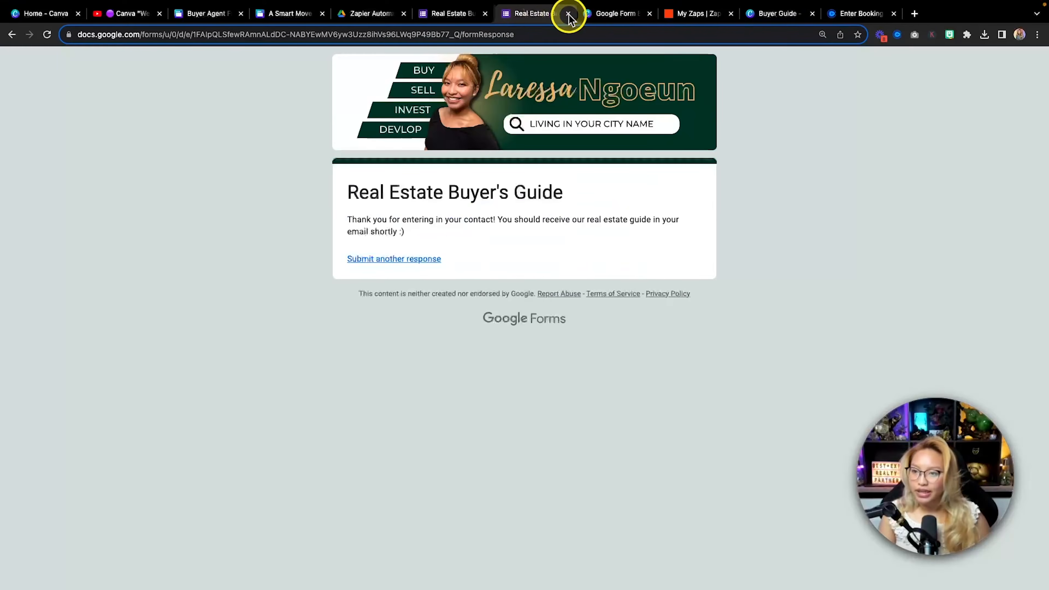
left_click(567, 13)
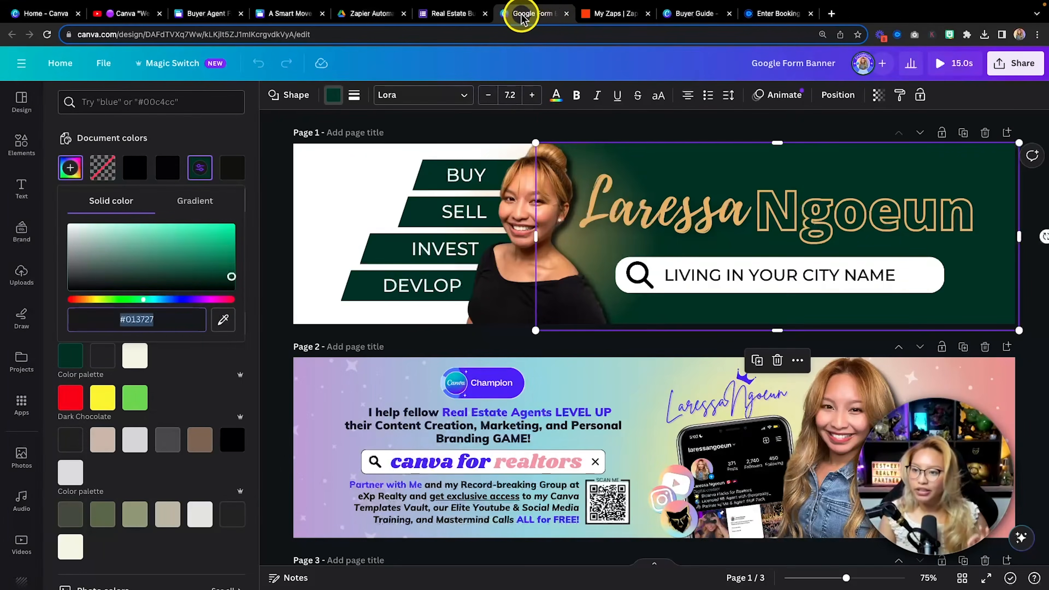
left_click(567, 14)
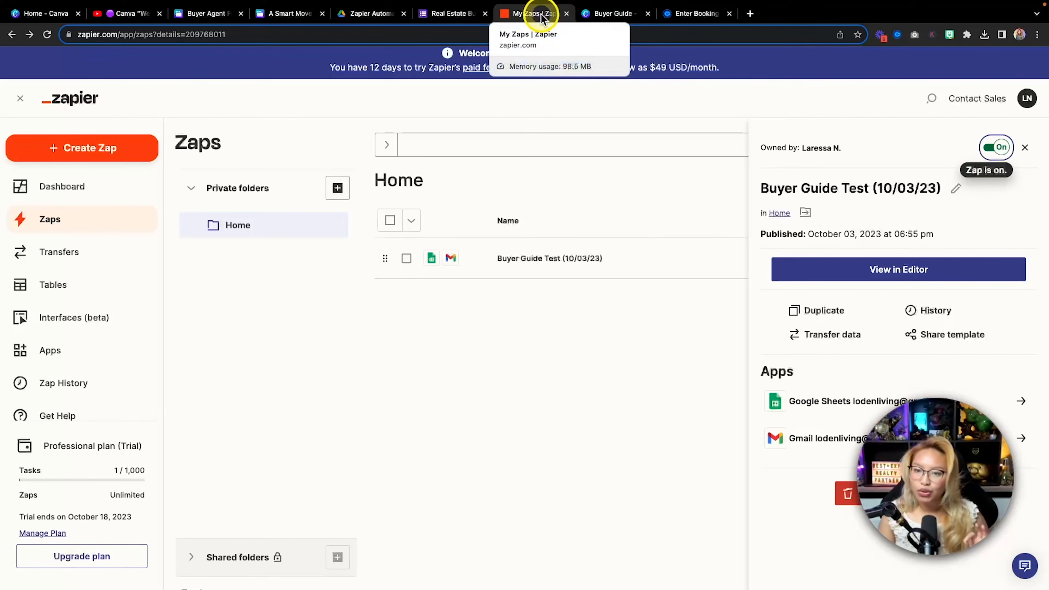
left_click(425, 391)
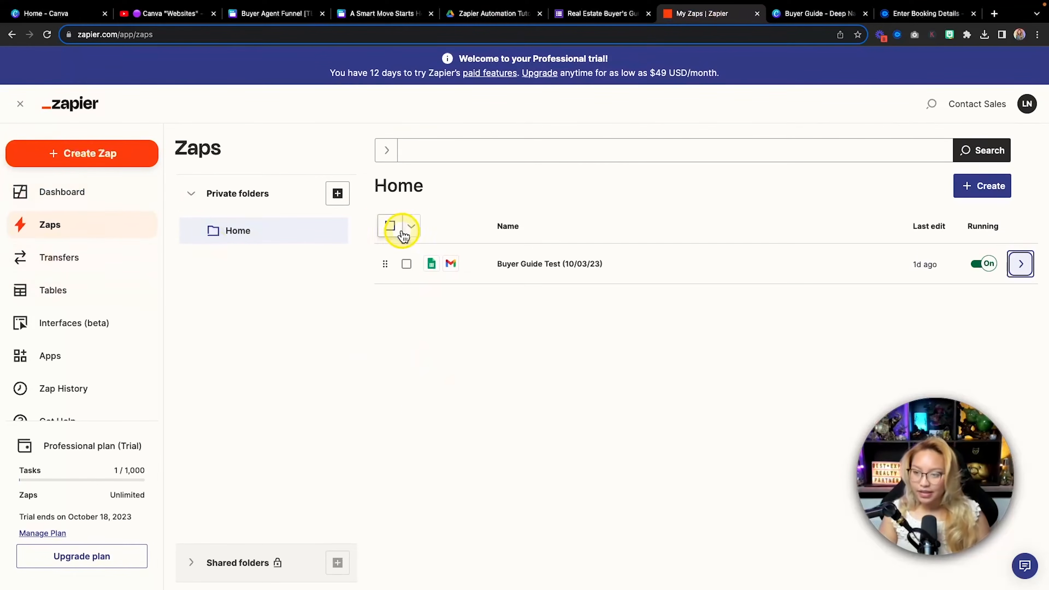
Open the Create menu on the Zaps page to show New Zap and New Folder
key("fn")
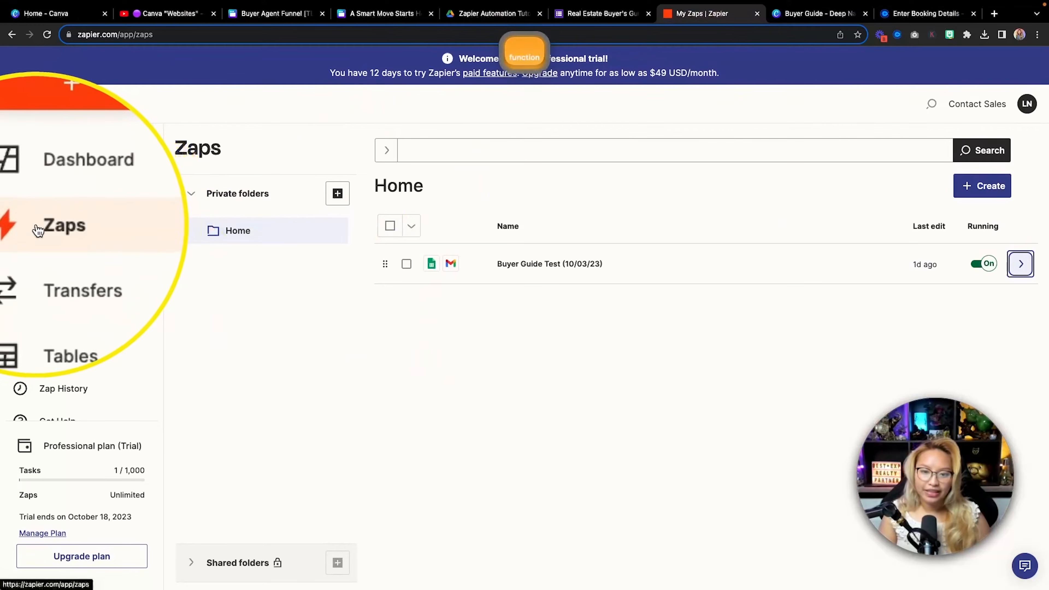
key("fn")
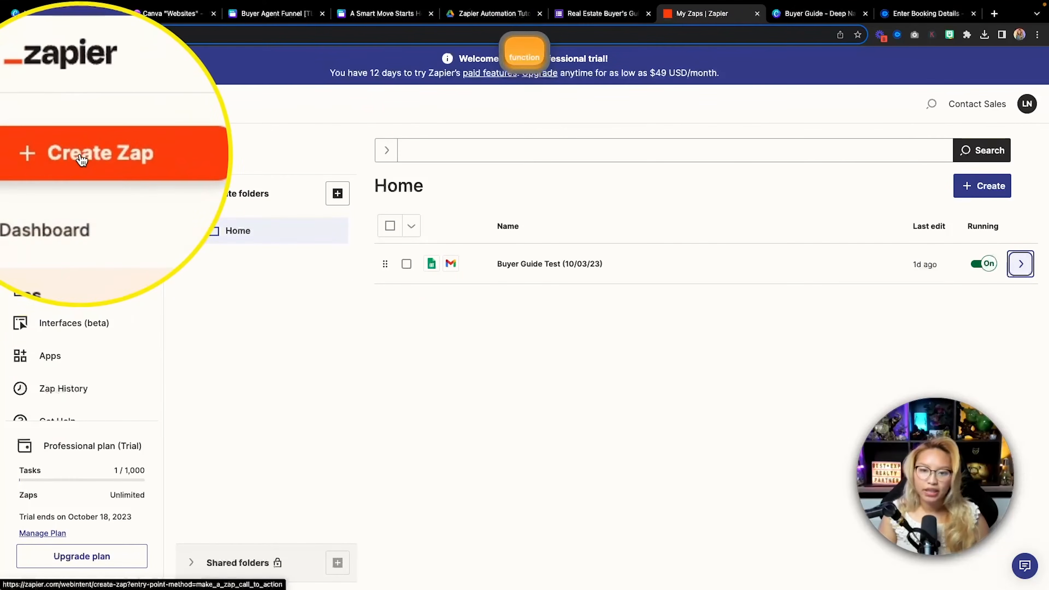
key("fn")
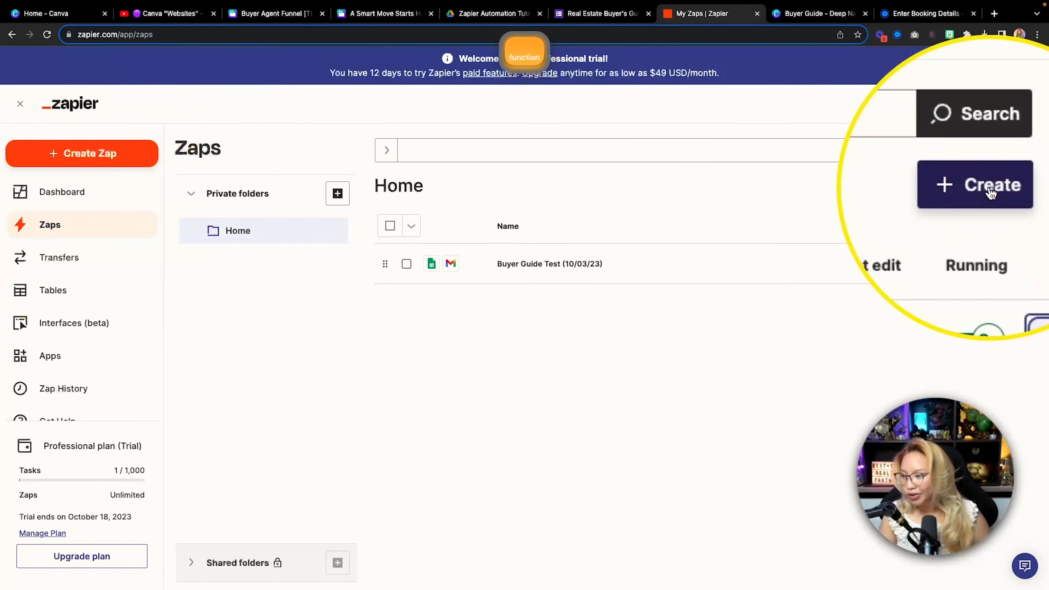
left_click(988, 190)
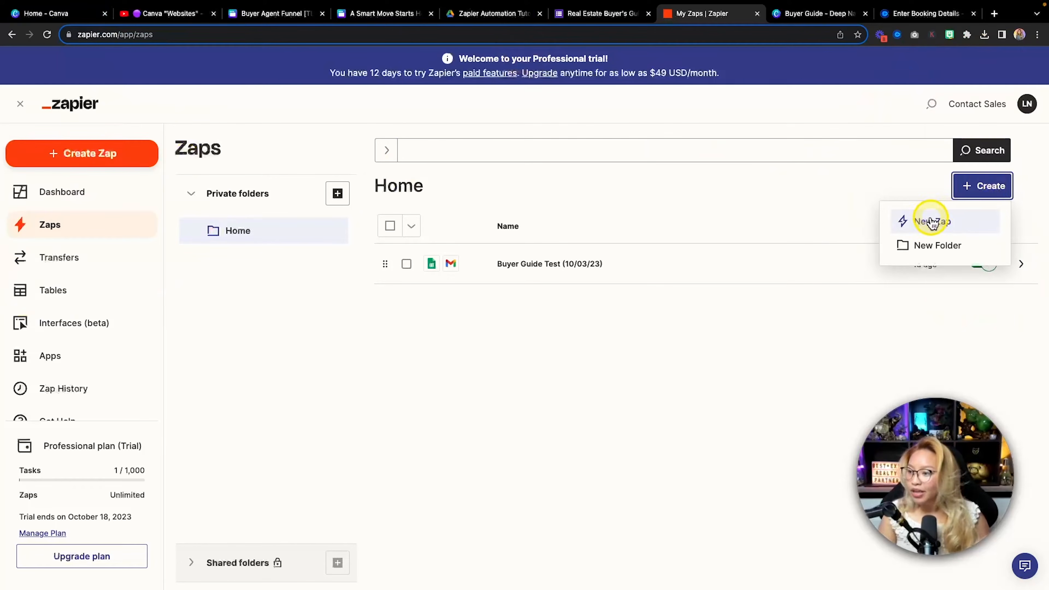
Start a new draft Zap titled 'Zap 2' and bring up its Change trigger app list
left_click(933, 223)
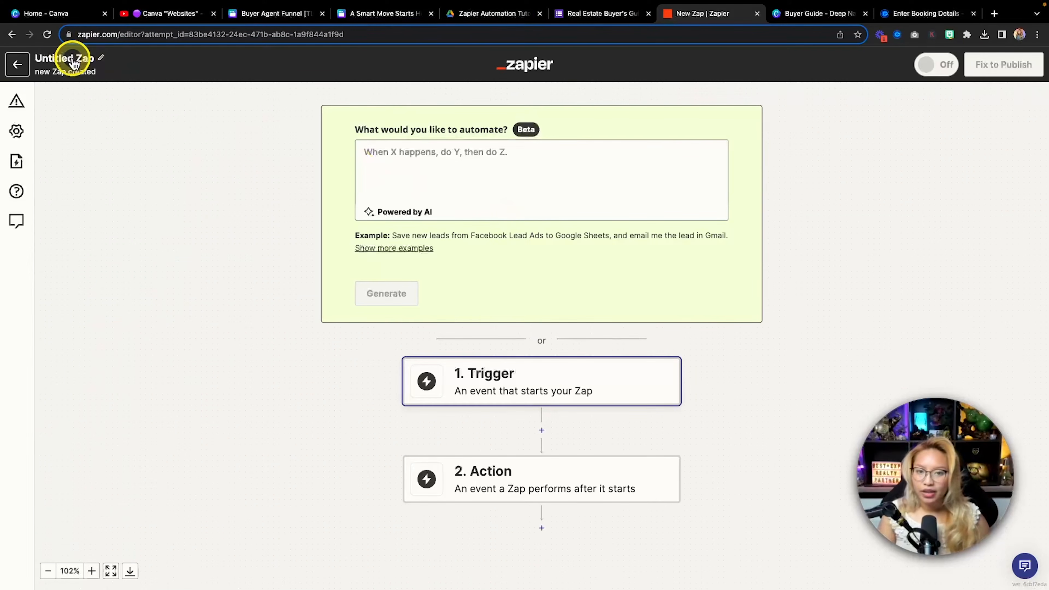
left_click(88, 60)
key("shift")
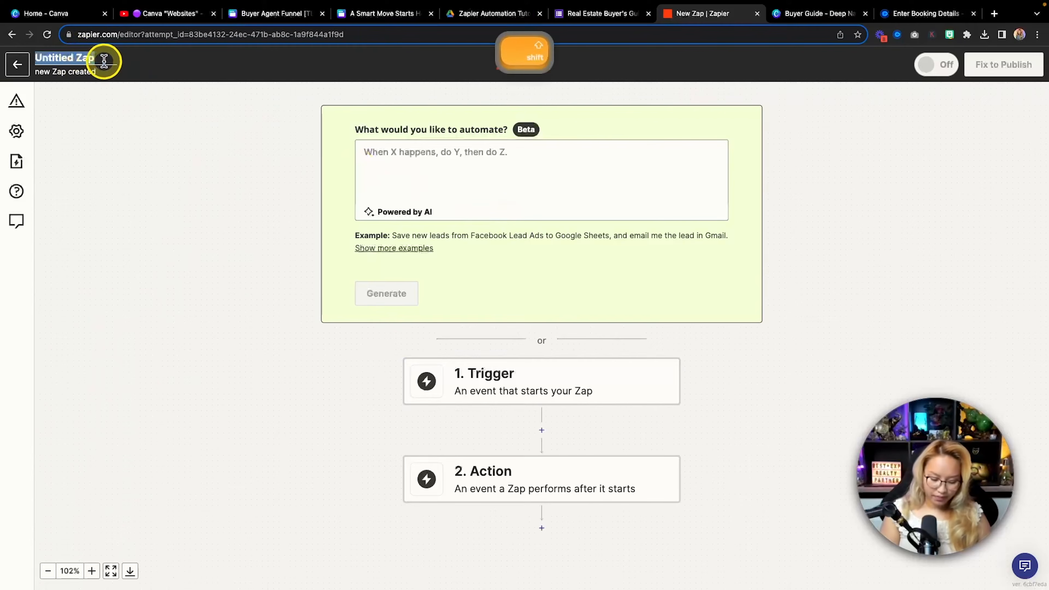
type("Z")
key("BackSpace")
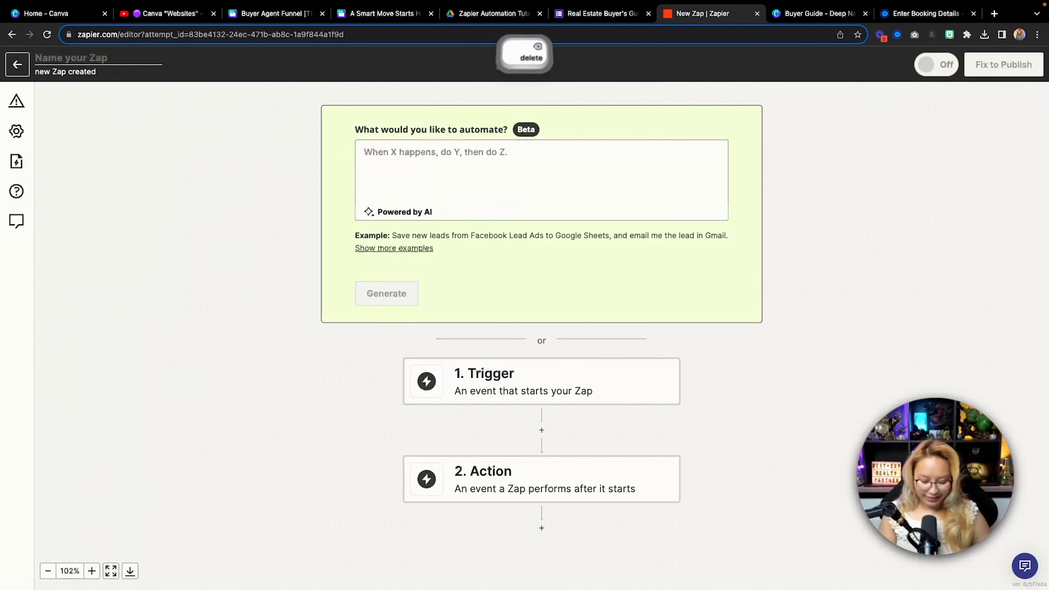
type("Zap 2")
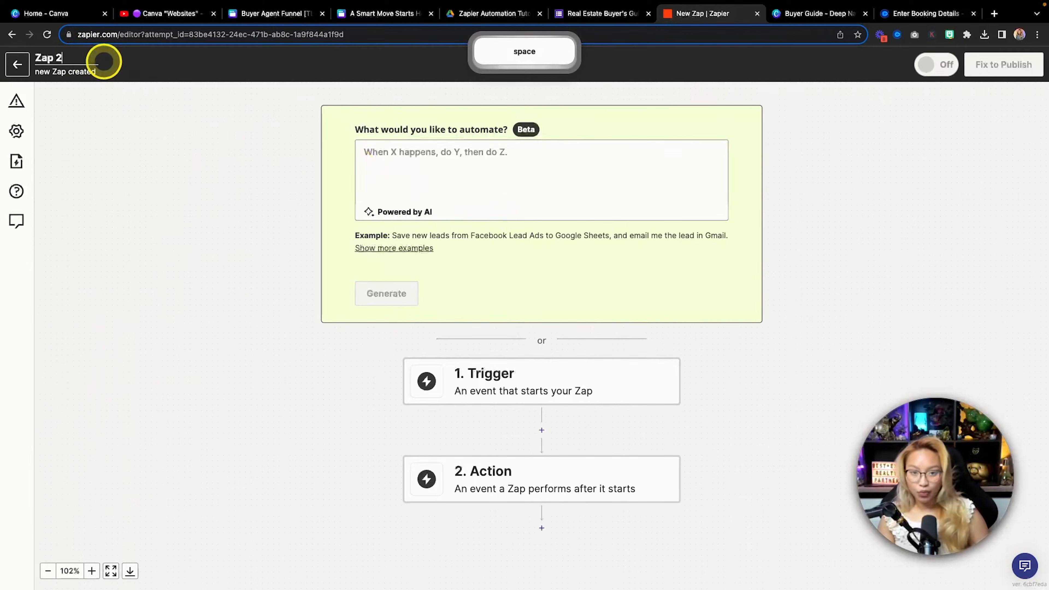
scroll(246, 267, "down", 3)
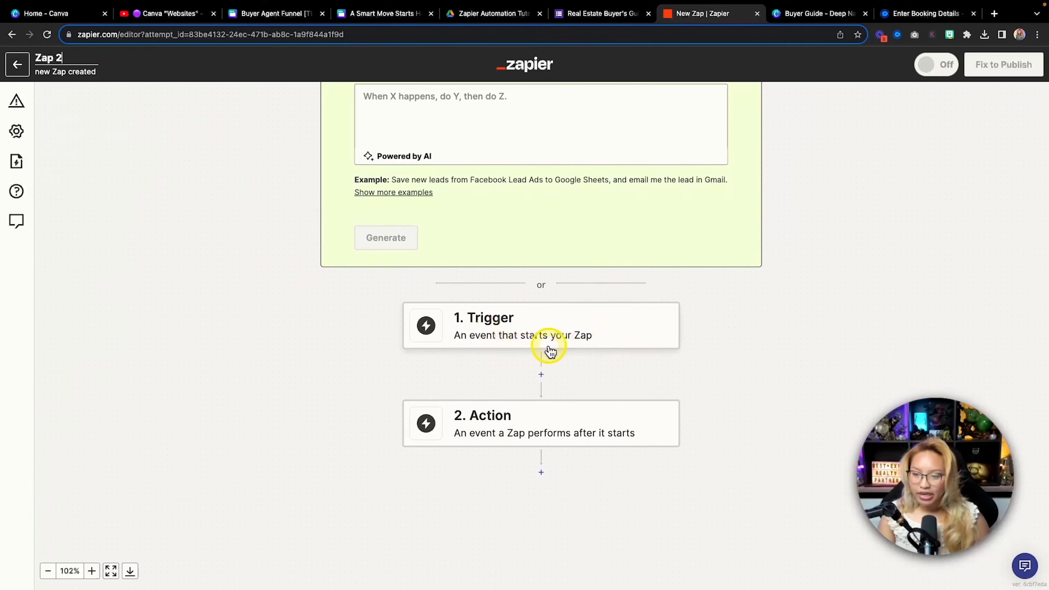
left_click(511, 334)
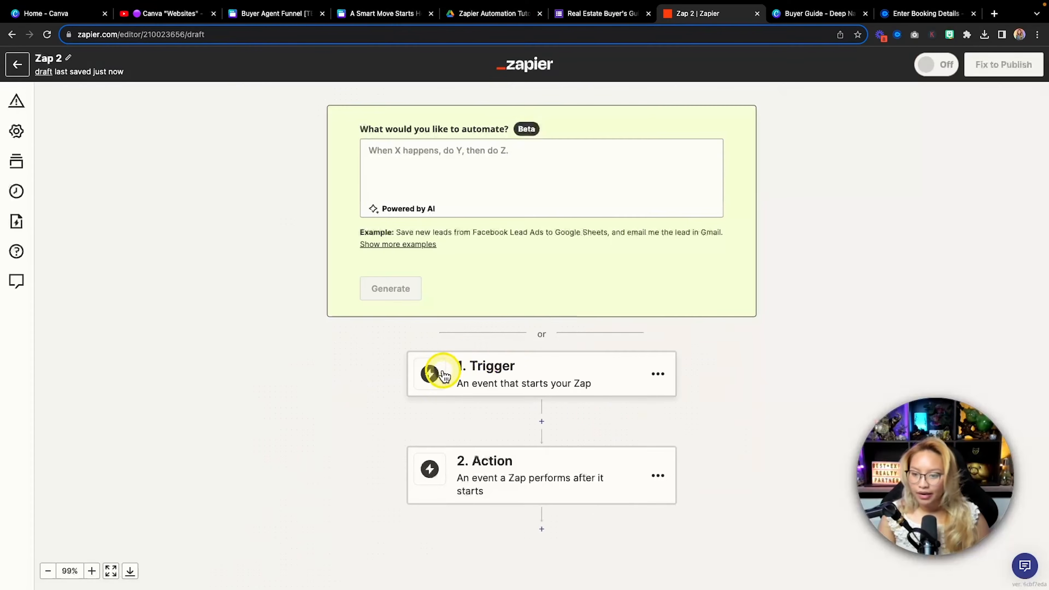
left_click(430, 372)
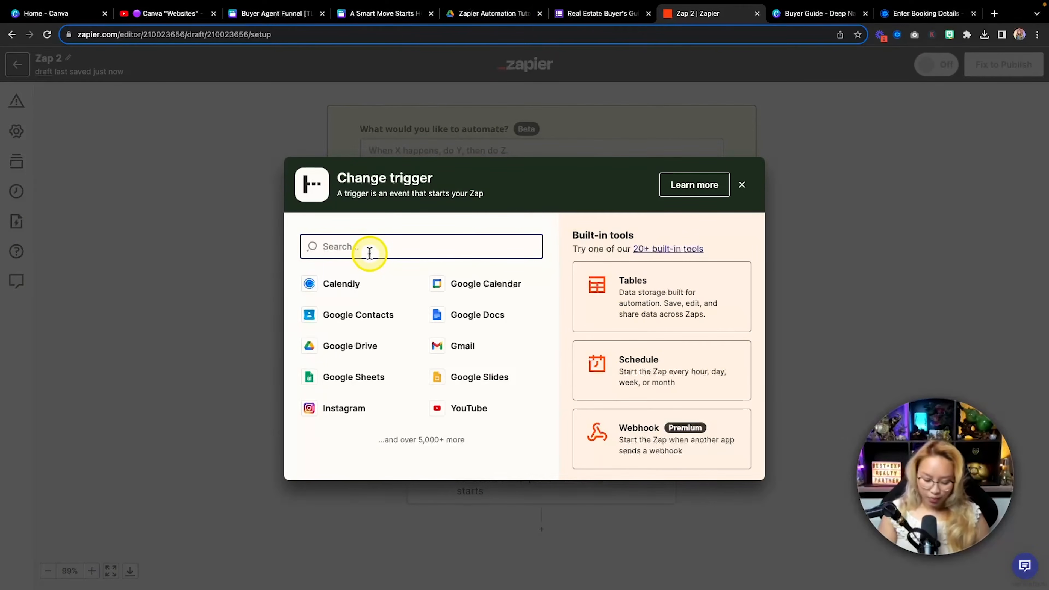
Set Zap 2's trigger to the Google Forms New Form Response event and continue to account setup
type("google fo")
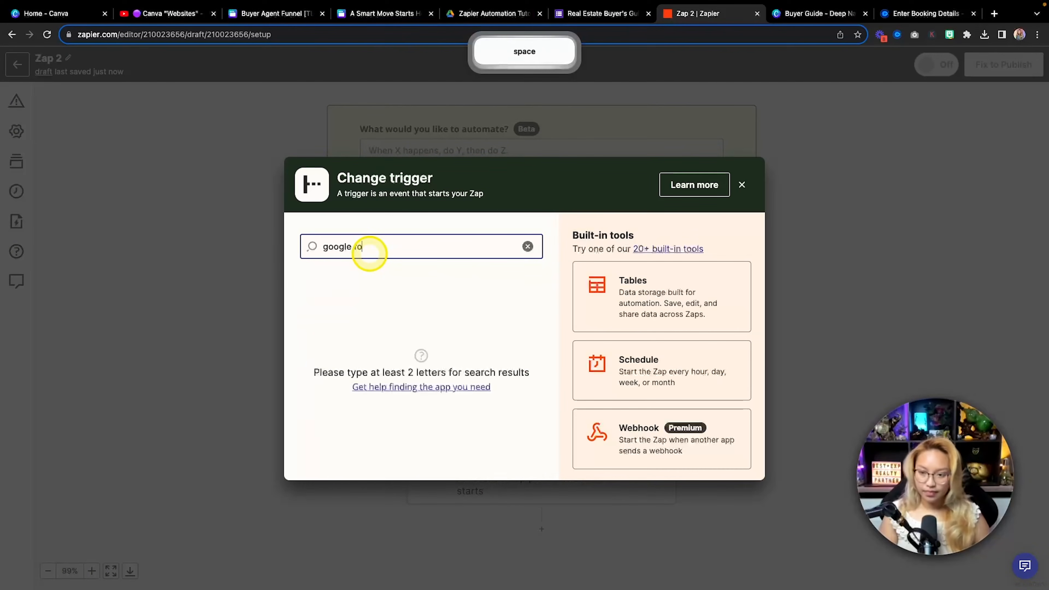
type("rm")
left_click(352, 289)
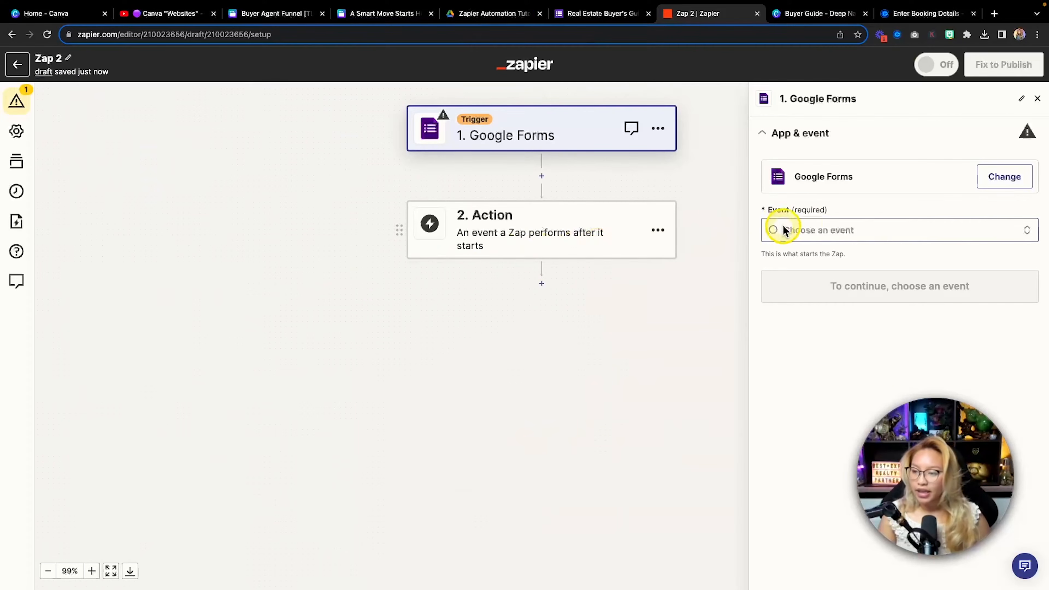
left_click(847, 232)
left_click(849, 232)
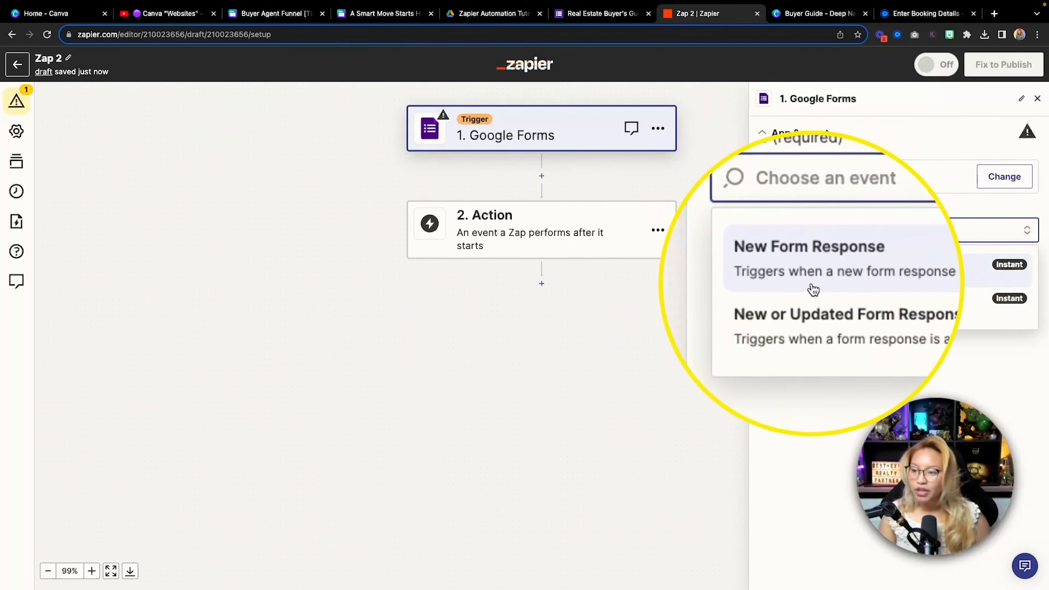
left_click(901, 286)
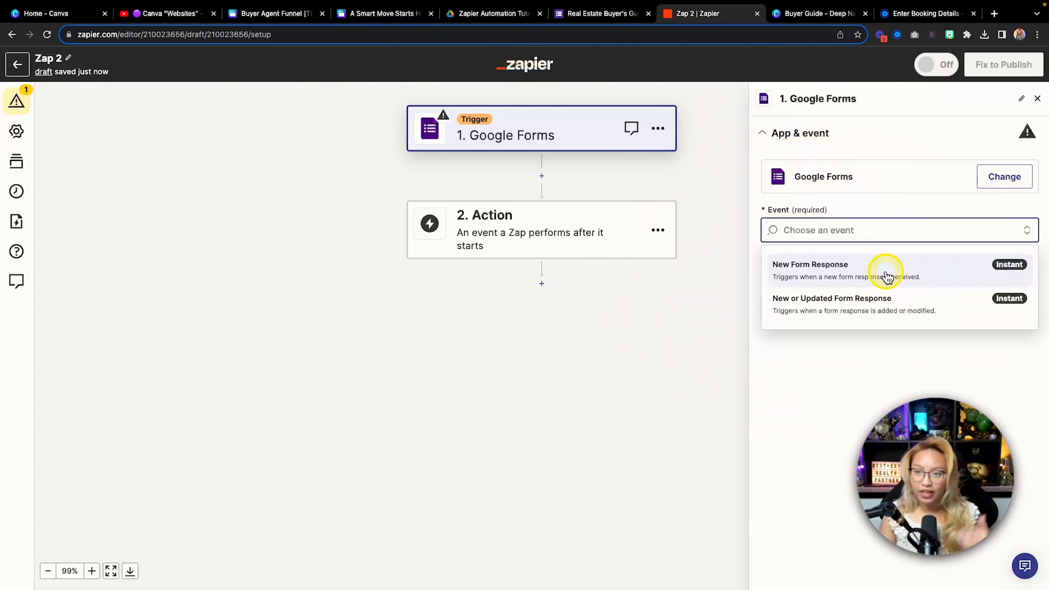
left_click(887, 276)
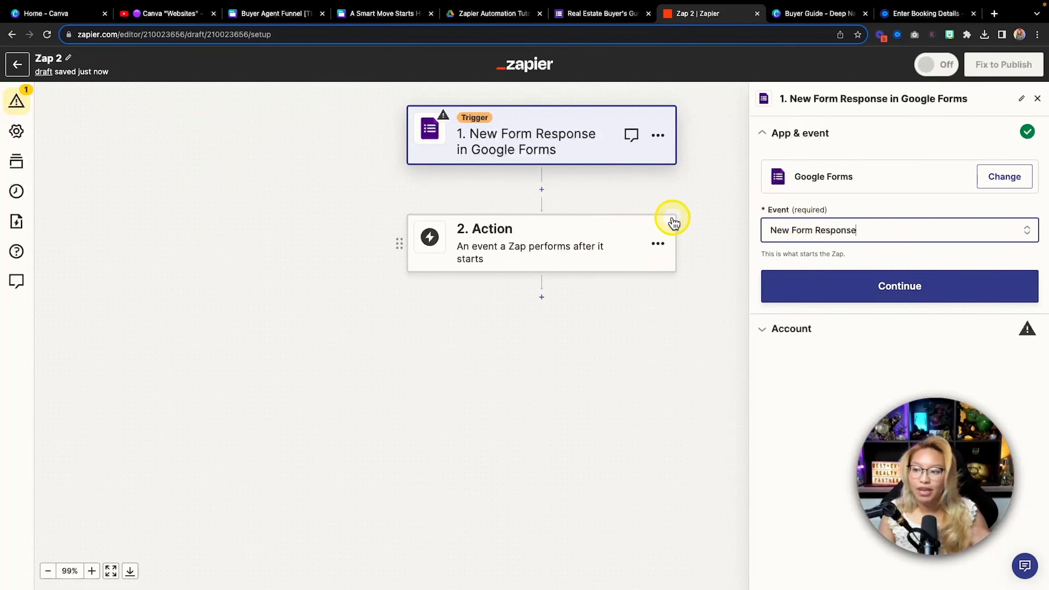
left_click(829, 296)
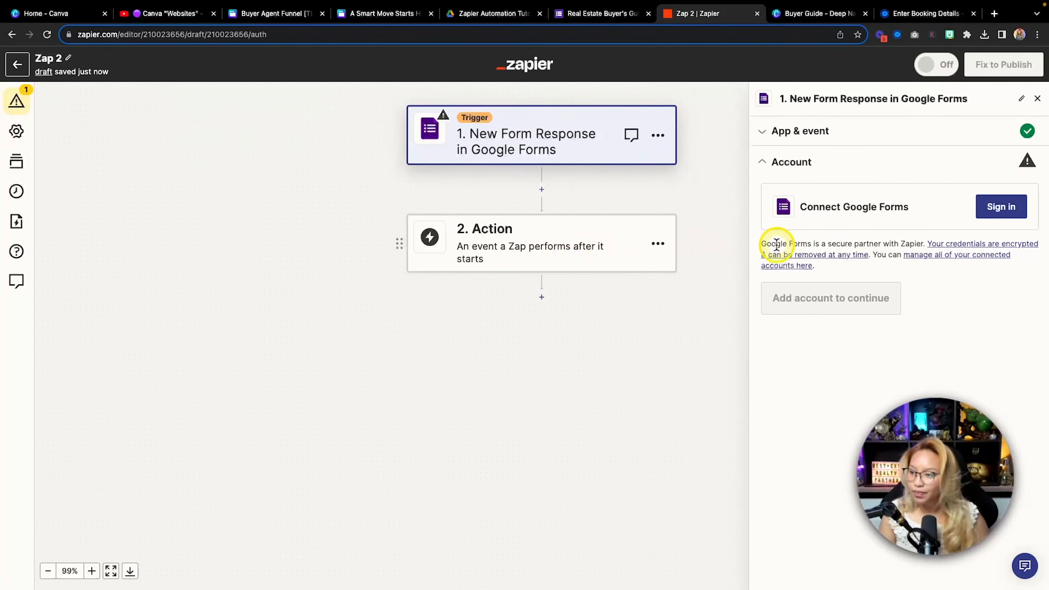
Sign in with the Google account and allow Zapier access for the Google Forms trigger
left_click(1002, 210)
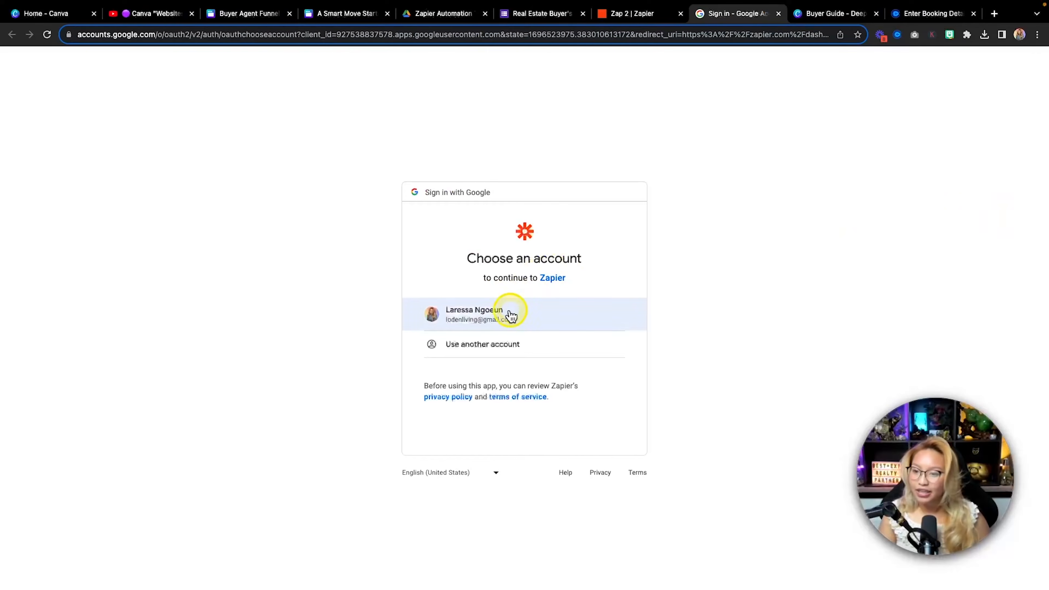
left_click(517, 310)
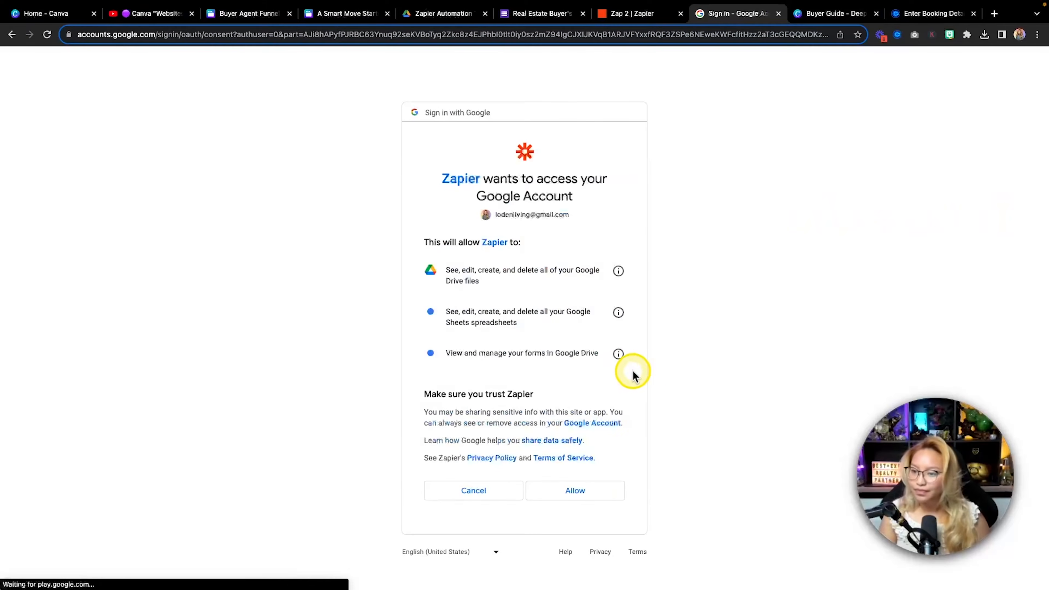
left_click(564, 491)
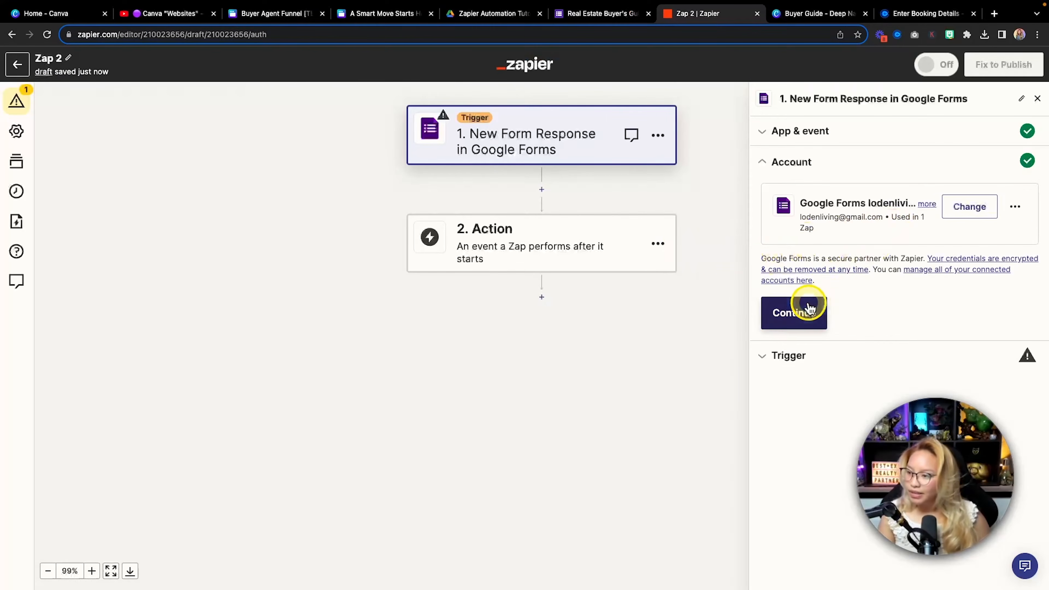
Select the Real Estate Buyer's Guide TEST 2 form for the trigger and continue to the Test stage
left_click(797, 318)
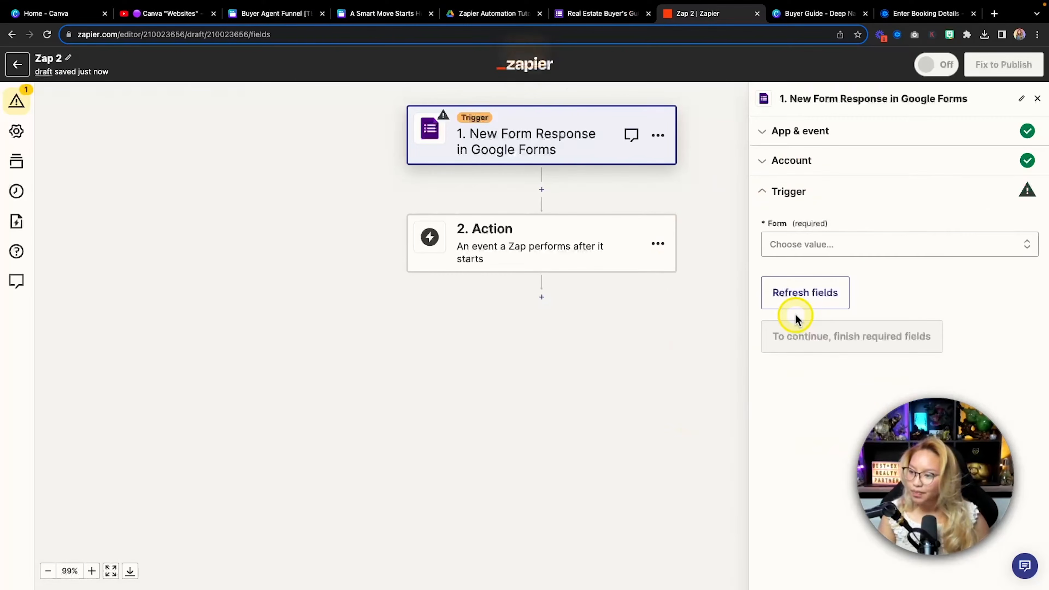
left_click(831, 246)
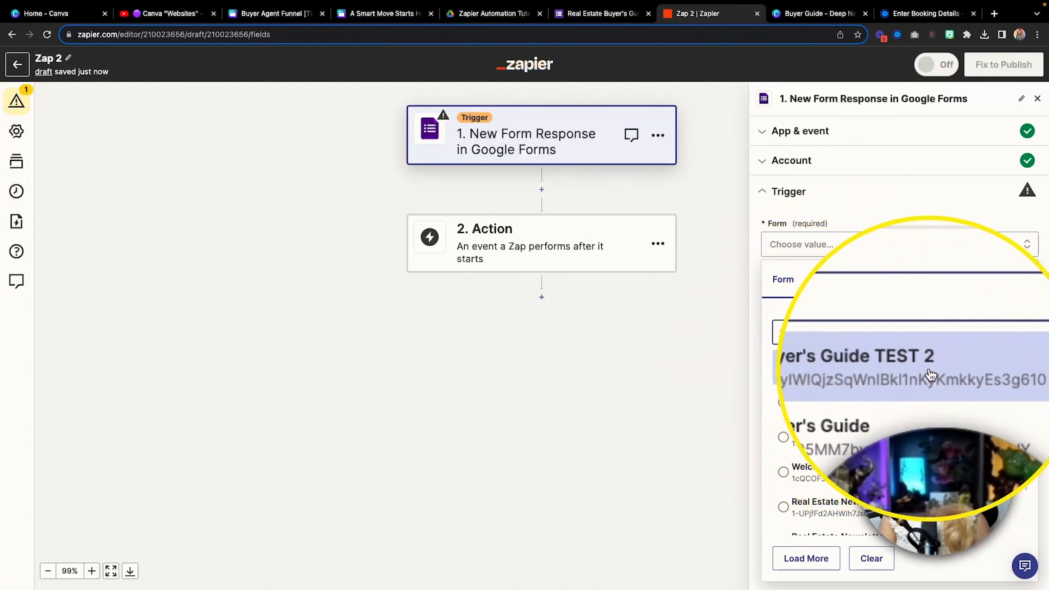
left_click(930, 375)
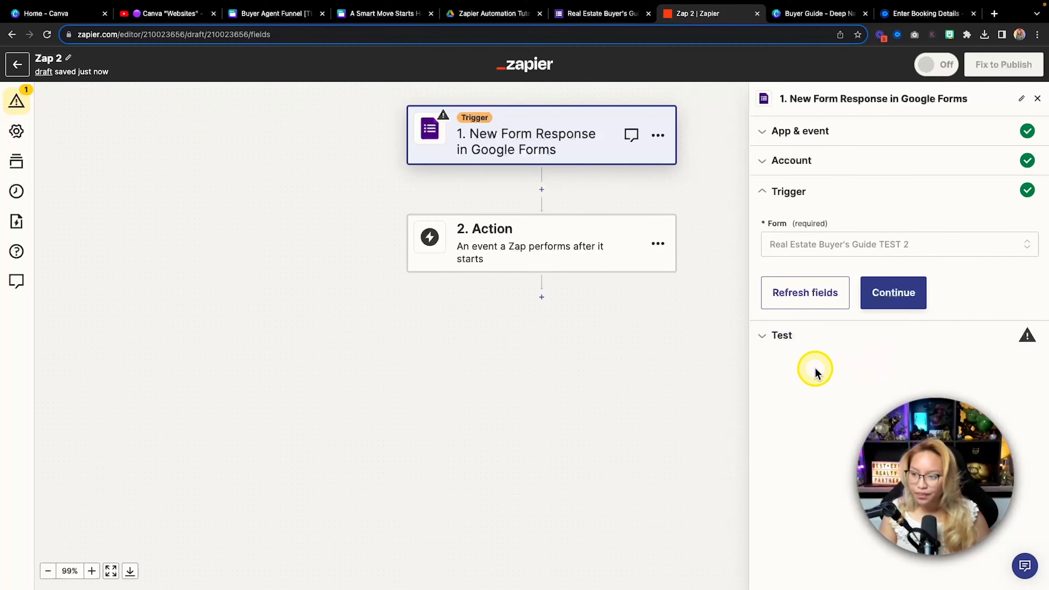
left_click(894, 295)
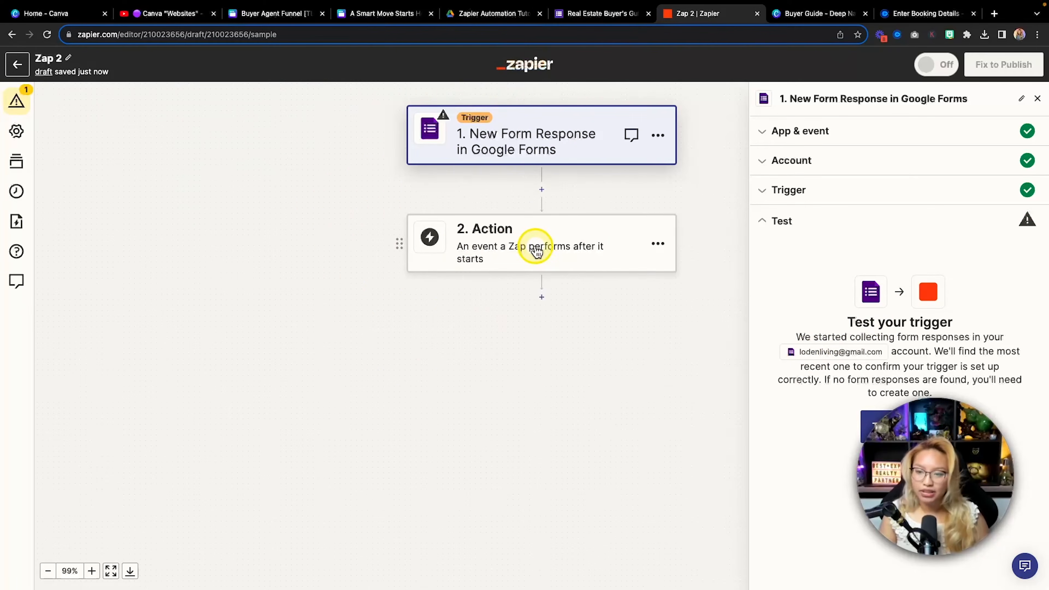
Add a Gmail action step with the Send Email event to Zap 2
left_click(441, 249)
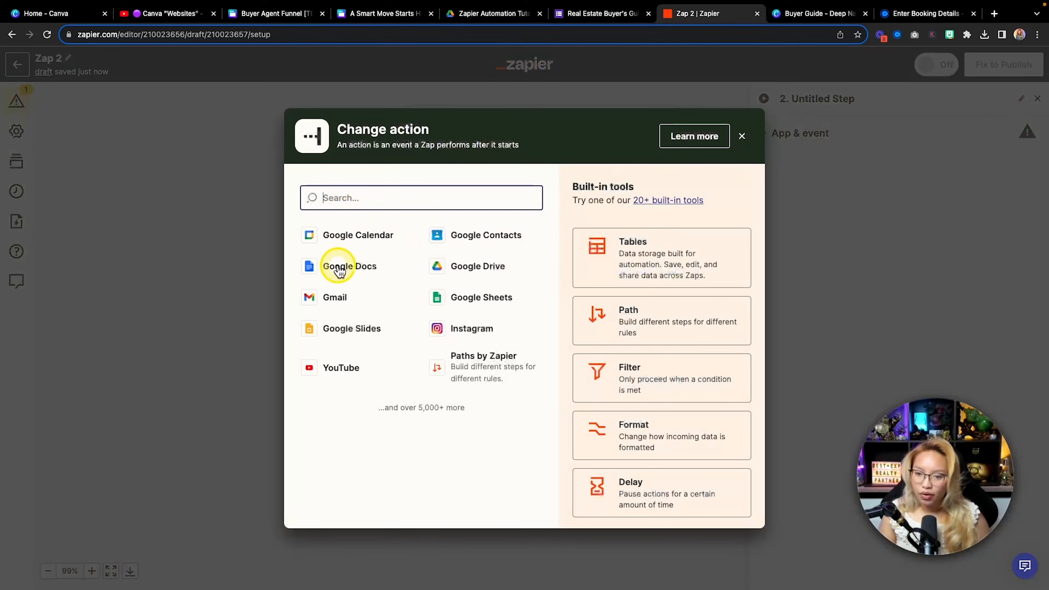
left_click(333, 300)
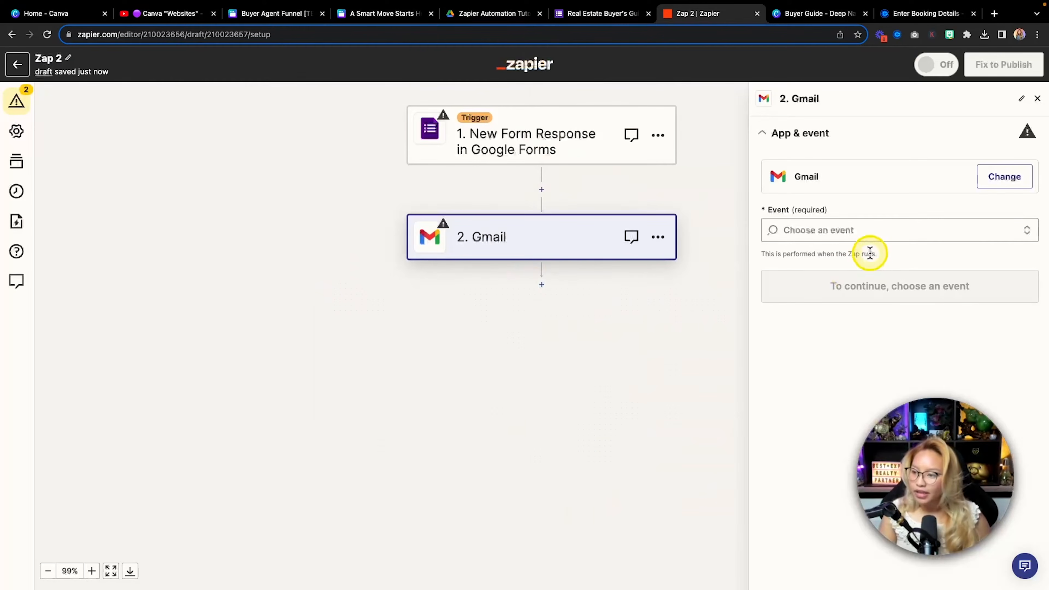
left_click(840, 230)
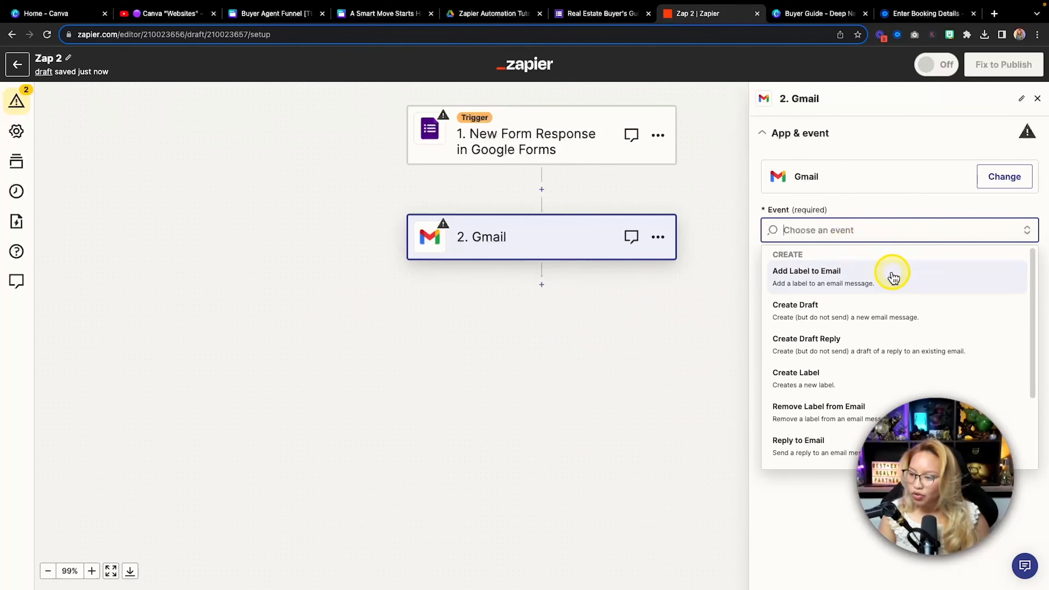
scroll(893, 276, "down", 3)
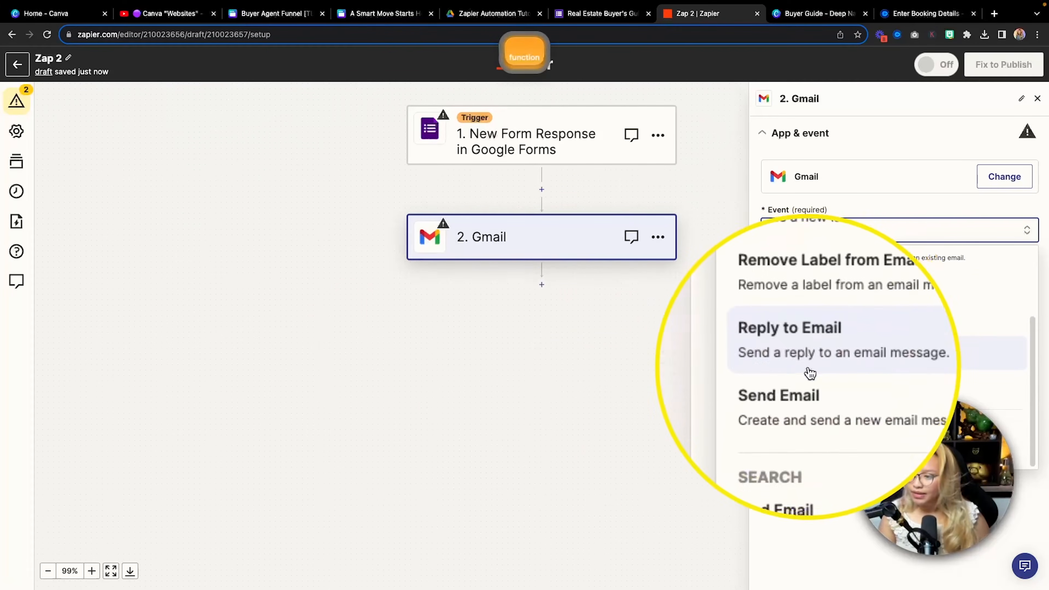
left_click(830, 394)
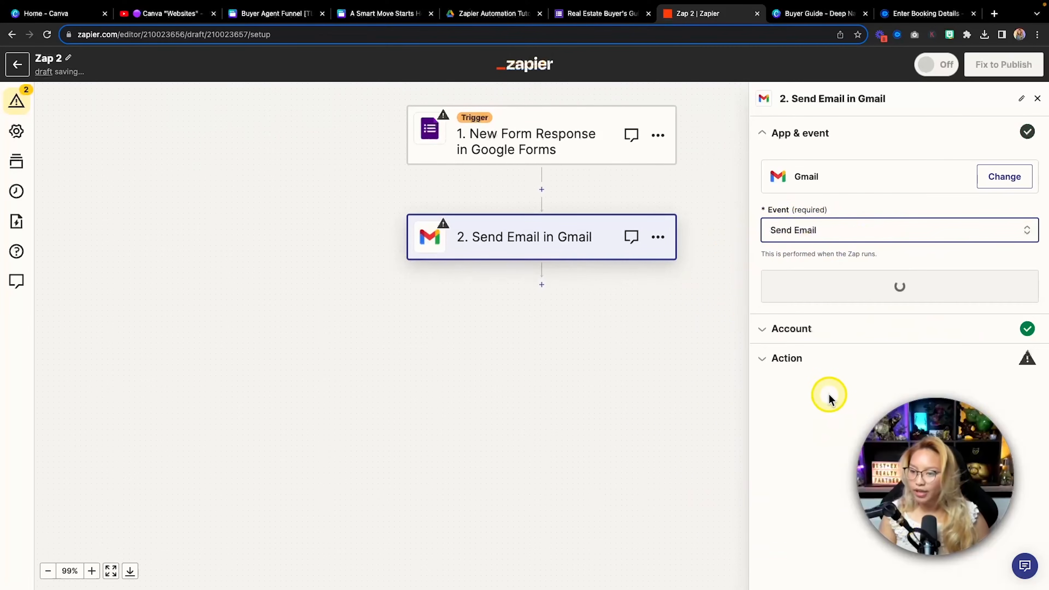
Confirm the Gmail account and try the To field, which asks for the trigger to be completed first
left_click(825, 298)
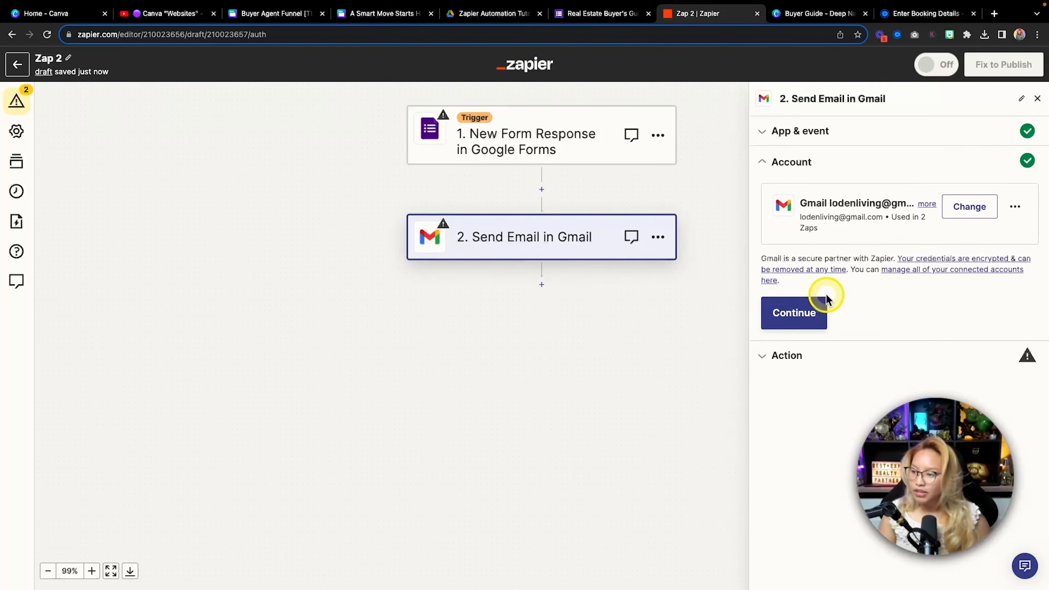
left_click(794, 313)
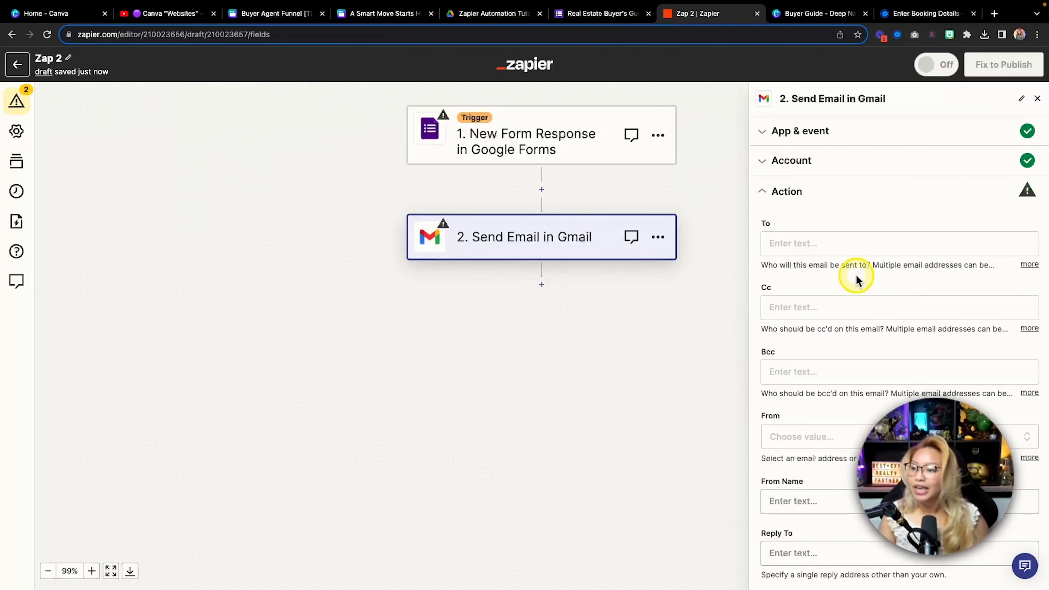
scroll(835, 238, "down", 3)
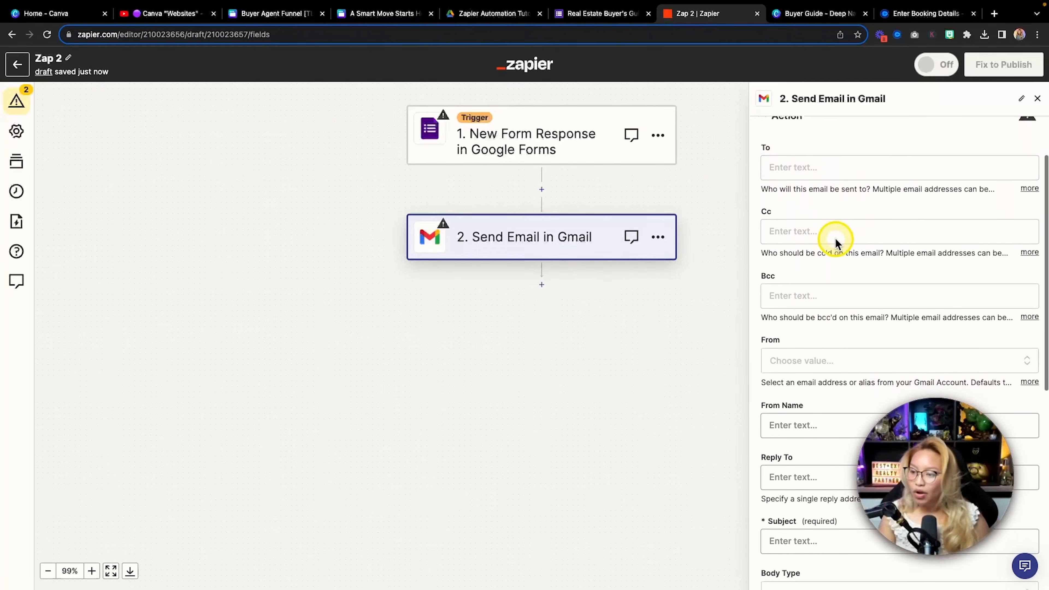
scroll(835, 238, "up", 2)
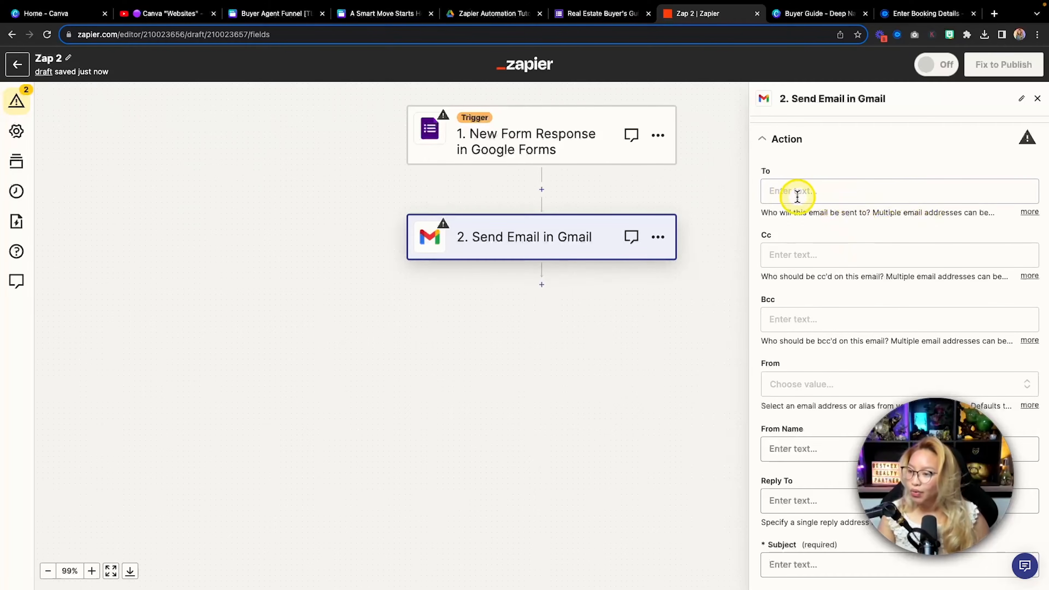
key("fn")
left_click(808, 193)
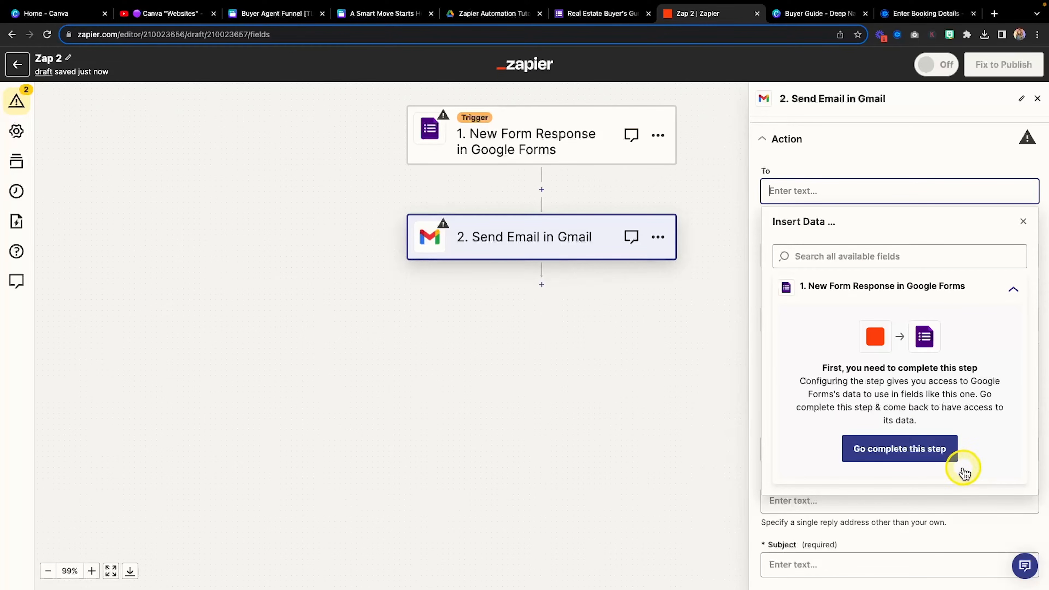
Return to the Google Forms trigger and run Test trigger to pull in Form Response A
left_click(938, 461)
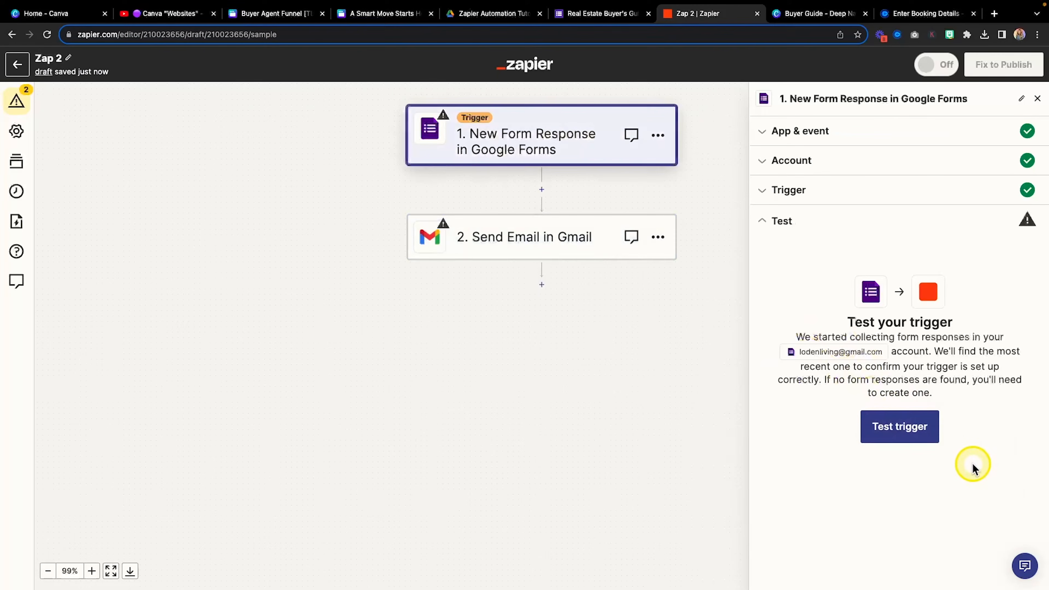
left_click(923, 432)
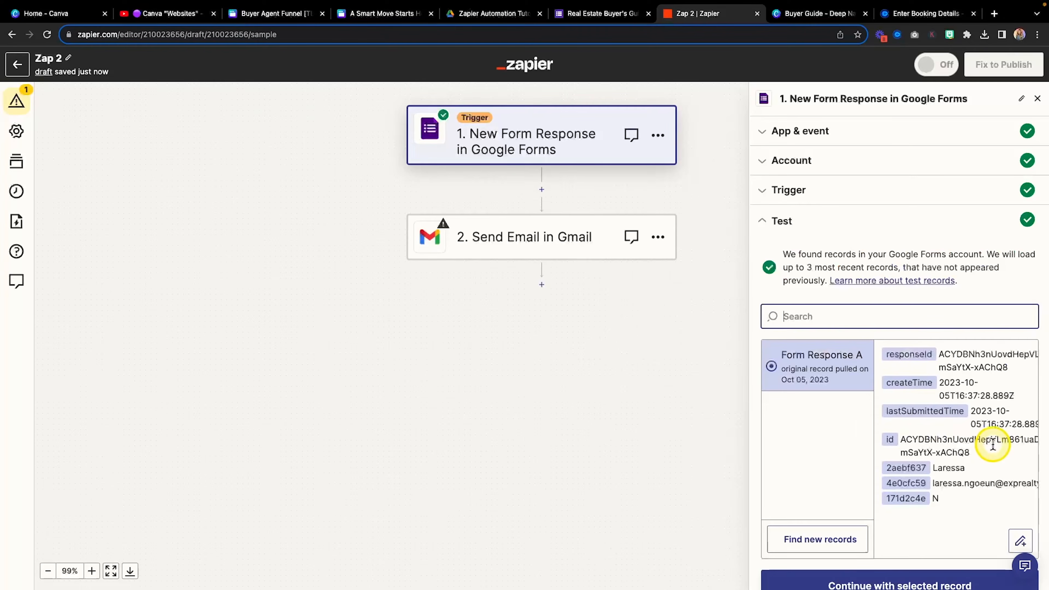
scroll(992, 445, "down", 1)
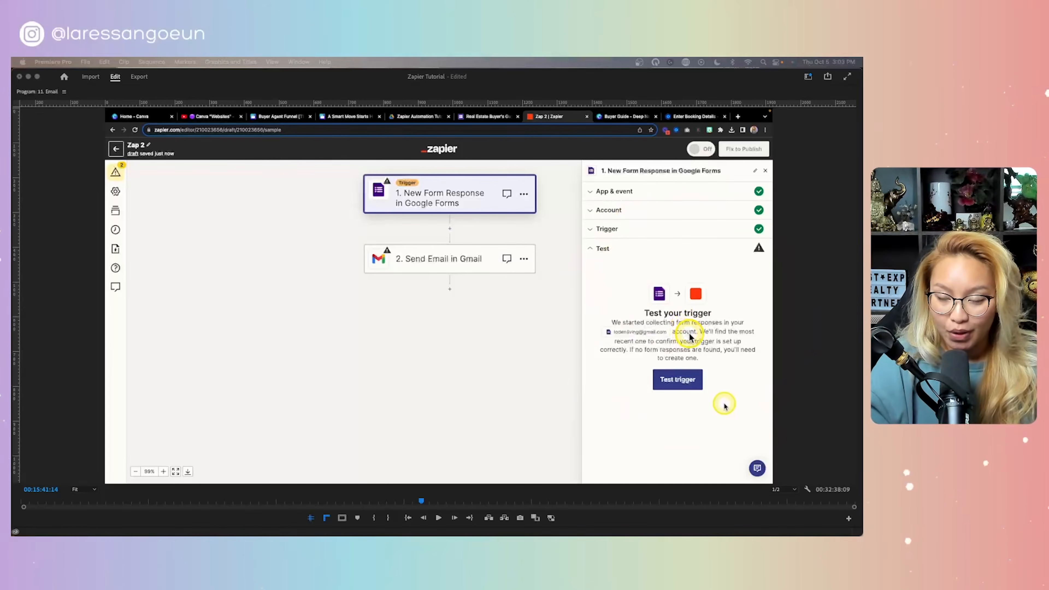
Scrub the Premiere Pro playhead forward to where the trigger test has succeeded
left_click(423, 501)
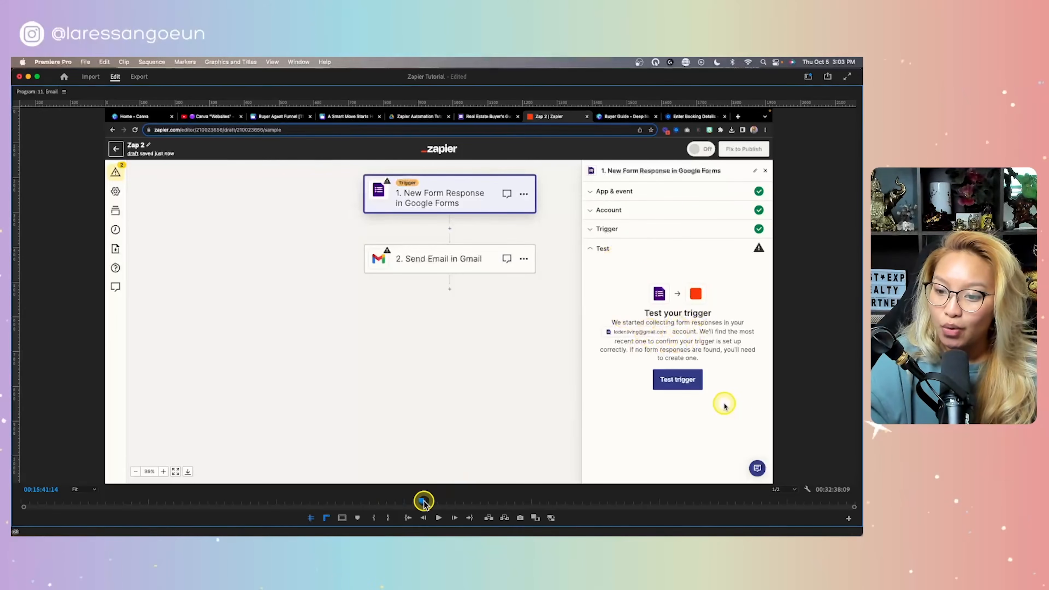
left_click_drag(424, 503, 430, 503)
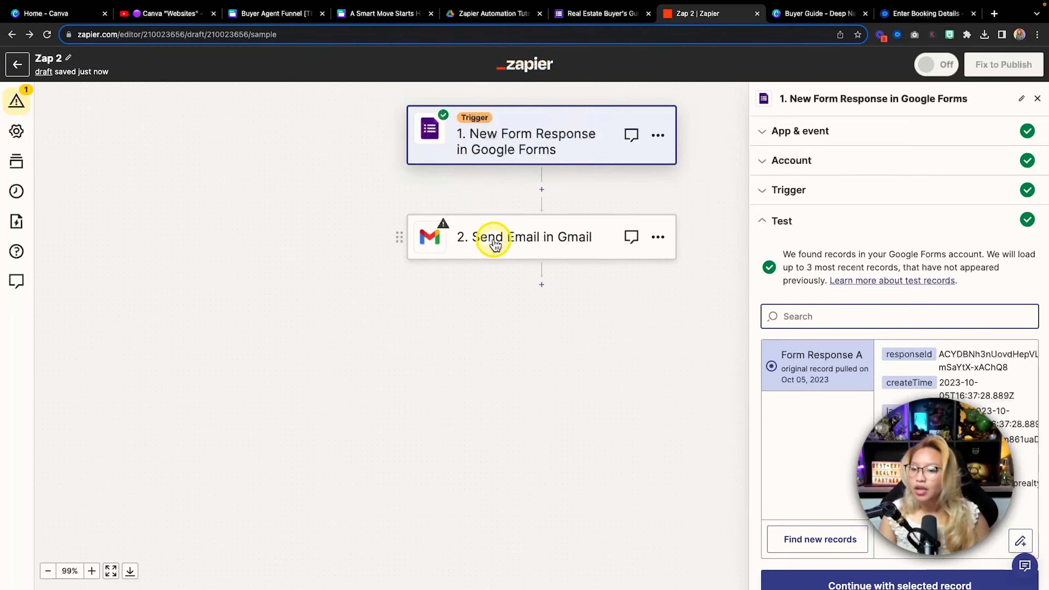
Reopen the Send Email in Gmail step and view form fields like Respondent Email for the recipient
left_click(478, 236)
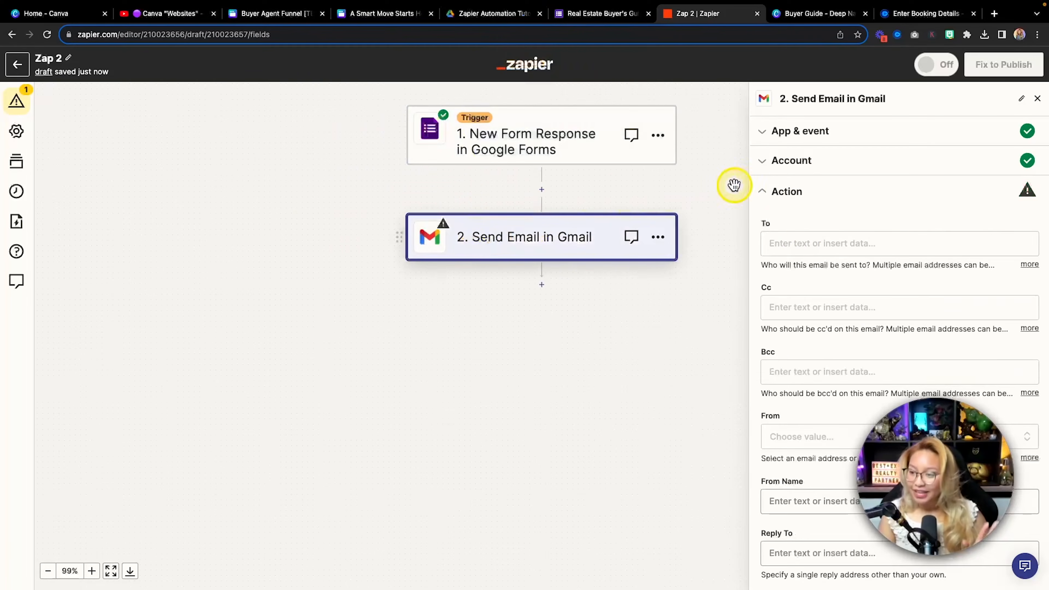
left_click(803, 245)
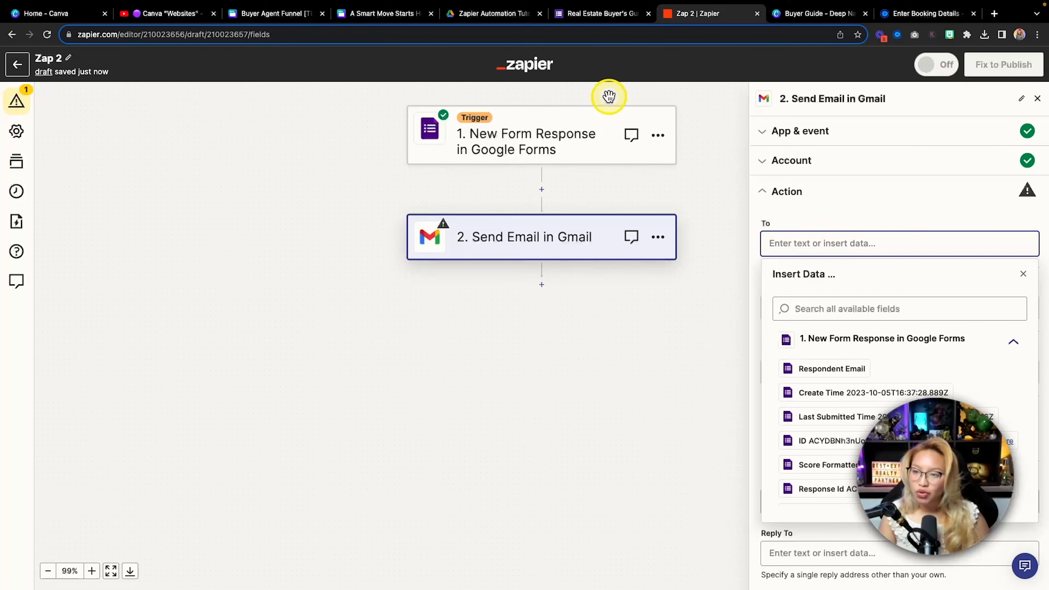
Open the Real Estate Buyer's Guide TEST 2 (Responses) sheet, check row 2, then return to Zap 2
left_click(492, 13)
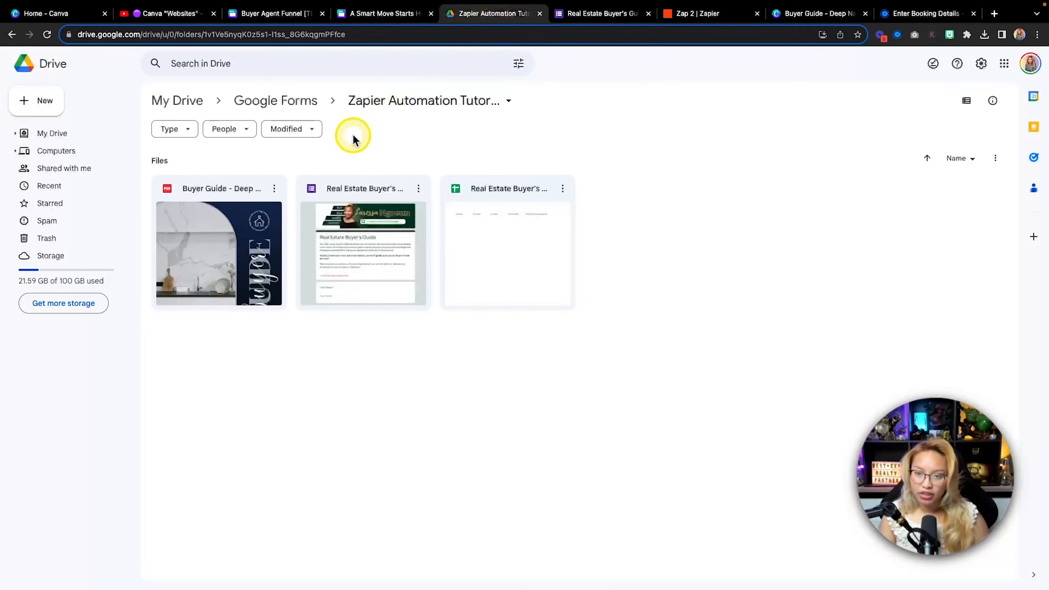
double_click(511, 237)
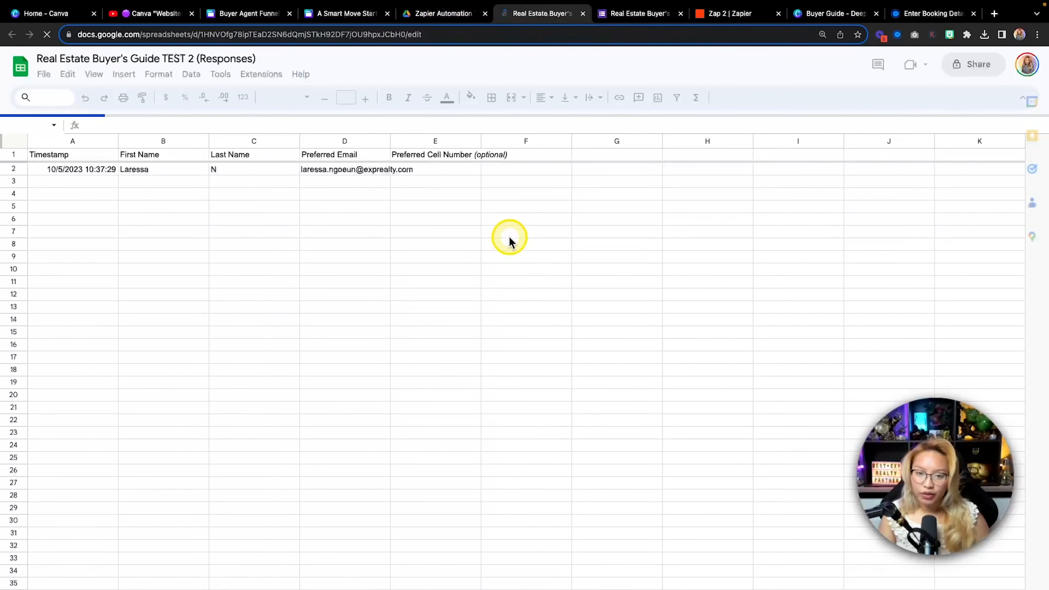
key("fn")
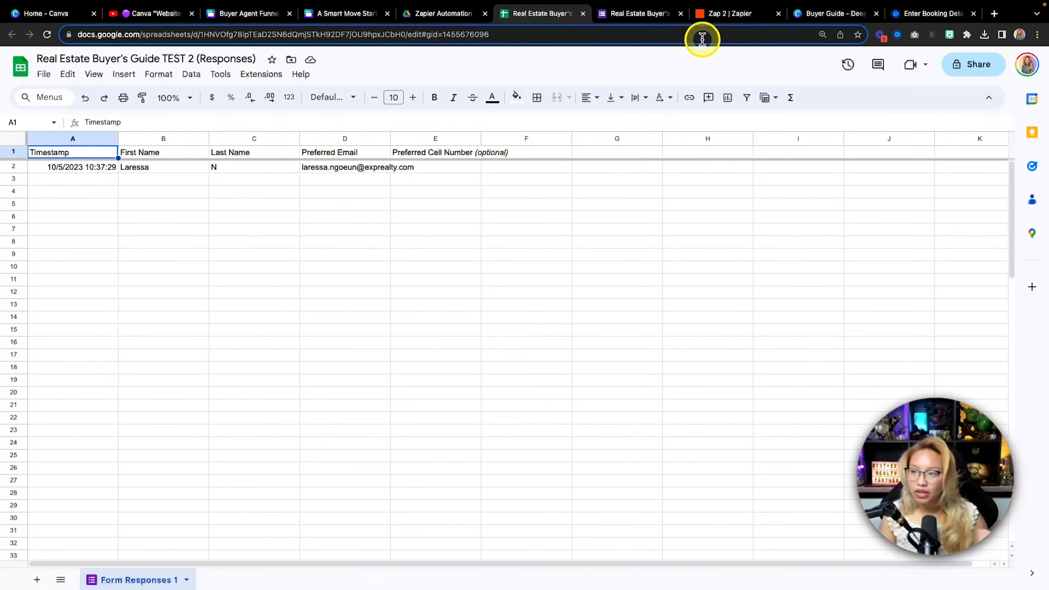
left_click(721, 16)
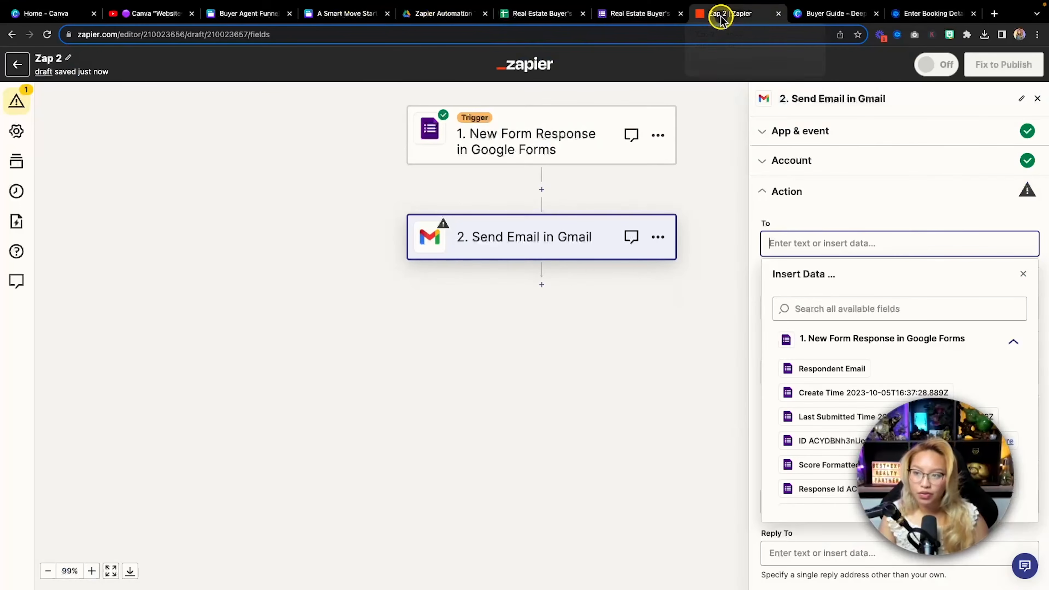
Add the Respondent Email and Preferred Email form answers as Gmail To recipients
left_click(847, 220)
key("fn")
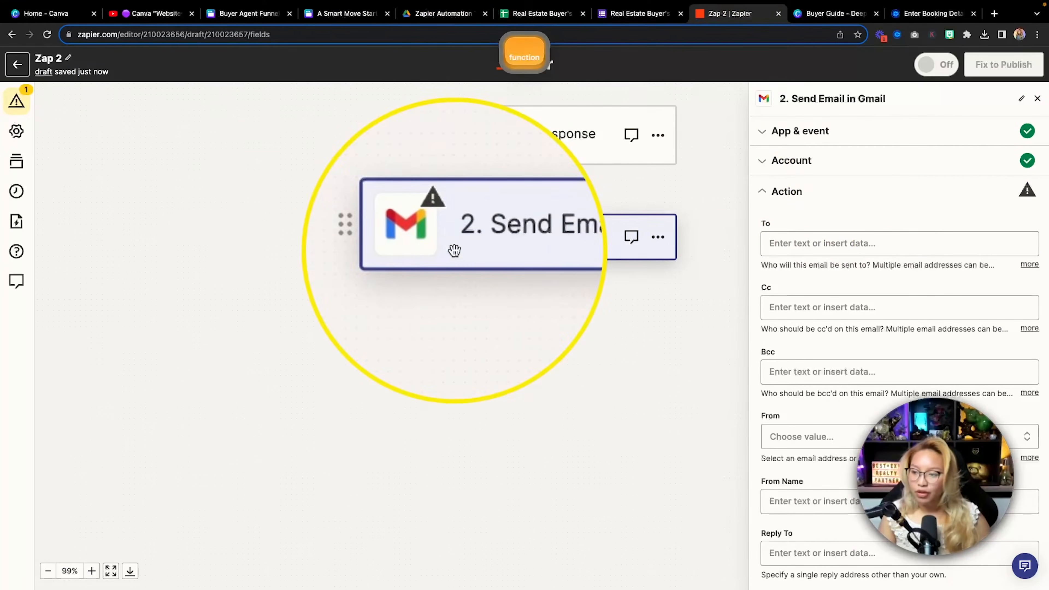
key("fn")
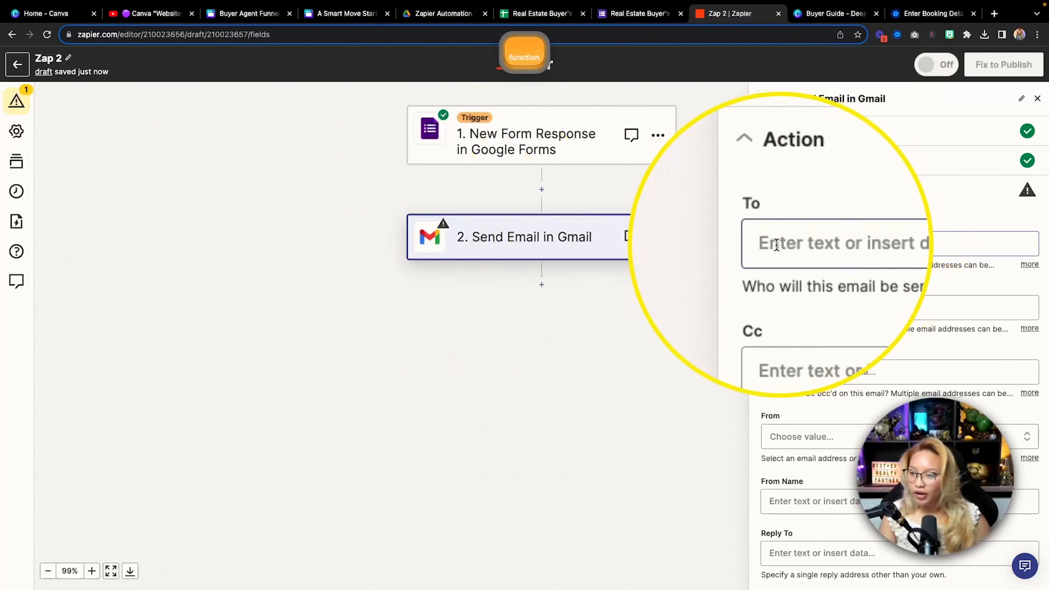
key("fn")
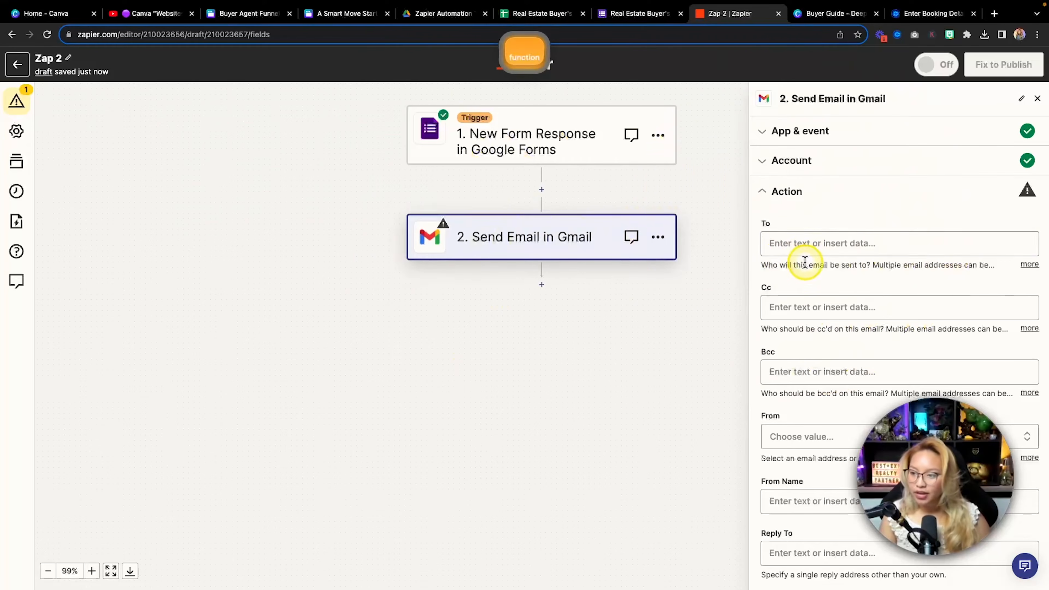
left_click(831, 244)
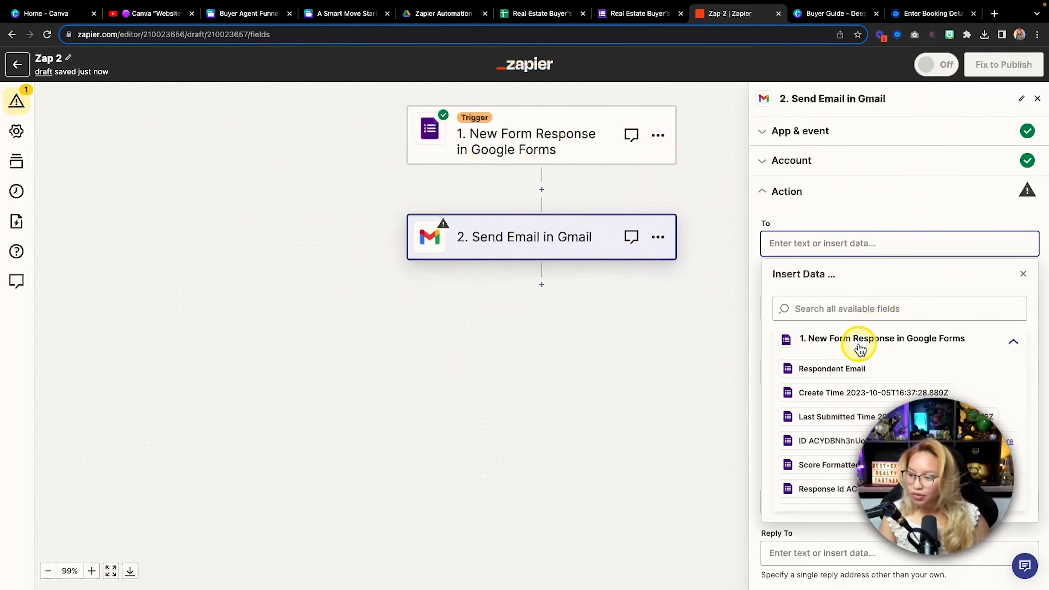
scroll(860, 349, "down", 6)
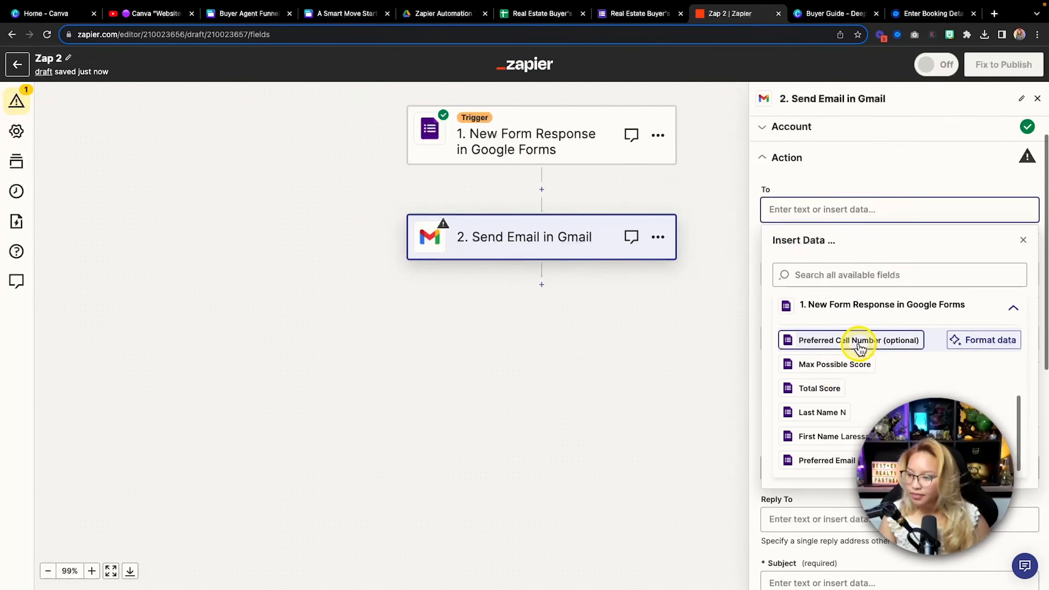
scroll(860, 349, "down", 3)
scroll(869, 271, "up", 5)
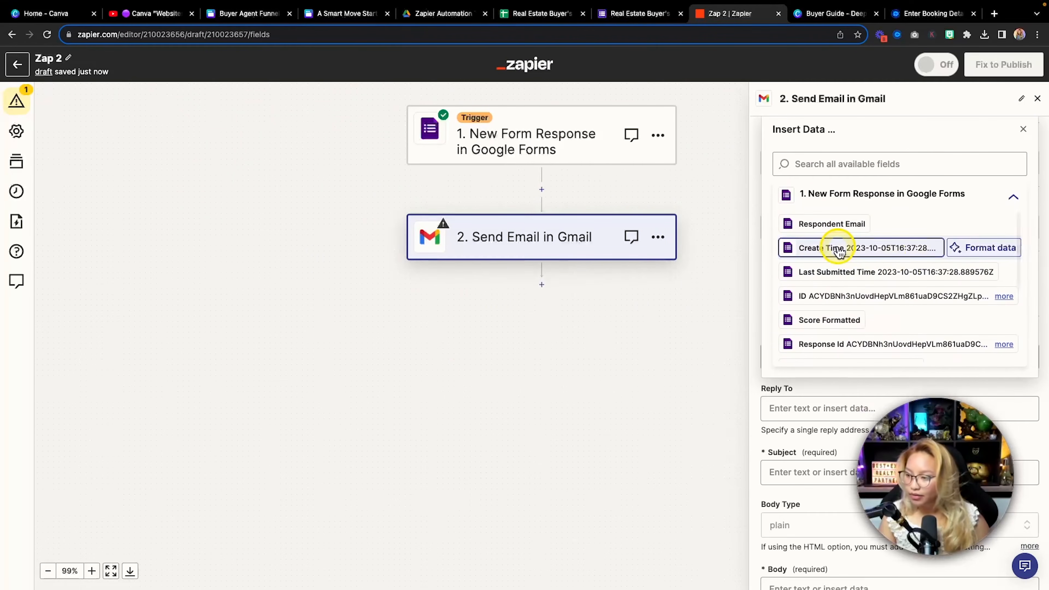
scroll(839, 252, "up", 1)
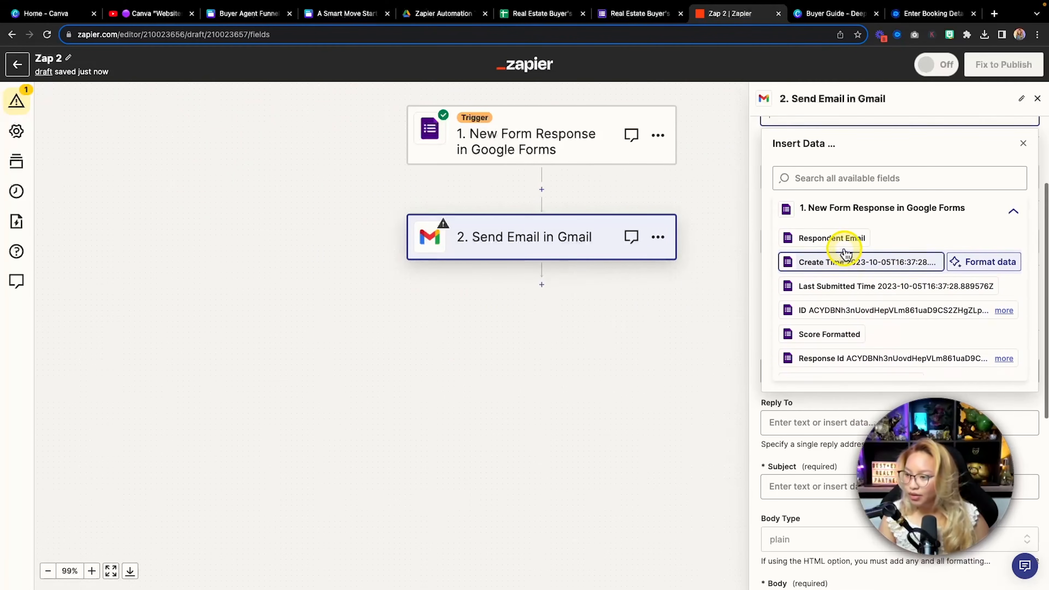
left_click(837, 239)
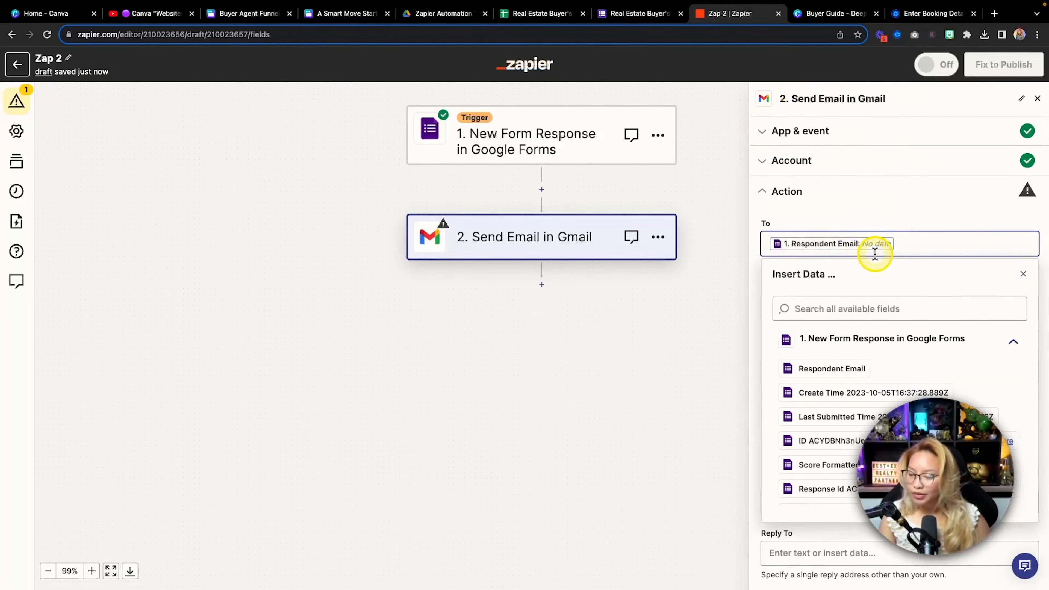
scroll(822, 308, "down", 3)
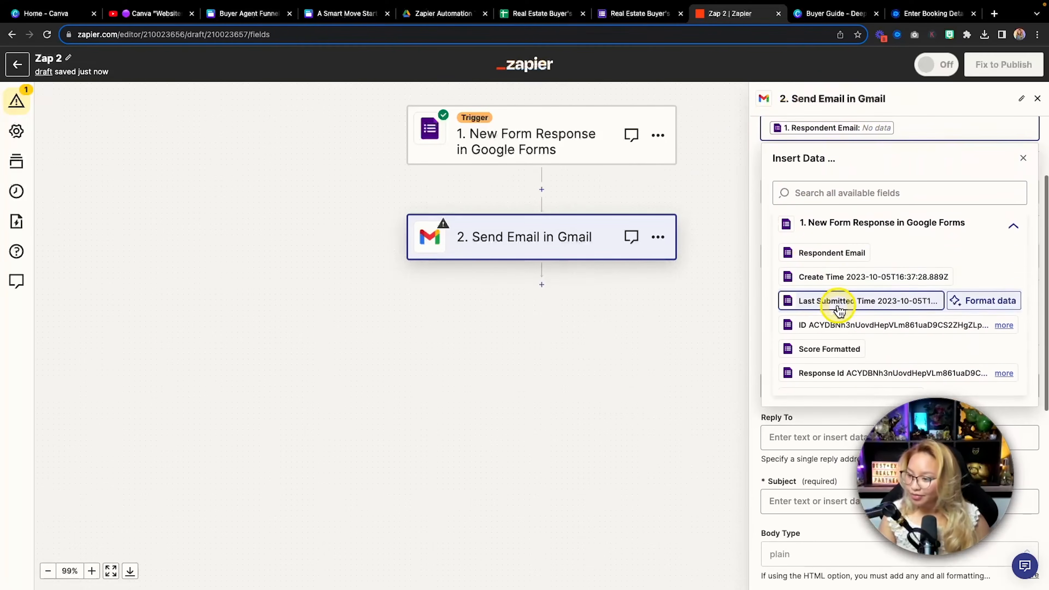
scroll(838, 309, "down", 5)
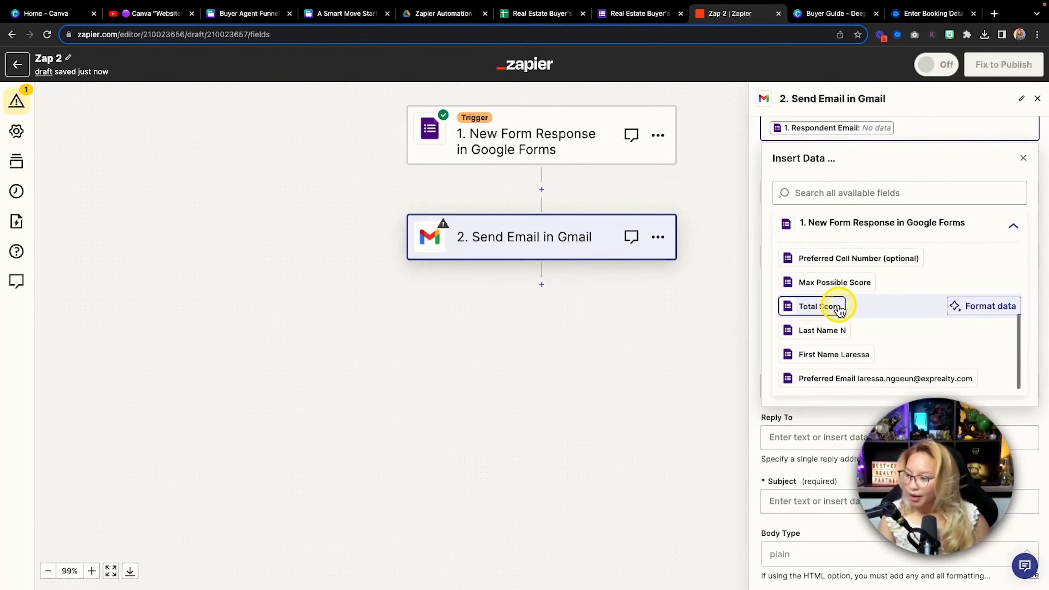
scroll(838, 309, "down", 1)
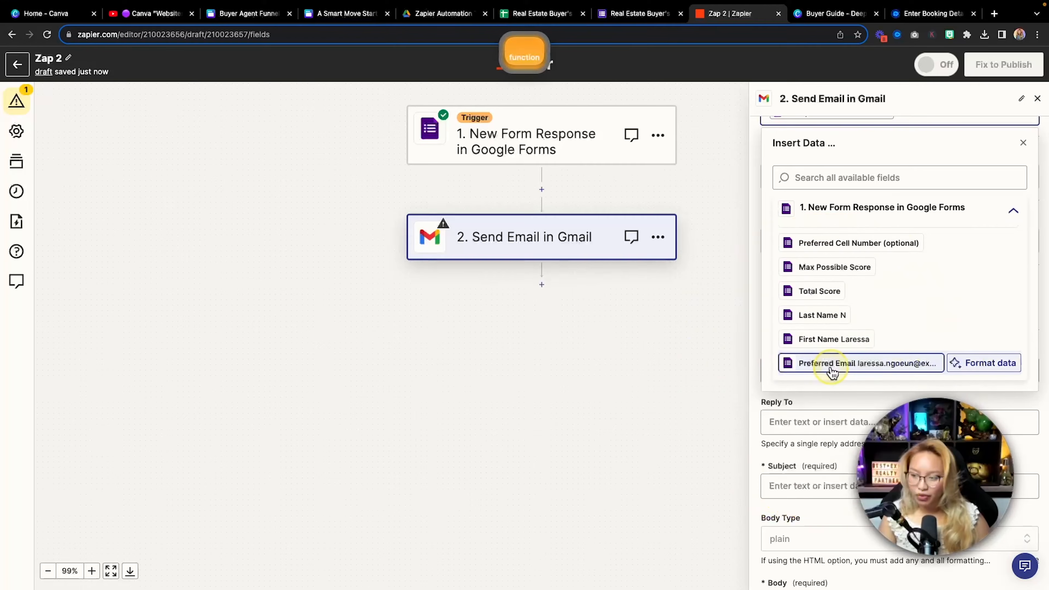
left_click(832, 364)
scroll(888, 326, "up", 1)
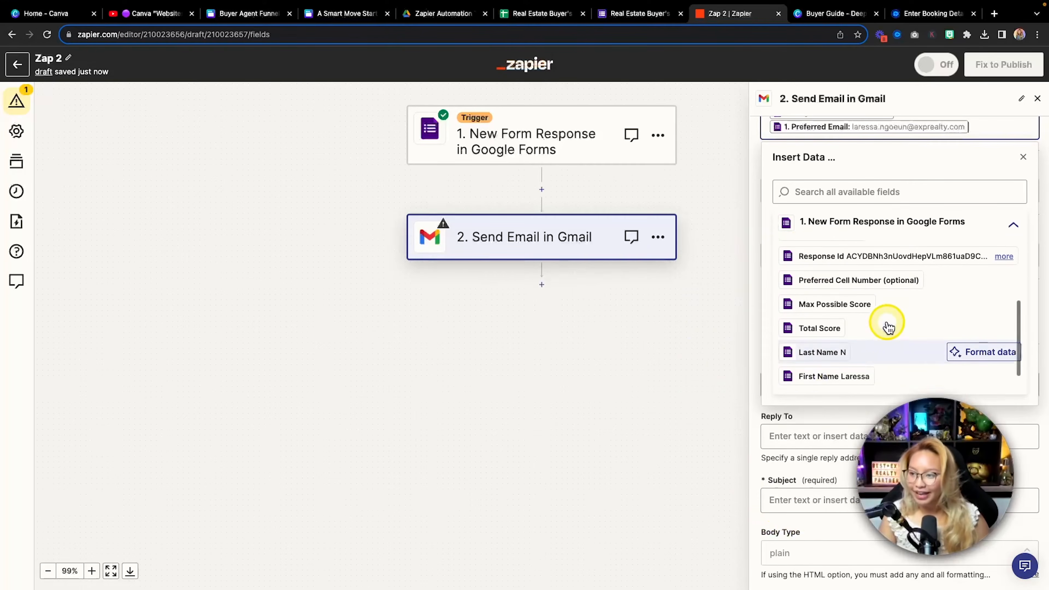
scroll(888, 327, "up", 6)
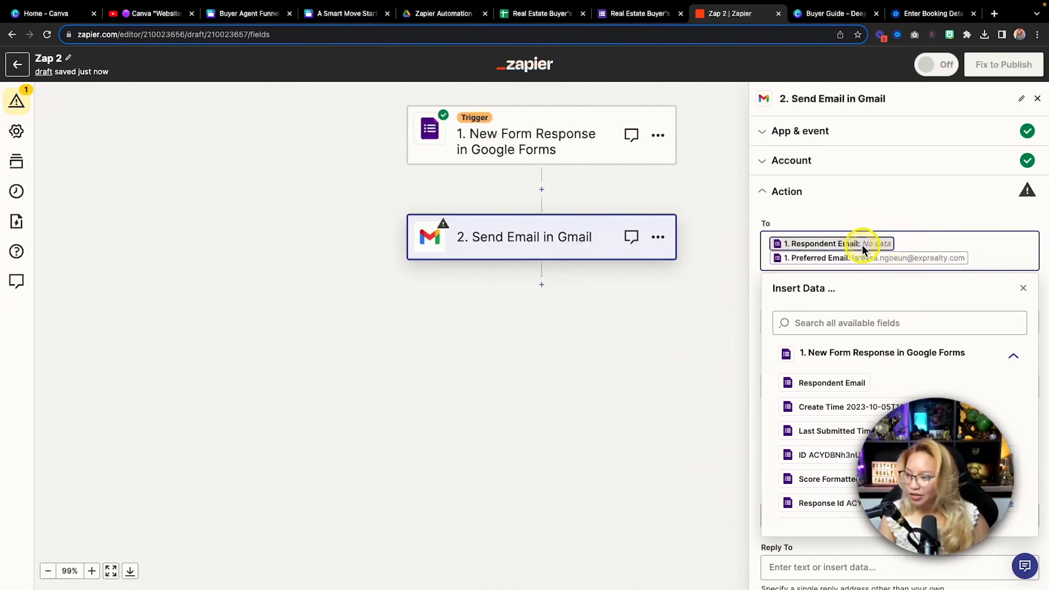
Delete the empty Respondent Email pill so only Preferred Email remains in To
left_click(1023, 288)
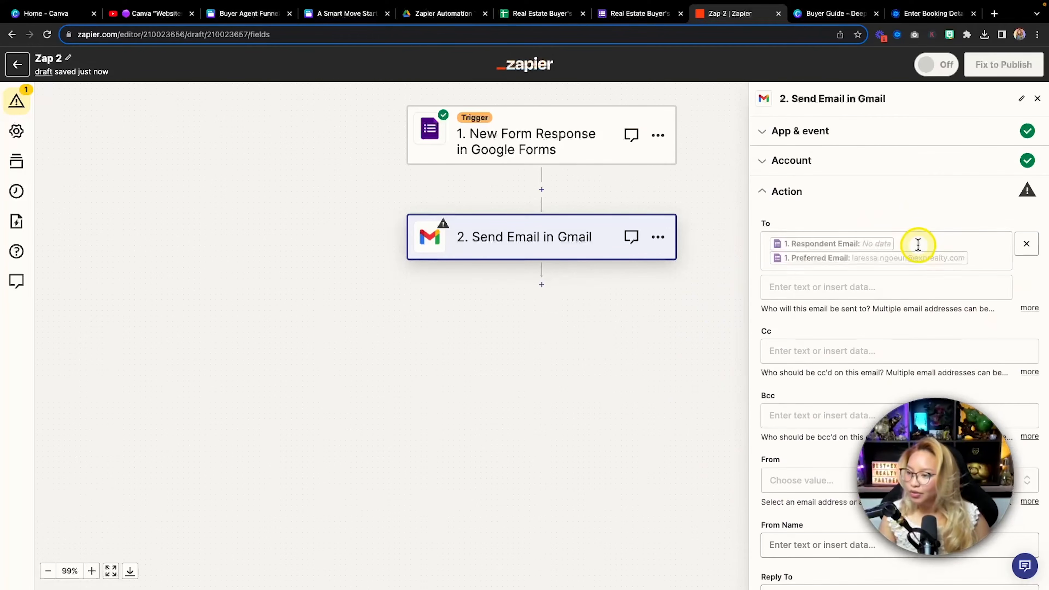
left_click(917, 240)
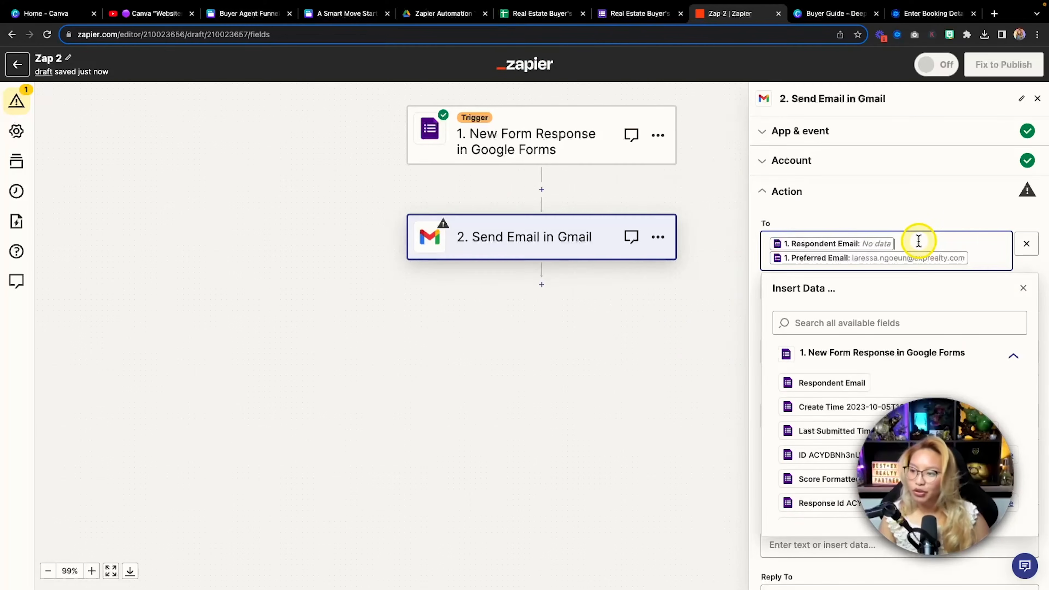
key("BackSpace")
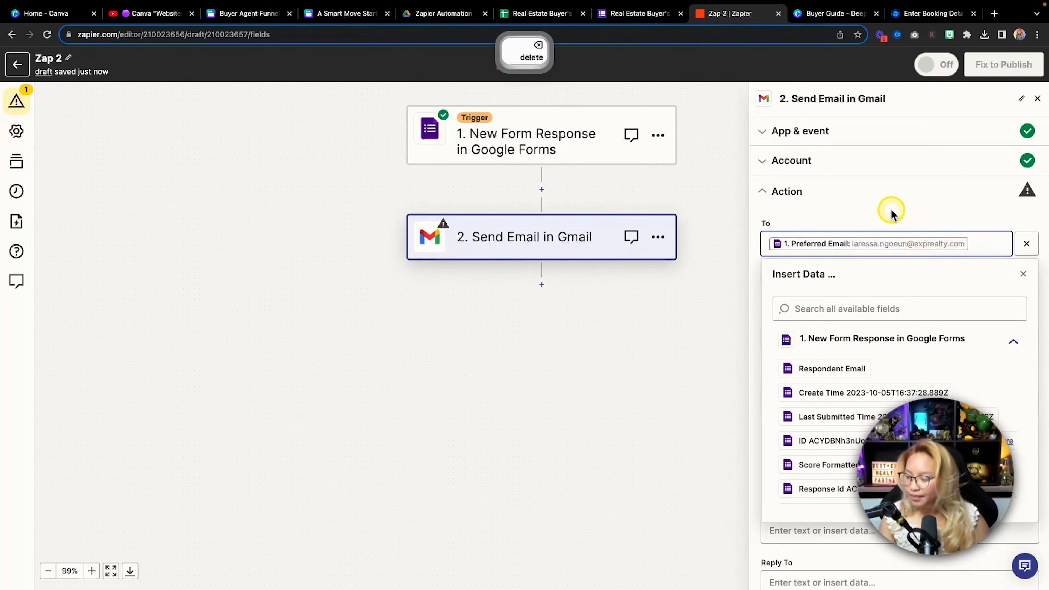
left_click(891, 209)
key("fn")
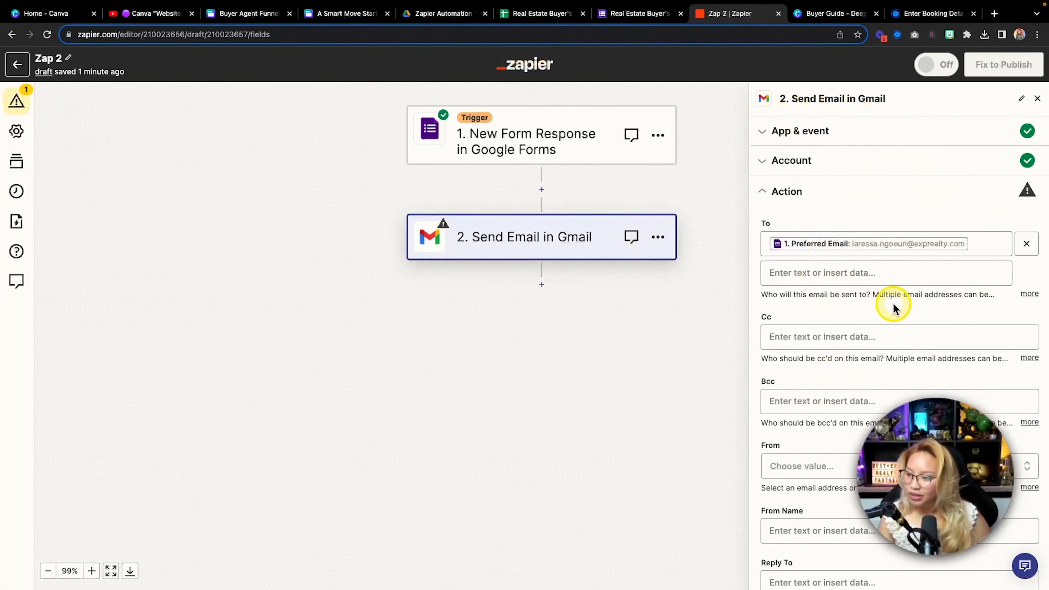
scroll(893, 304, "down", 1)
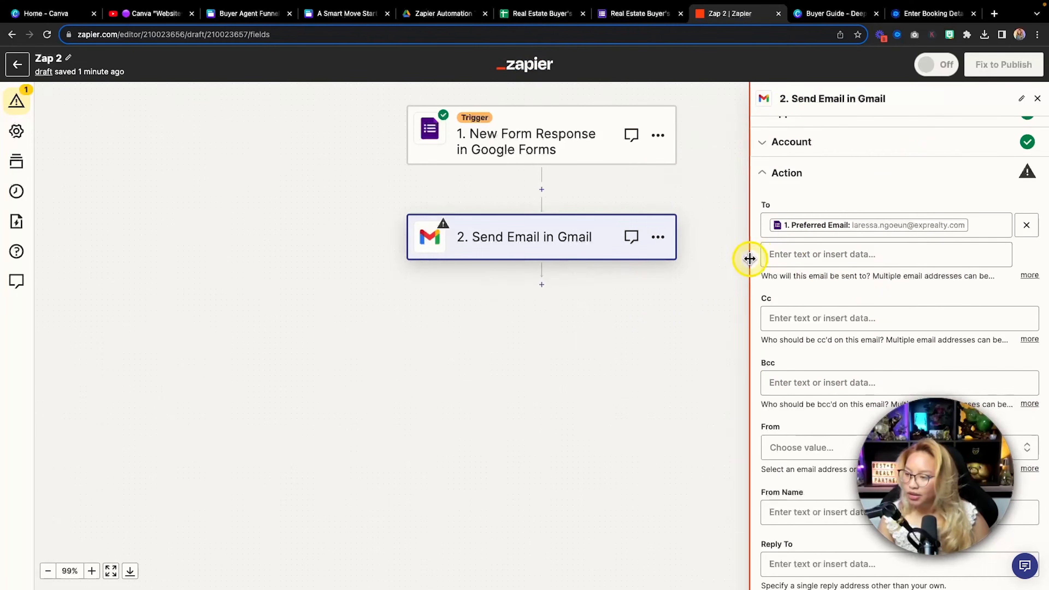
Choose the account's own email address as the Gmail From sender
key("fn")
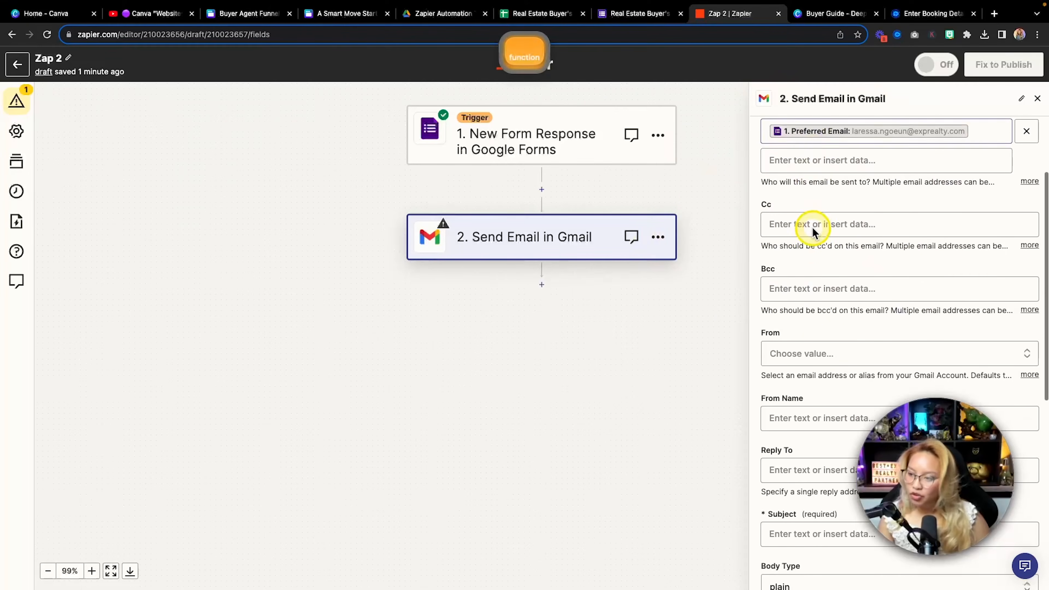
scroll(812, 228, "down", 2)
key("fn")
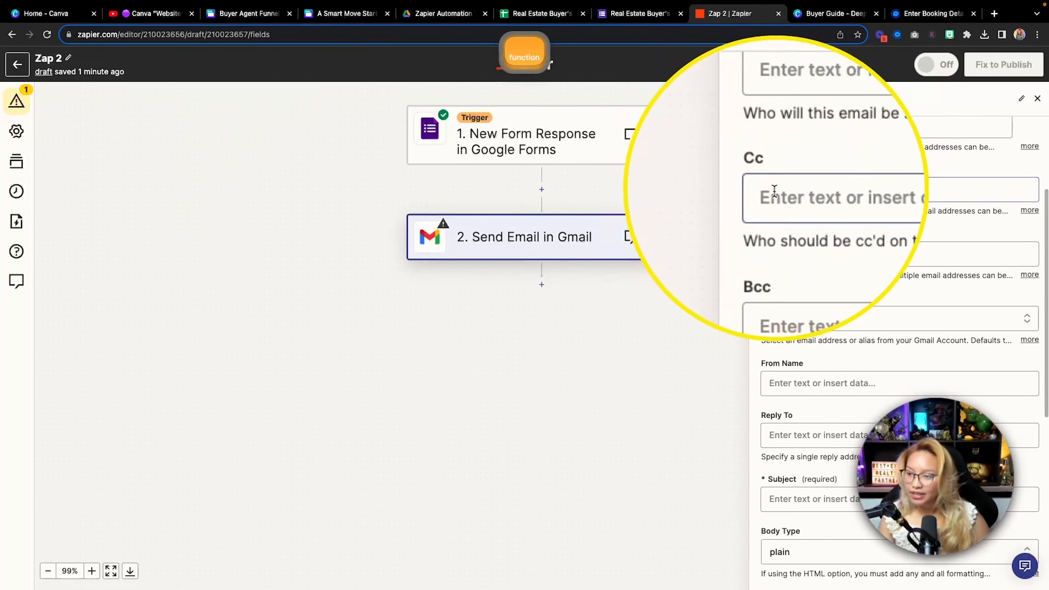
scroll(809, 290, "down", 2)
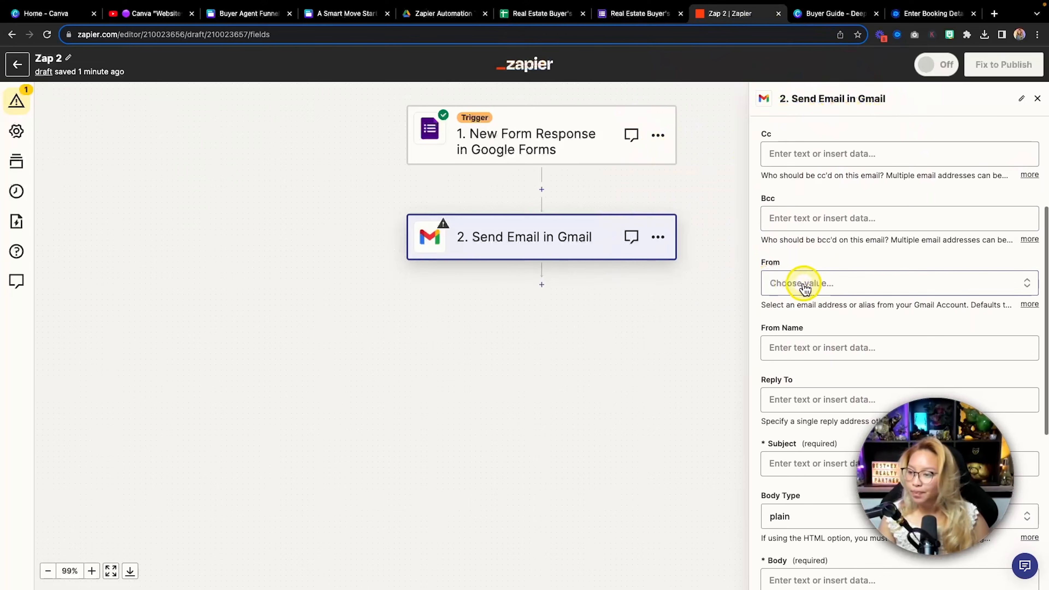
left_click(805, 285)
scroll(911, 292, "down", 5)
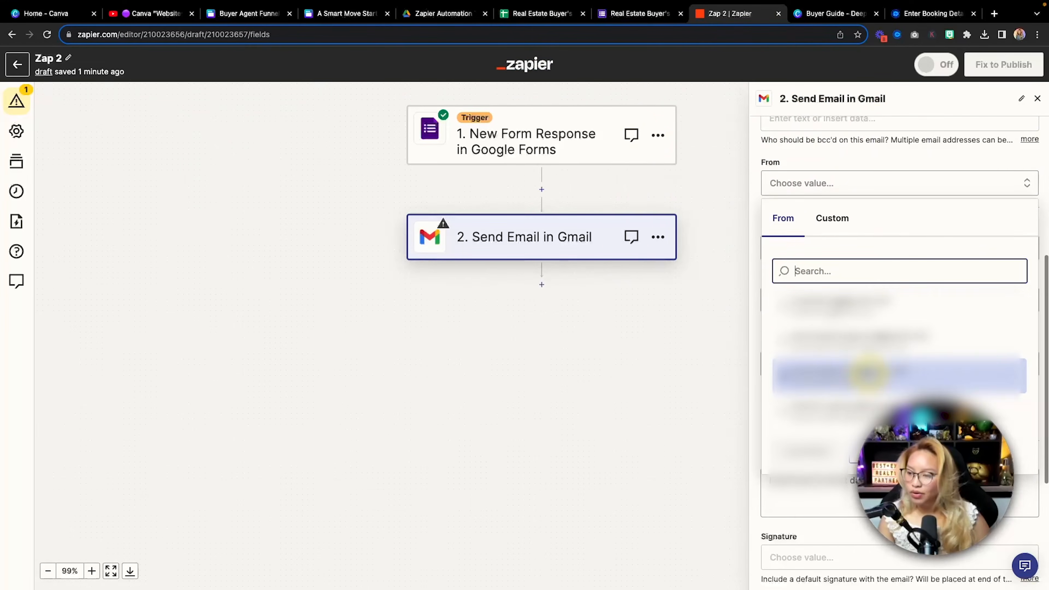
scroll(894, 378, "down", 2)
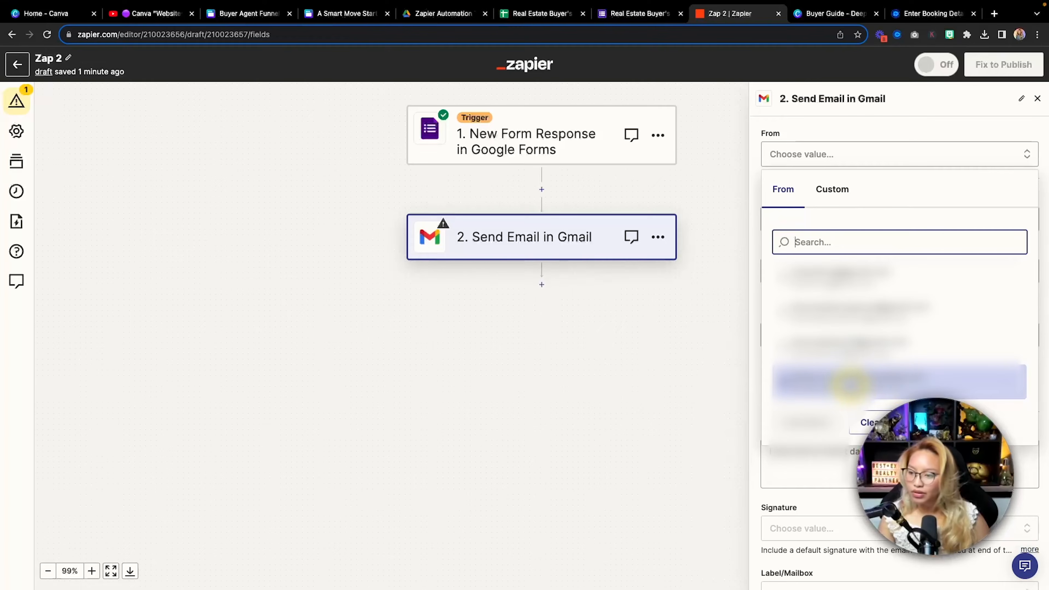
left_click(850, 384)
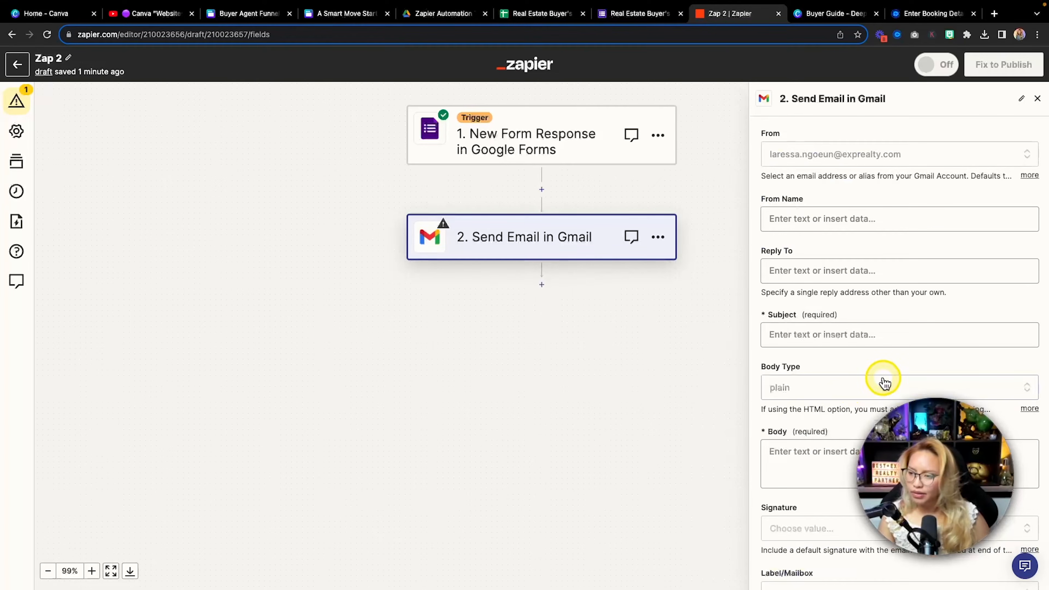
Enter the sender's full name in the From Name field
left_click(793, 271)
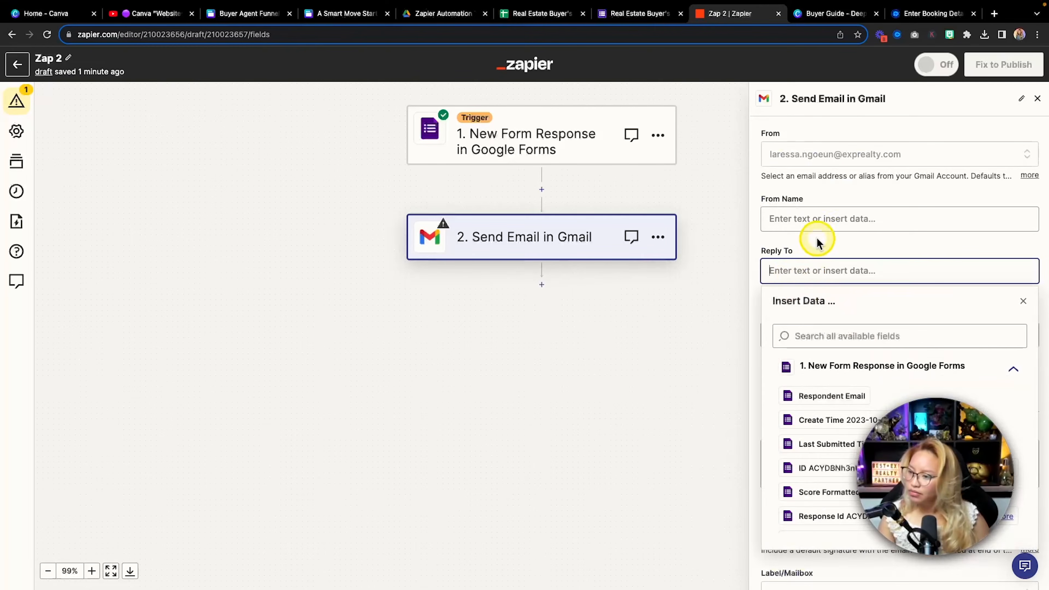
left_click(868, 195)
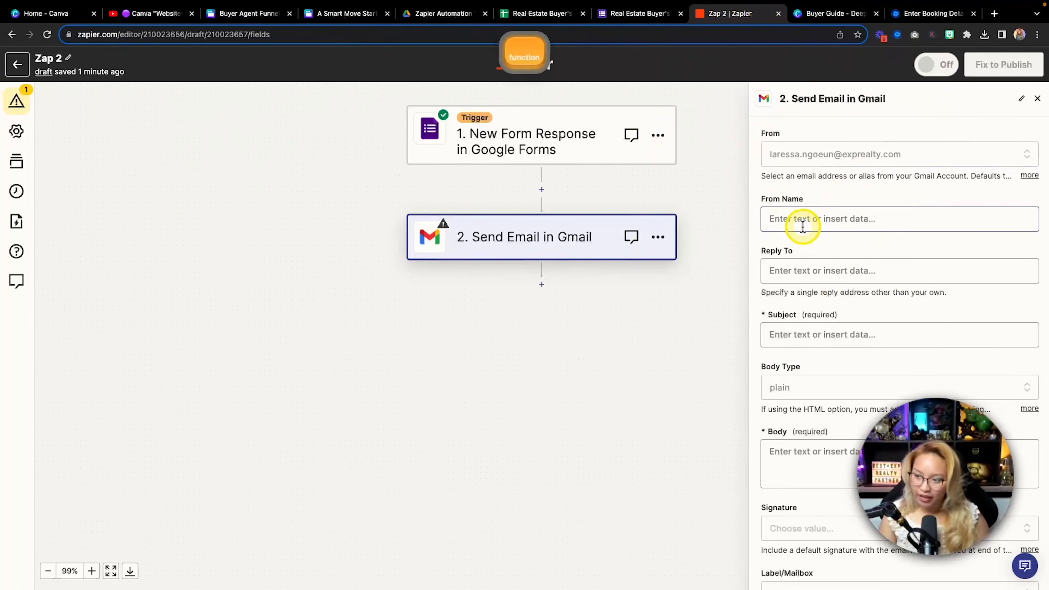
left_click(813, 221)
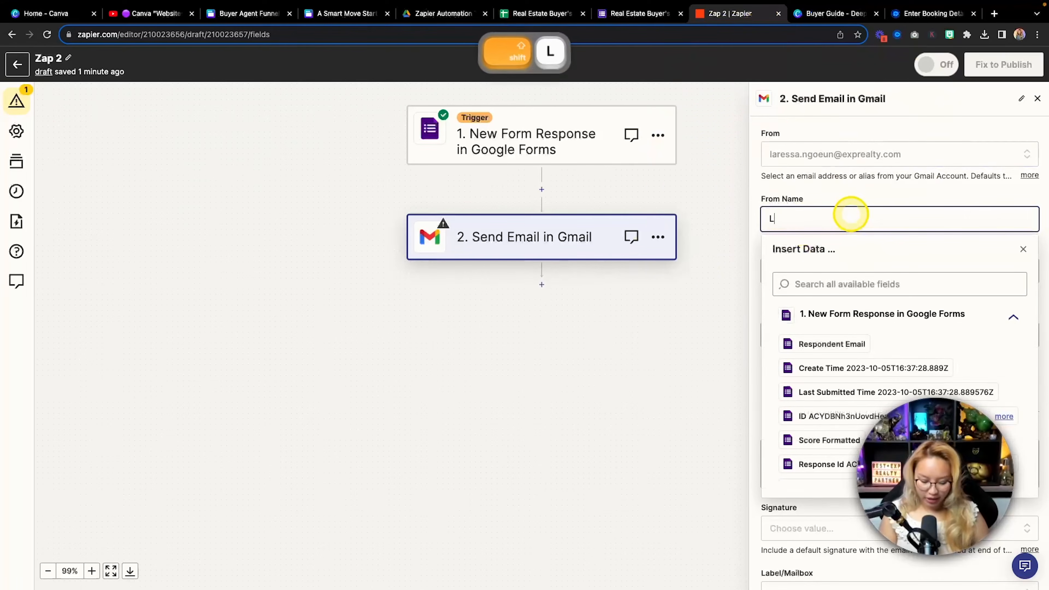
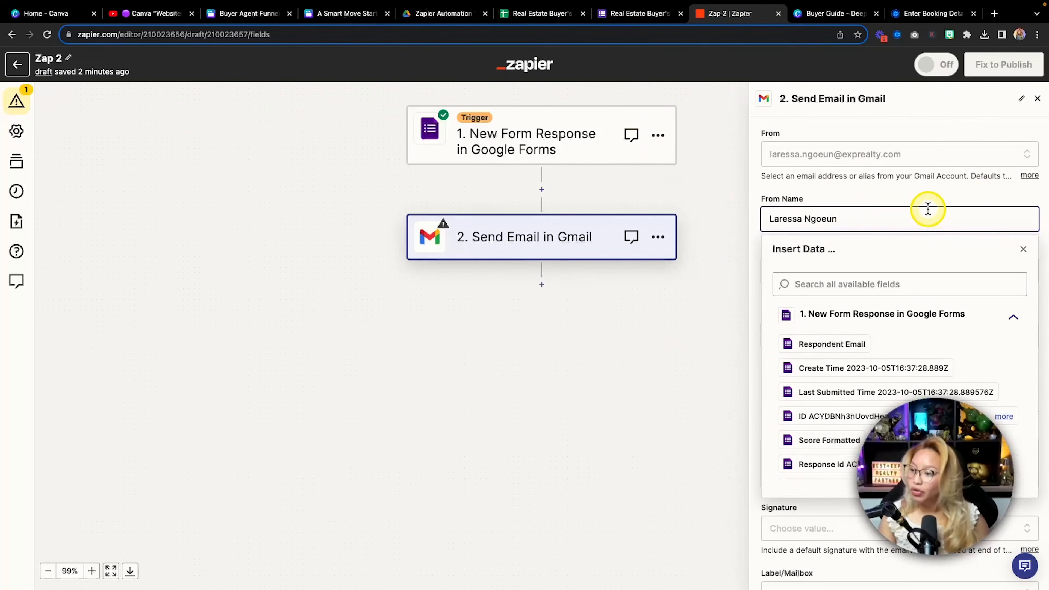
left_click(982, 201)
scroll(944, 228, "down", 1)
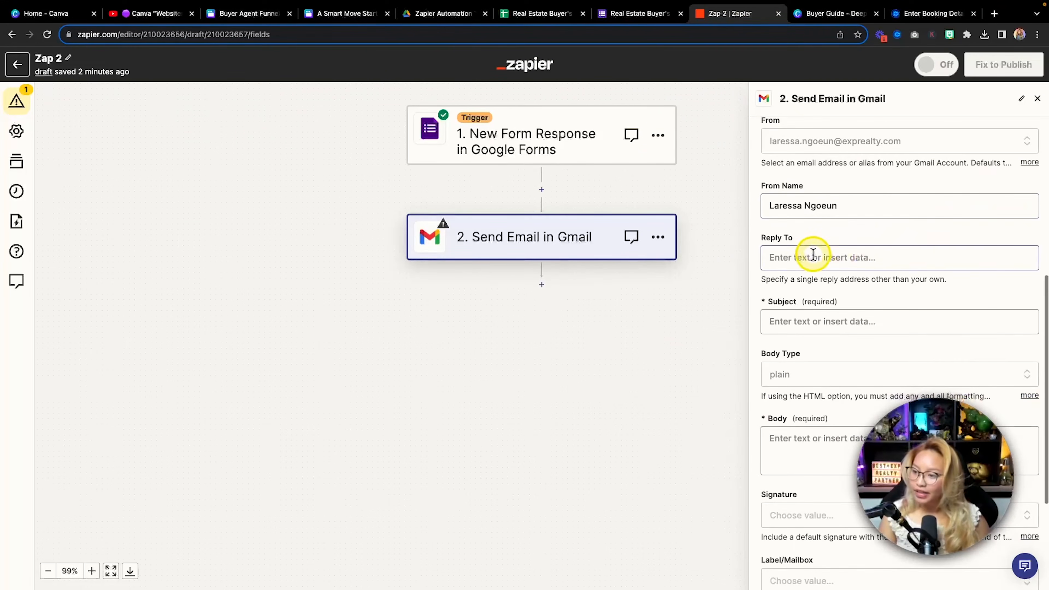
Leave Reply To empty and paste the subject '🎉 Congrats - Your Home Buying Journey Begins Here!'
left_click(844, 259)
left_click(888, 237)
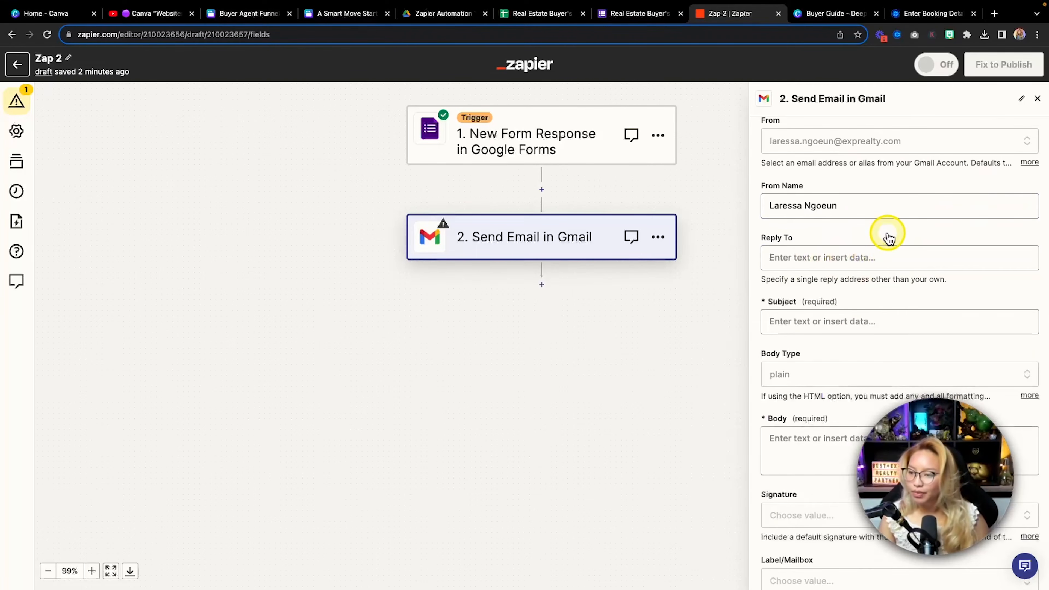
scroll(889, 239, "down", 3)
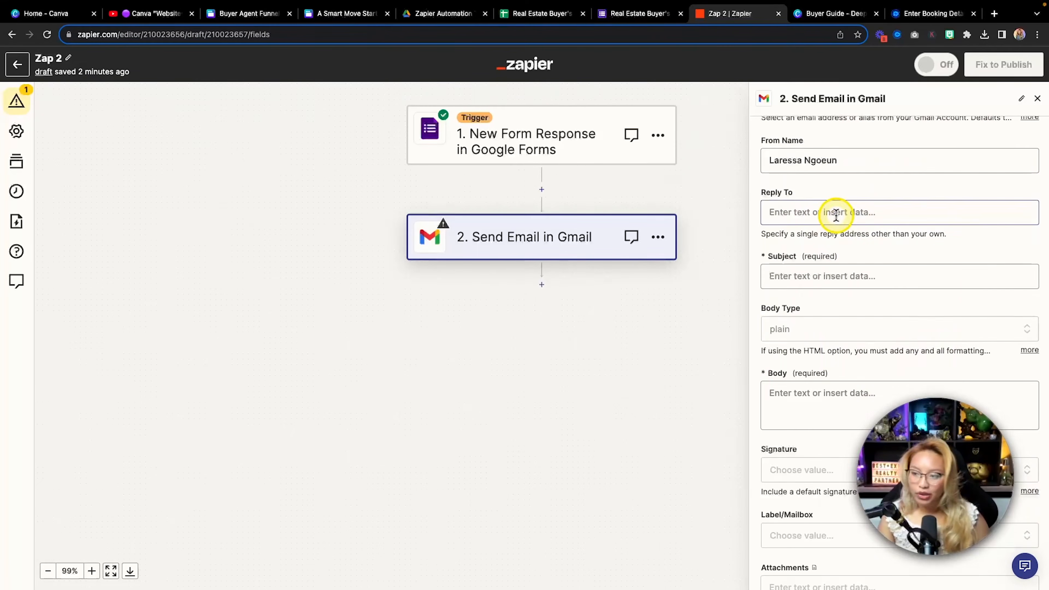
scroll(805, 223, "down", 2)
left_click(837, 244)
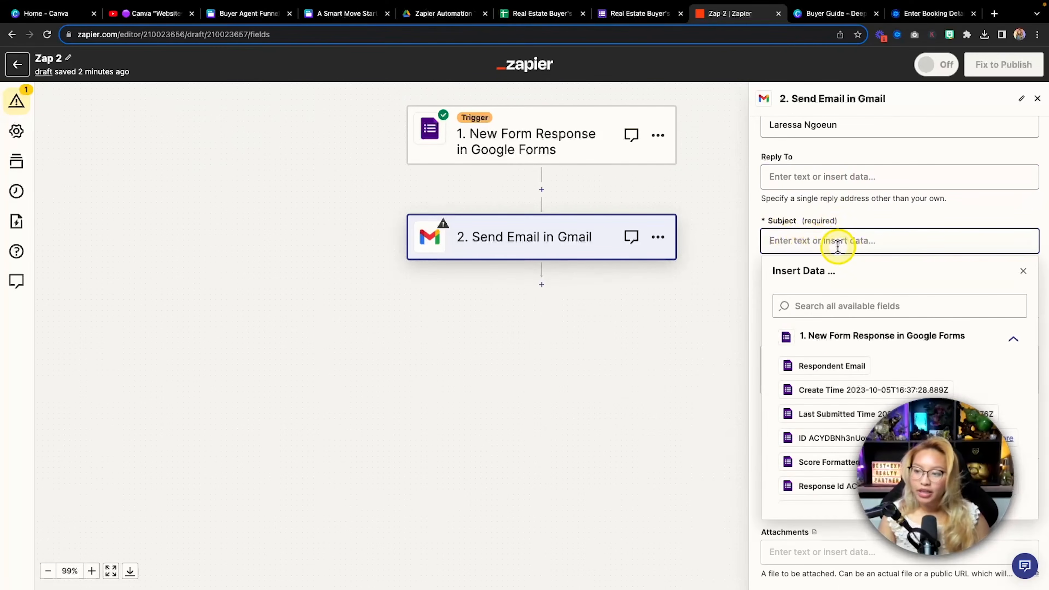
left_click(903, 224)
scroll(897, 232, "down", 1)
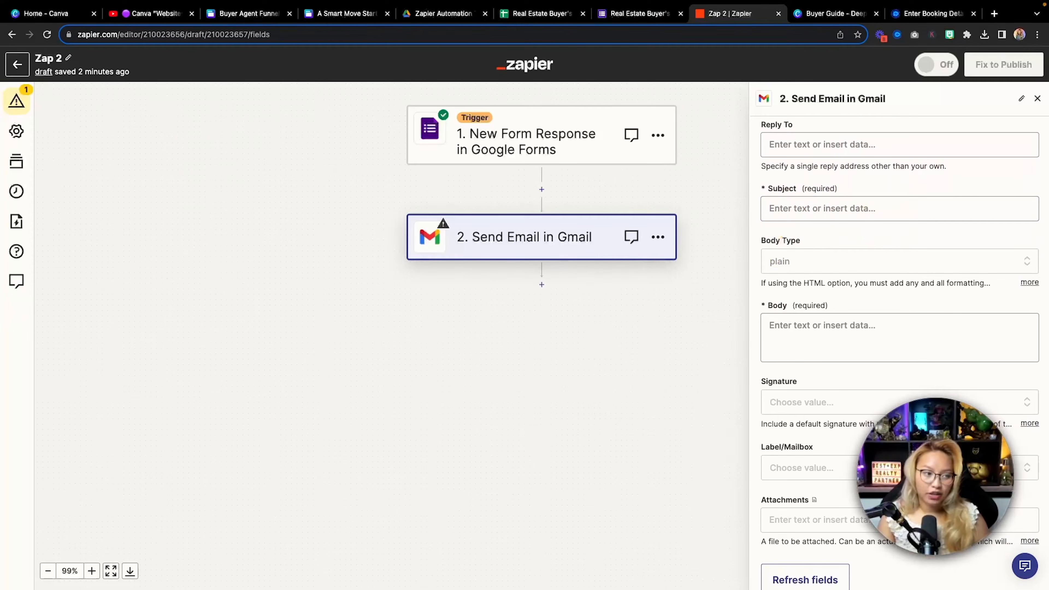
left_click(796, 204)
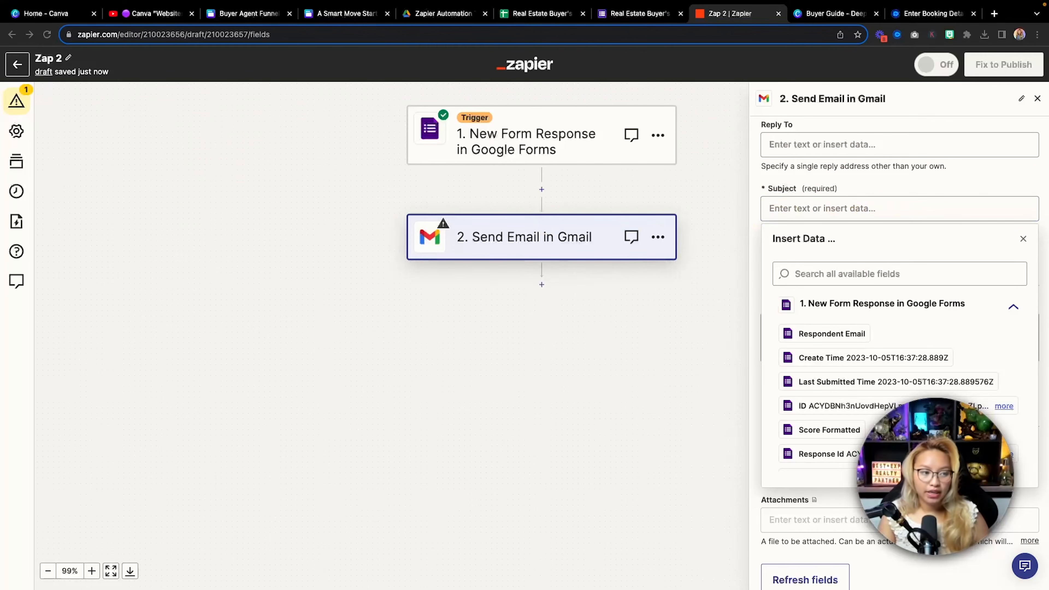
key("super+c")
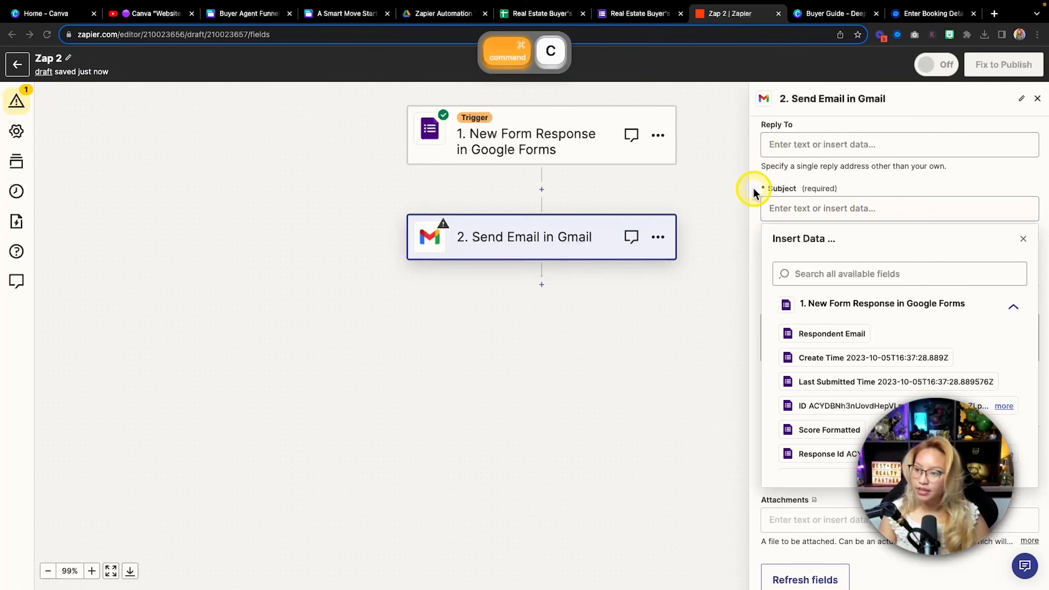
left_click(837, 209)
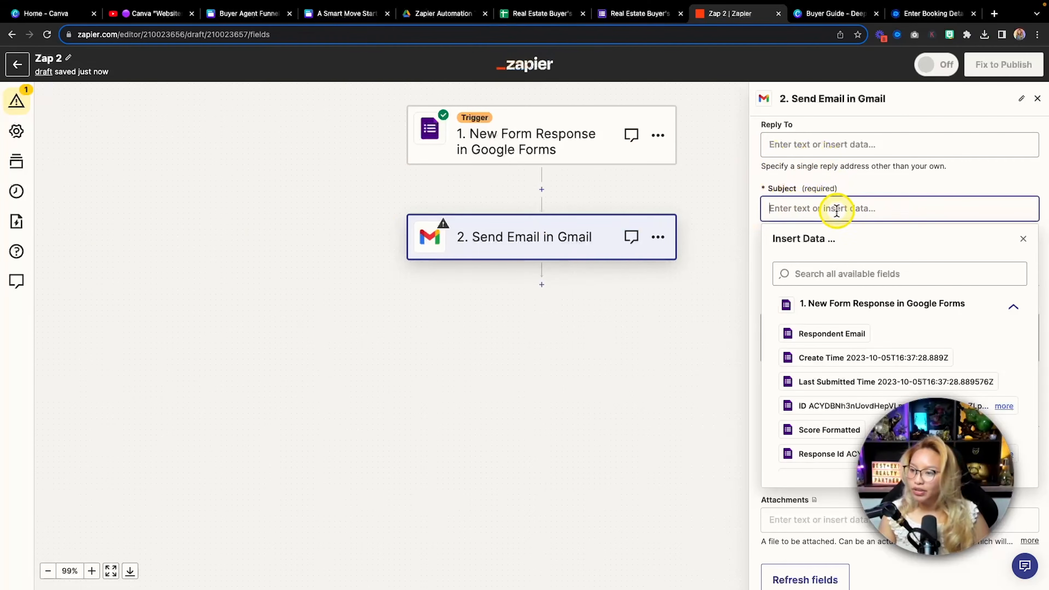
key("super+v")
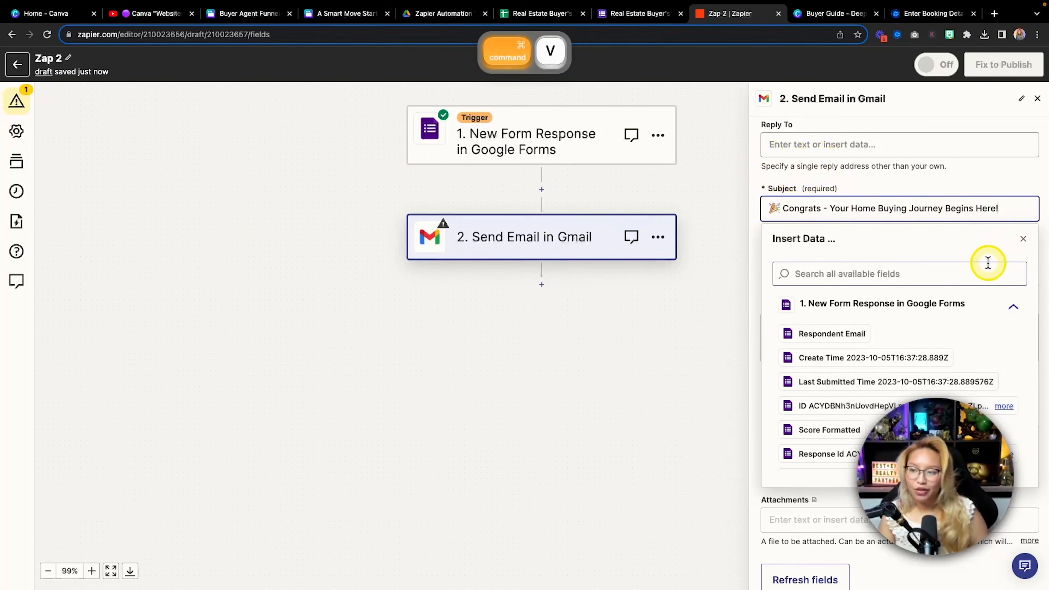
left_click(976, 189)
Keep the email Body Type set to plain
scroll(824, 238, "down", 1)
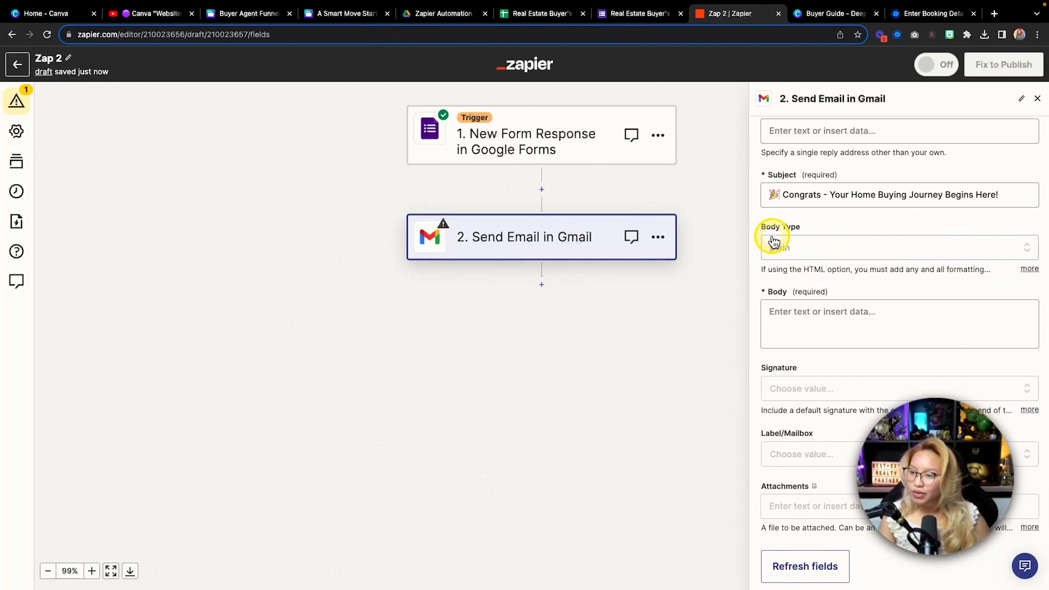
left_click(804, 259)
left_click(852, 232)
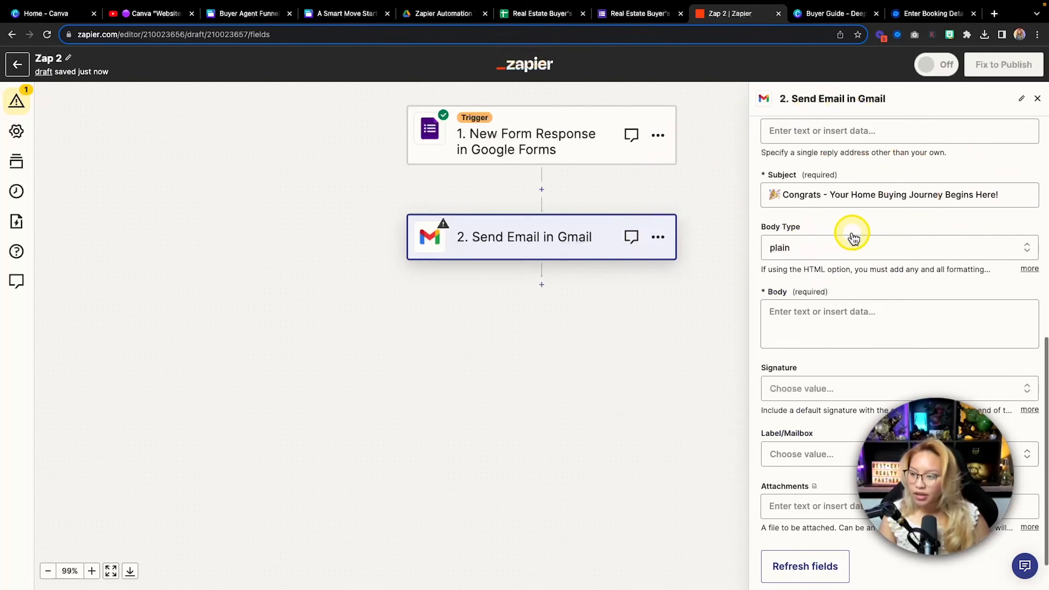
scroll(836, 265, "down", 1)
scroll(771, 253, "down", 3)
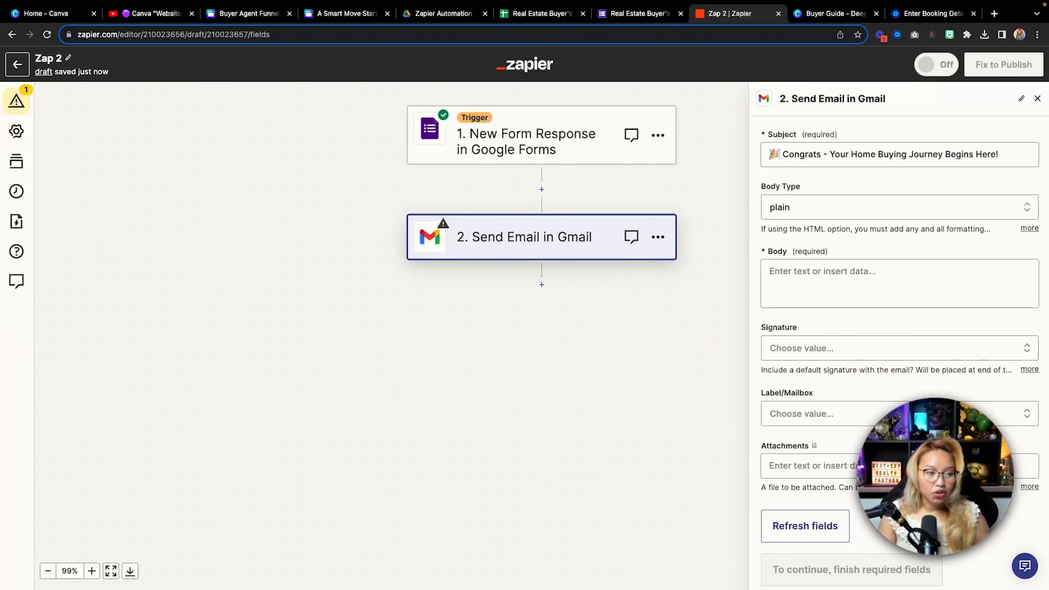
Start the email body with 'Hi' followed by the respondent's First Name field
left_click(811, 278)
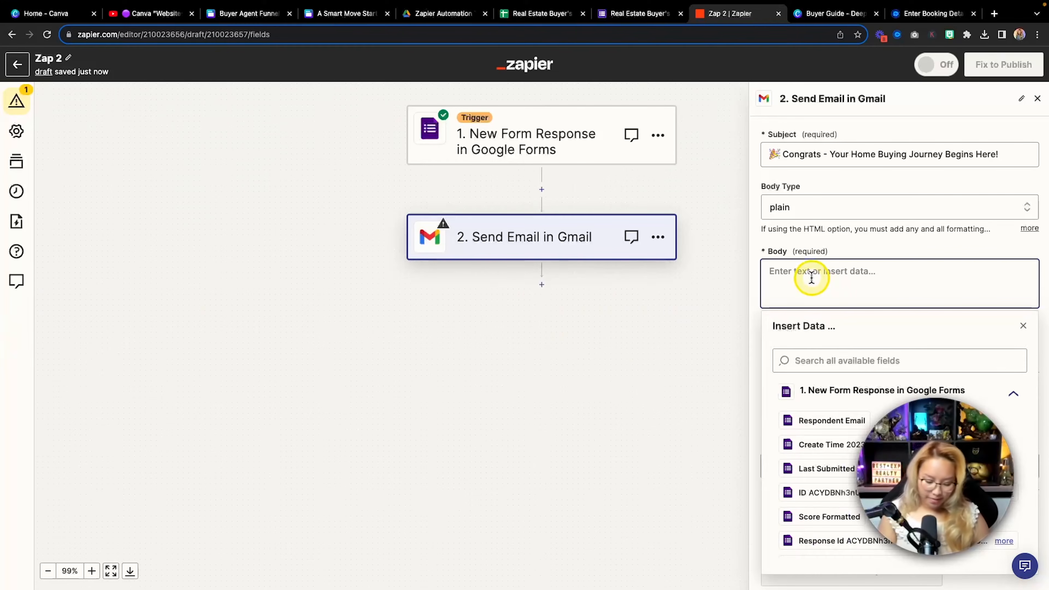
type("Hi")
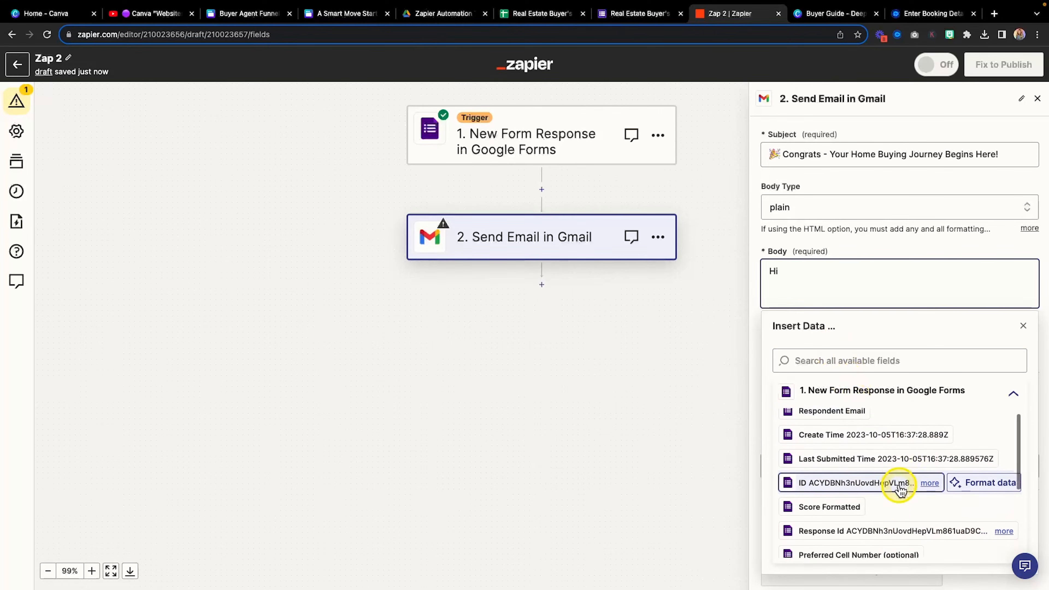
scroll(904, 490, "down", 3)
scroll(900, 491, "down", 1)
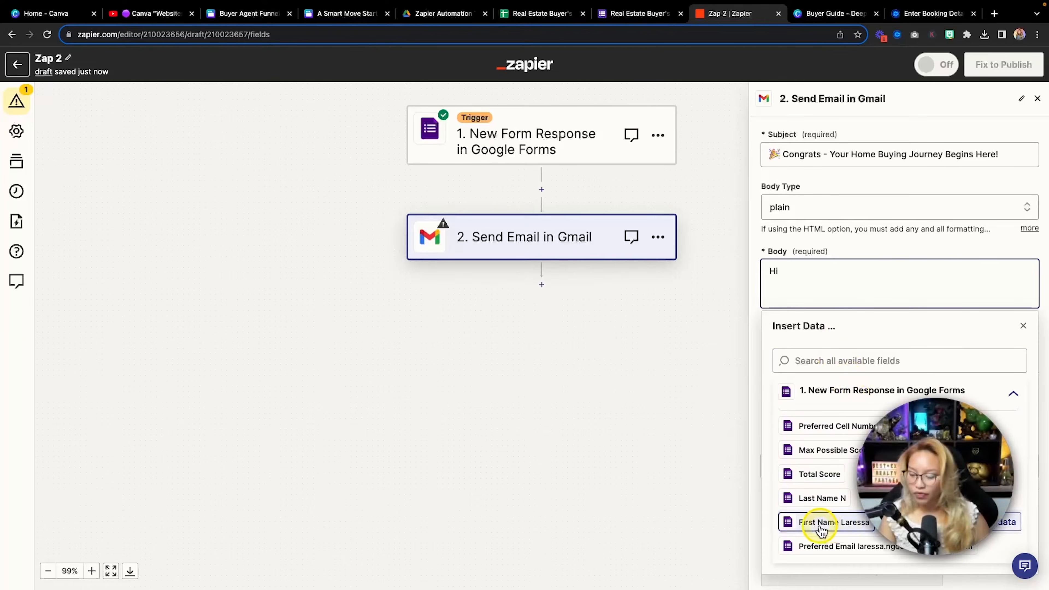
left_click(820, 522)
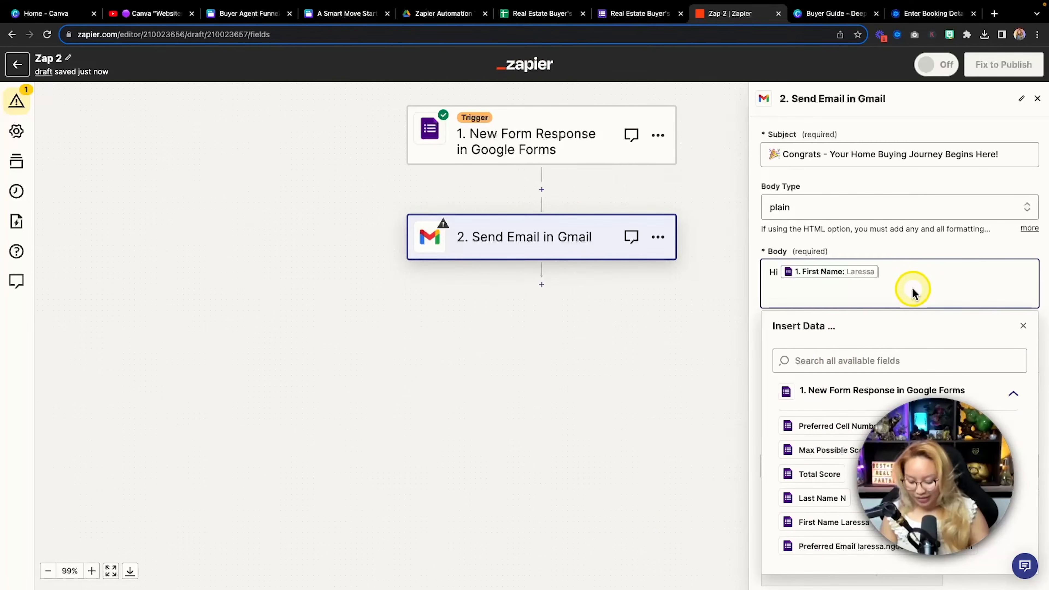
scroll(913, 289, "up", 1)
scroll(913, 290, "down", 1)
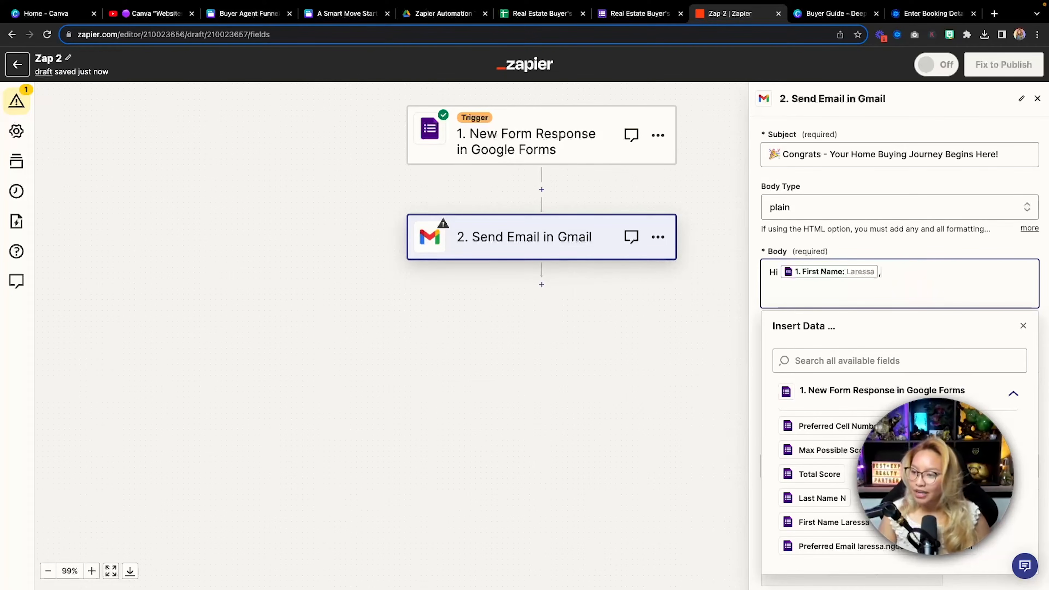
Paste the Real Estate Buyer's Guide link paragraph on a new line below the greeting
key("Return")
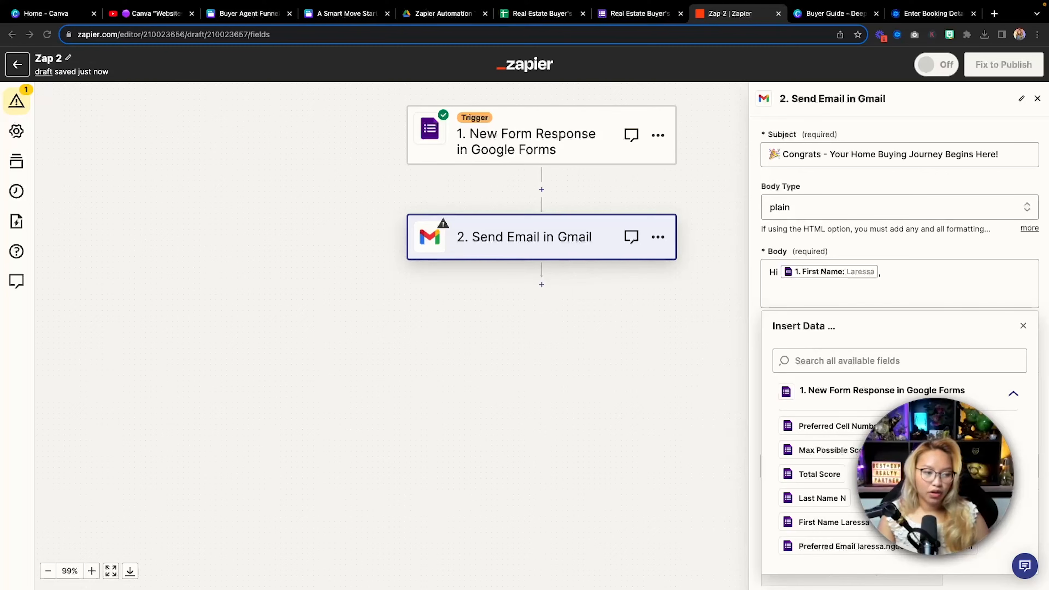
key("super+c")
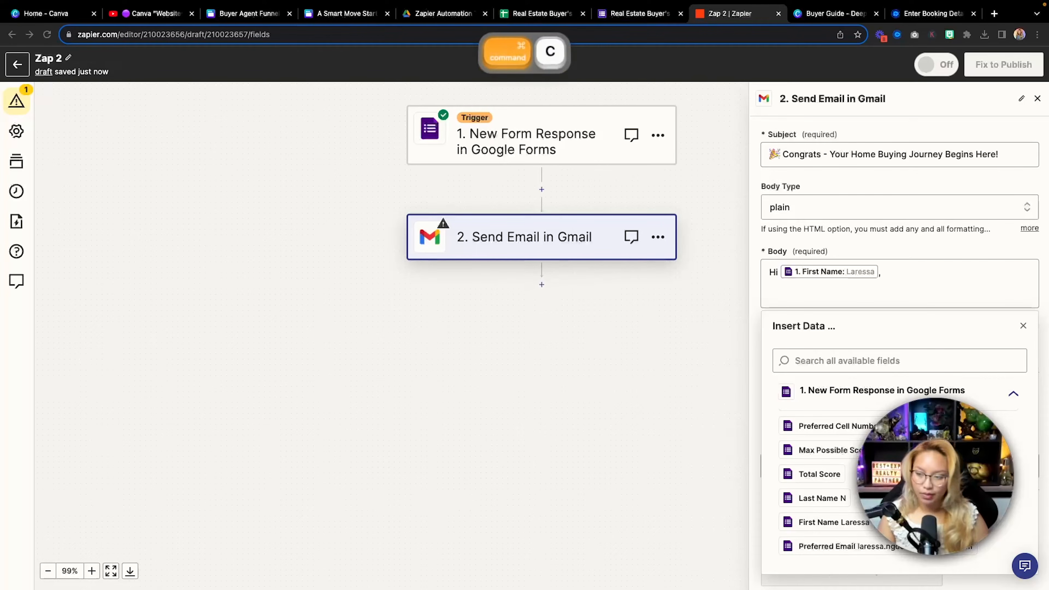
left_click(820, 296)
key("super+v")
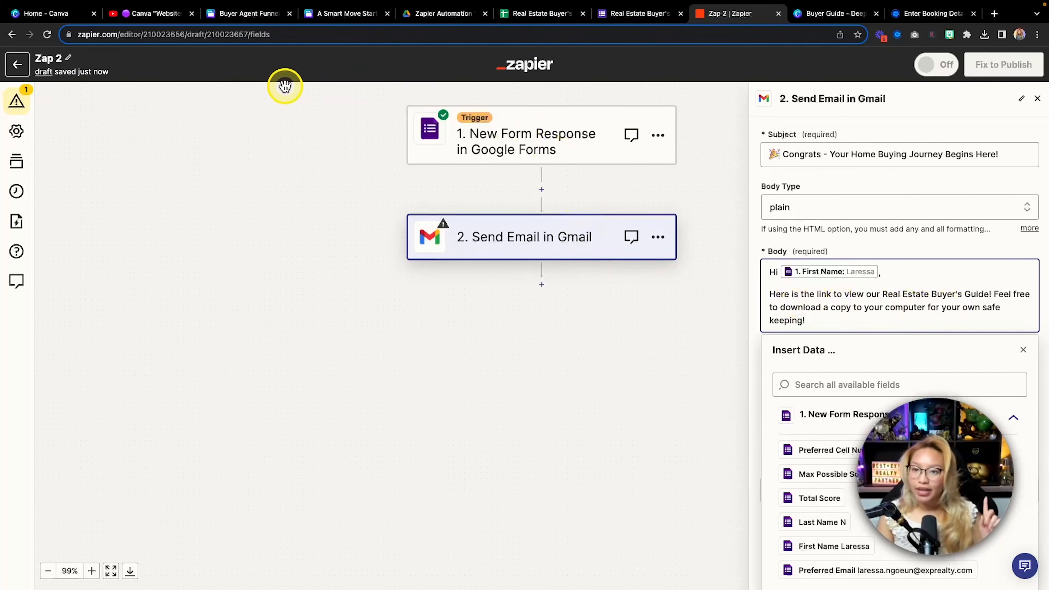
Preview the 26-page Buyer Guide - Deep Navy PDF, then close it back to the Zapier Automation Tutorial folder
left_click(441, 14)
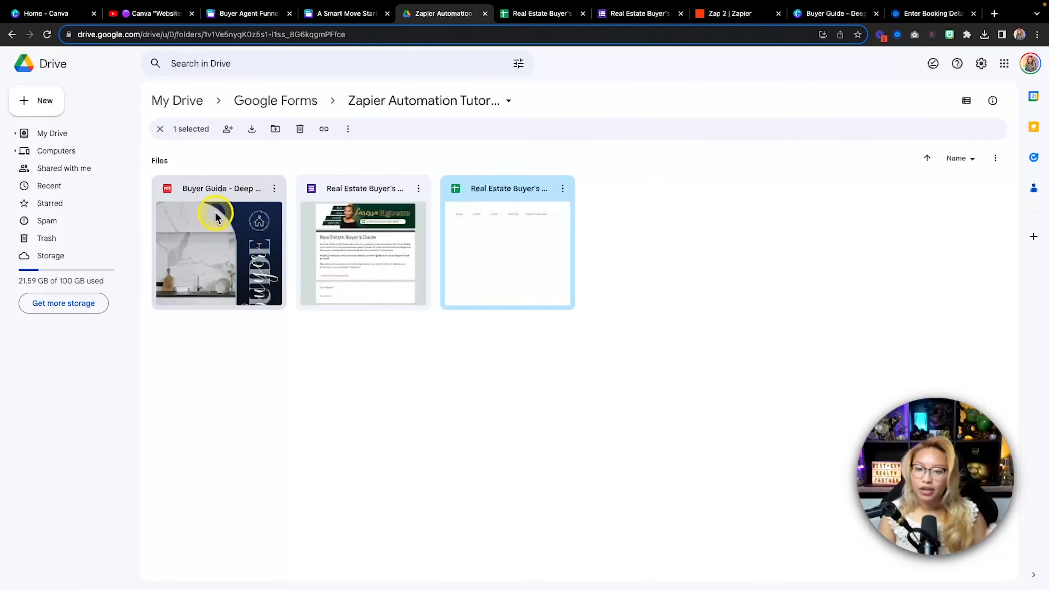
double_click(225, 247)
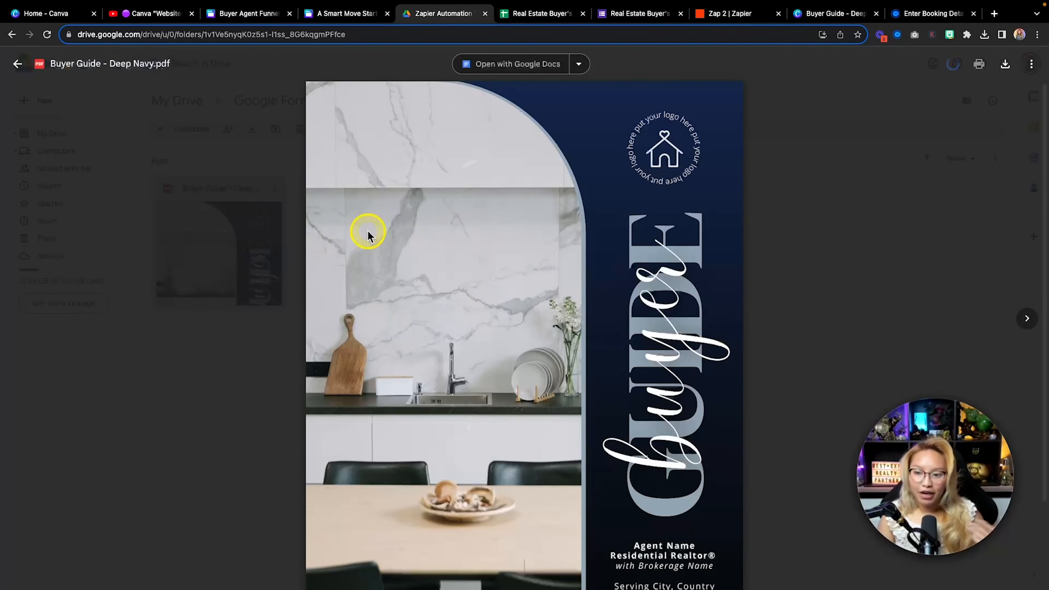
scroll(801, 283, "down", 10)
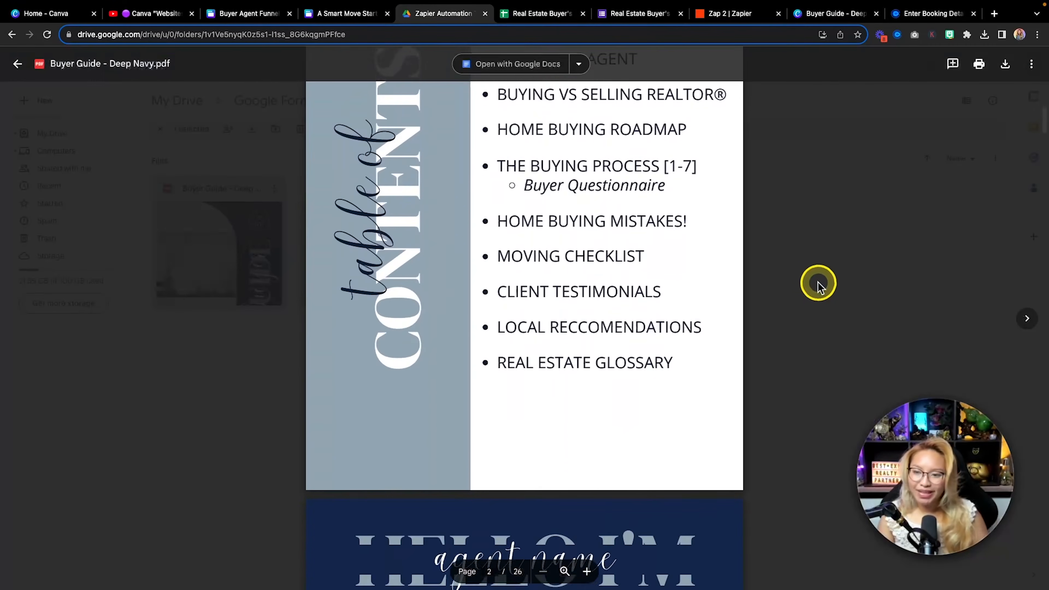
left_click(841, 284)
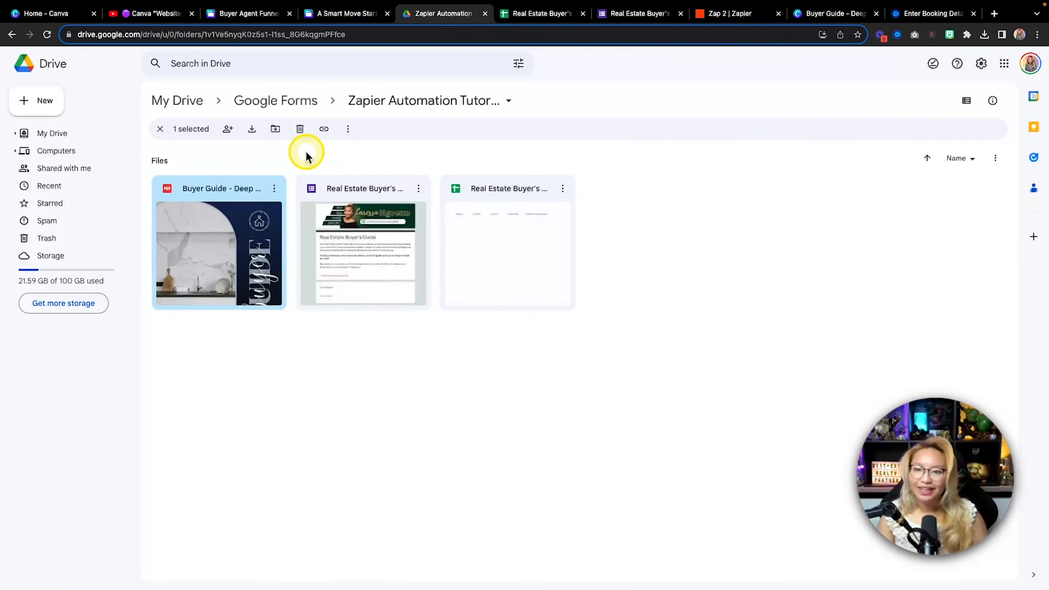
left_click(833, 14)
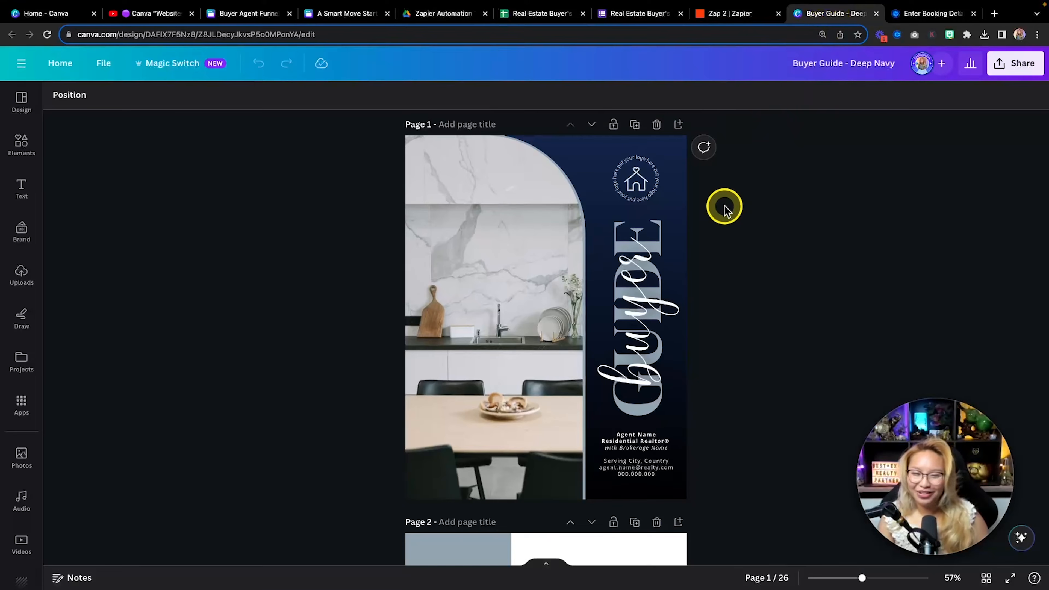
scroll(725, 209, "down", 2)
scroll(725, 209, "up", 2)
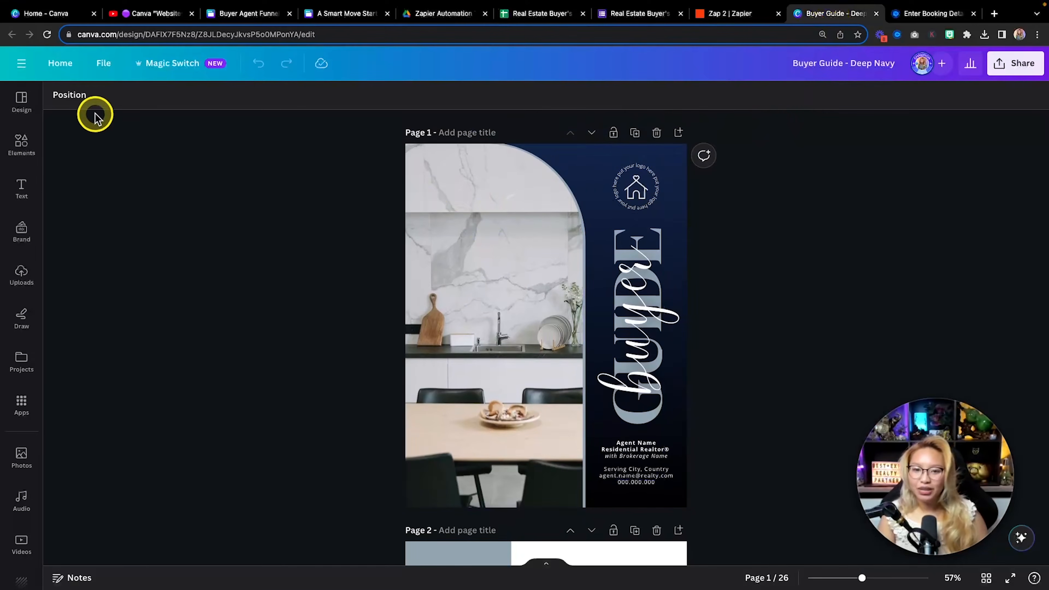
left_click(102, 64)
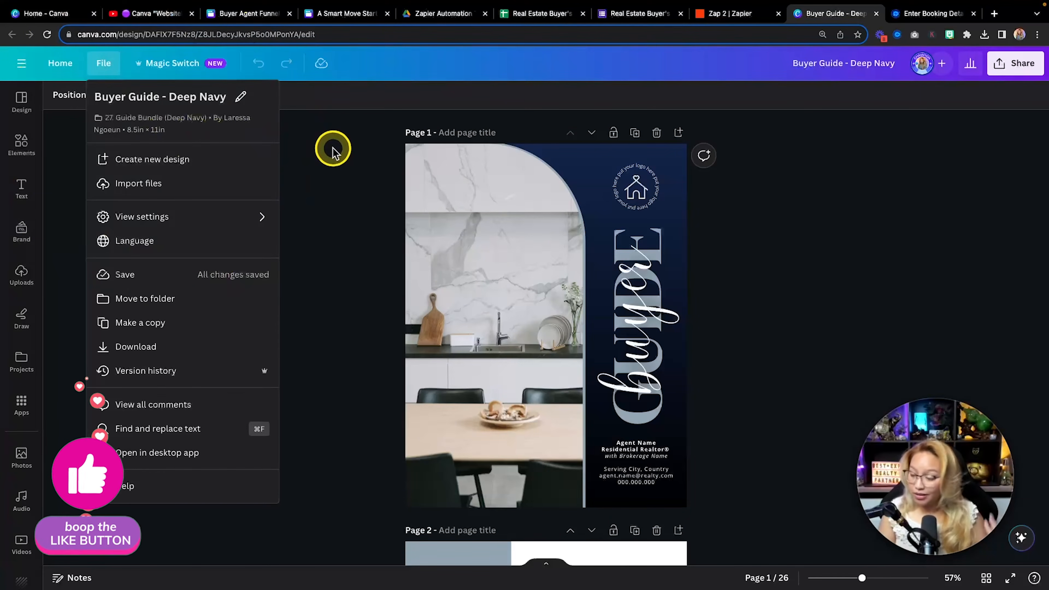
left_click(986, 578)
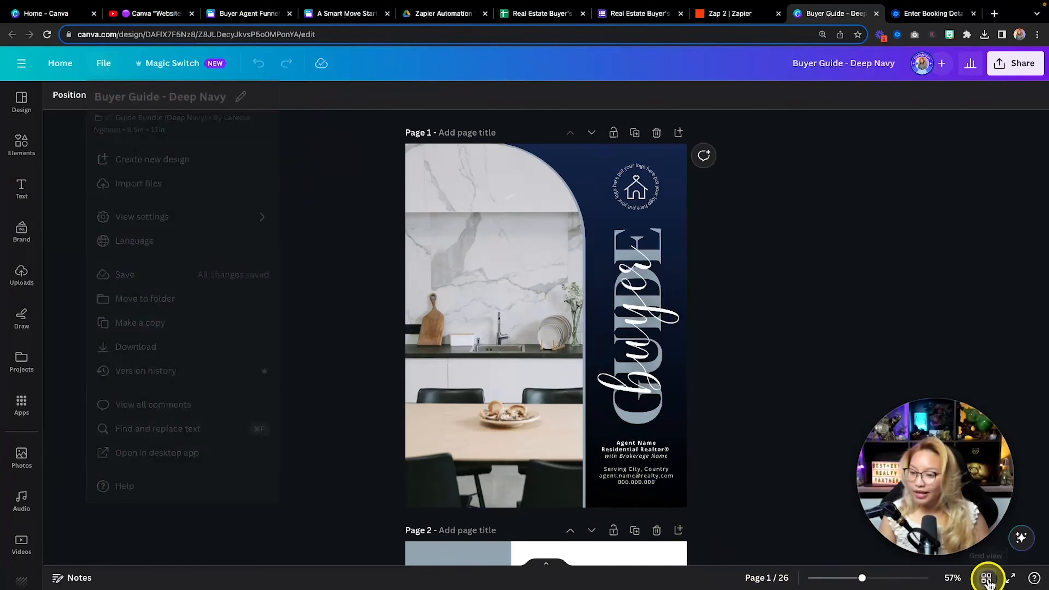
scroll(485, 399, "down", 4)
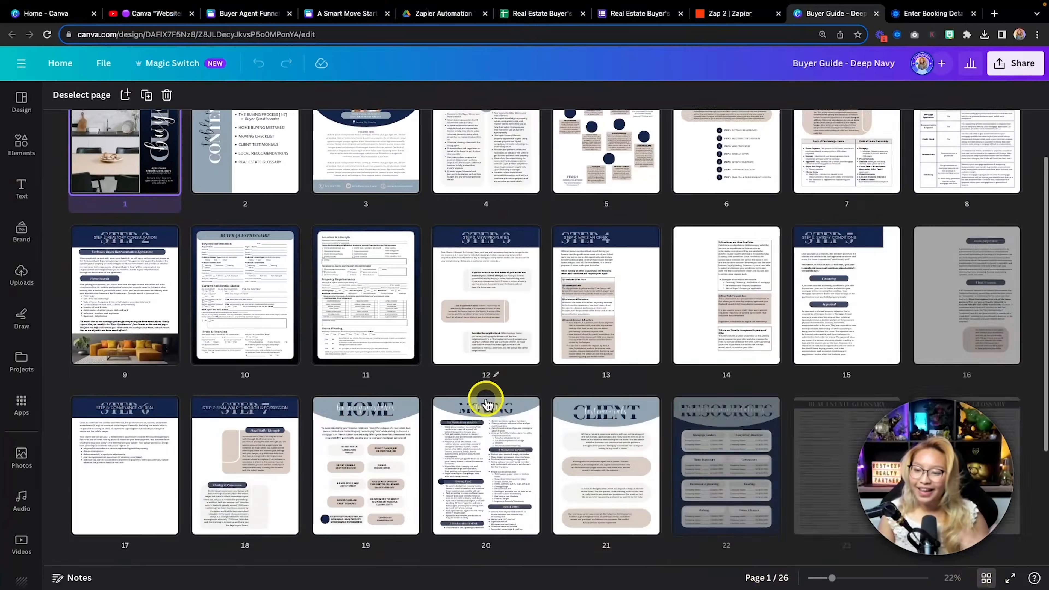
scroll(485, 397, "up", 5)
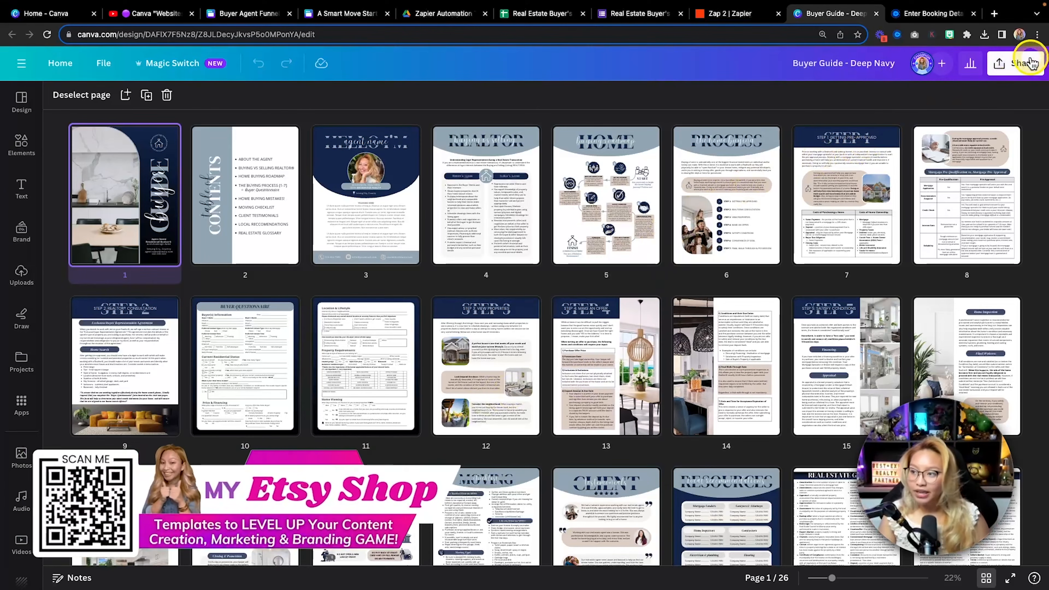
left_click(1013, 66)
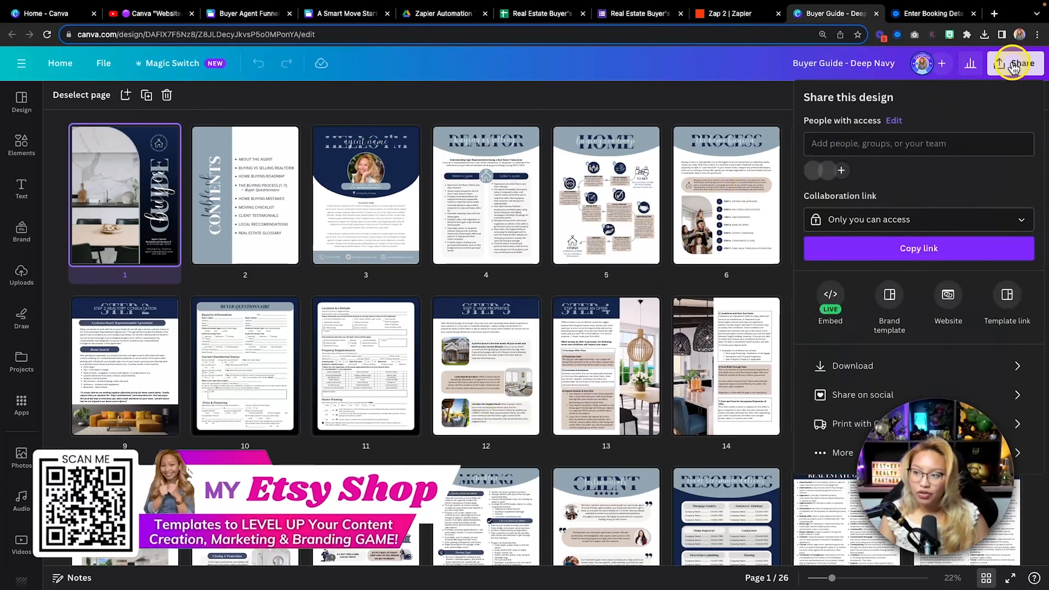
left_click(878, 367)
left_click(844, 149)
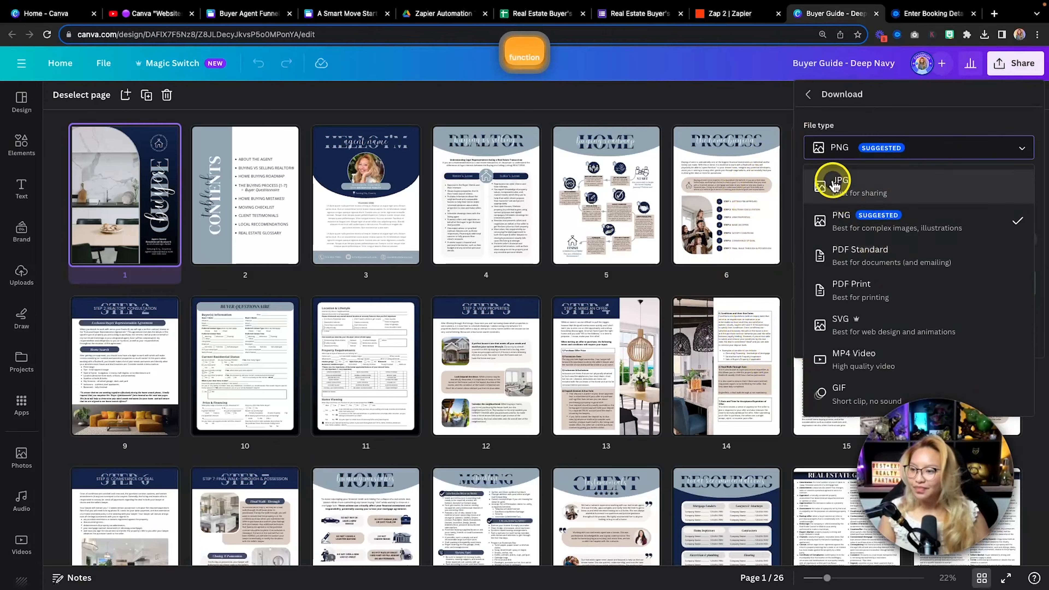
left_click(720, 70)
left_click(453, 16)
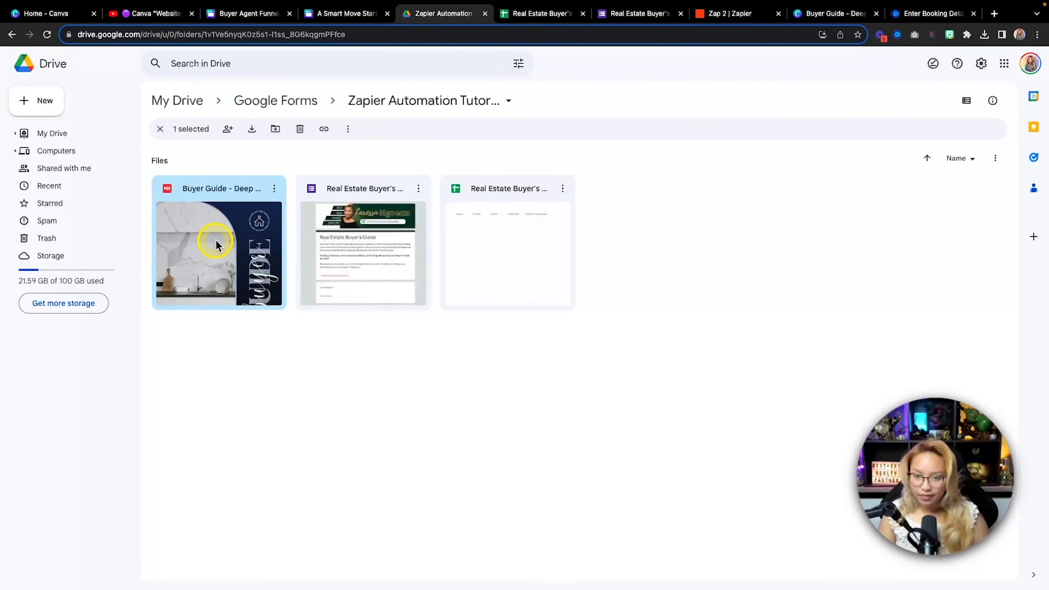
Change the Buyer Guide - Deep Navy PDF's General access from Restricted to Anyone with the link, Viewer
double_click(252, 238)
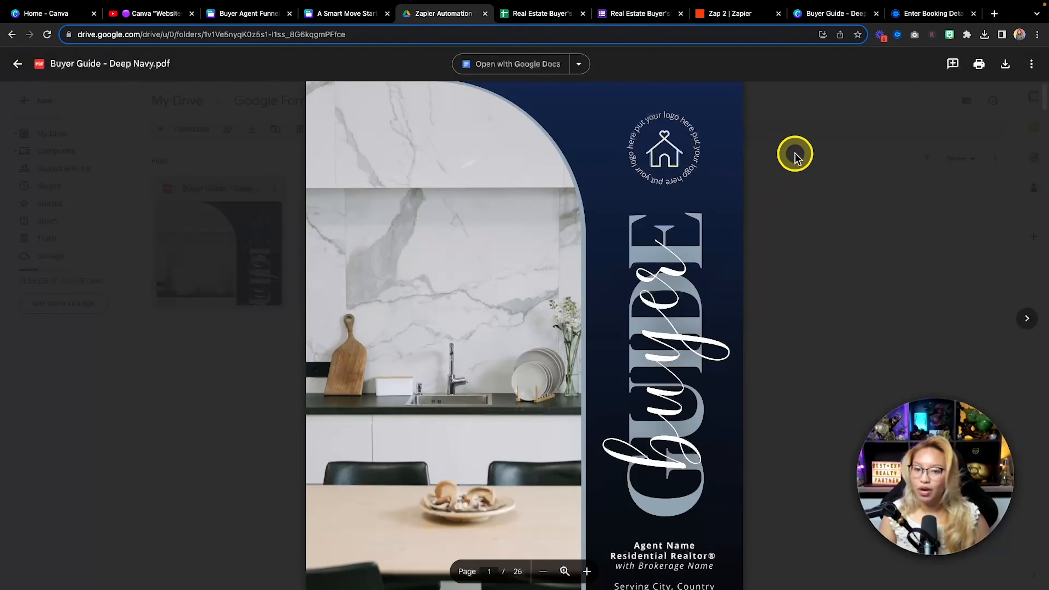
key("fn")
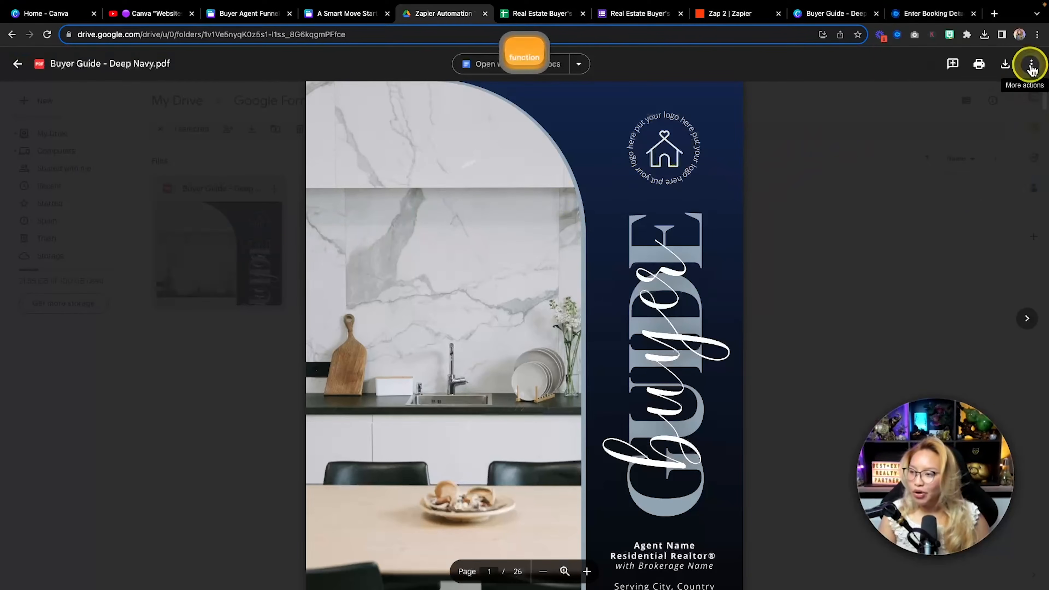
left_click(1031, 63)
key("fn")
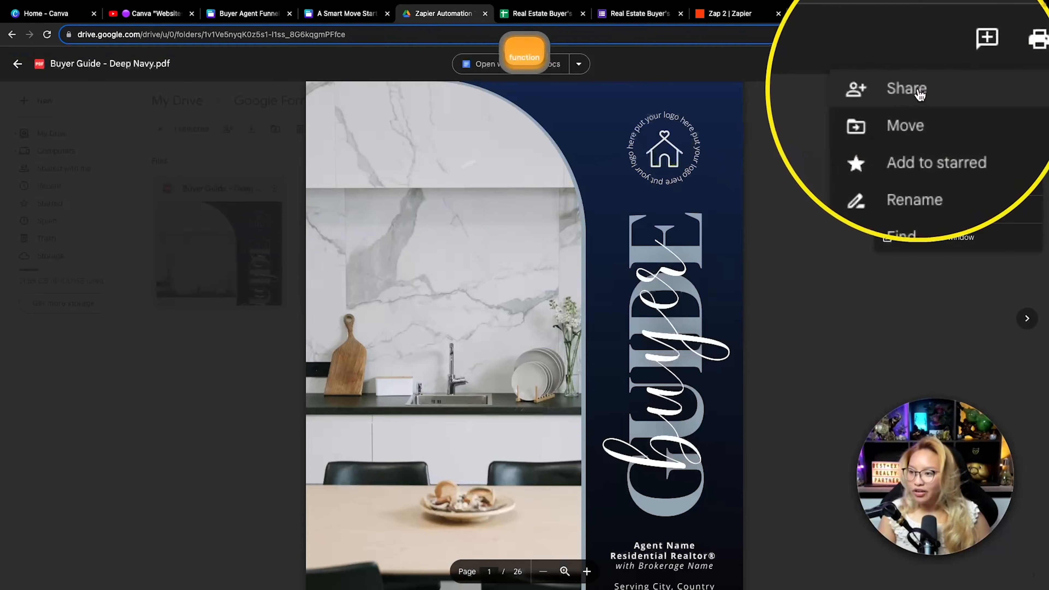
left_click(919, 90)
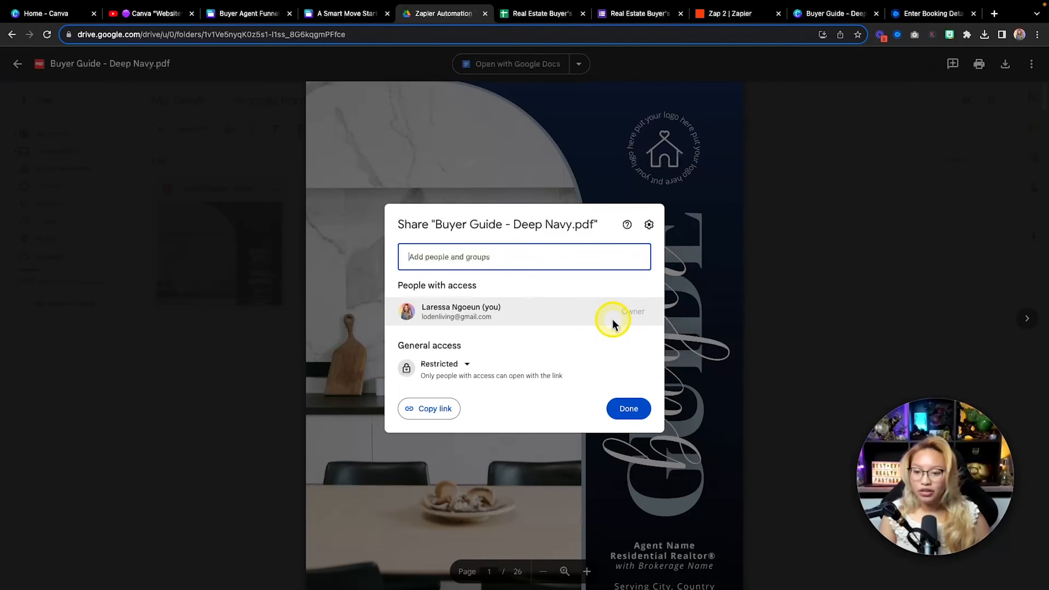
key("fn")
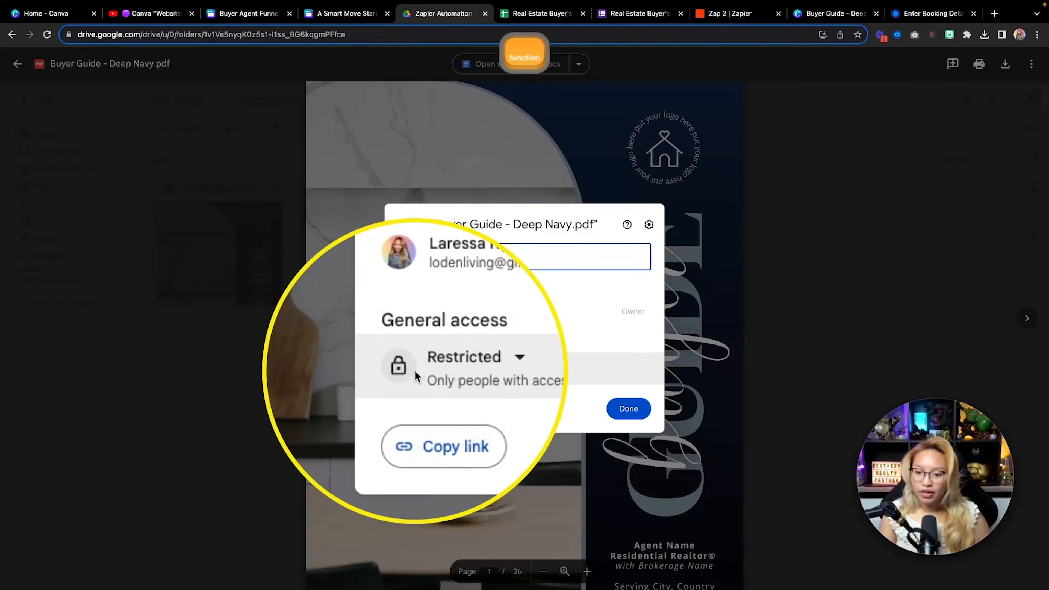
left_click(461, 369)
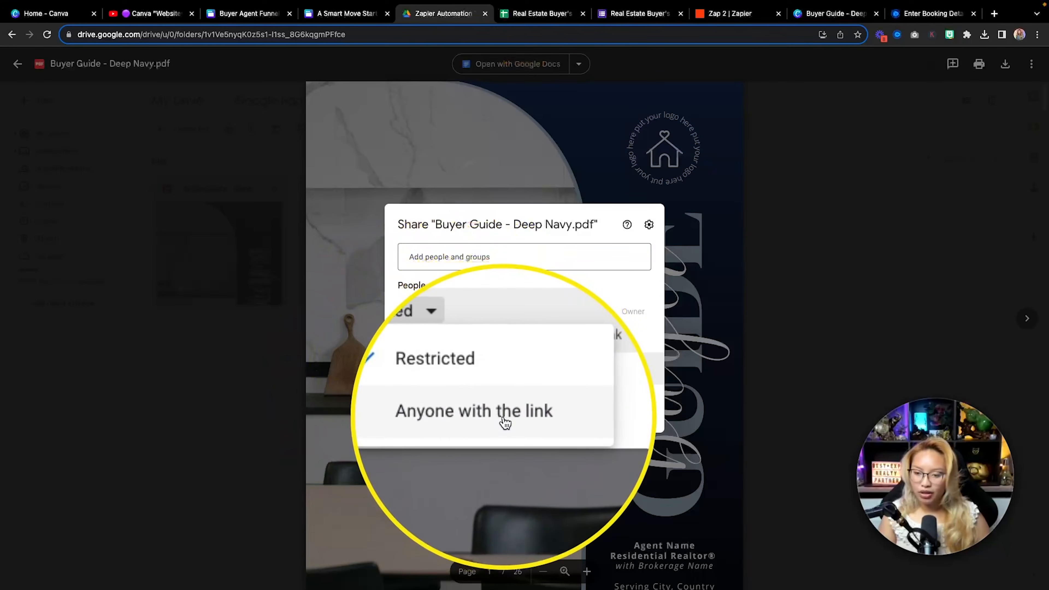
left_click(504, 418)
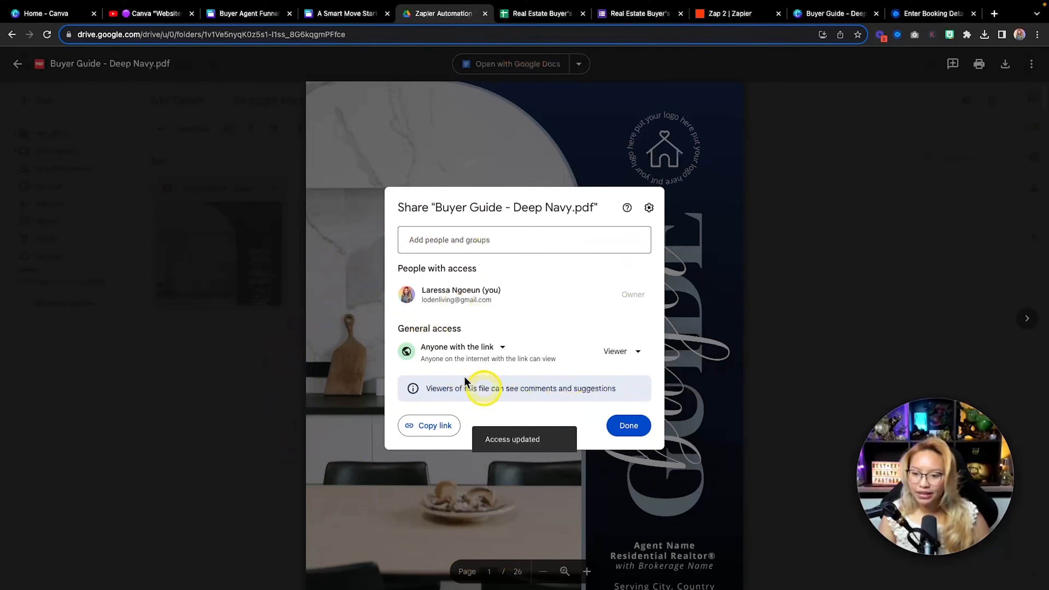
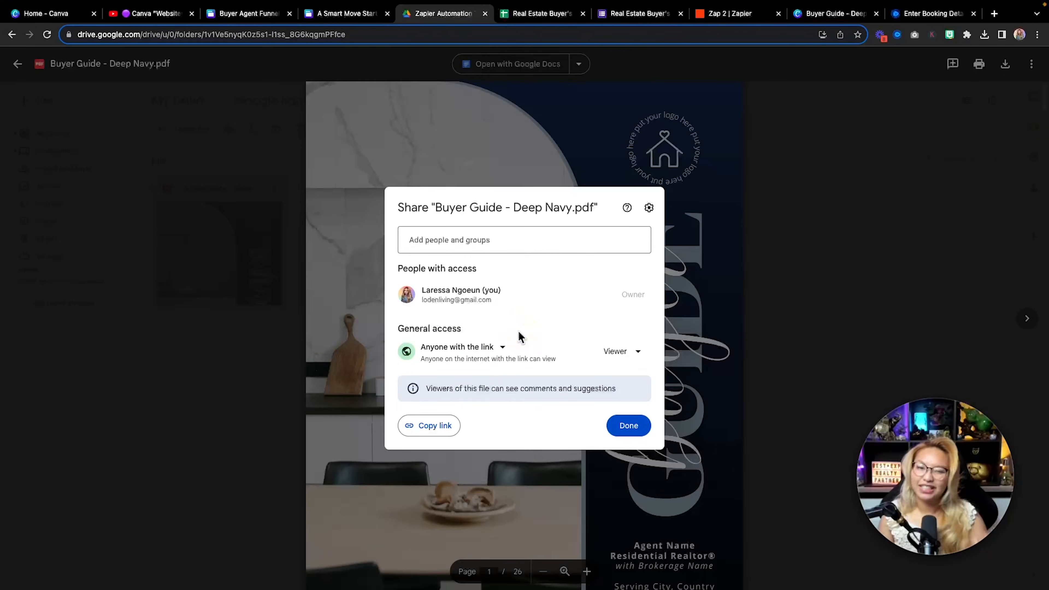
Copy the anyone-with-the-link share link for the Buyer Guide - Deep Navy PDF
left_click(510, 352)
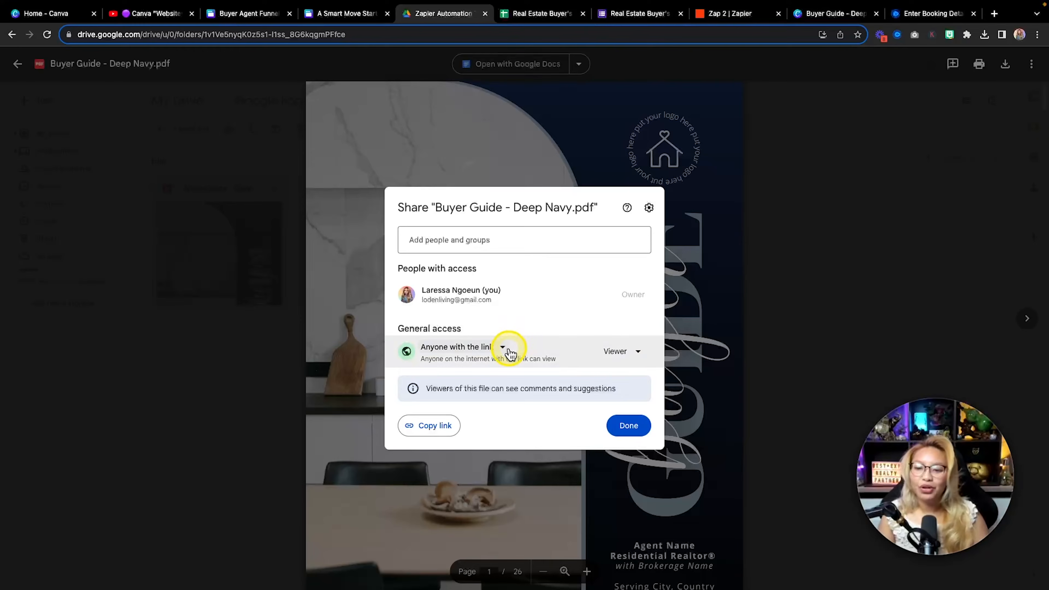
left_click(423, 433)
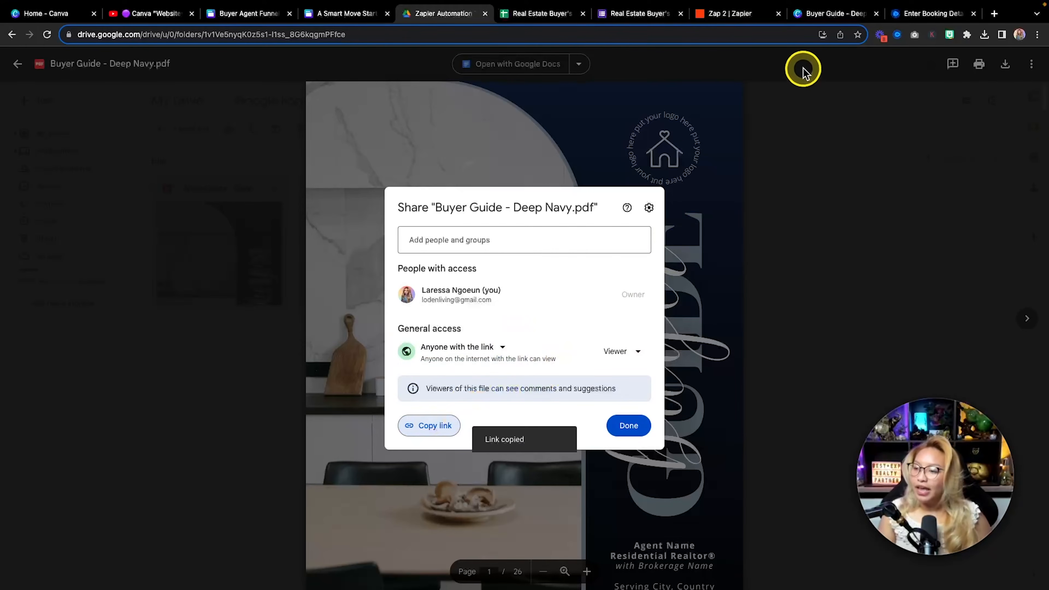
Paste the buyer guide's Drive link on its own line in the Gmail email body, followed by a blank line
left_click(737, 15)
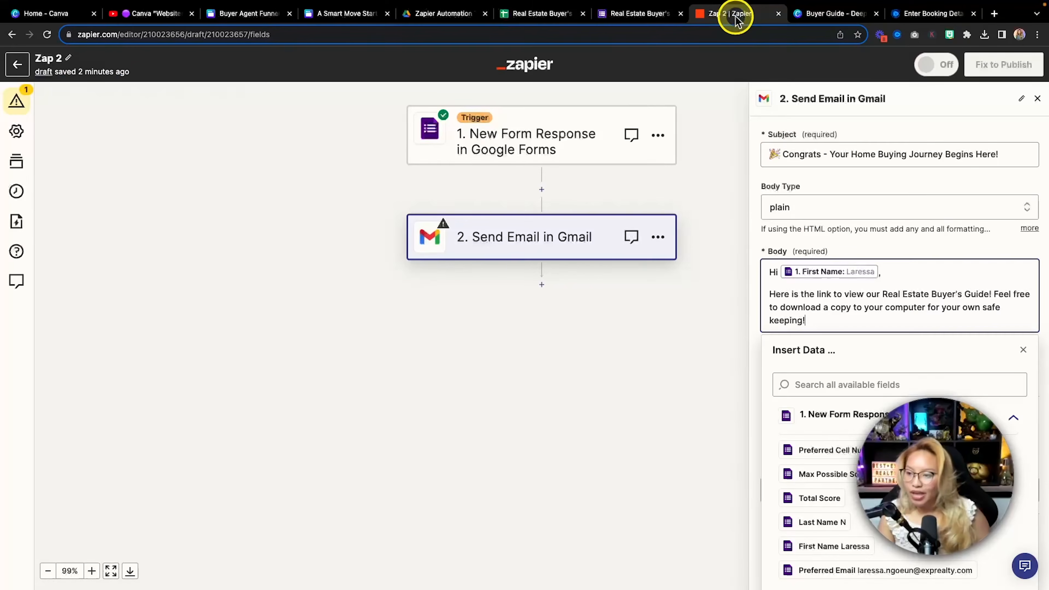
key("Return")
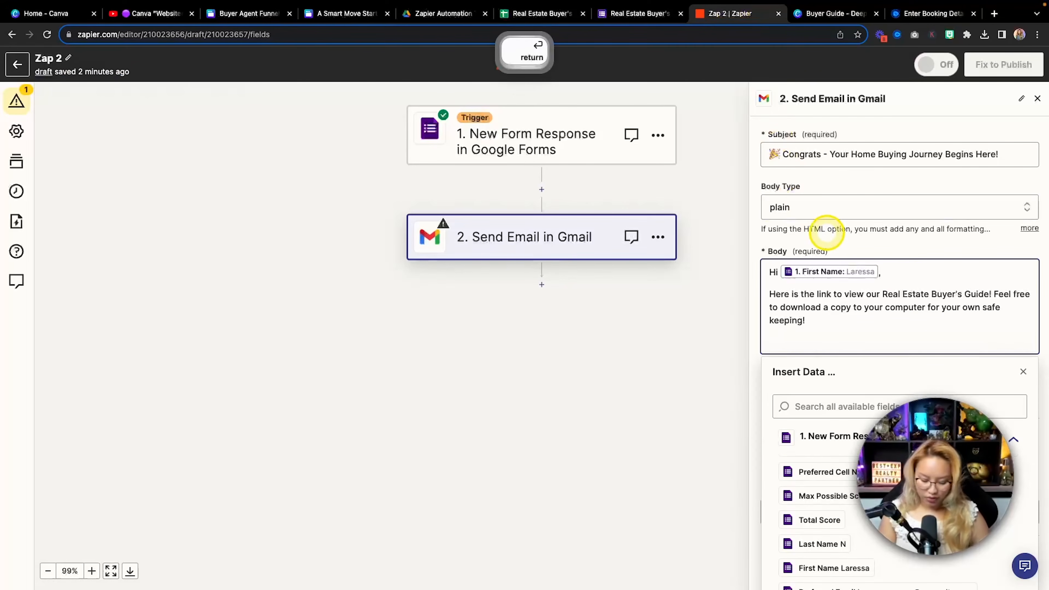
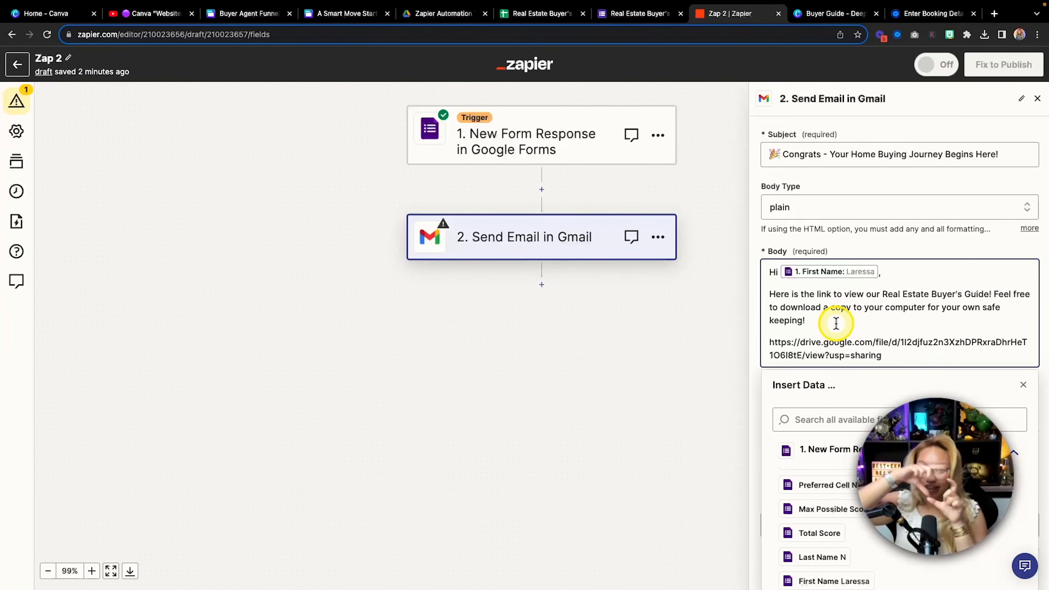
left_click(909, 355)
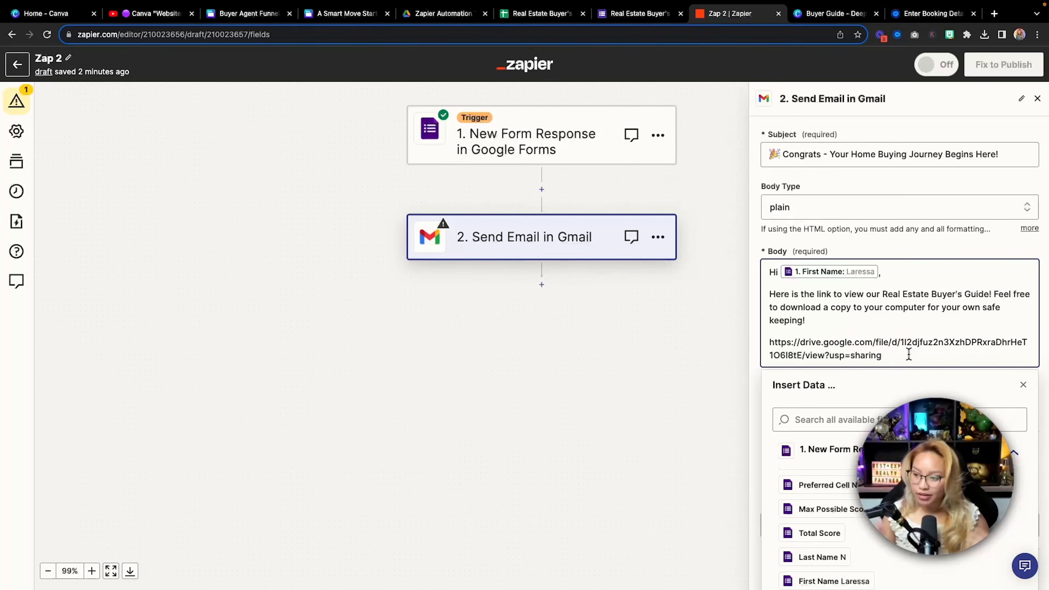
key("Return")
left_click(908, 355)
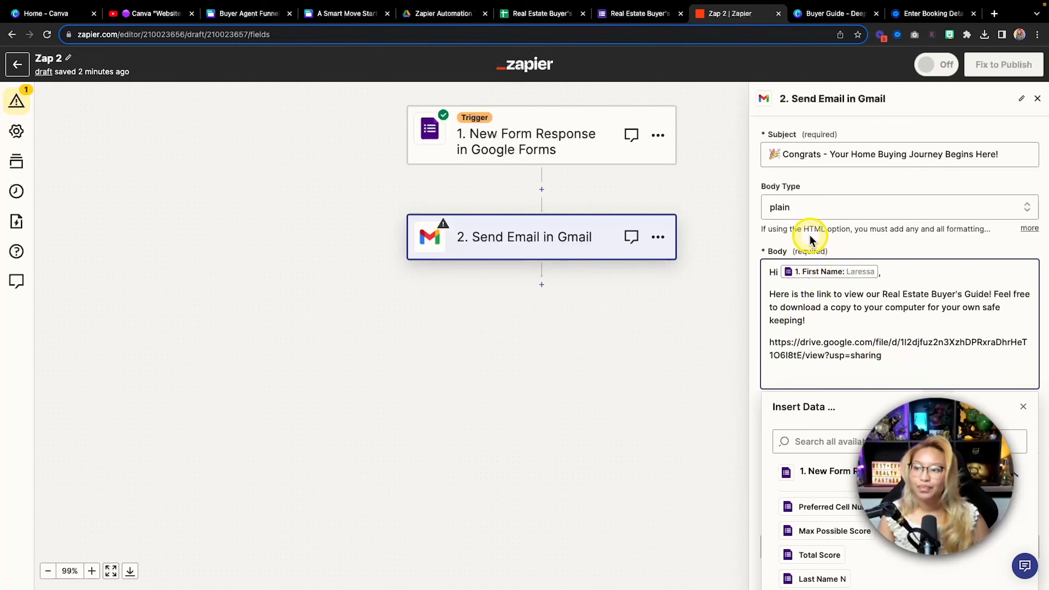
left_click(828, 15)
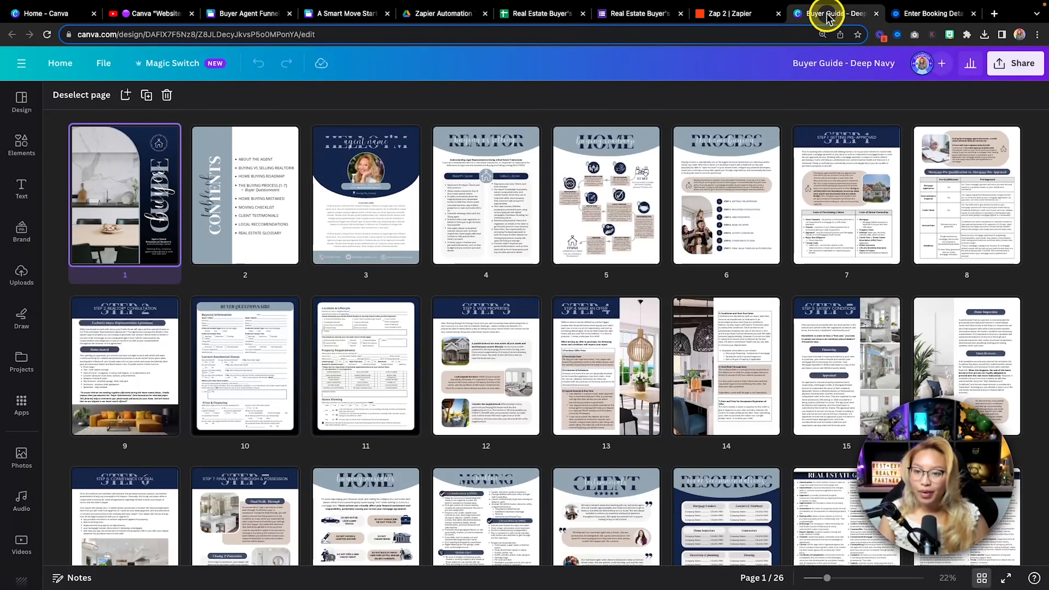
Generate a view-only link for the Buyer Guide - Deep Navy design and copy it
left_click(1010, 64)
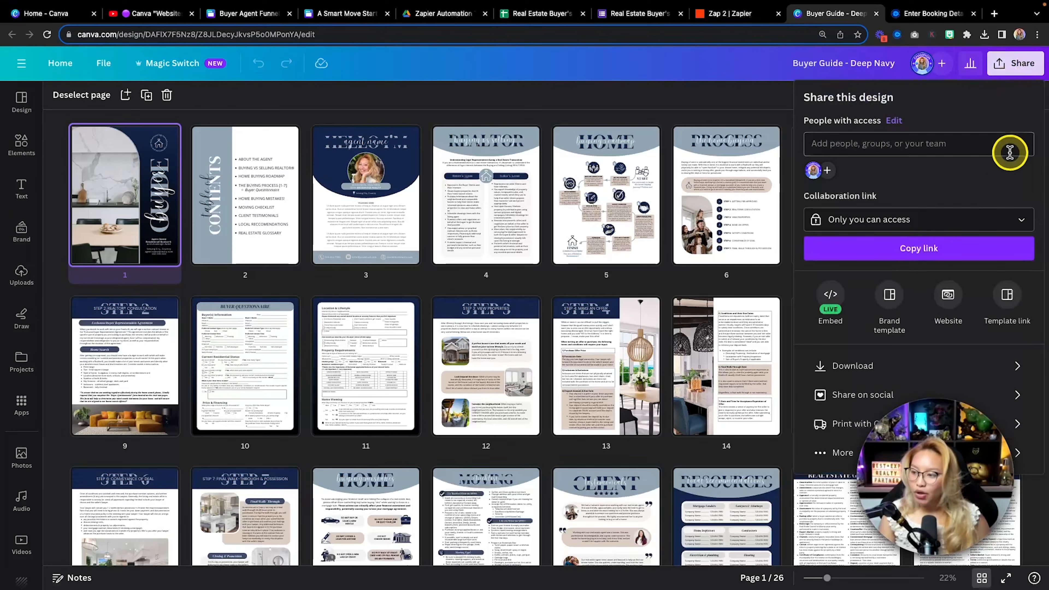
left_click(849, 453)
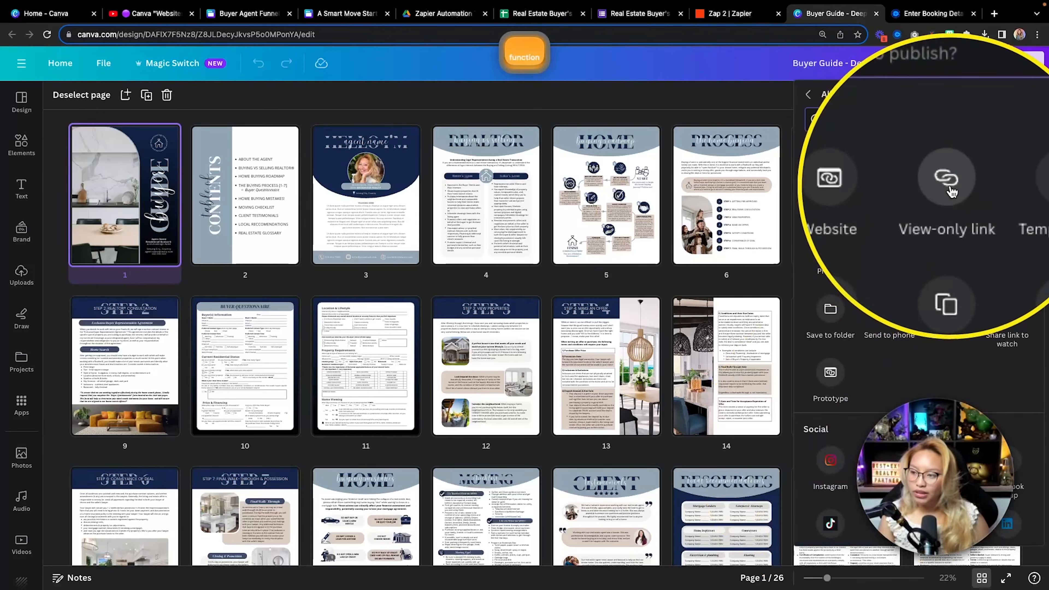
left_click(946, 179)
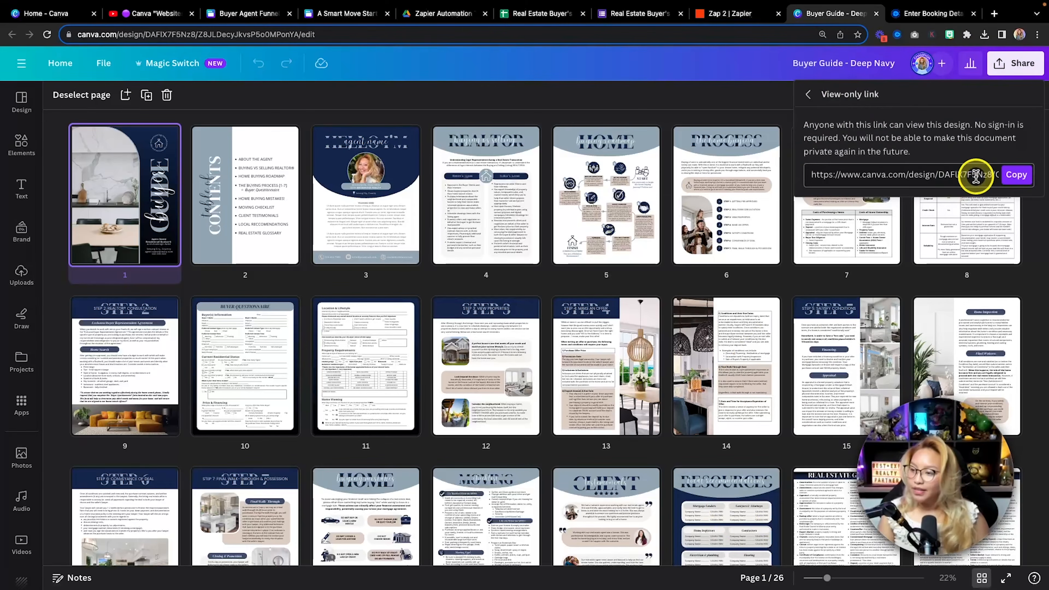
left_click(1016, 175)
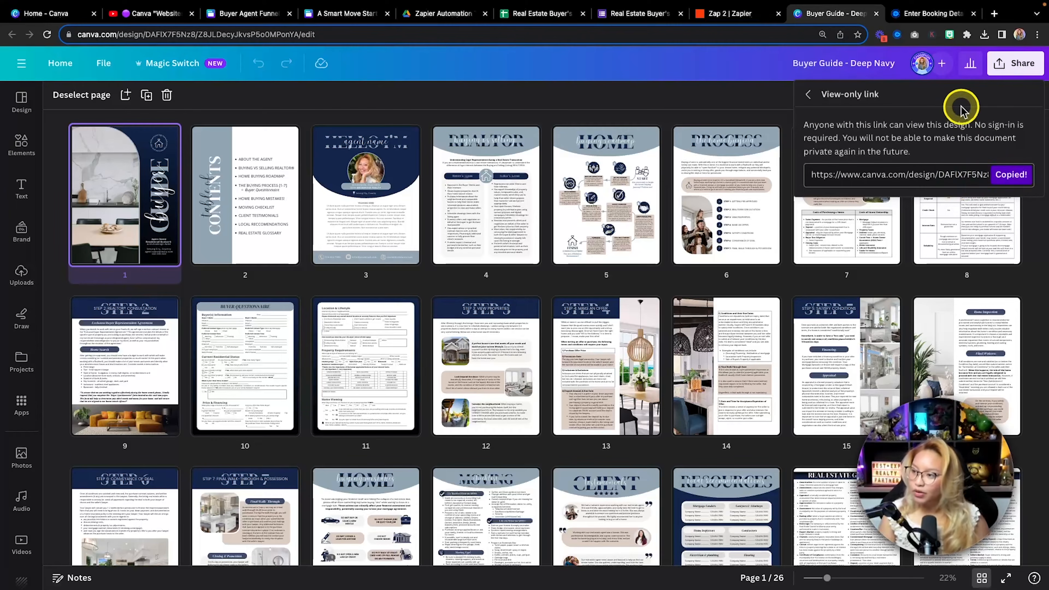
left_click(994, 13)
Load the view-only link in the new tab and page forward through the guide
key("super+v")
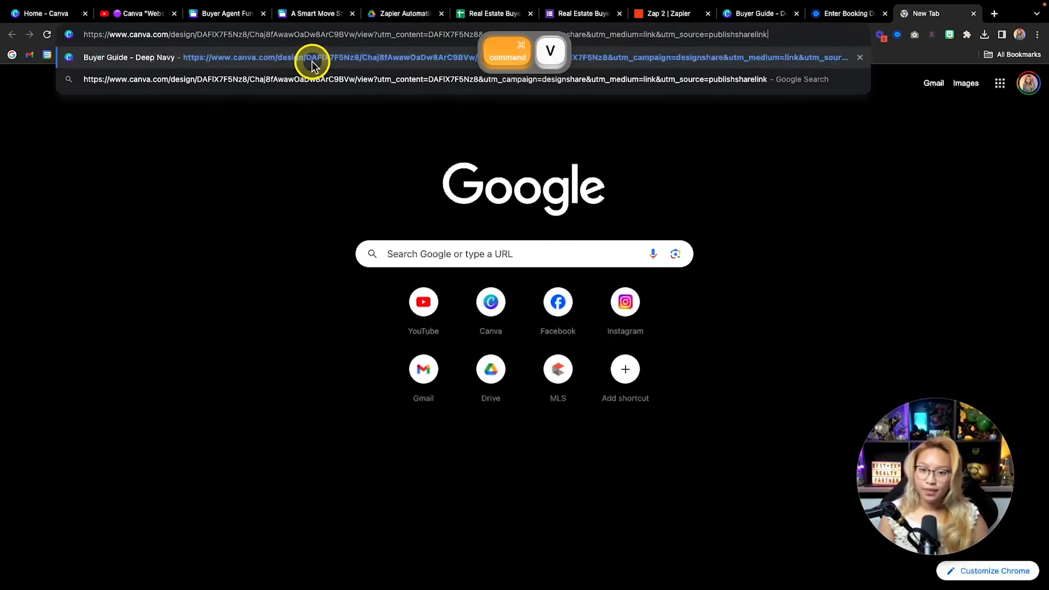
key("Return")
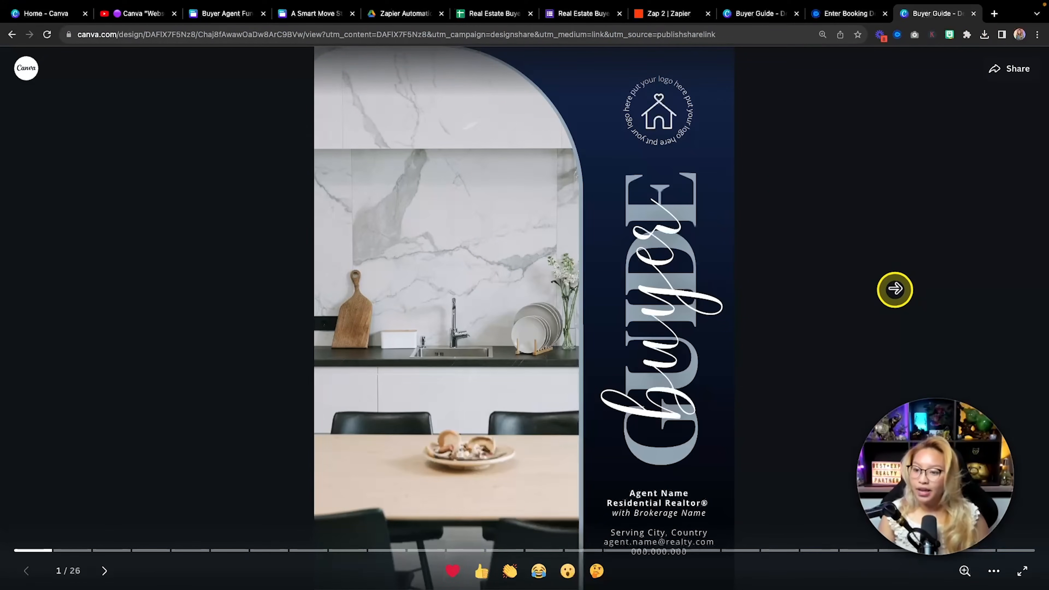
left_click(888, 290)
left_click(888, 289)
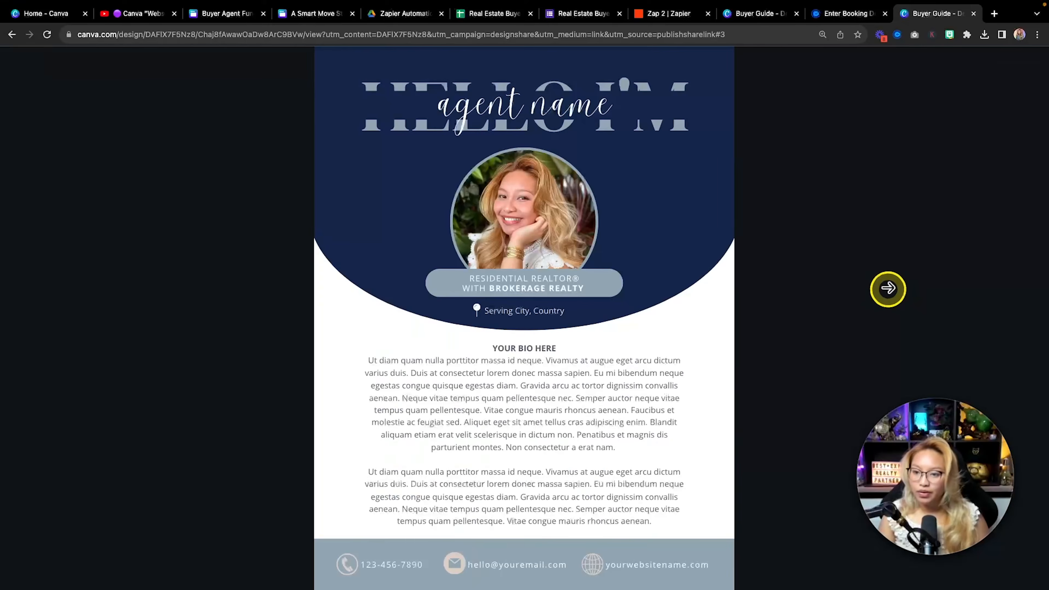
left_click(888, 290)
left_click(887, 289)
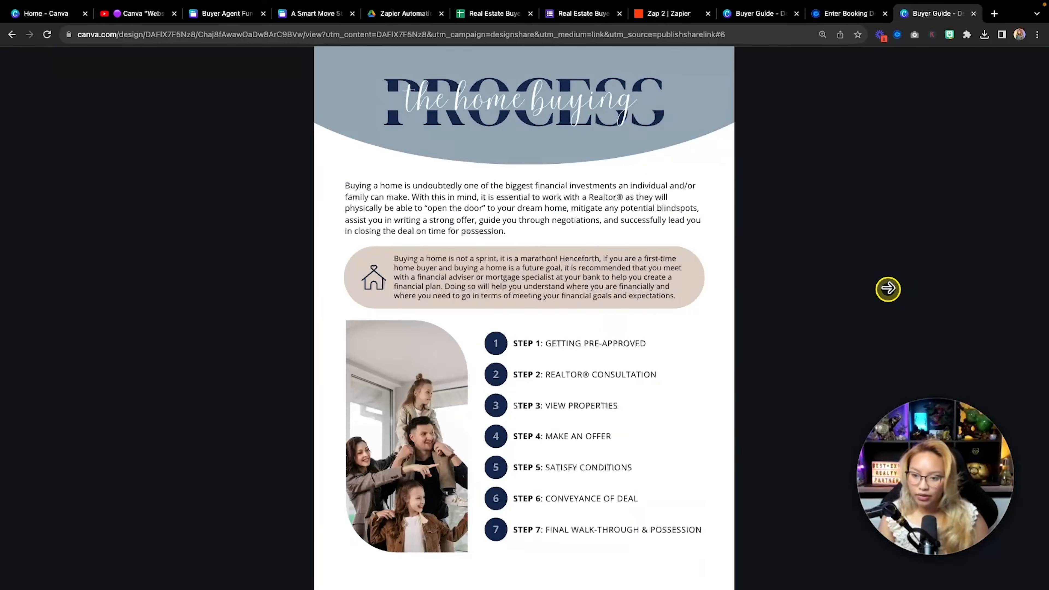
left_click(888, 289)
left_click(888, 289)
Page back through the guide to its cover, then return to the design editor
left_click(98, 307)
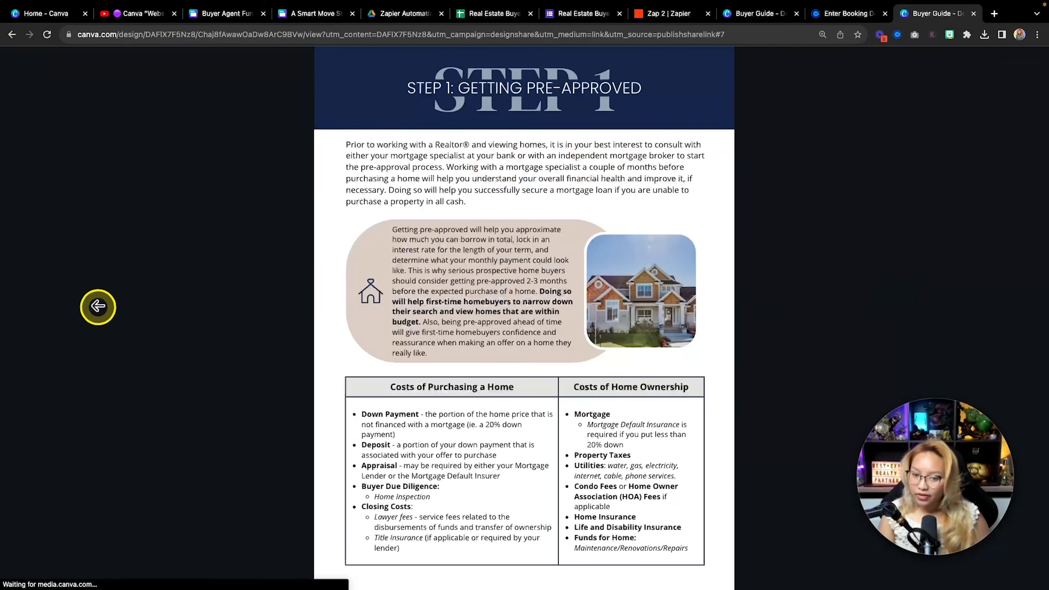
left_click(98, 307)
left_click(98, 306)
left_click(98, 307)
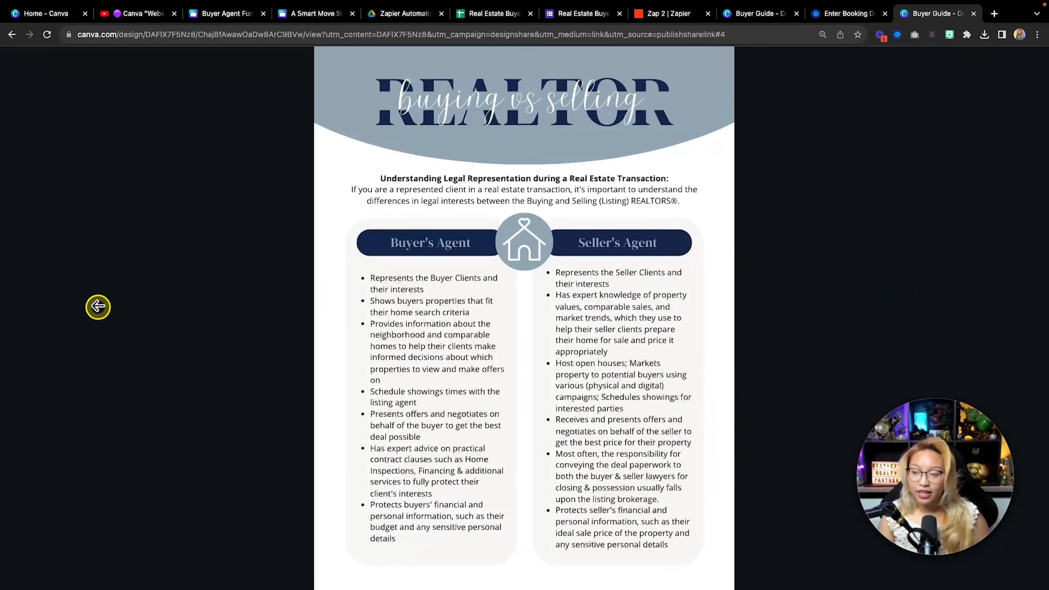
left_click(99, 306)
left_click(129, 298)
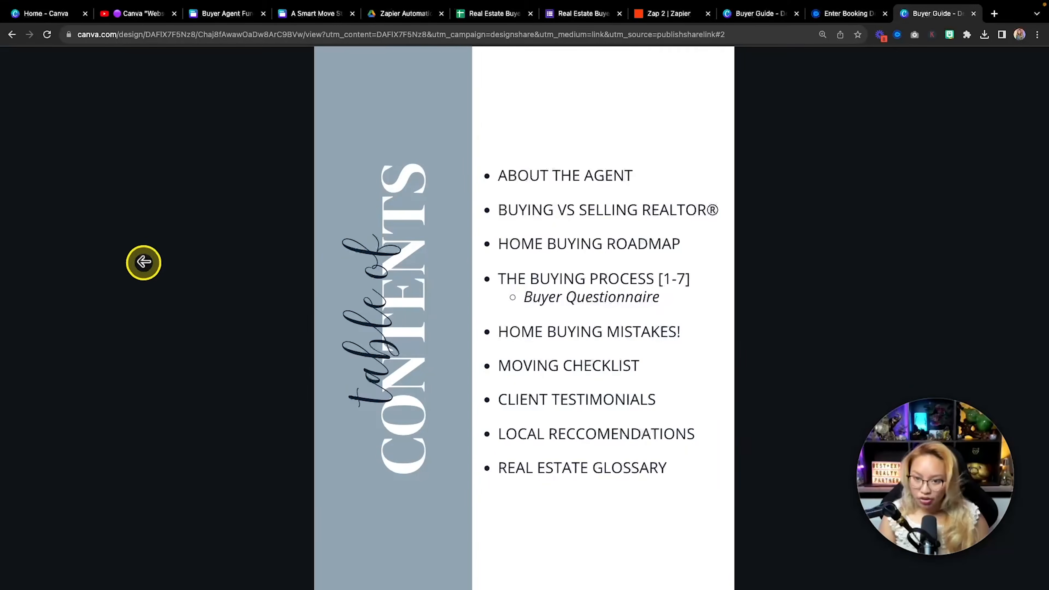
left_click(142, 262)
left_click(762, 17)
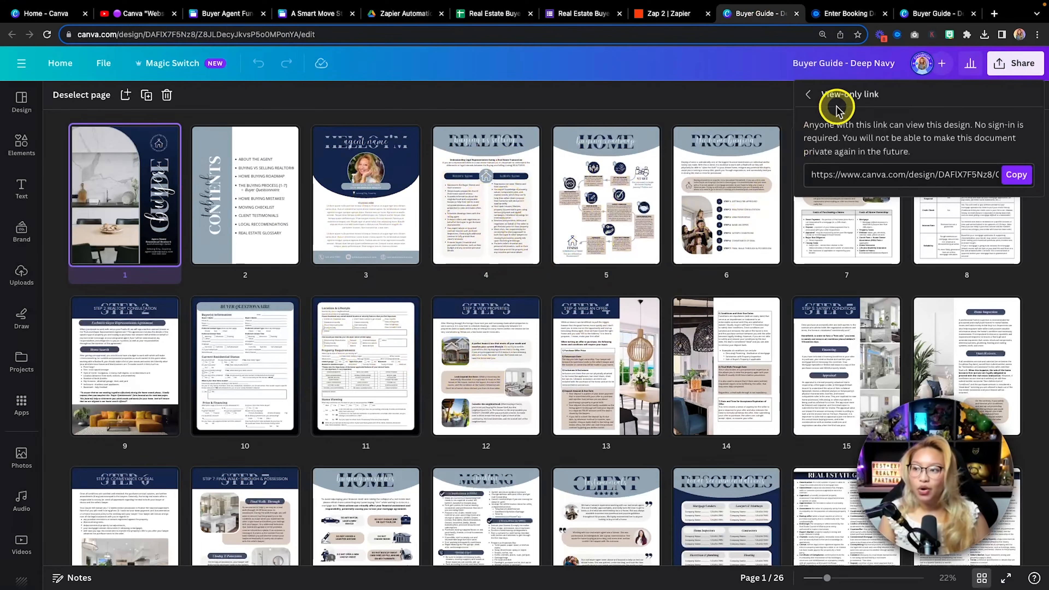
Close the Drive PDF's Share dialog and copy the Canva view-only link again
left_click(932, 14)
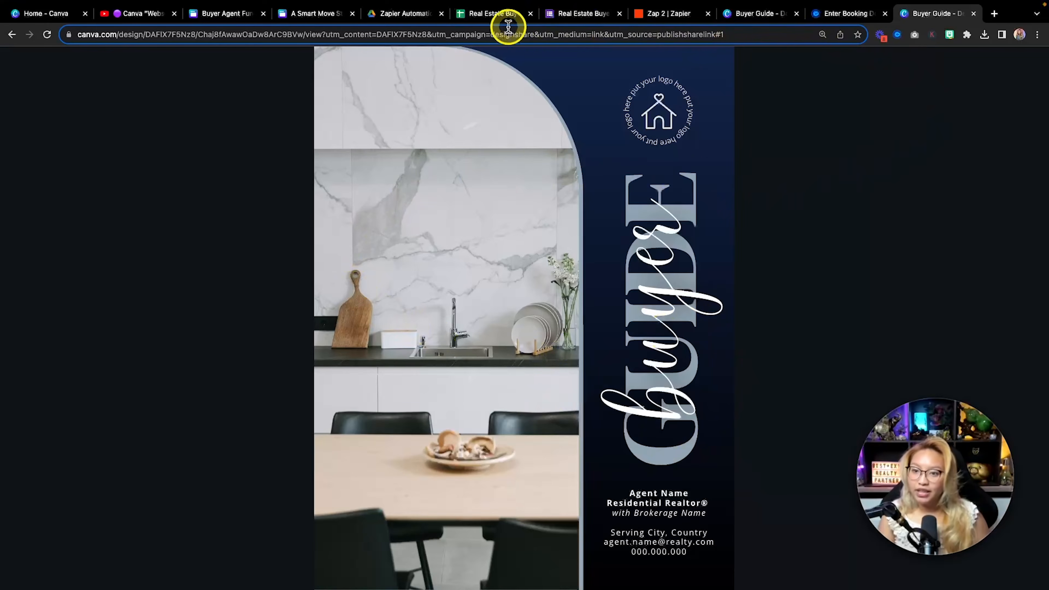
left_click(410, 14)
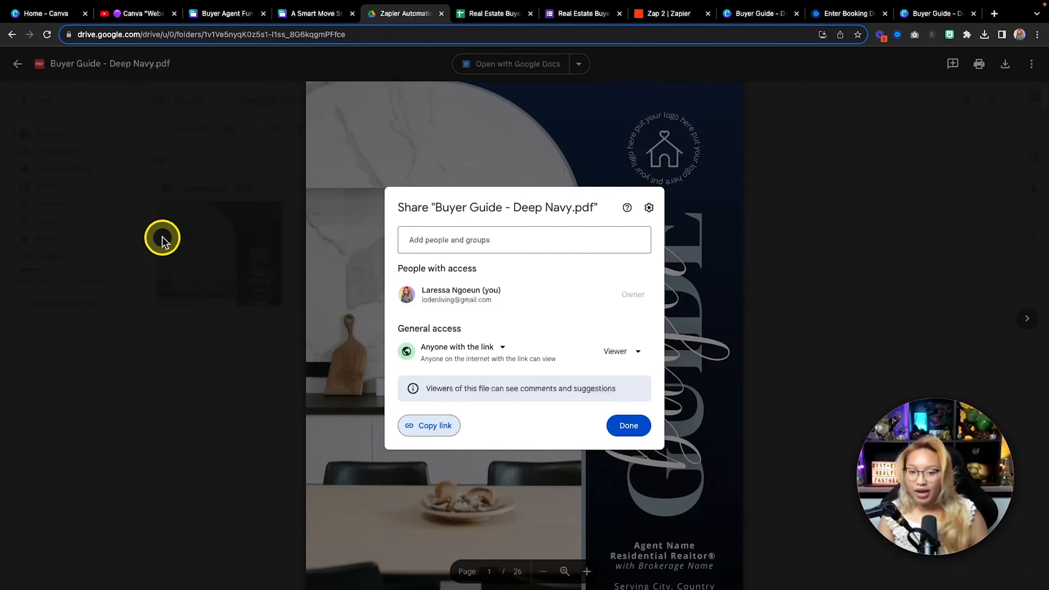
left_click(220, 228)
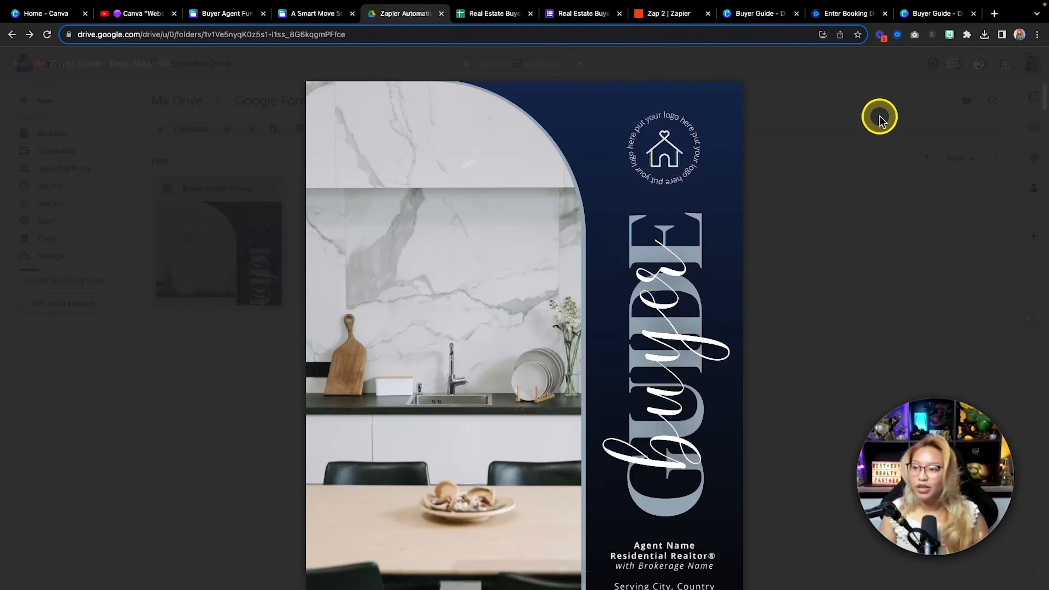
left_click(964, 16)
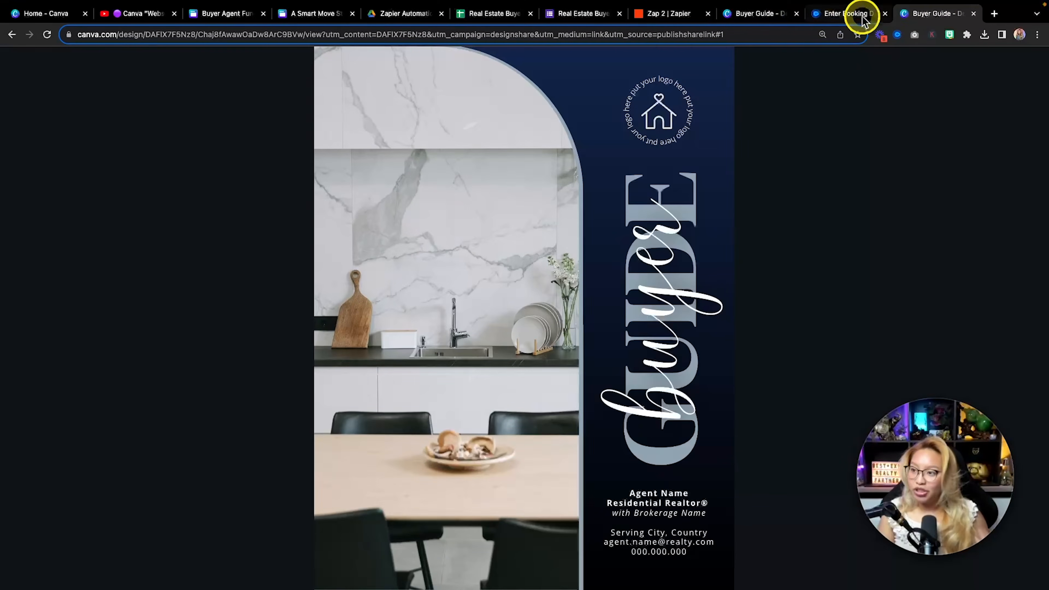
left_click(761, 13)
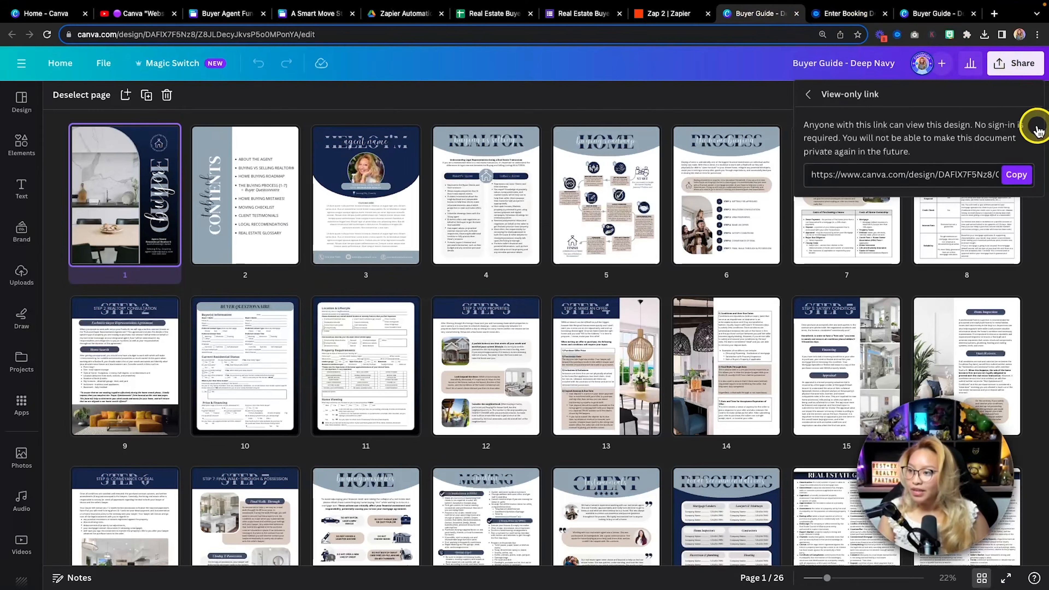
left_click(1016, 175)
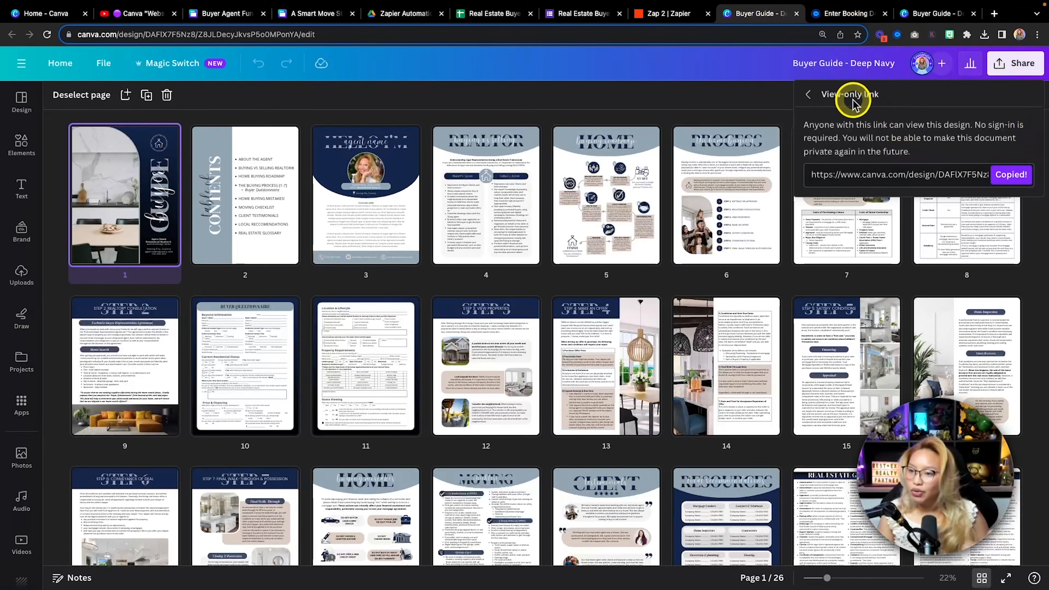
left_click(994, 14)
Start a new Bitly link to the Canva view-only link, titled 'Buyer Guide Test Automation'
type("bit")
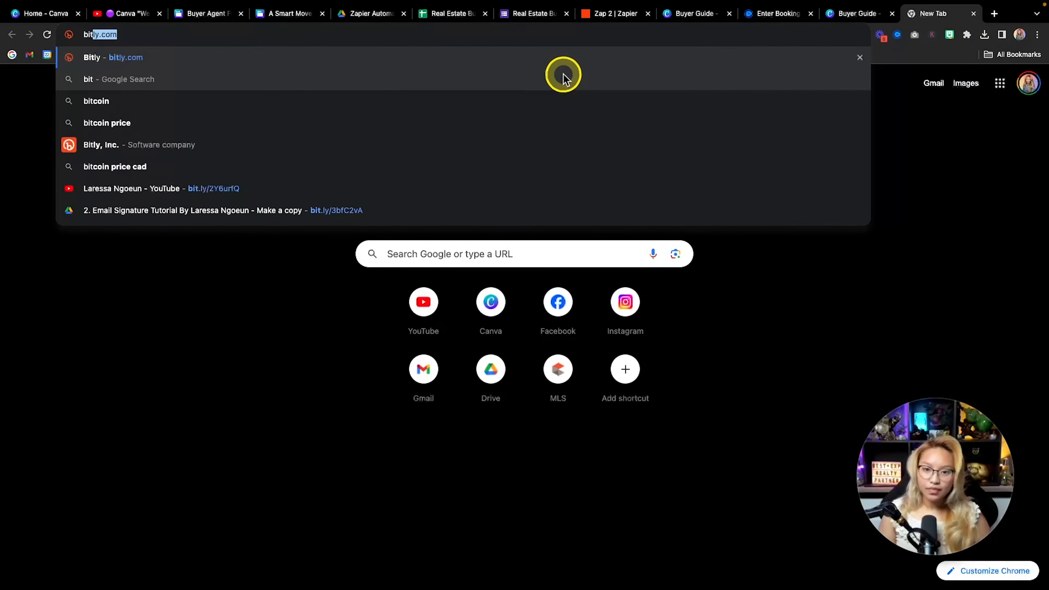
key("Return")
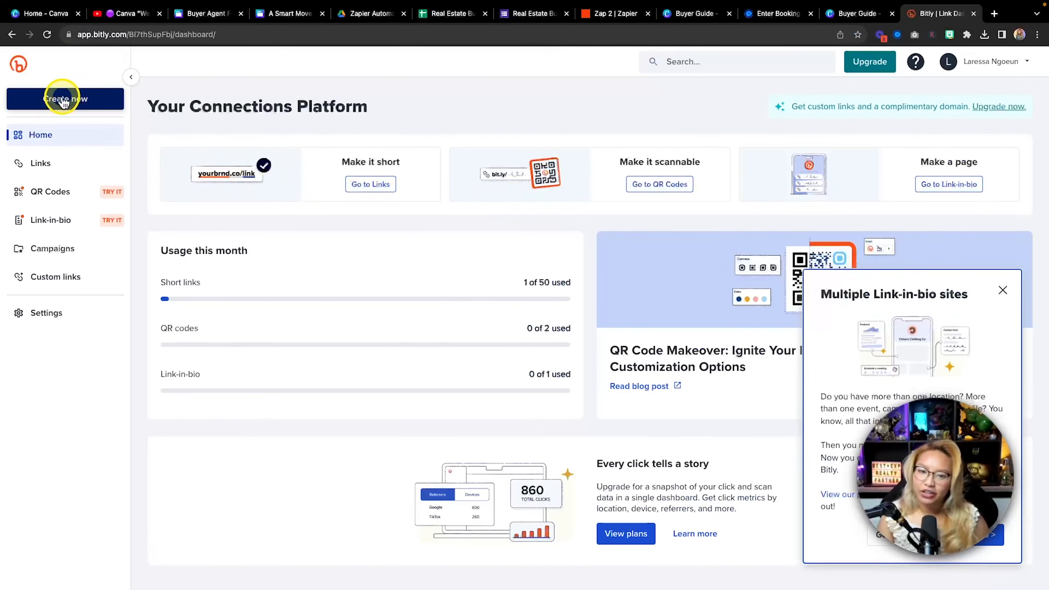
left_click(60, 98)
left_click(165, 108)
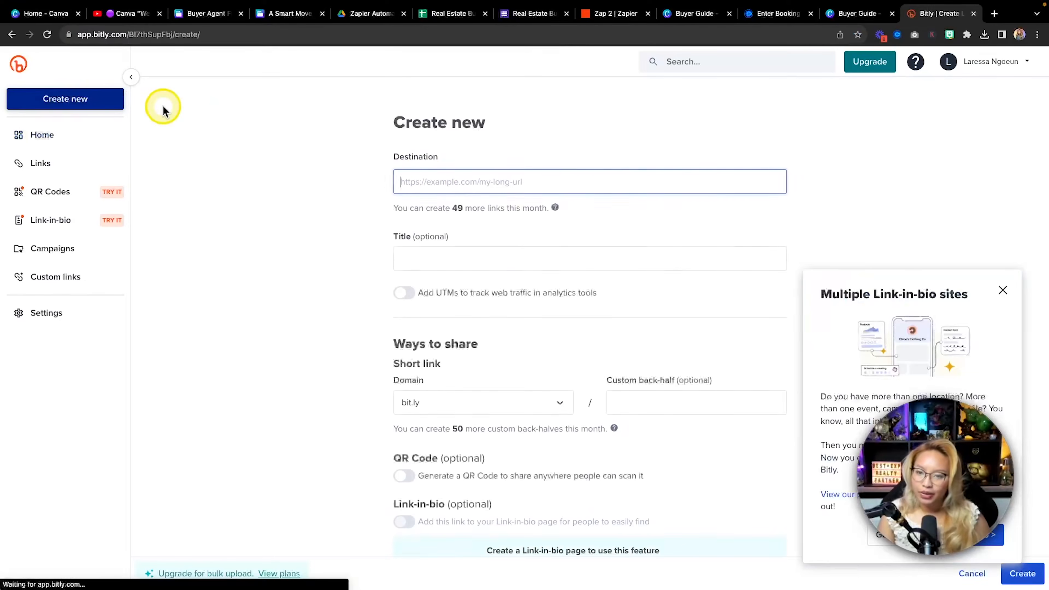
key("super+v")
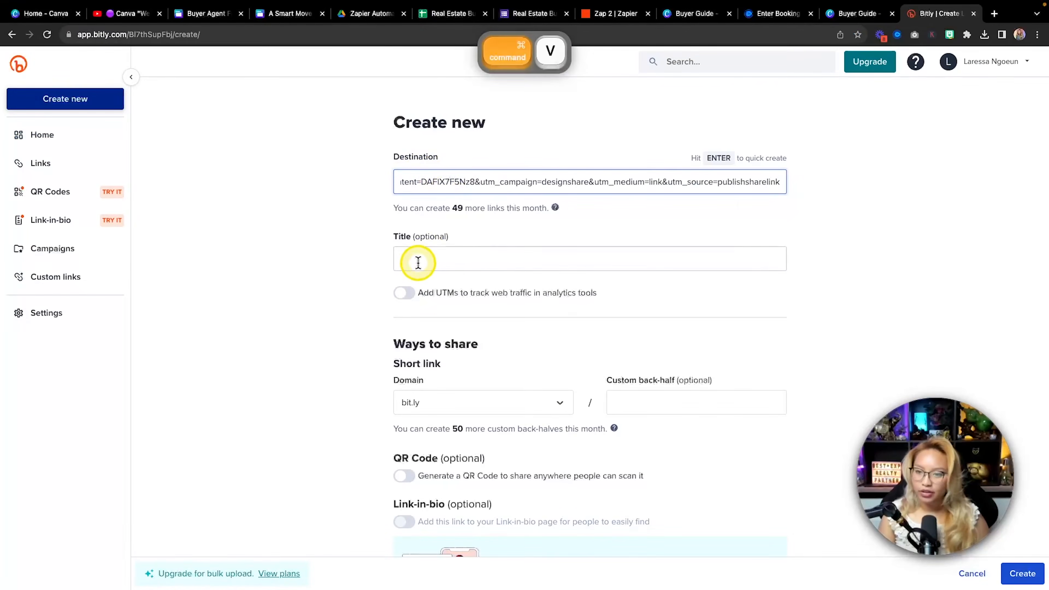
left_click(418, 261)
type("Buyer G")
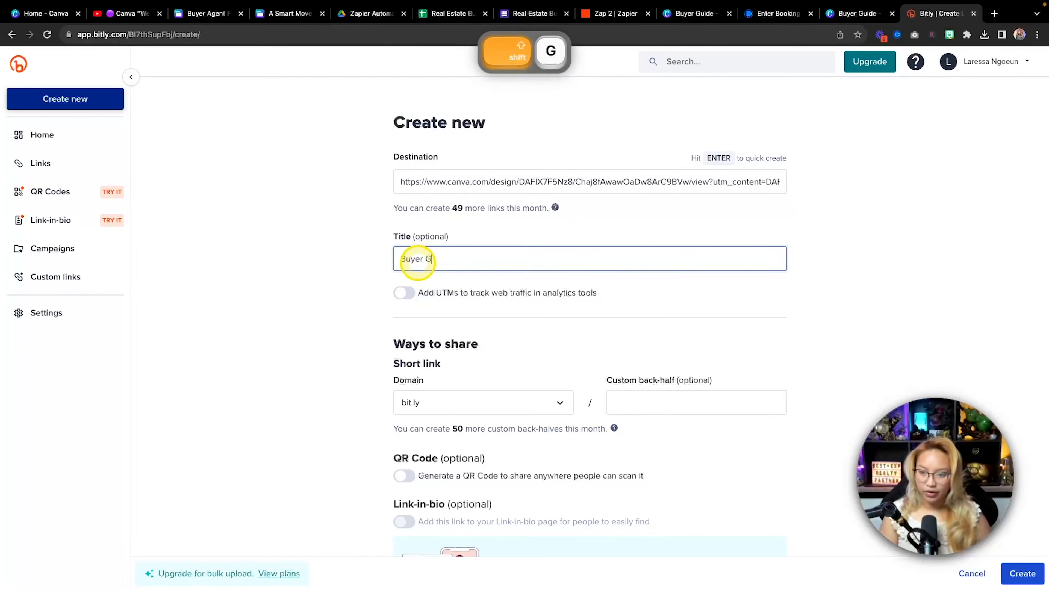
type("uide Test Automation")
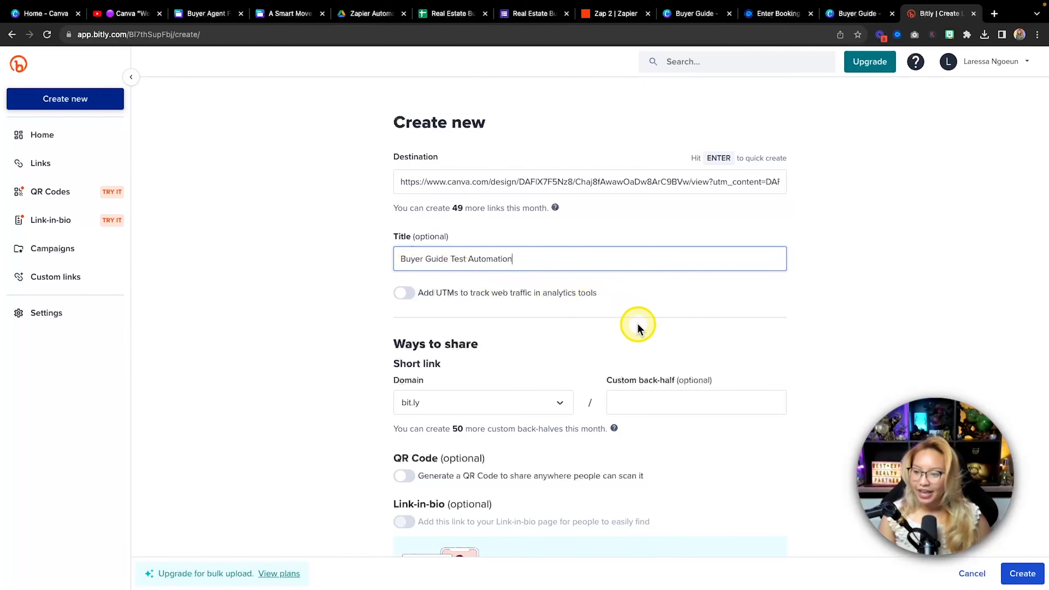
key("fn")
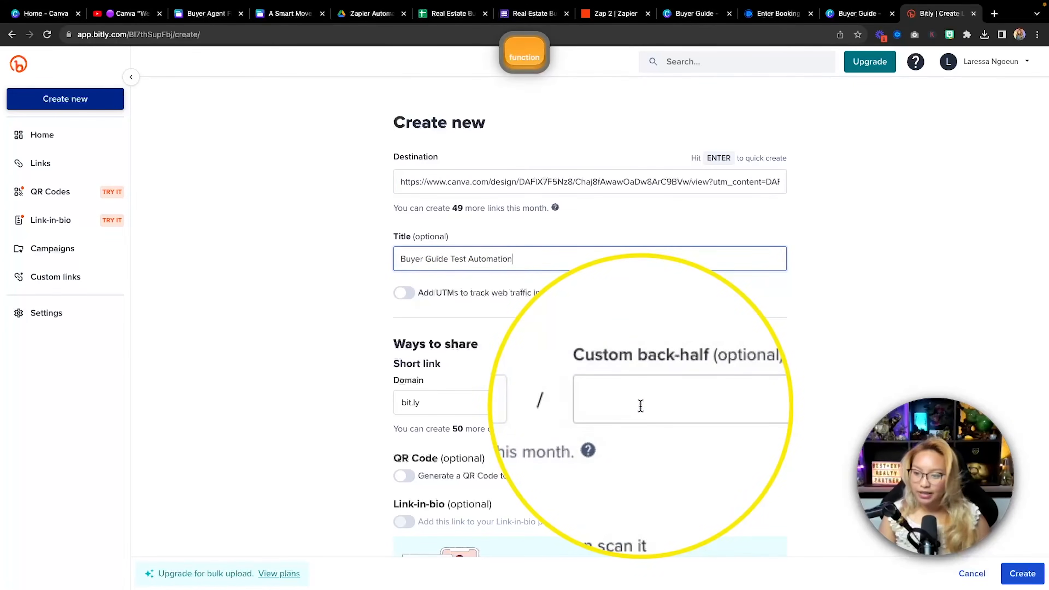
left_click(642, 405)
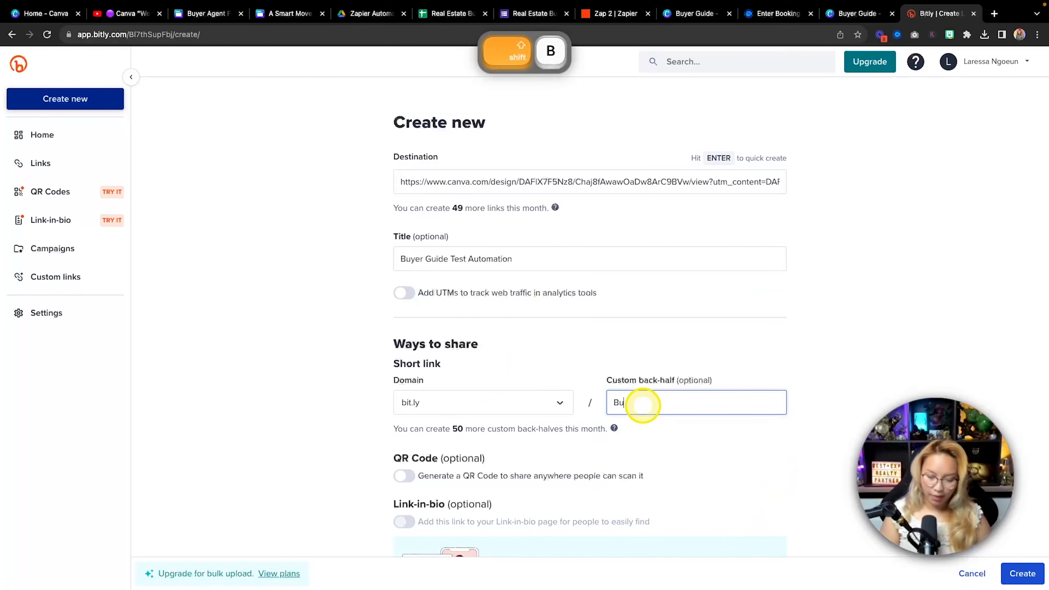
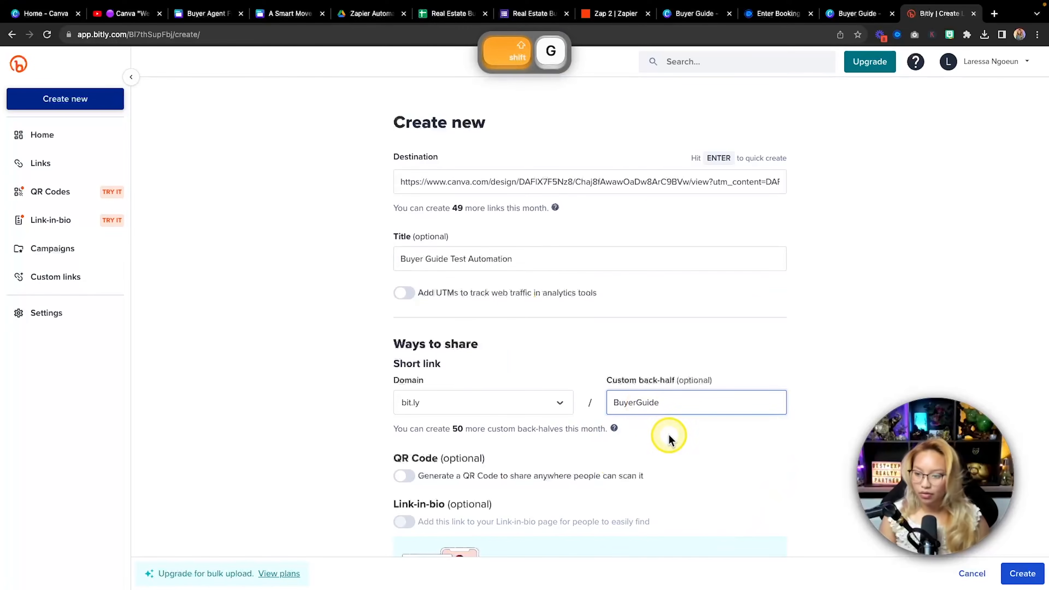
left_click(1021, 572)
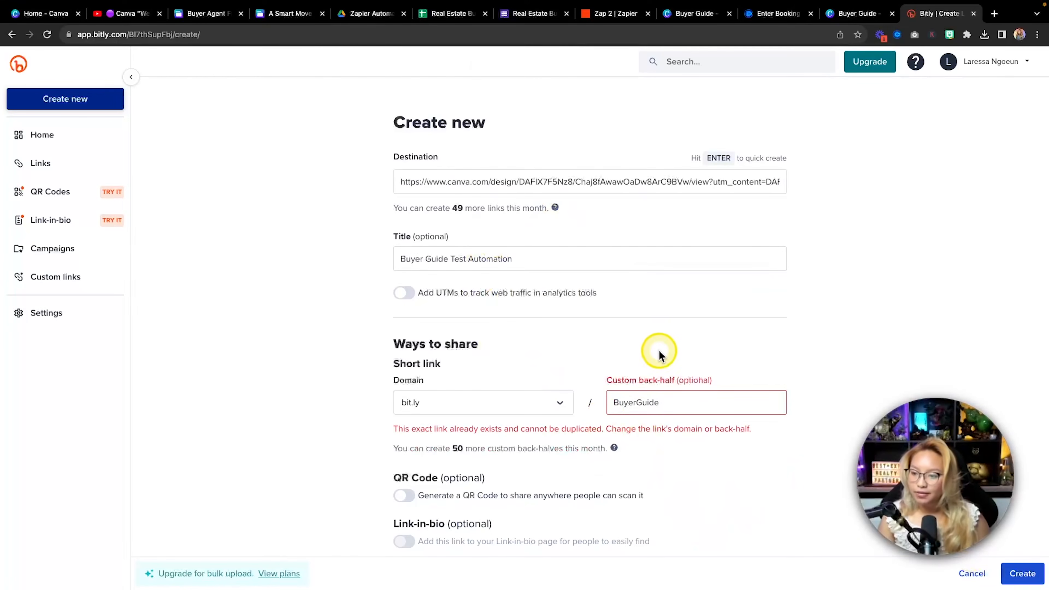
left_click(705, 402)
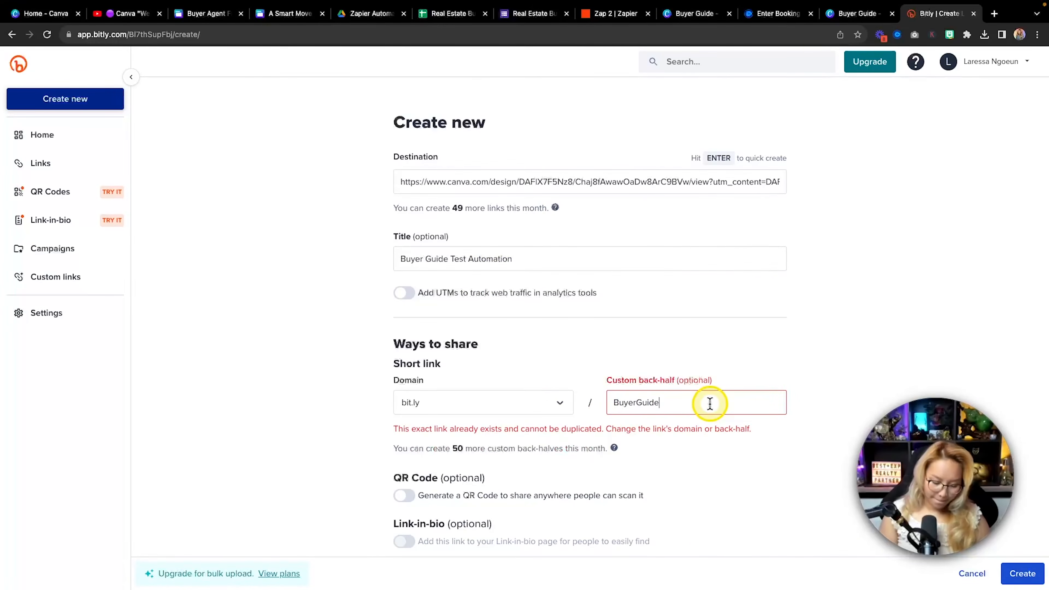
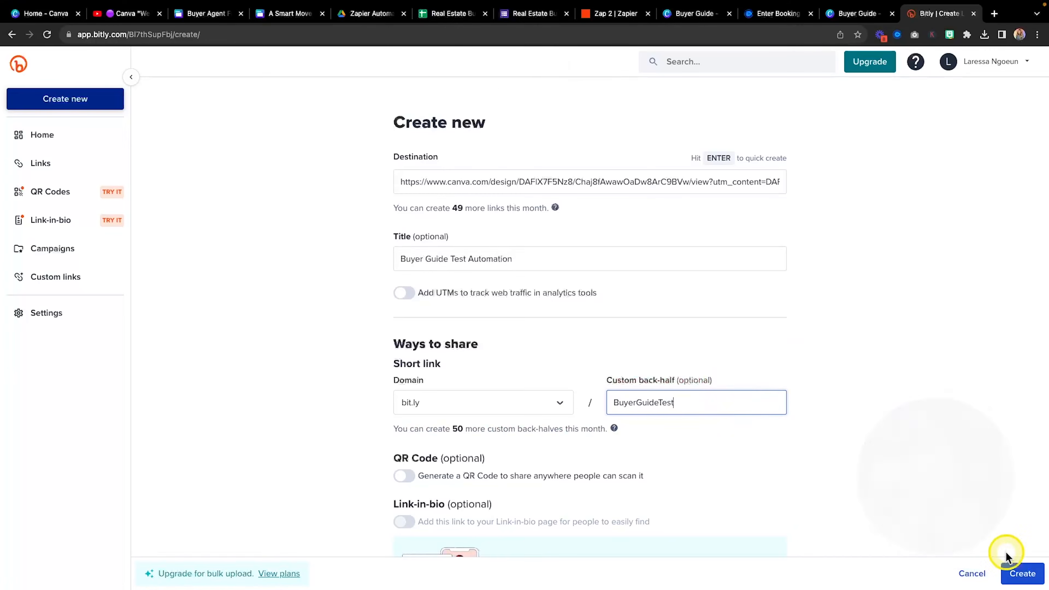
left_click(1022, 577)
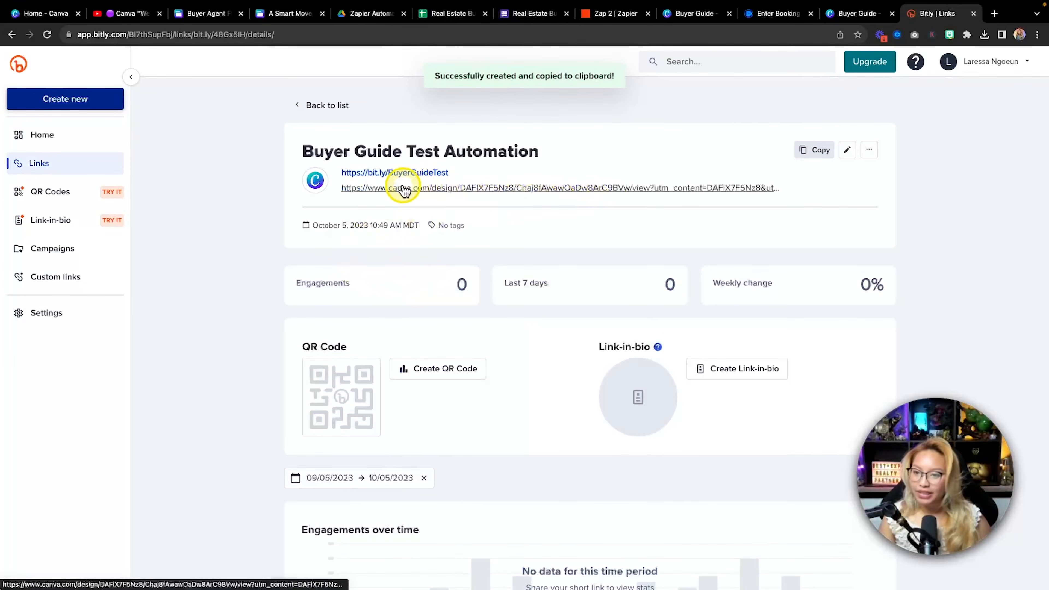
key("fn")
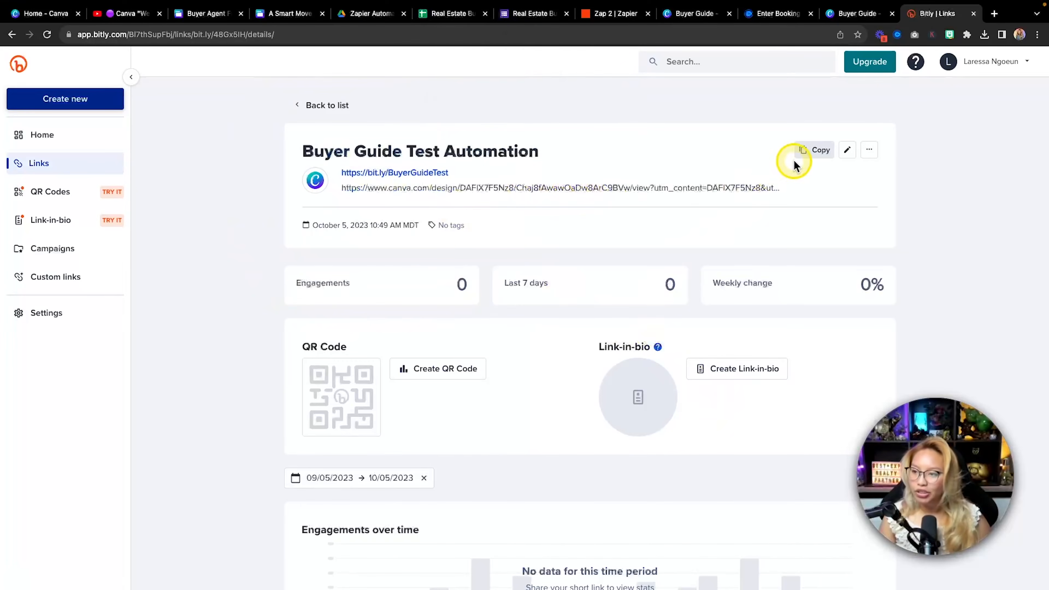
left_click(813, 154)
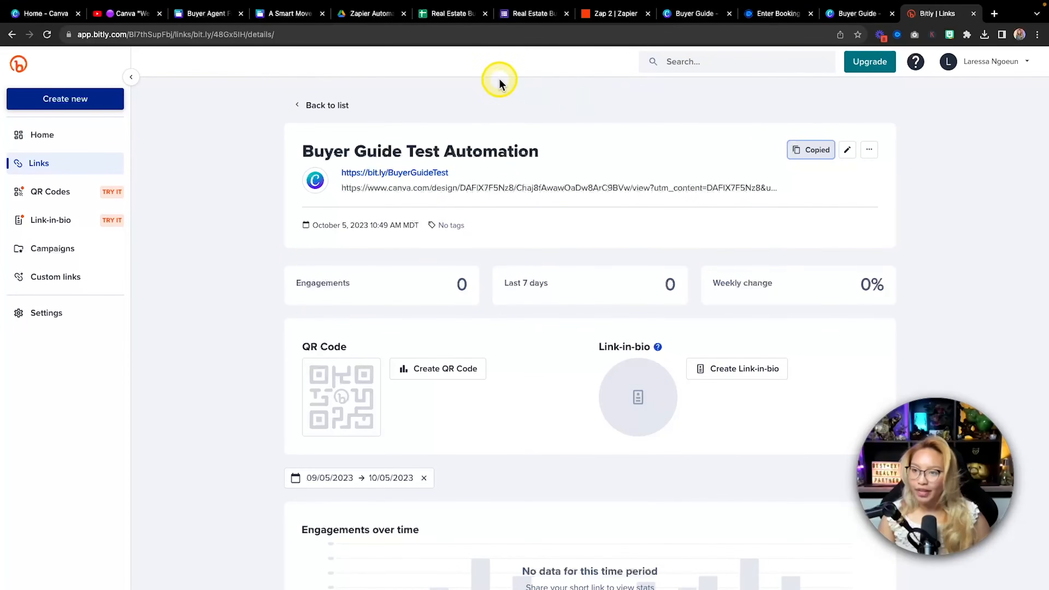
left_click(605, 12)
left_click(784, 375)
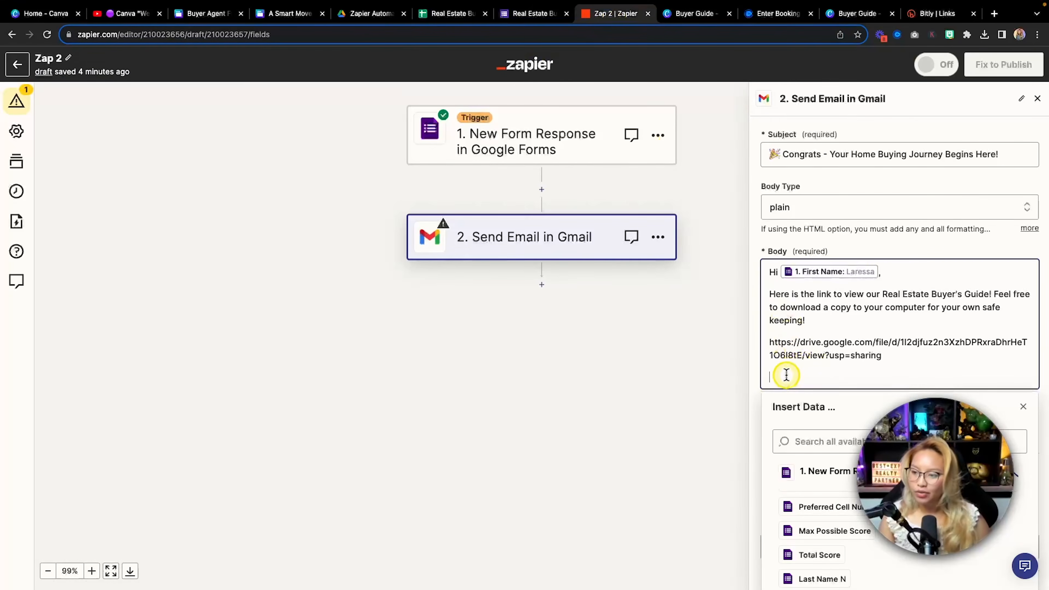
key("Return")
key("Return")
key("super+v")
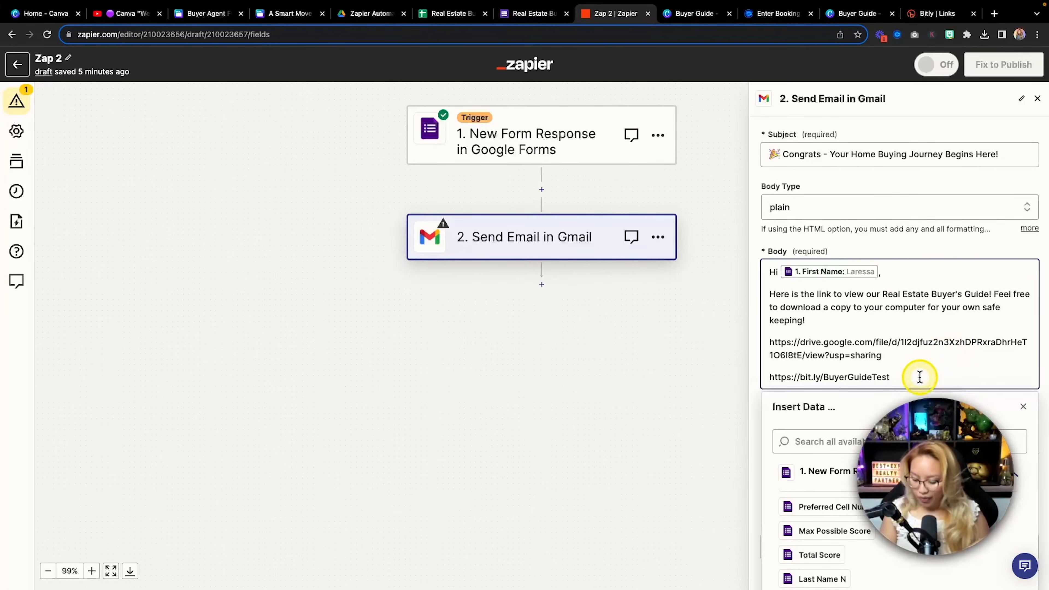
key("Return")
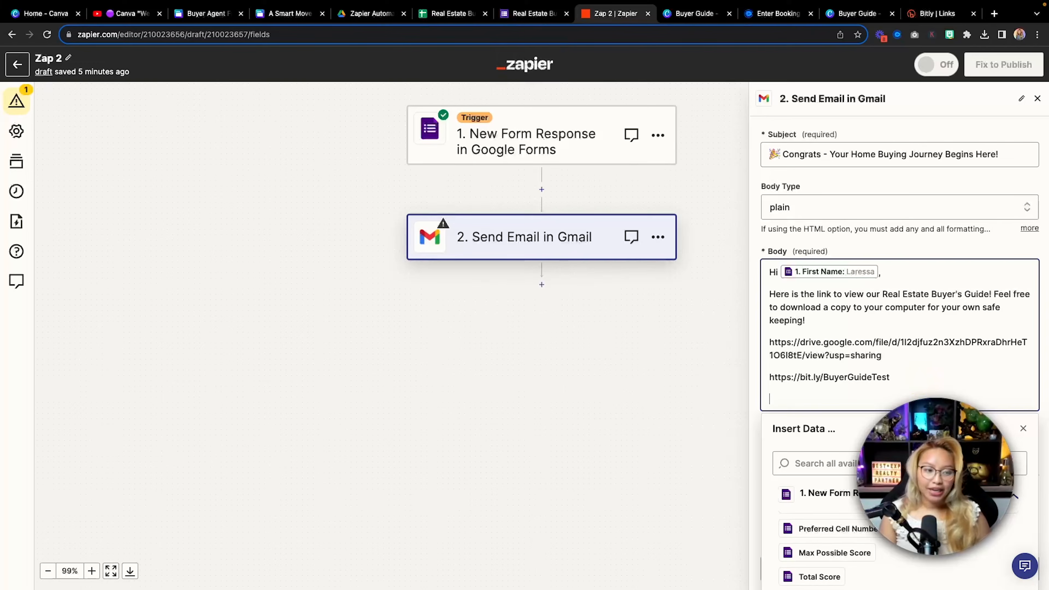
Paste the free Zoom call paragraph and delete its old consultation booking link
key("super+Tab")
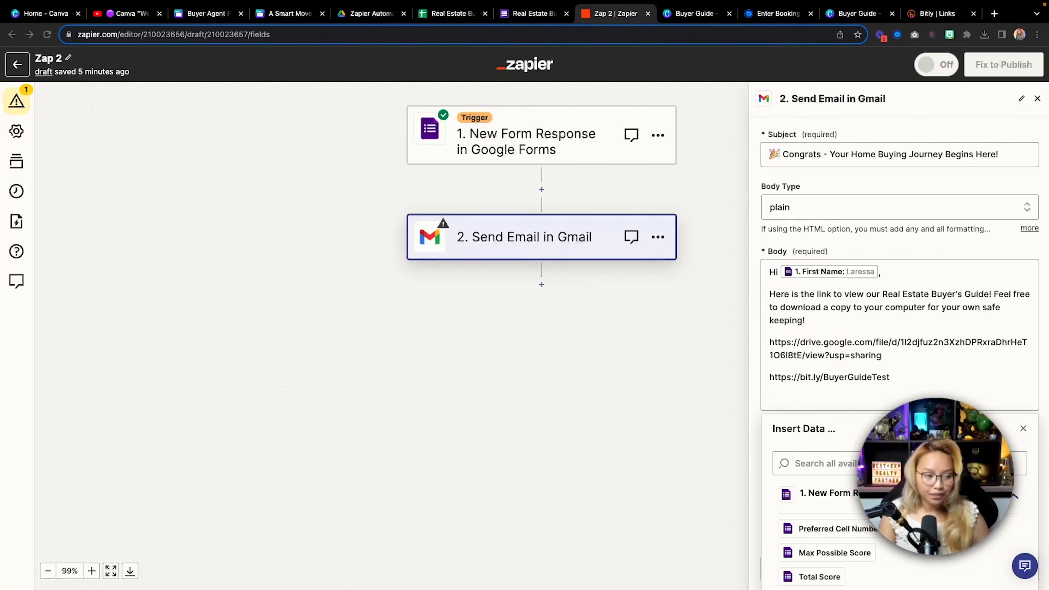
key("super+c")
left_click(829, 388)
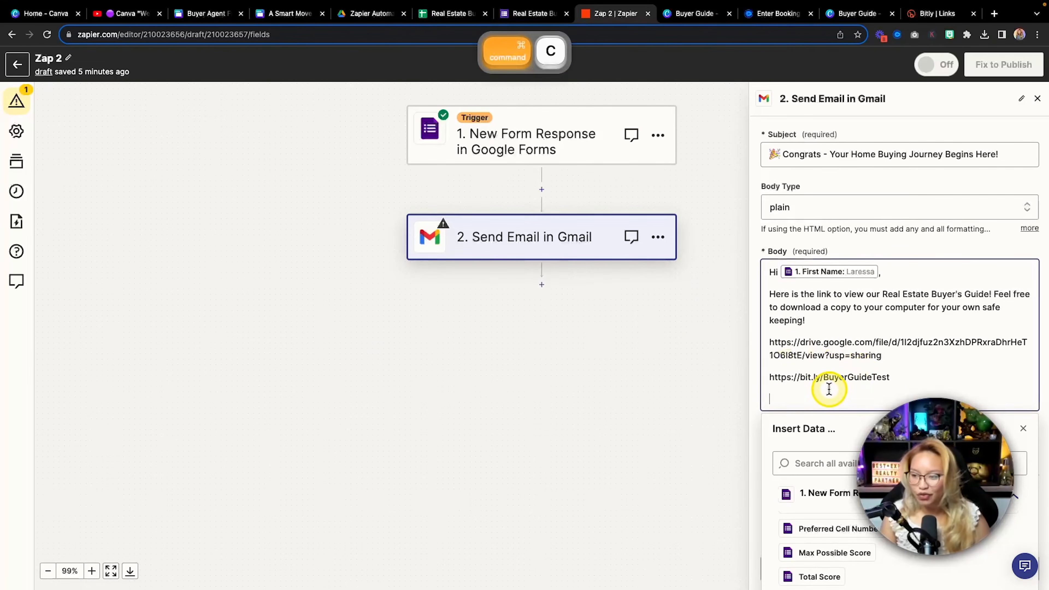
key("super+v")
scroll(832, 383, "down", 1)
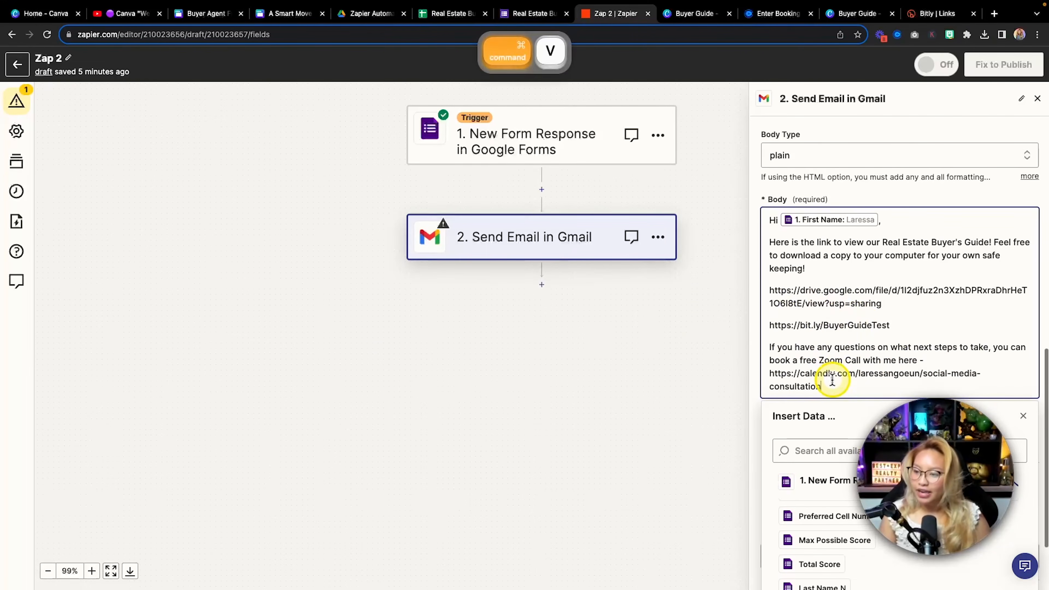
scroll(833, 381, "down", 1)
key("fn")
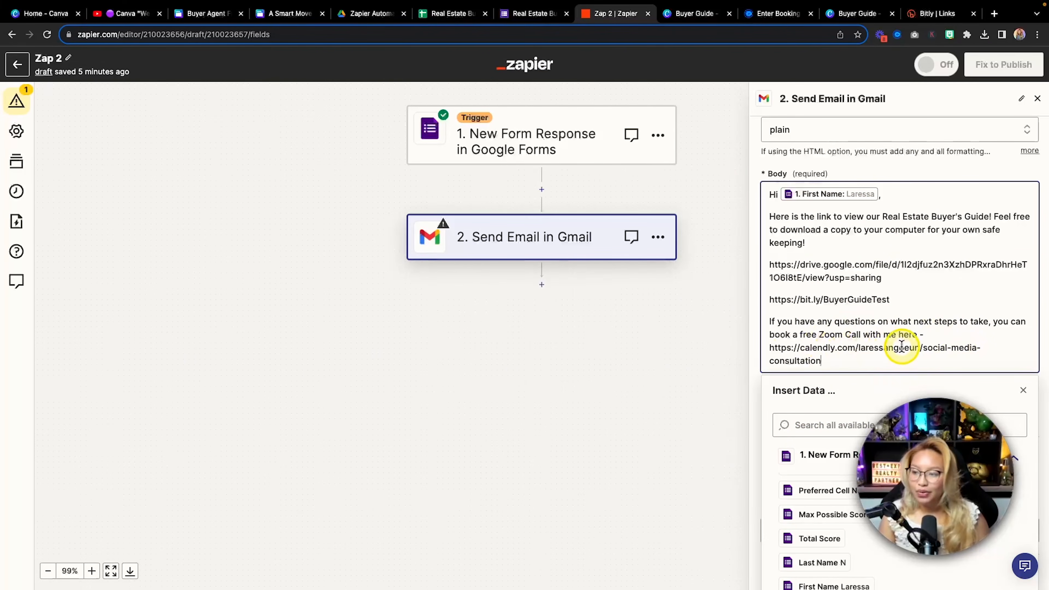
left_click_drag(823, 360, 773, 353)
key("BackSpace")
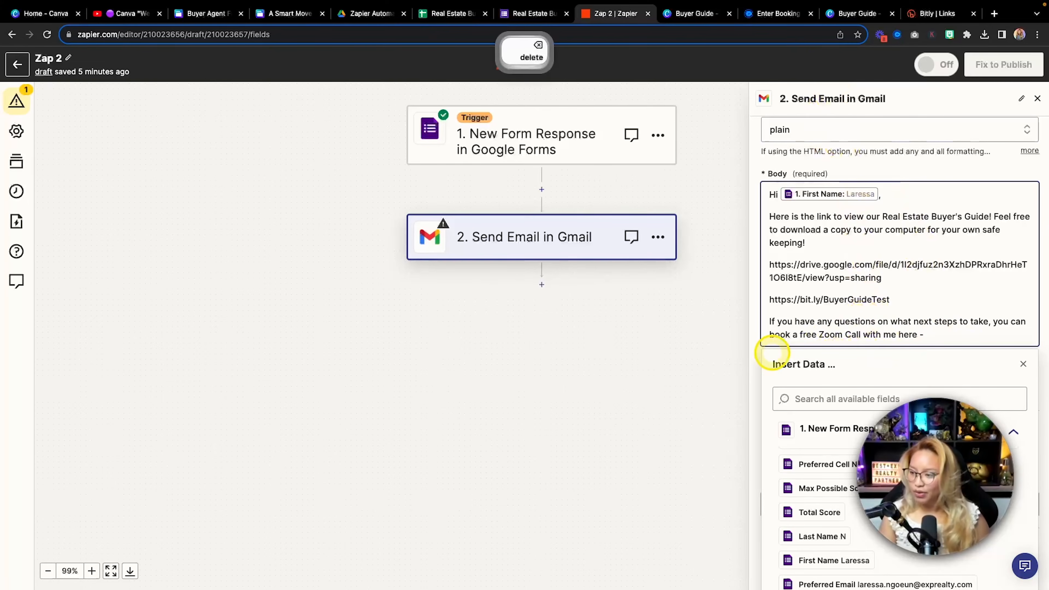
type("wpd")
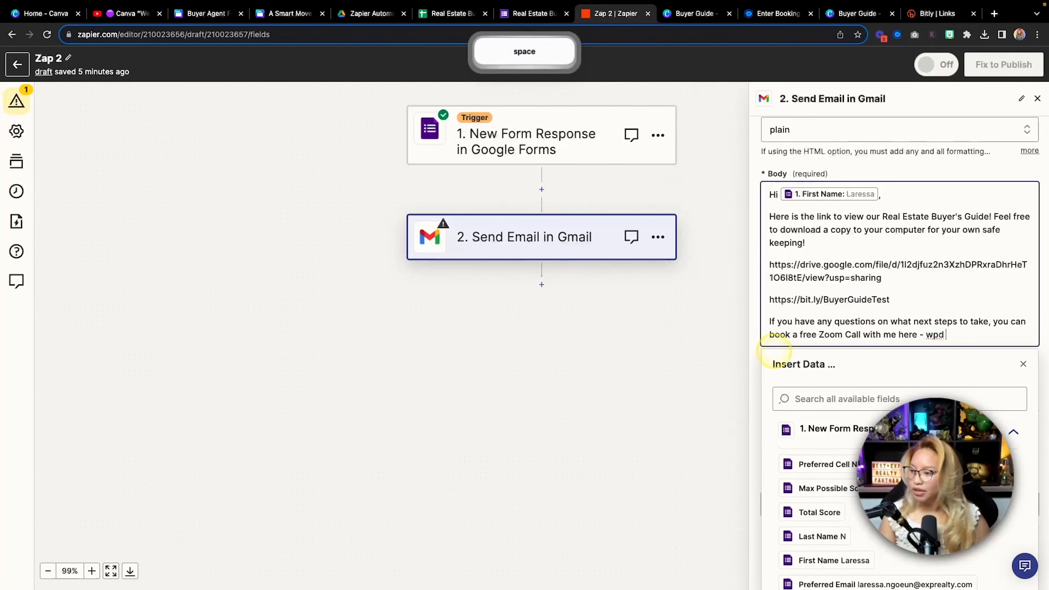
key("BackSpace")
key("BackSpace")
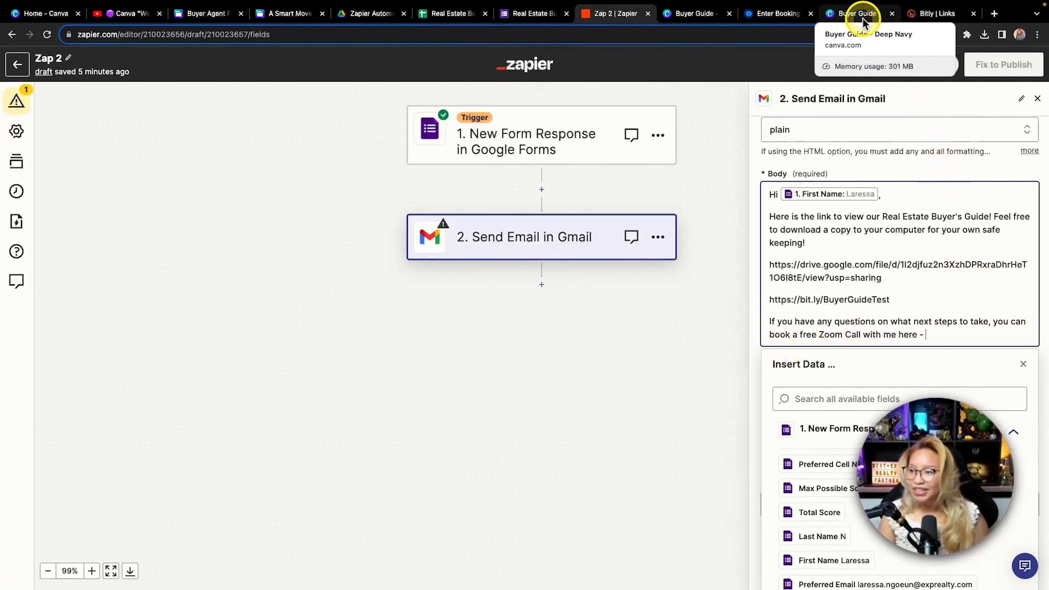
Insert the Calendly booking page link after the dash, followed by a new line
left_click(772, 20)
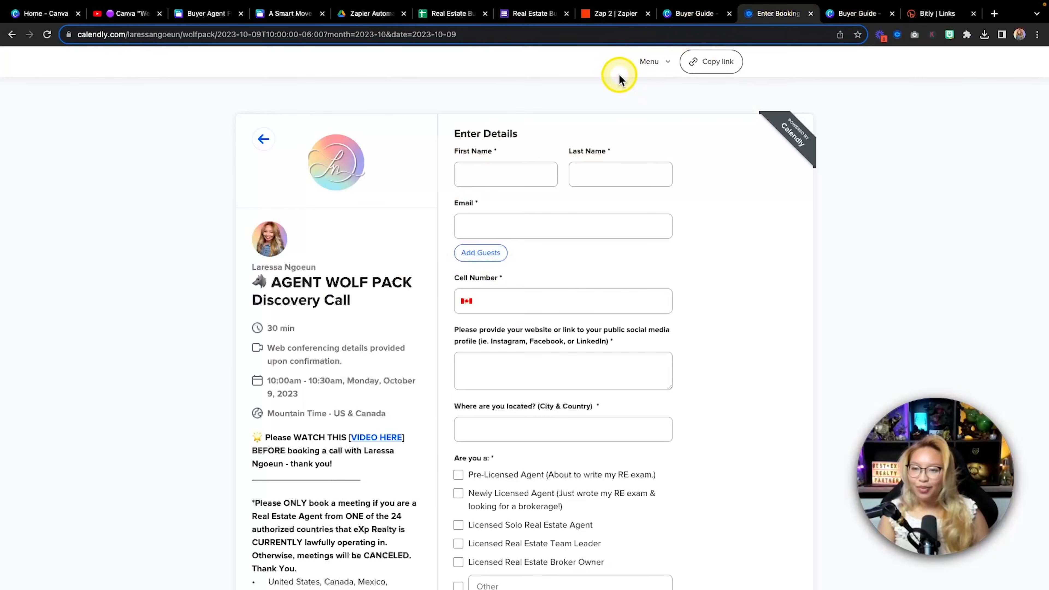
left_click(711, 62)
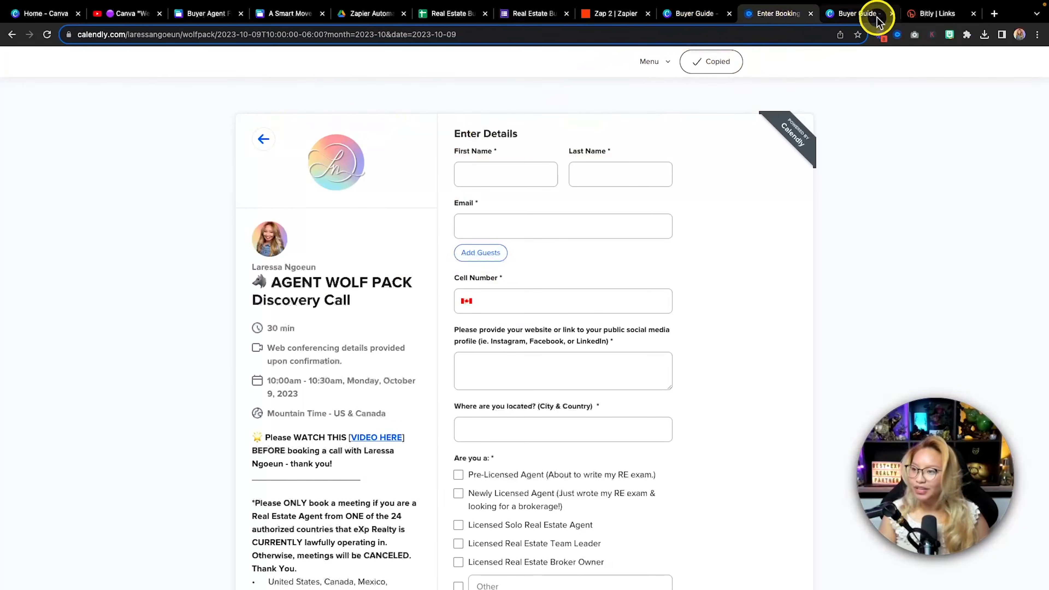
left_click(616, 14)
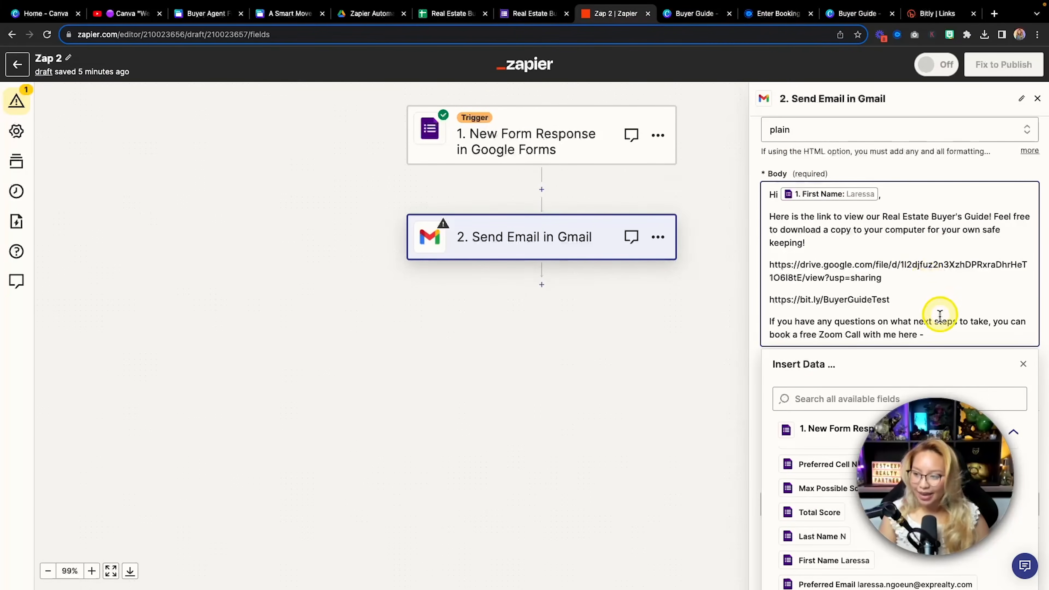
key("super+v")
scroll(1004, 312, "down", 1)
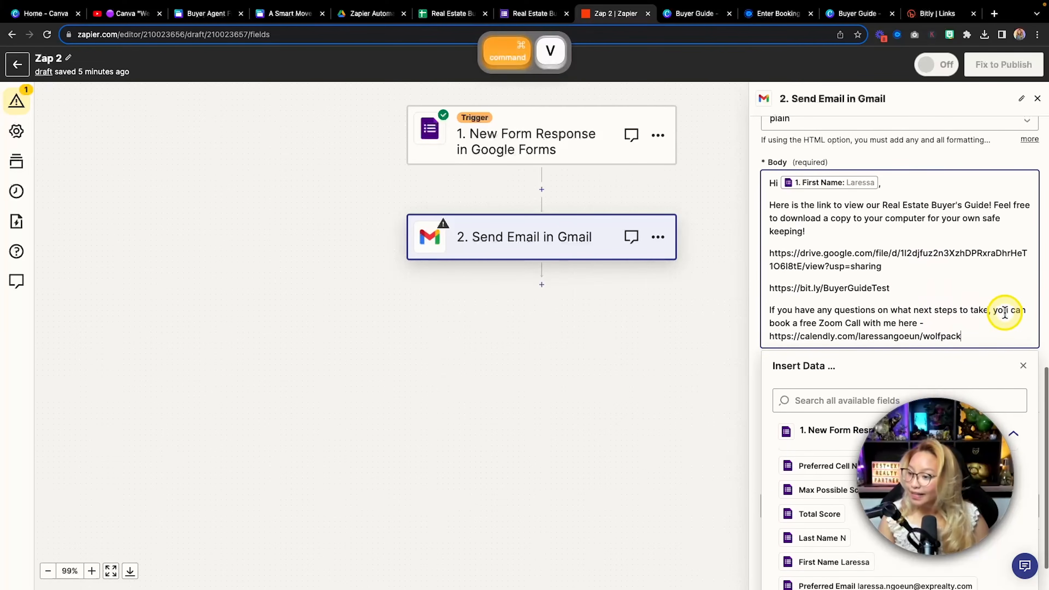
scroll(1005, 312, "down", 1)
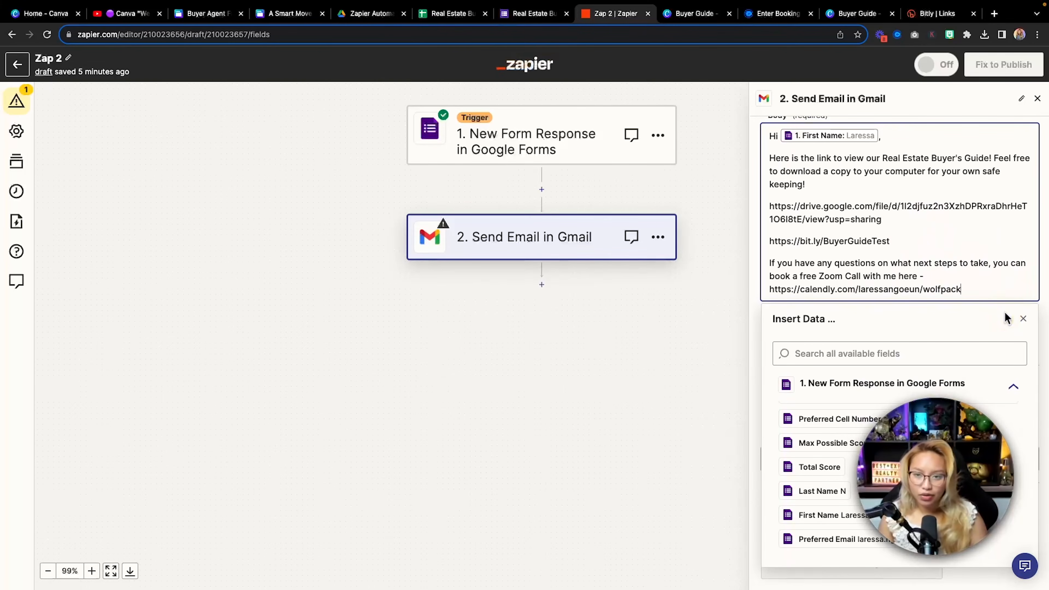
key("Return")
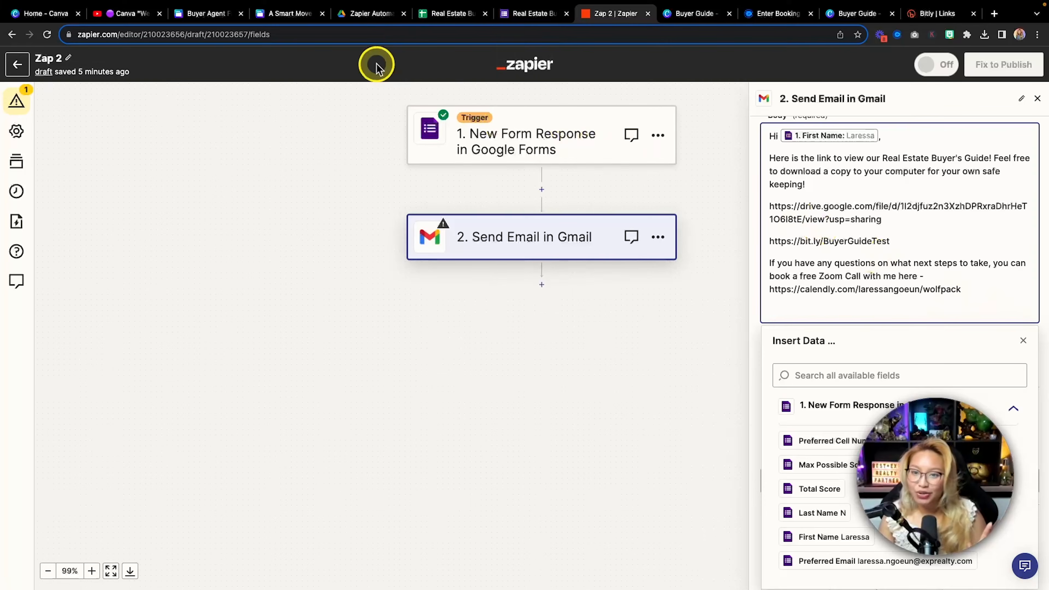
Find the Canva digital newsletter page among the open tabs and copy its web address
left_click(293, 15)
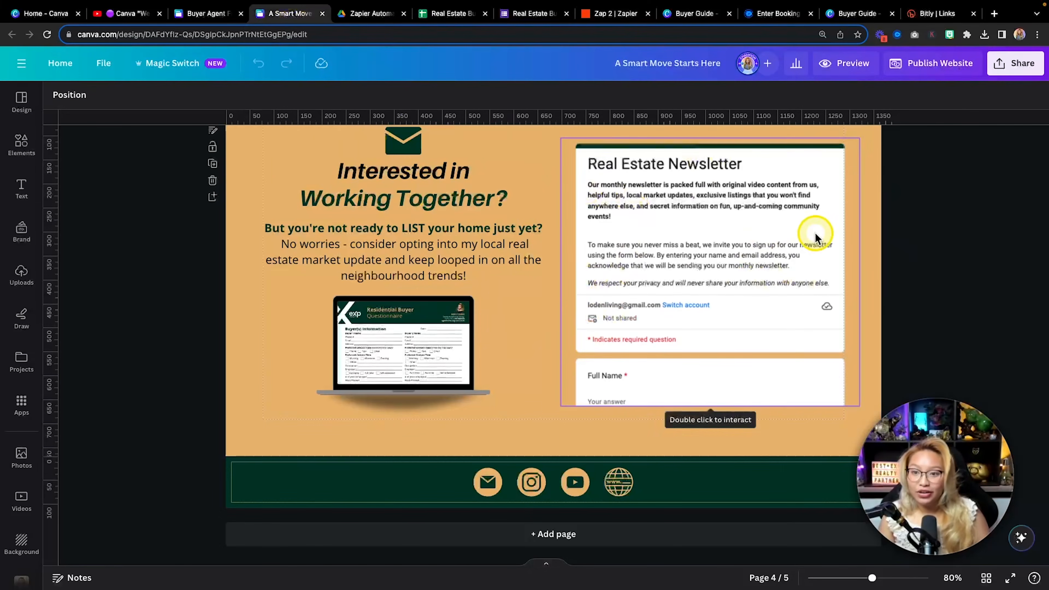
left_click(129, 15)
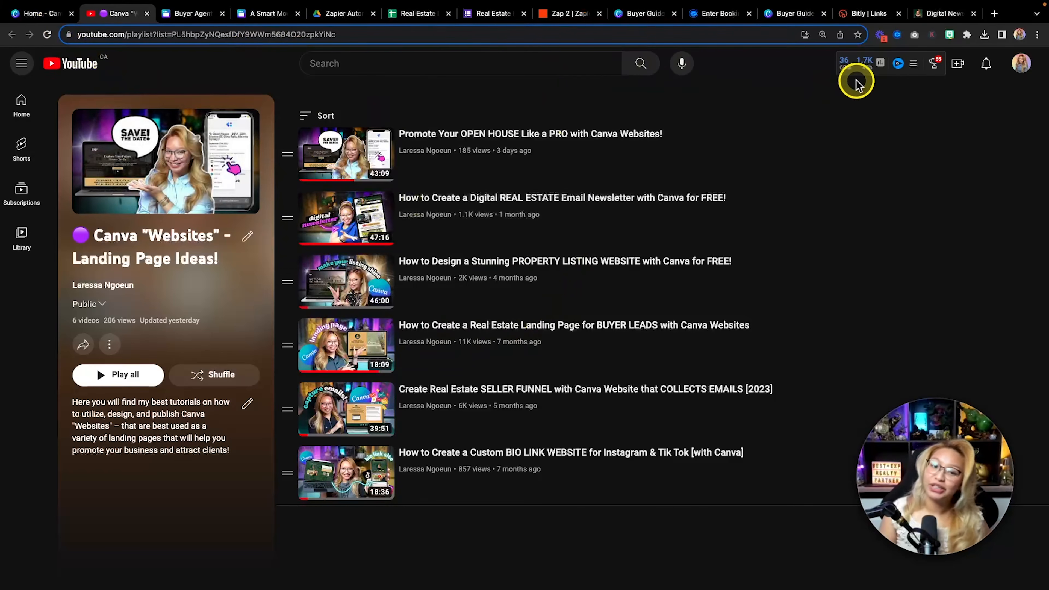
mouse_move(961, 12)
left_click(939, 42)
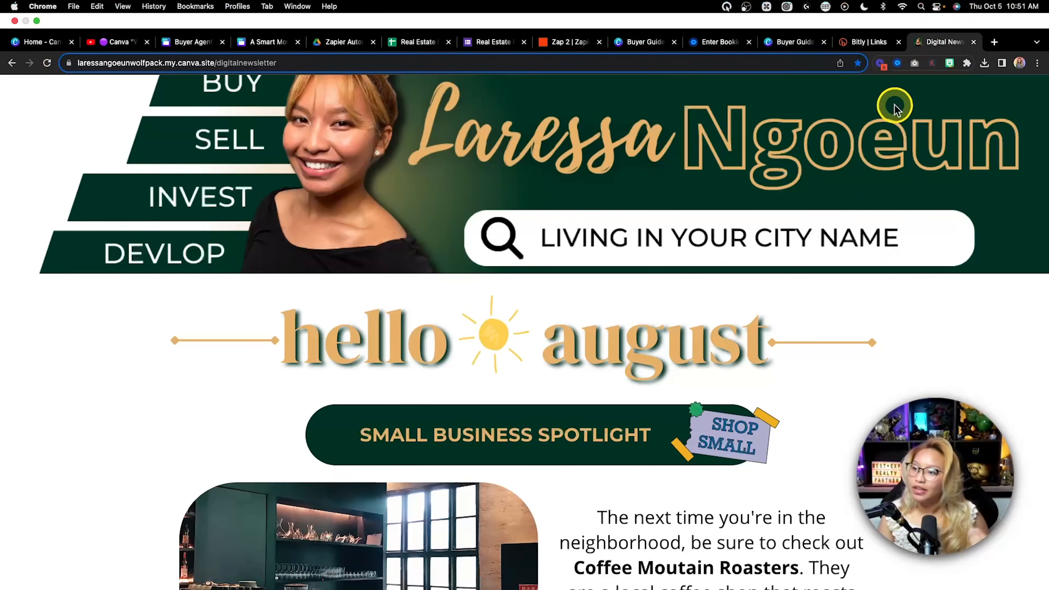
scroll(558, 165, "up", 1)
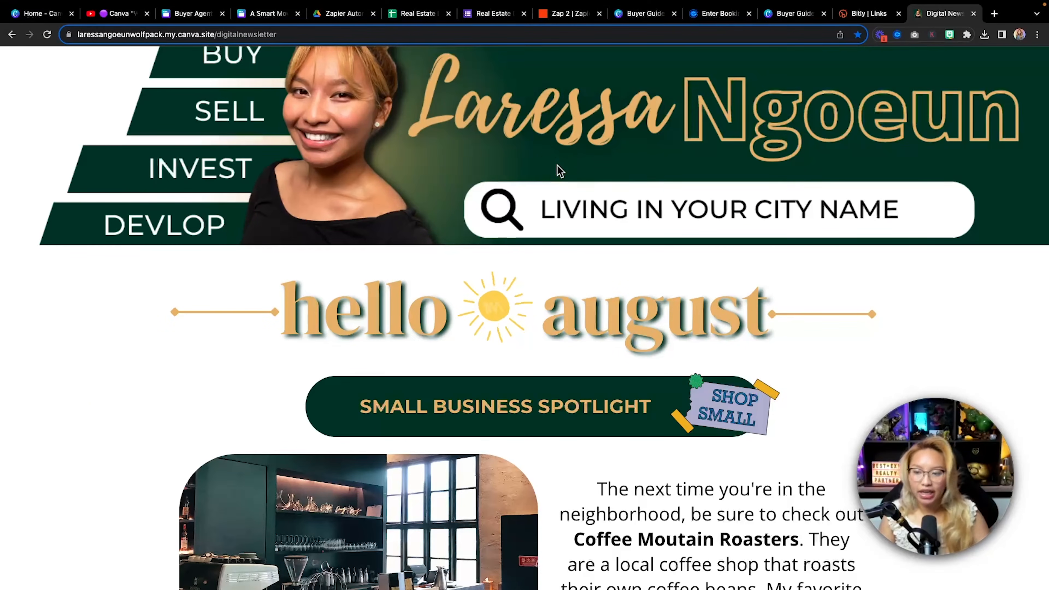
scroll(557, 165, "down", 20)
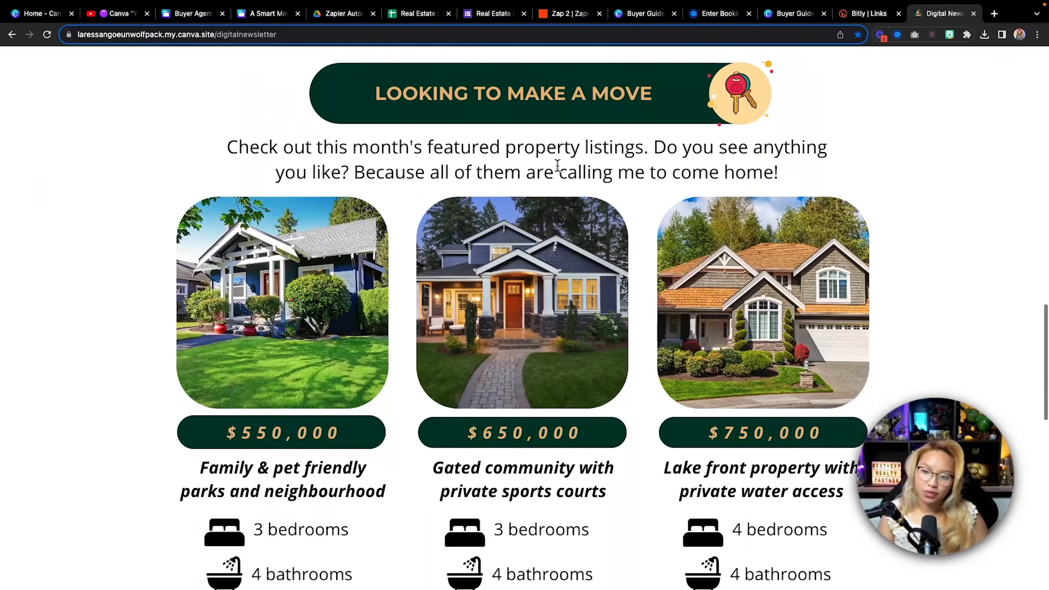
scroll(557, 165, "down", 8)
scroll(557, 165, "up", 20)
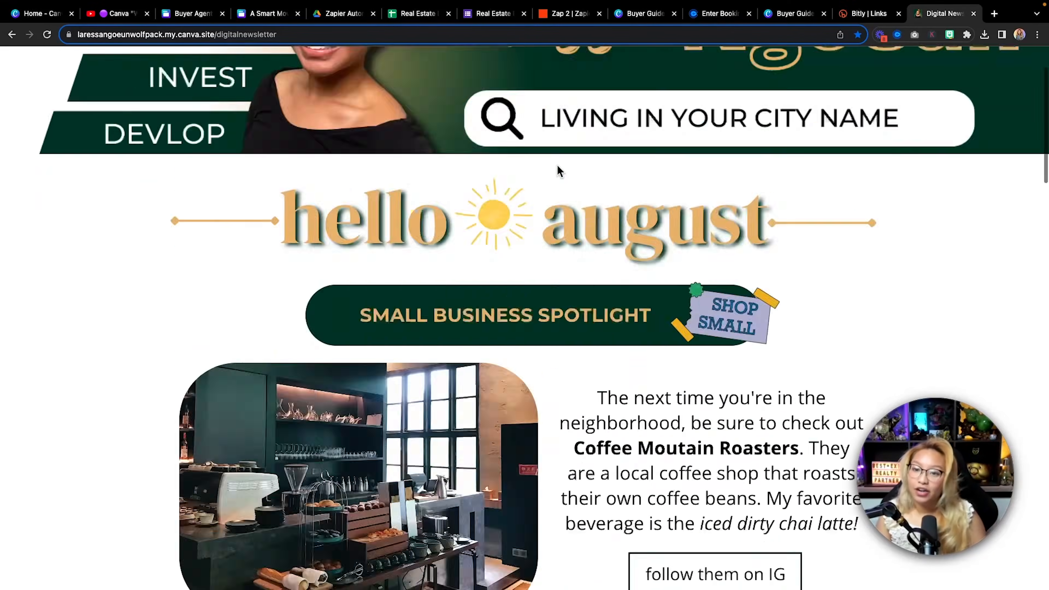
scroll(557, 165, "up", 3)
left_click(249, 35)
key("super+c")
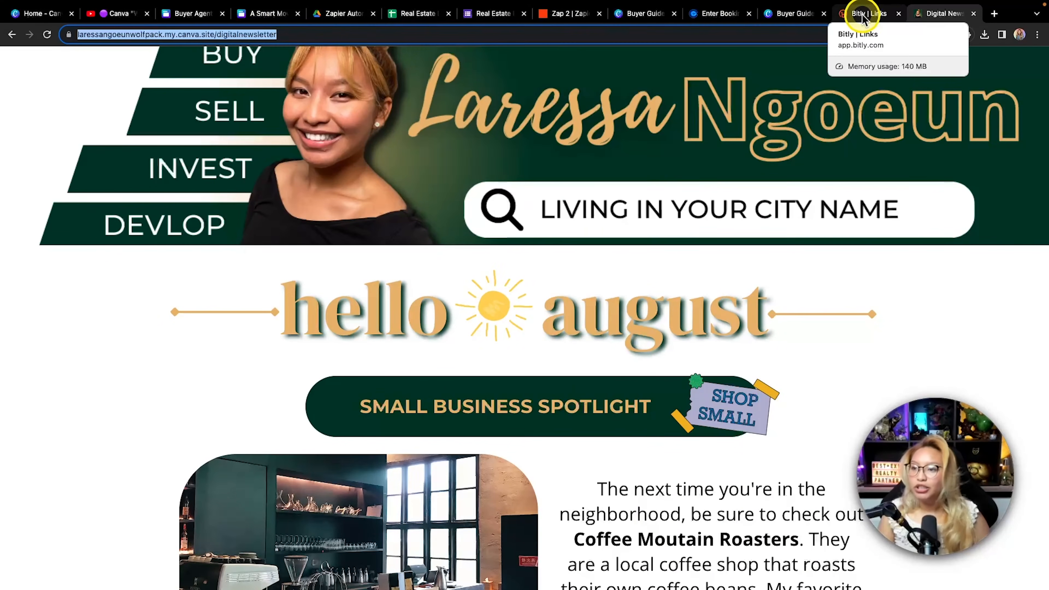
left_click(575, 21)
Paste the digital newsletter site link at the end of the email body
left_click(832, 309)
key("super+v")
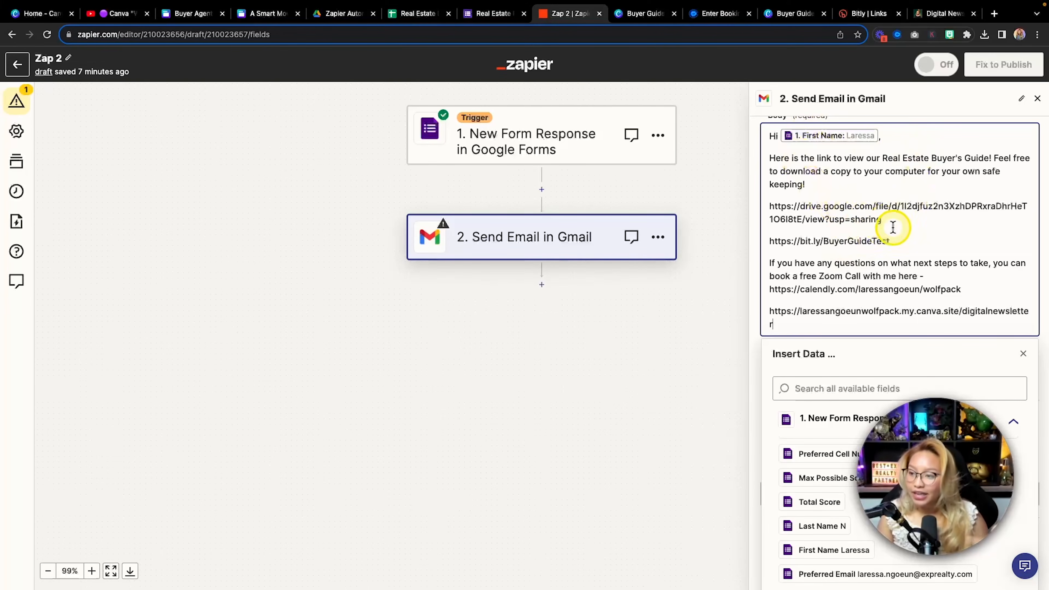
key("fn")
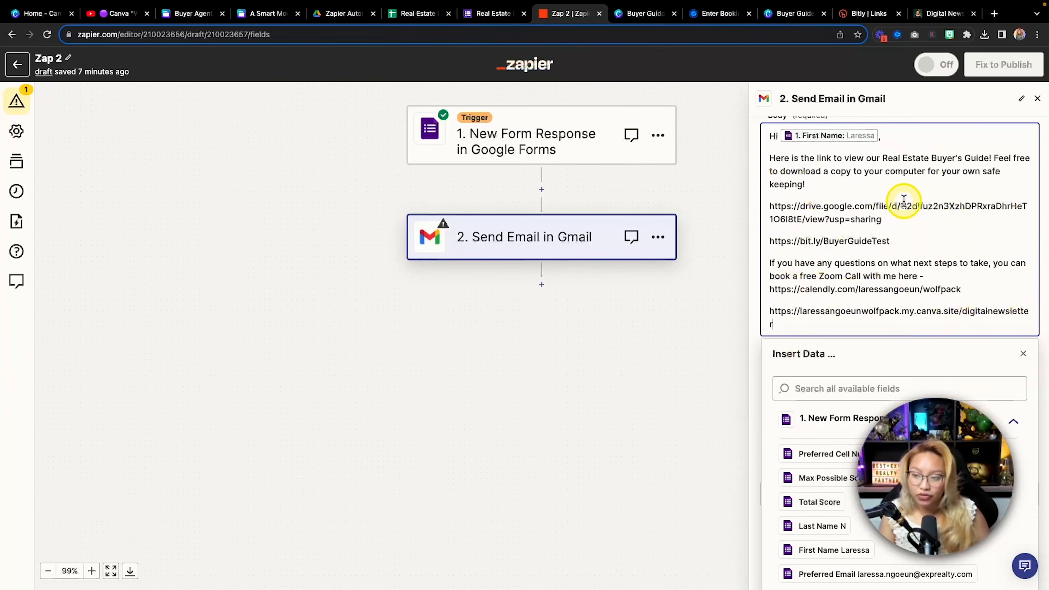
scroll(903, 200, "down", 1)
scroll(902, 201, "down", 1)
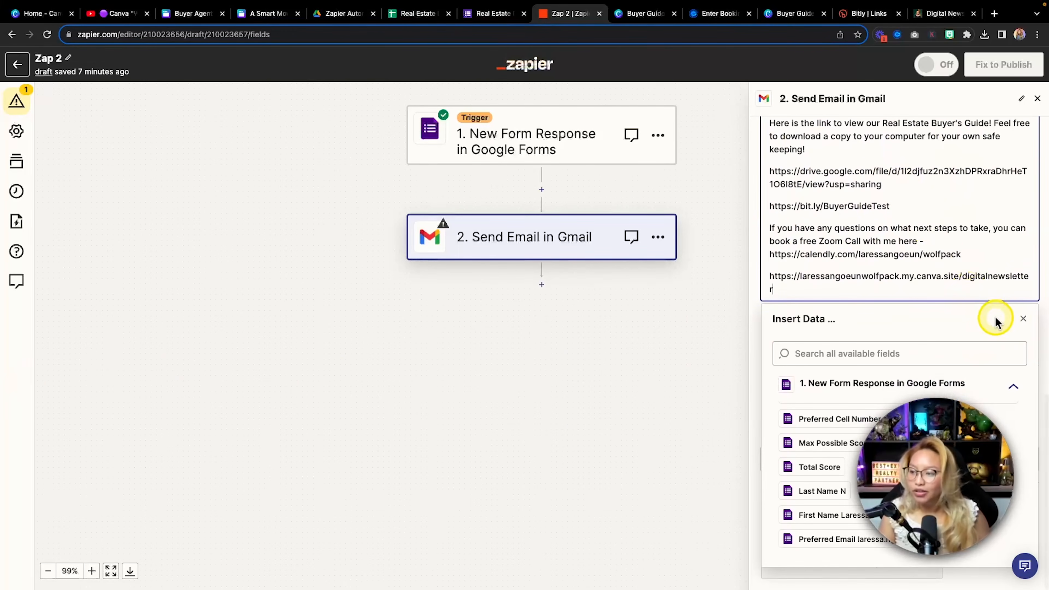
Add a 'Thank You,' sign-off with the sender's first name on the line below
key("Return")
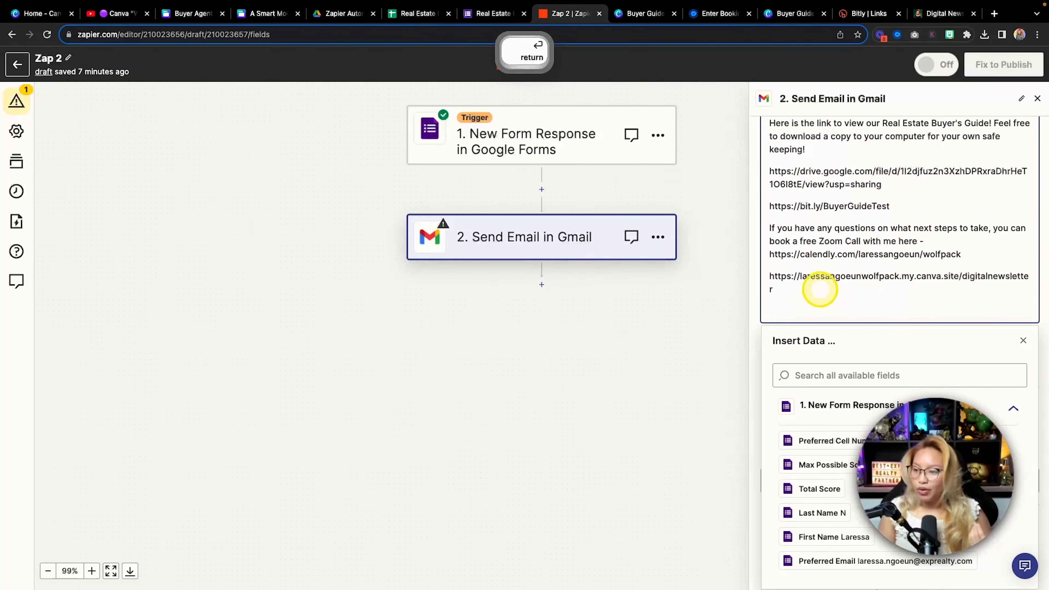
type("T")
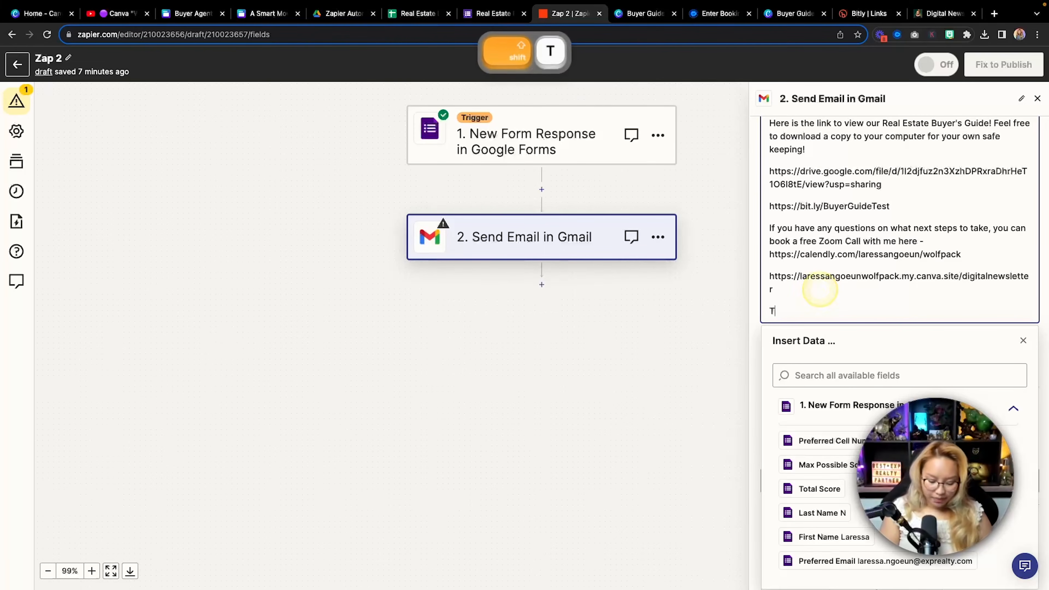
type("h")
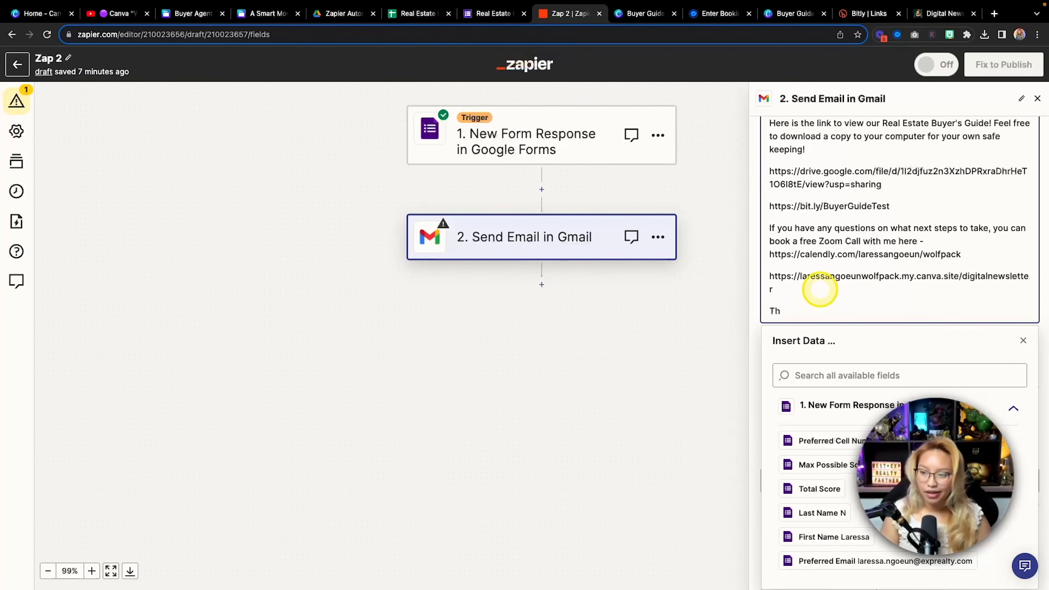
type("ank Y")
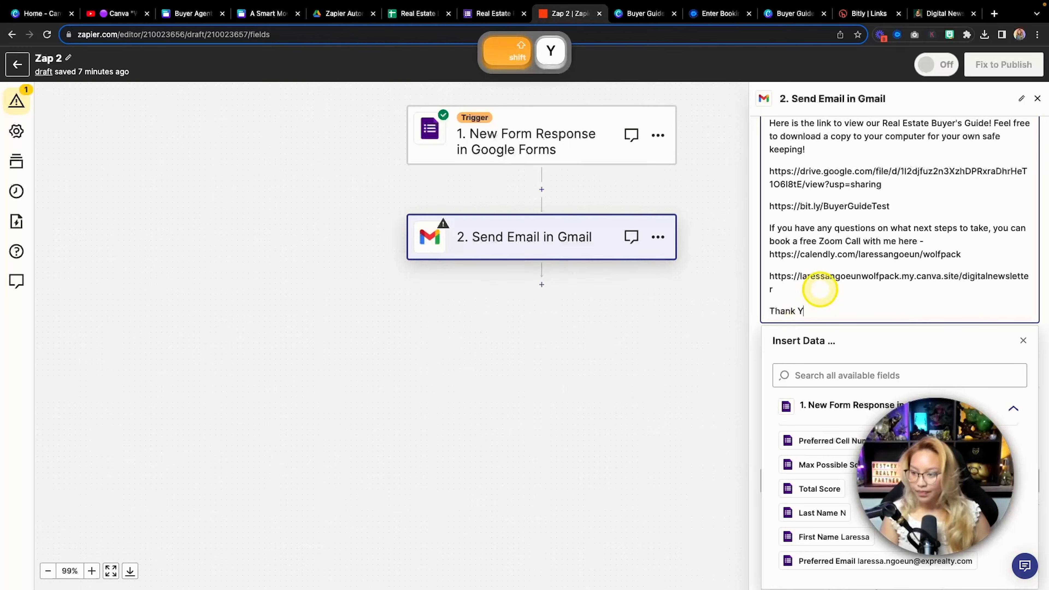
type("ou,")
key("Return")
type("Lares")
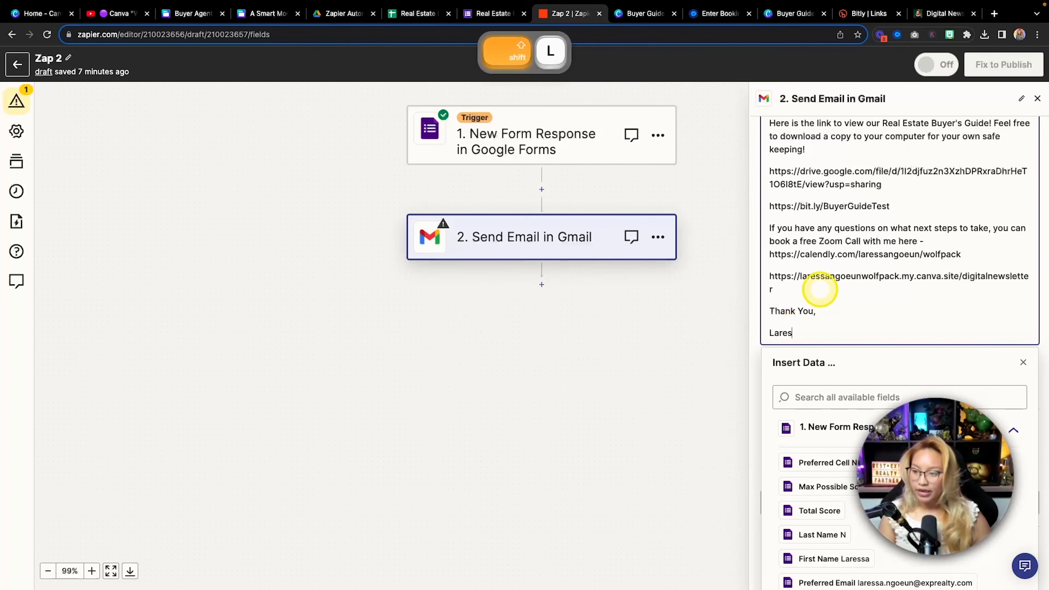
type("sa")
key("BackSpace")
type("sa")
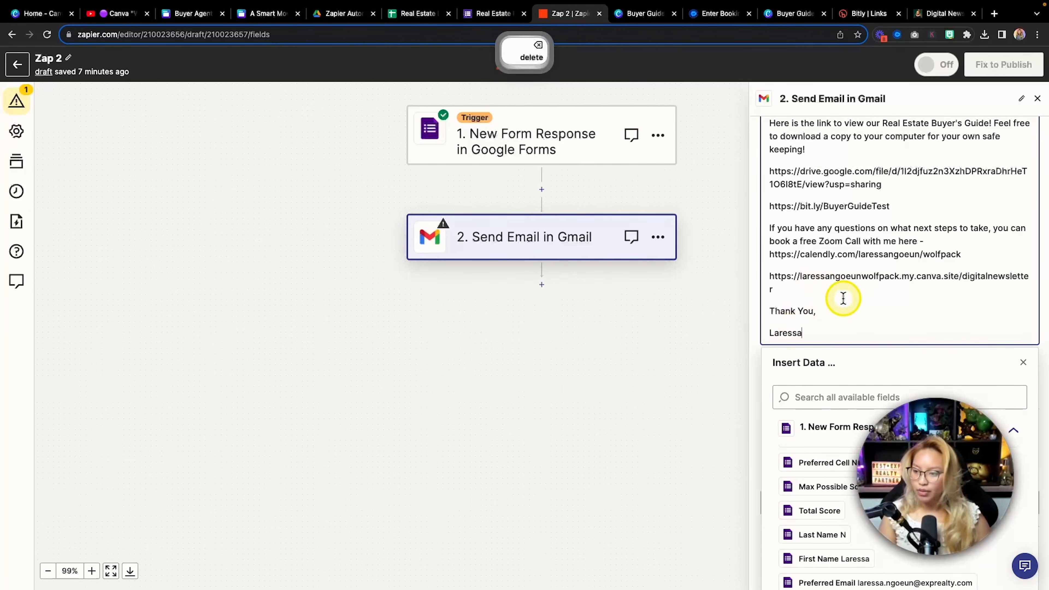
left_click(1024, 363)
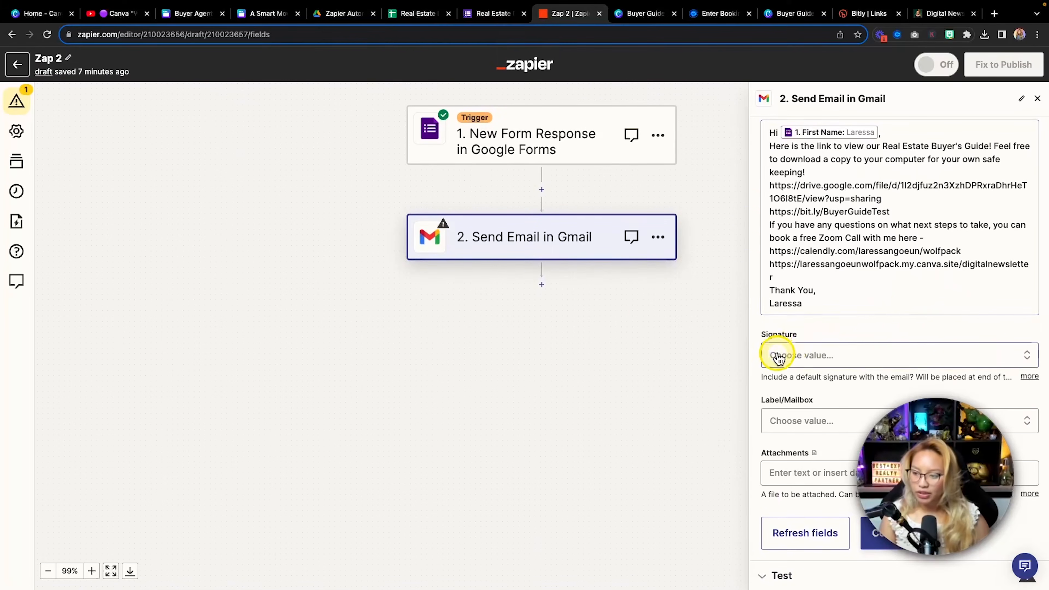
Try the first and second options in the Signature dropdown and preview the signature attachment
left_click(800, 360)
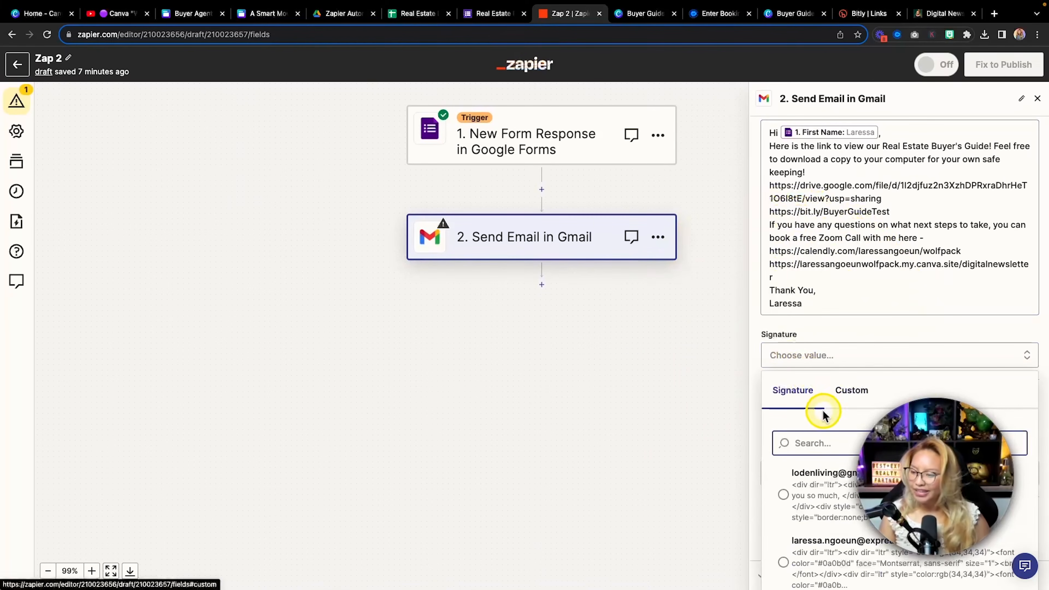
scroll(813, 504, "down", 1)
left_click(813, 501)
scroll(818, 512, "down", 1)
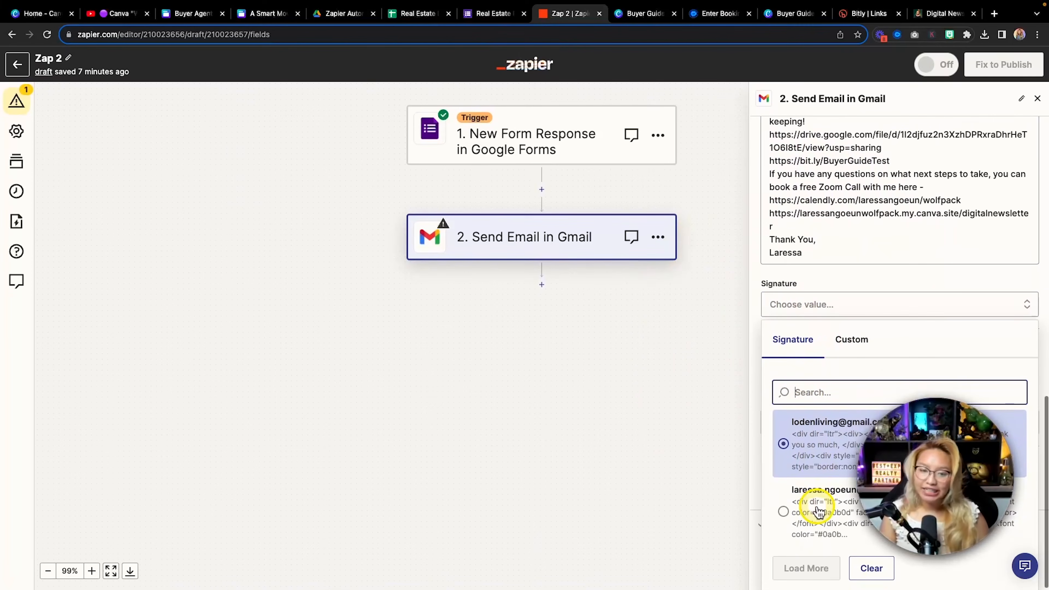
left_click(813, 512)
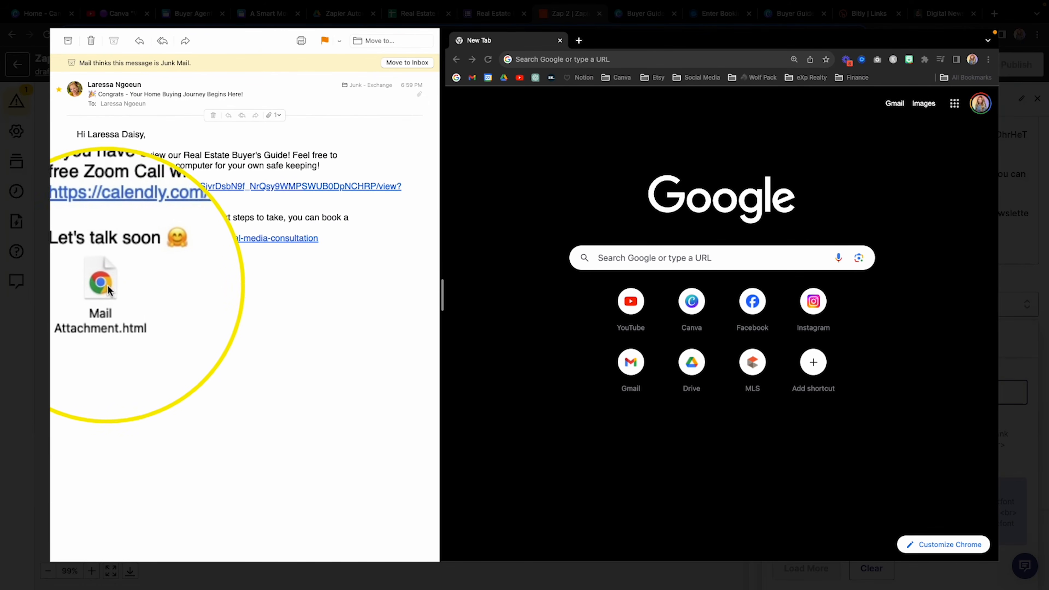
double_click(103, 289)
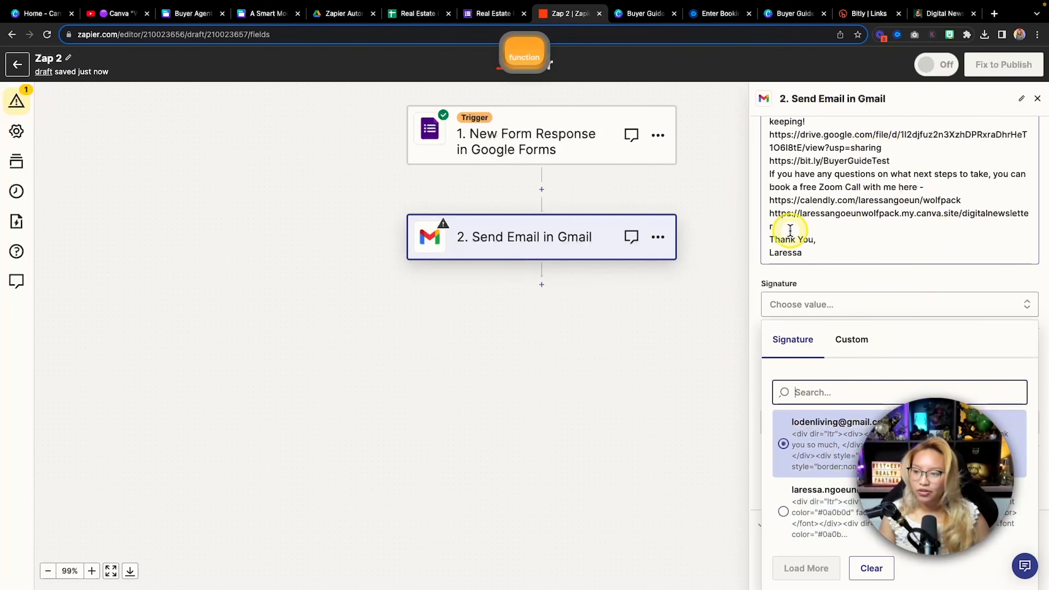
Add an extra blank line between the newsletter link and the 'Thank You,' sign-off
left_click(787, 230)
key("Return")
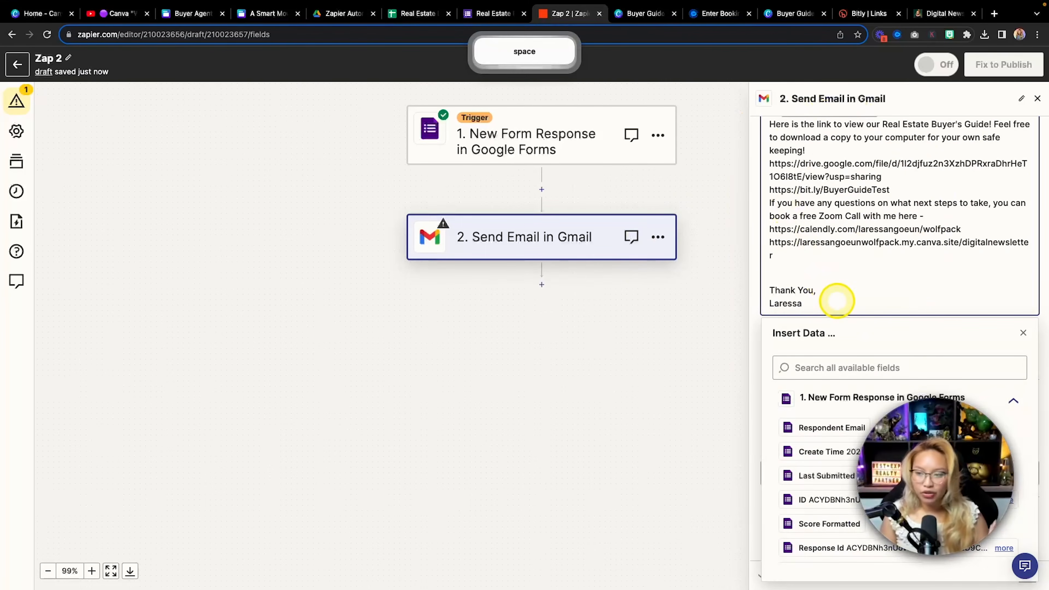
scroll(836, 300, "up", 1)
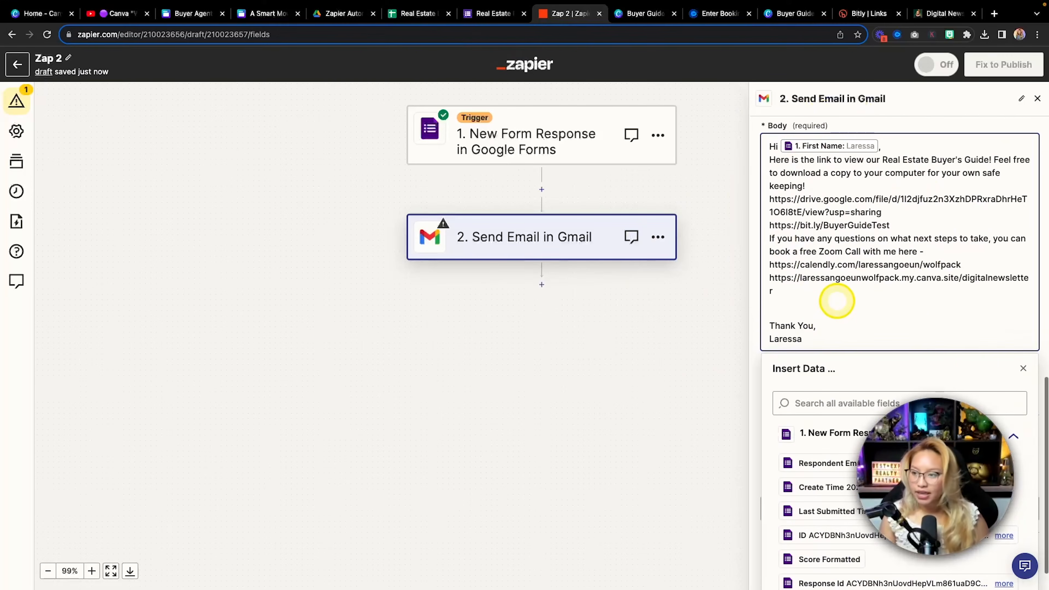
Add blank lines after the greeting, first paragraph and the Google Drive, Bitly and Calendly links
left_click(899, 149)
key("Return")
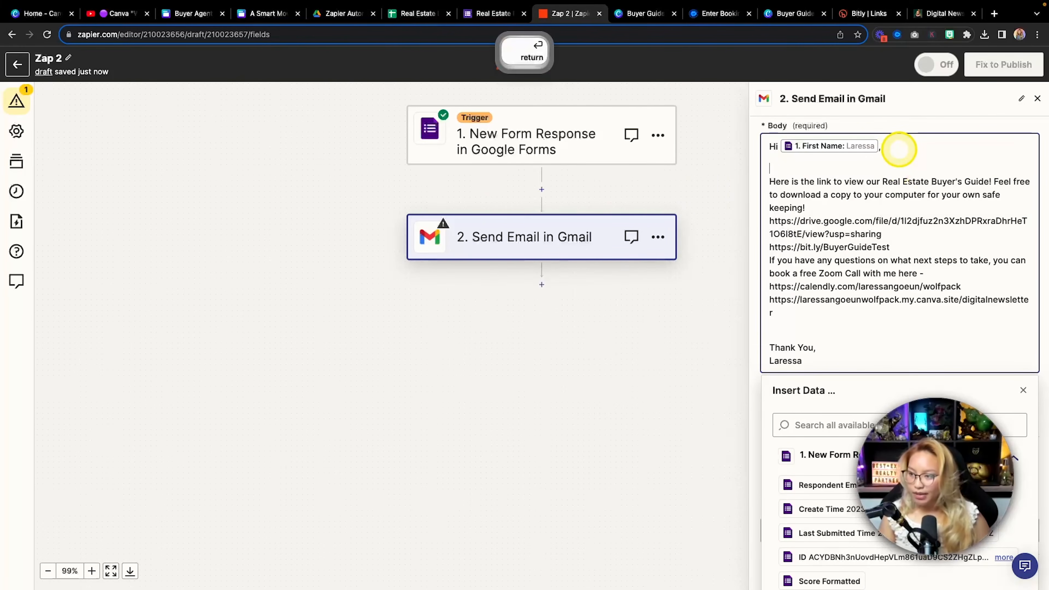
left_click(833, 208)
key("Return")
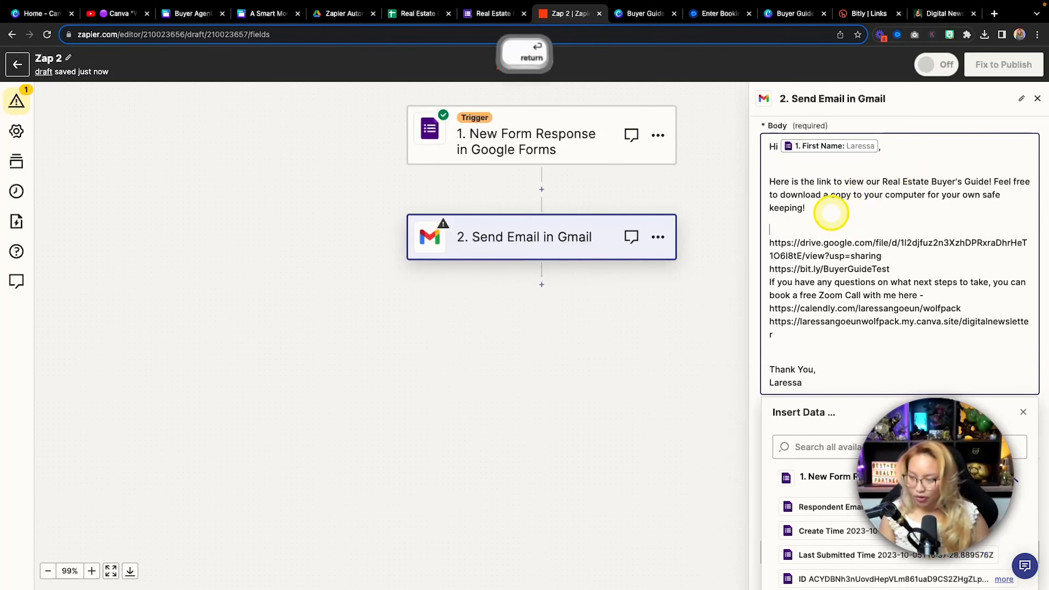
left_click(924, 260)
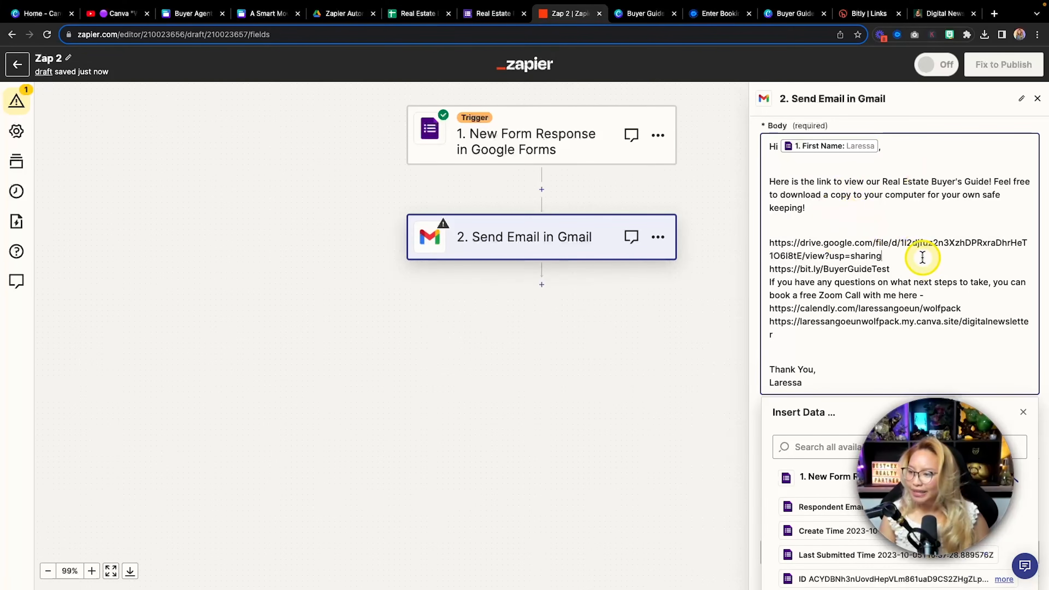
key("Return")
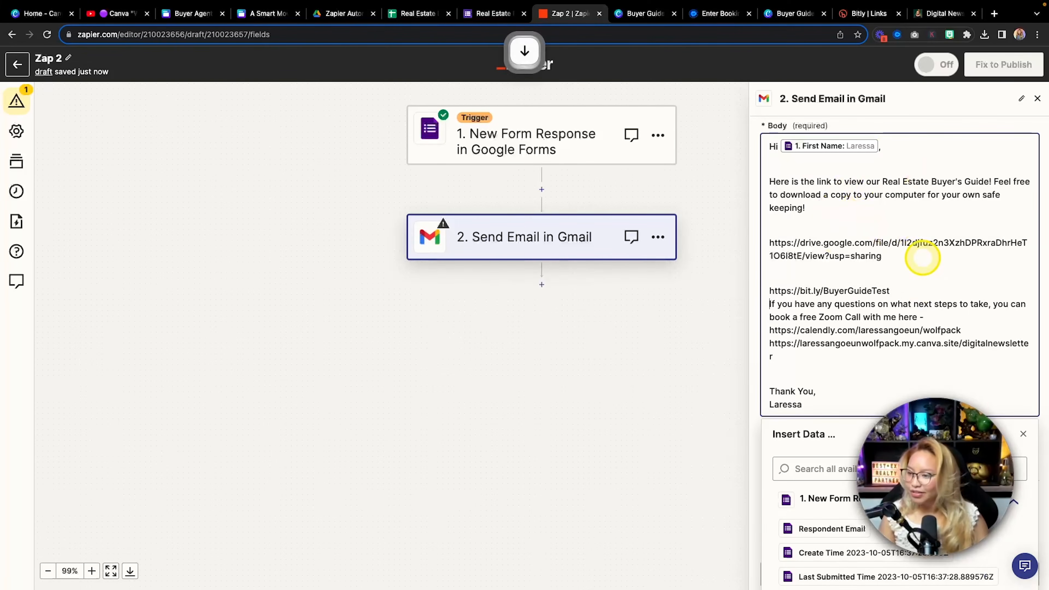
key("Return")
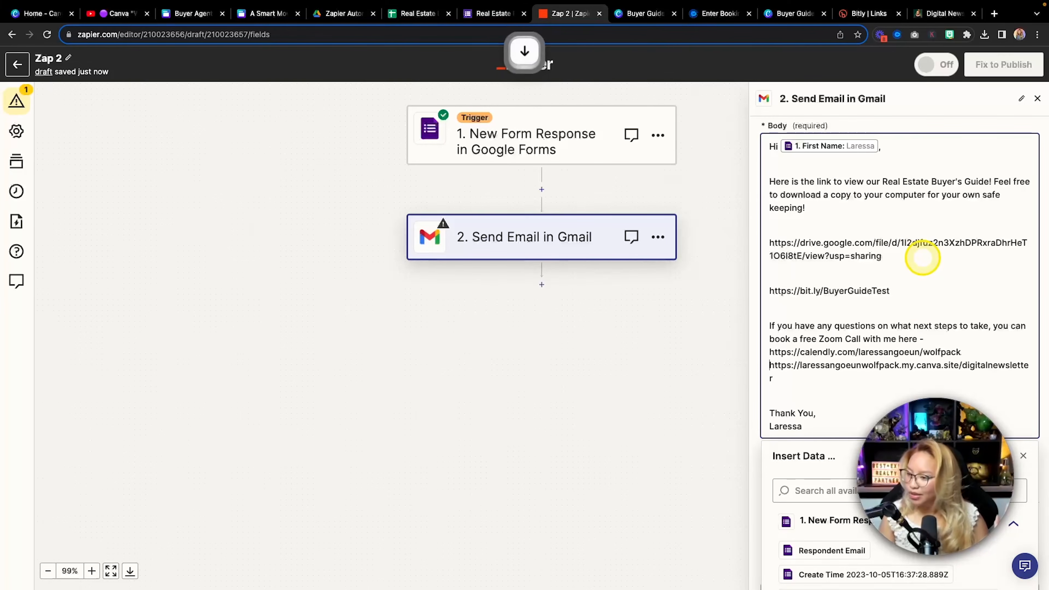
key("Down")
key("Return")
scroll(925, 256, "down", 2)
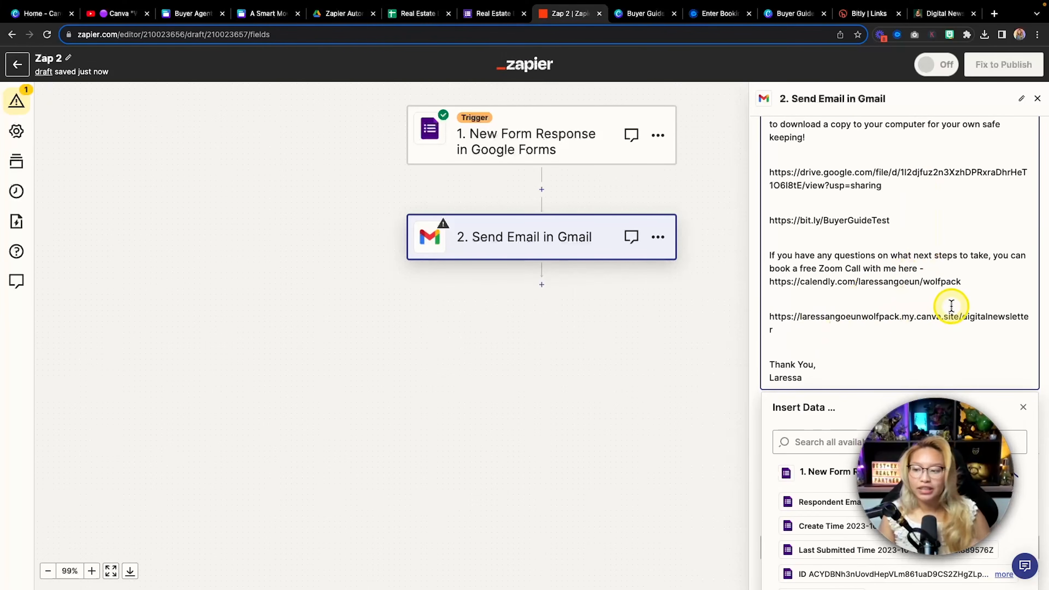
scroll(950, 306, "down", 2)
Close the form-field insert list and leave the Attachments field empty
left_click(1023, 333)
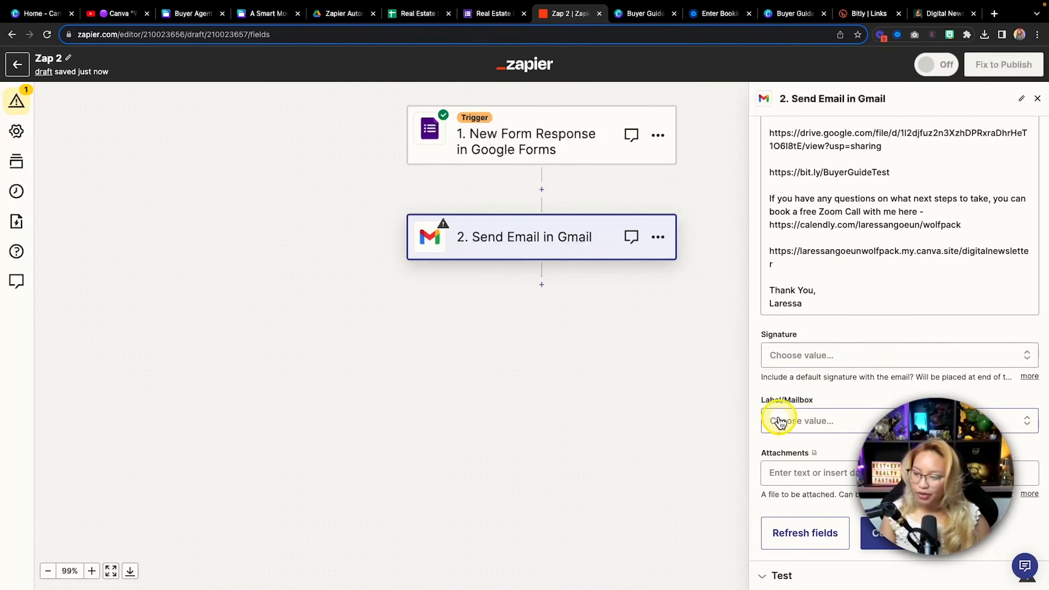
key("fn")
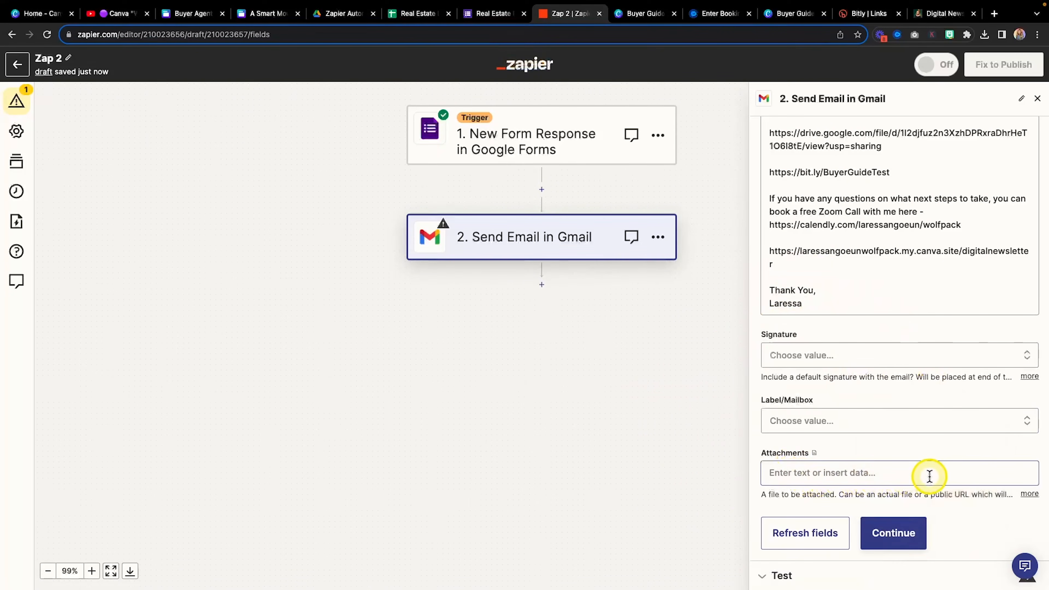
left_click(929, 476)
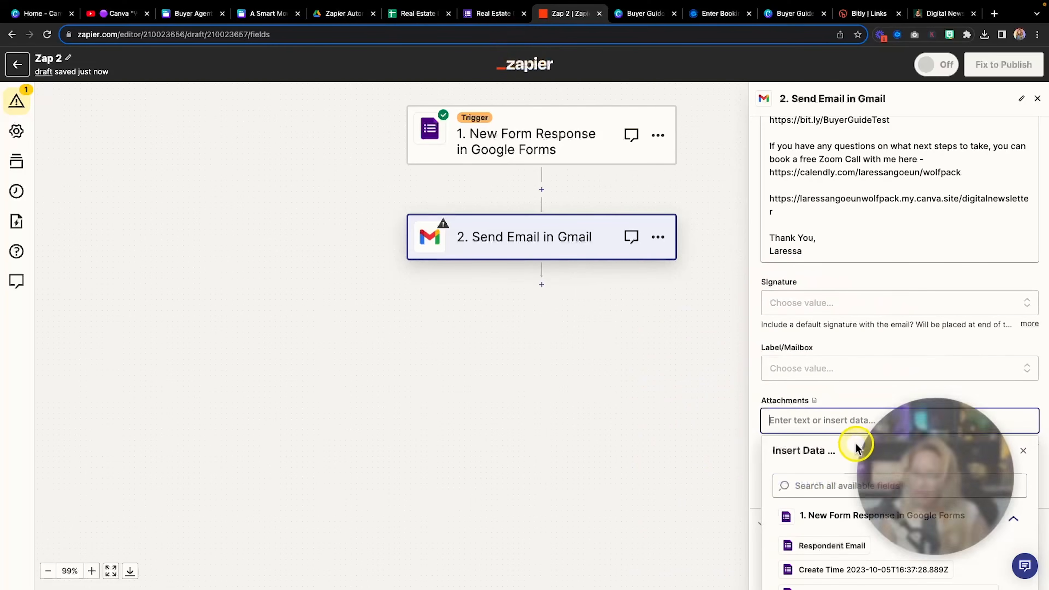
left_click(906, 401)
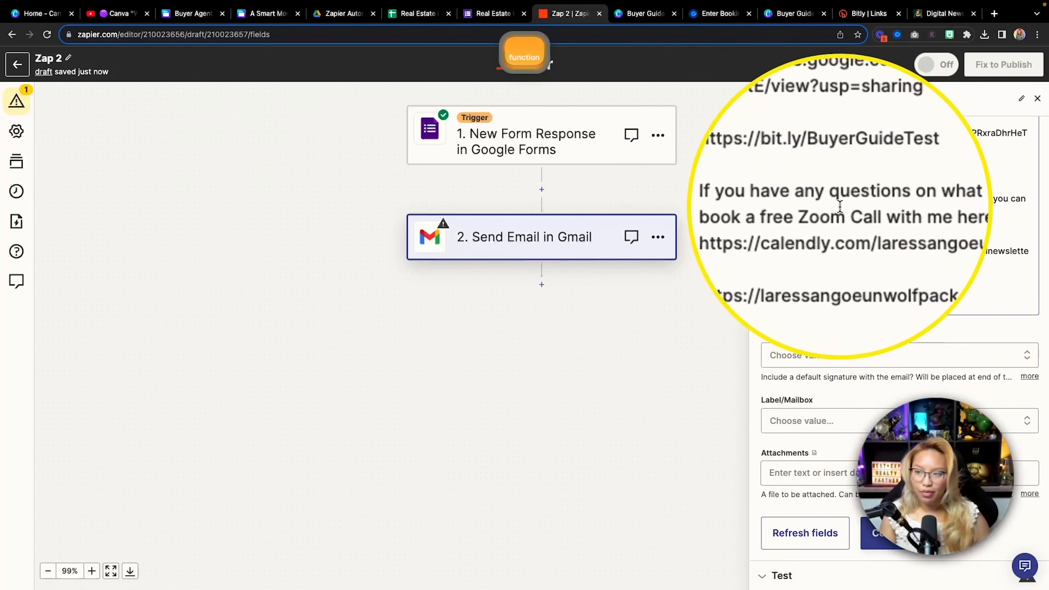
Test the Send Email in Gmail step so the buyer guide email is actually sent
left_click(909, 529)
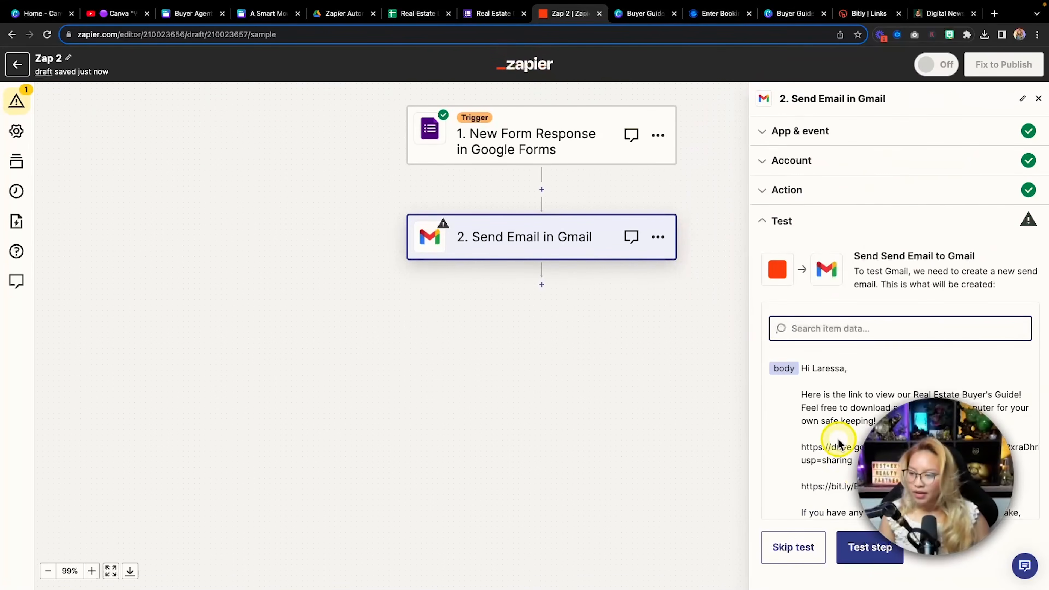
scroll(838, 442, "down", 1)
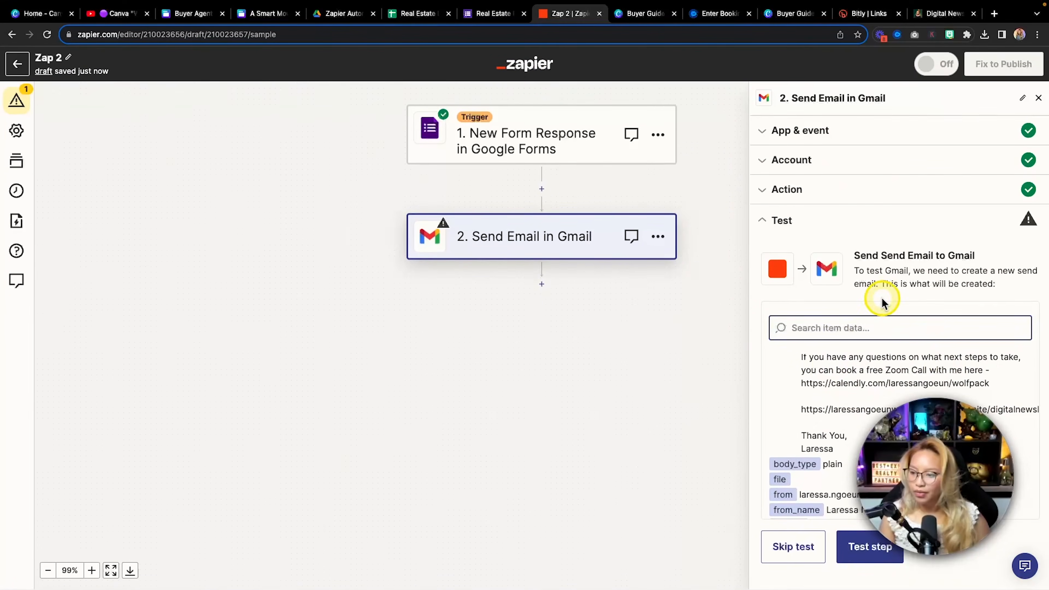
scroll(831, 378, "up", 5)
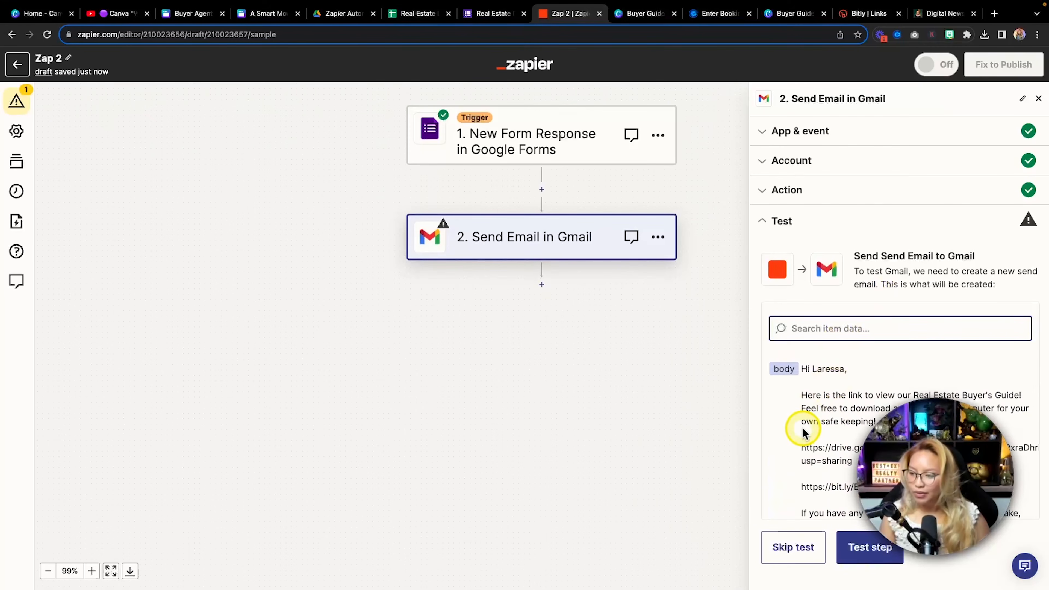
scroll(866, 428, "down", 10)
scroll(951, 483, "down", 8)
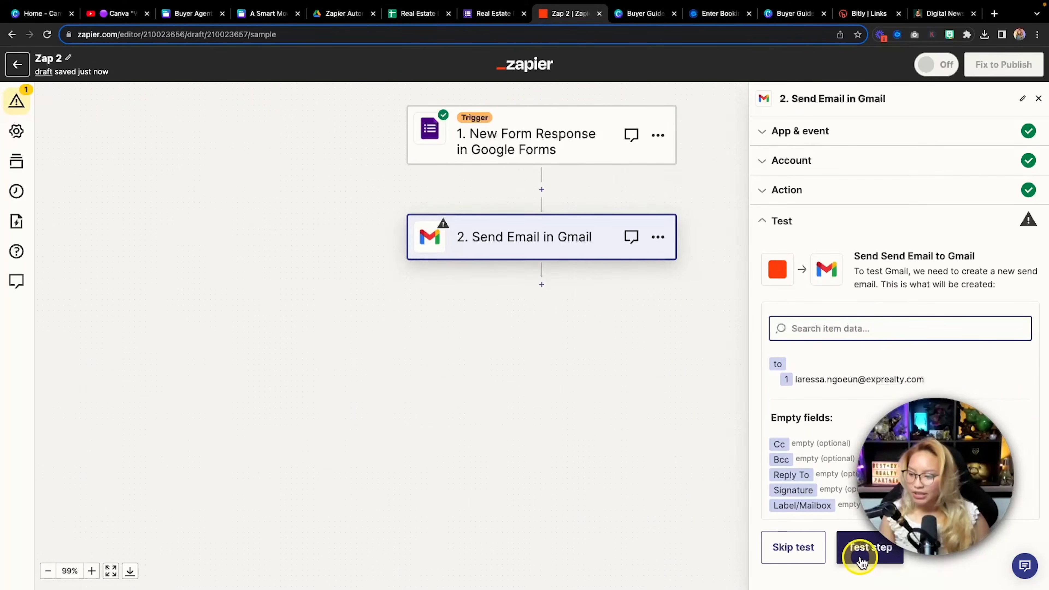
left_click(869, 554)
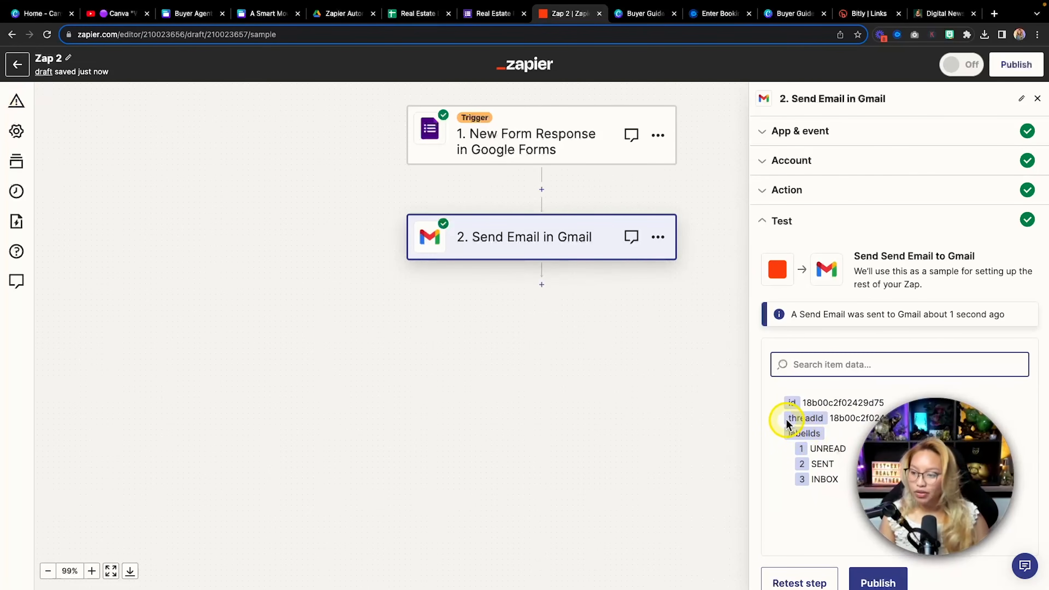
scroll(786, 419, "down", 1)
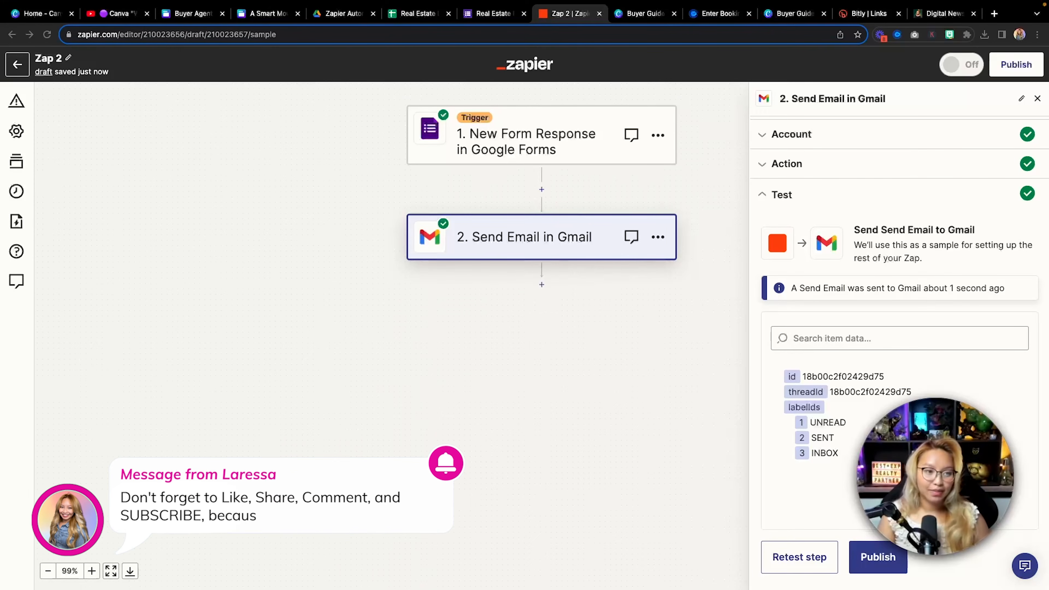
Open the Congrats test email in Gmail, scroll through the Buyer Guide PDF preview, then close it
left_click_drag(37, 22, 124, 18)
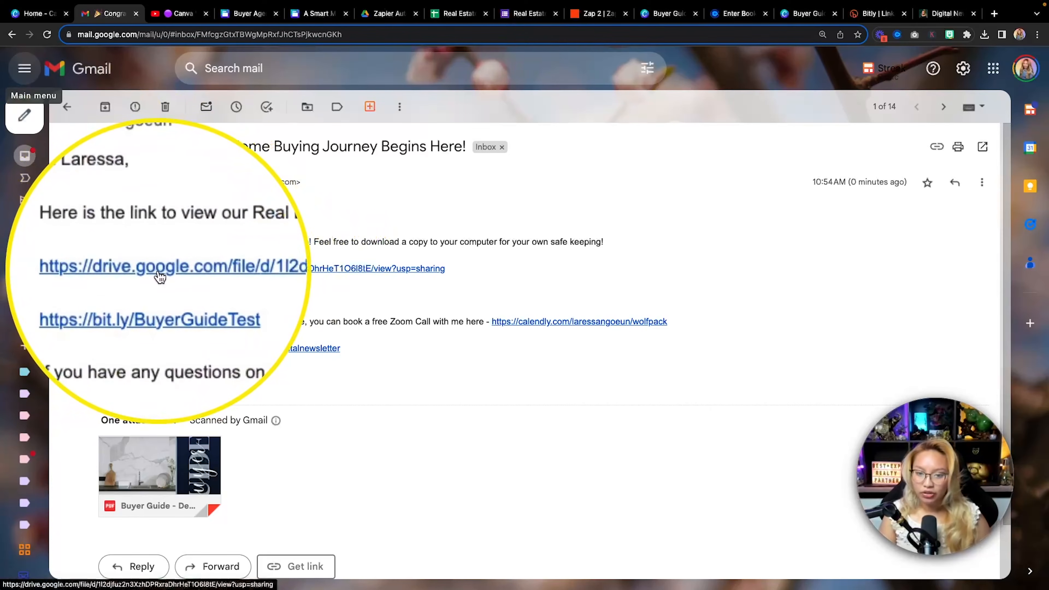
scroll(363, 379, "down", 2)
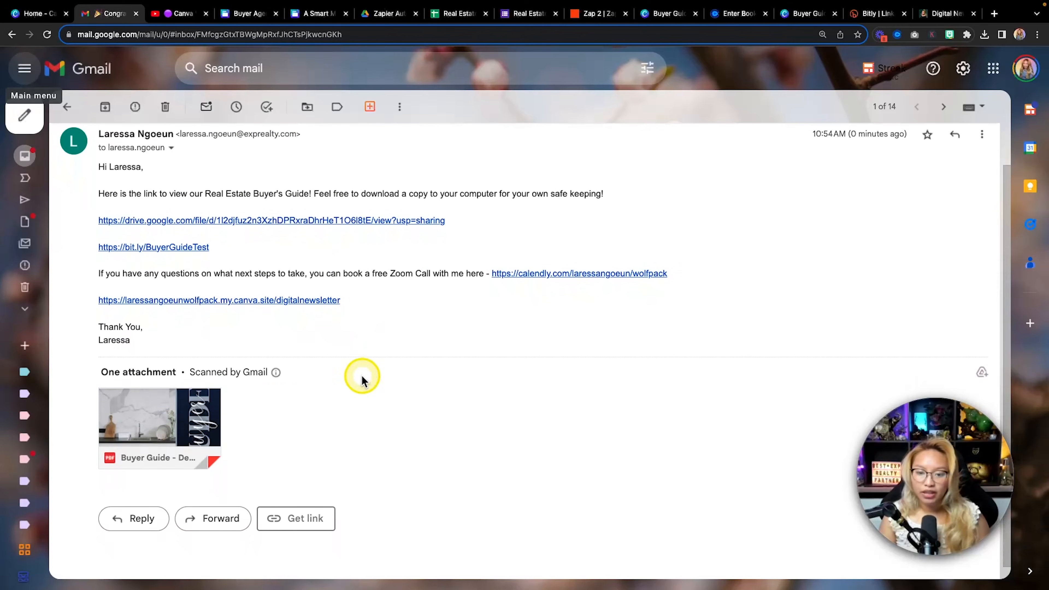
left_click(151, 411)
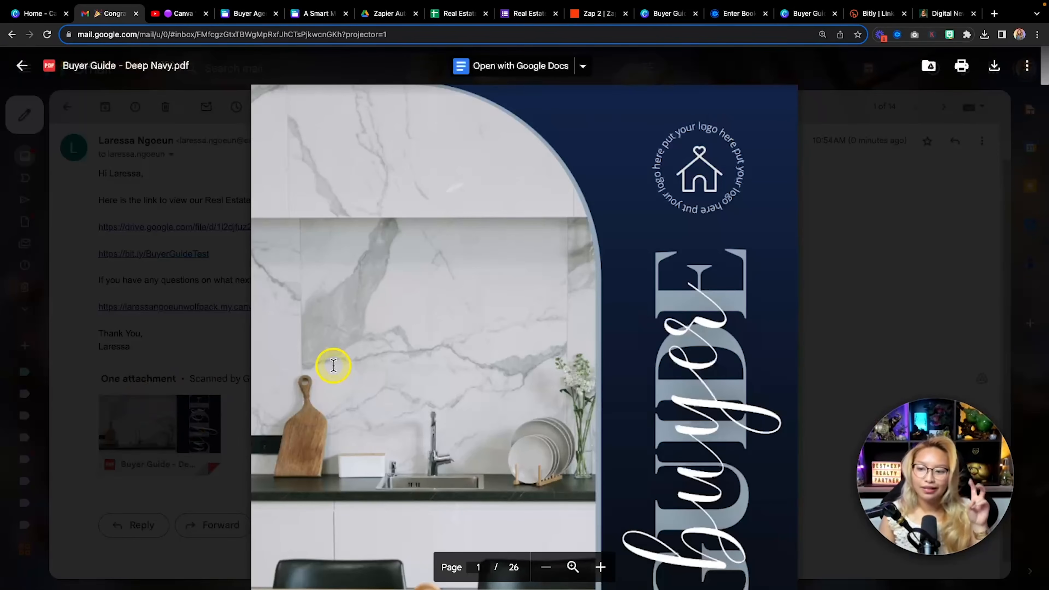
scroll(780, 286, "down", 15)
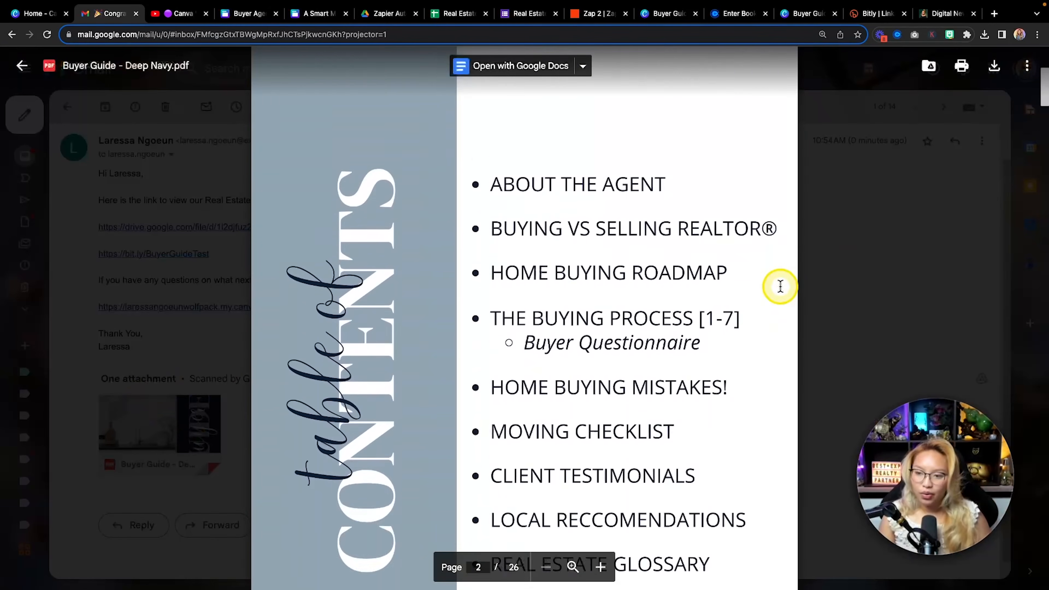
scroll(780, 287, "down", 20)
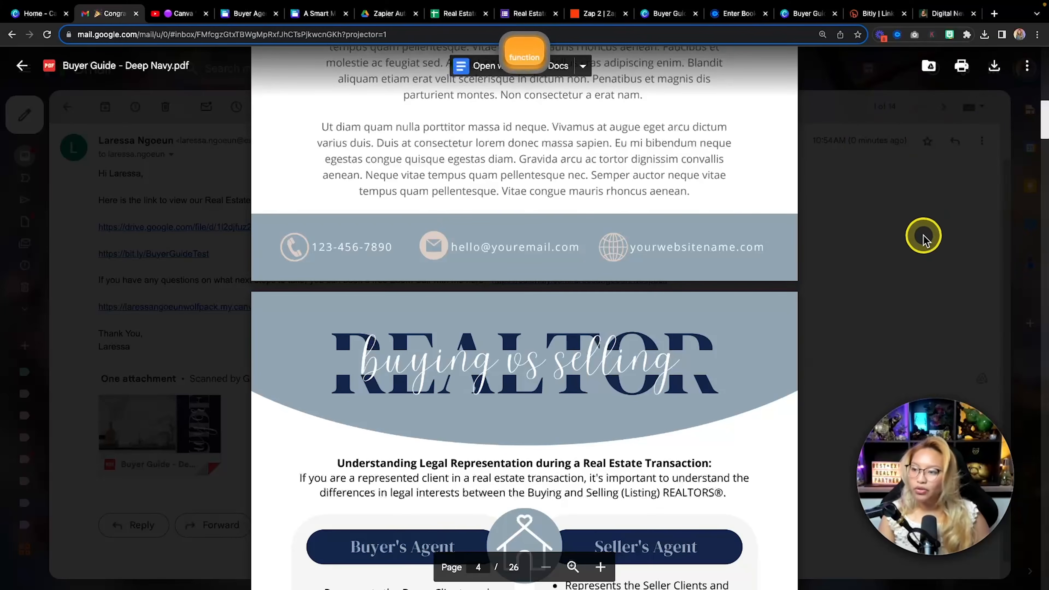
left_click(924, 246)
scroll(404, 318, "up", 1)
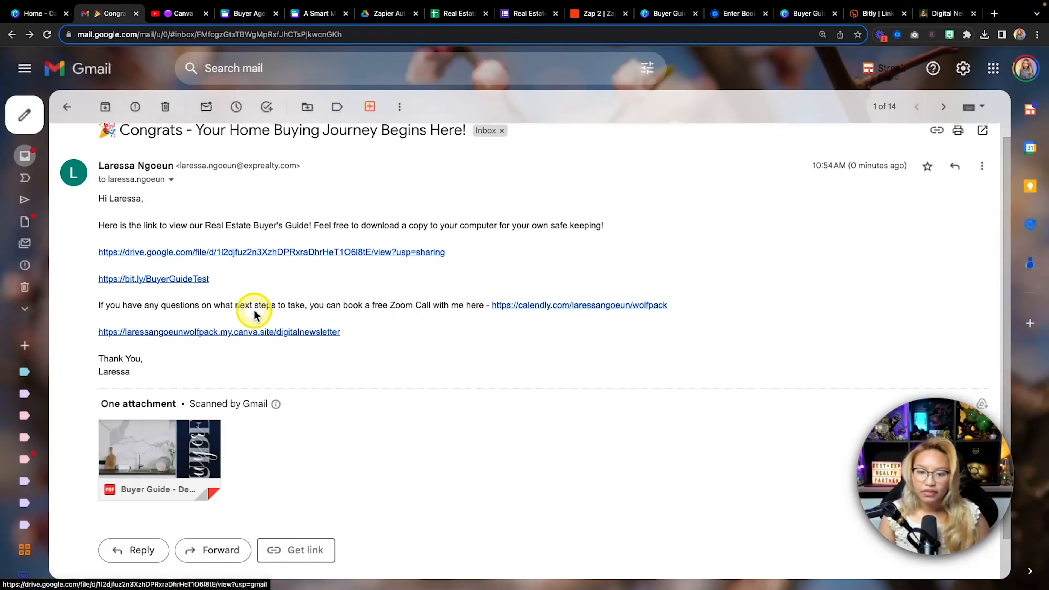
scroll(255, 313, "up", 1)
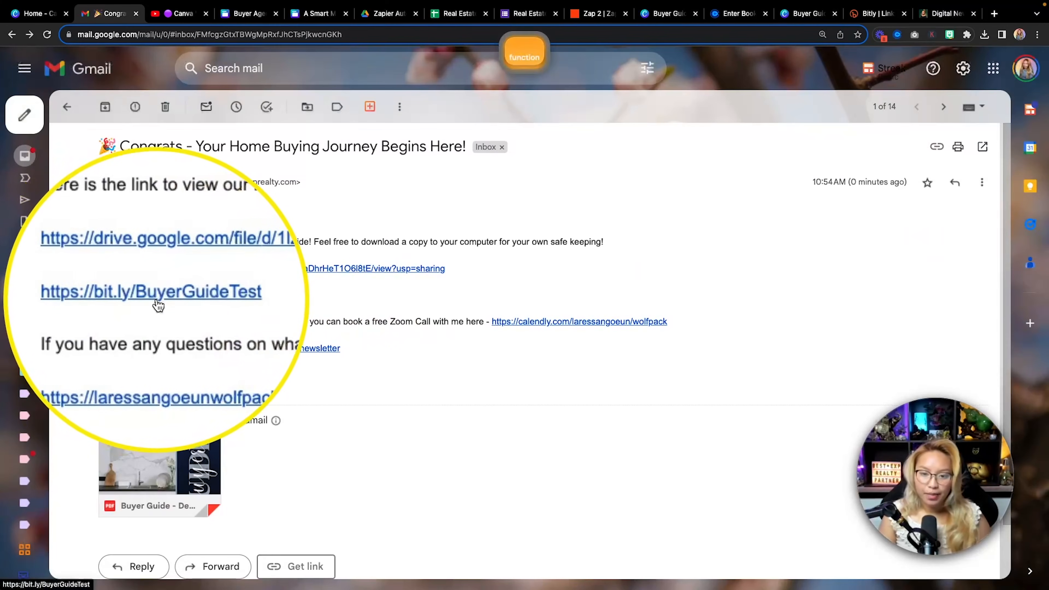
Open the bit.ly guide link in Canva, page forward six slides and back three, then return to Gmail
left_click(164, 296)
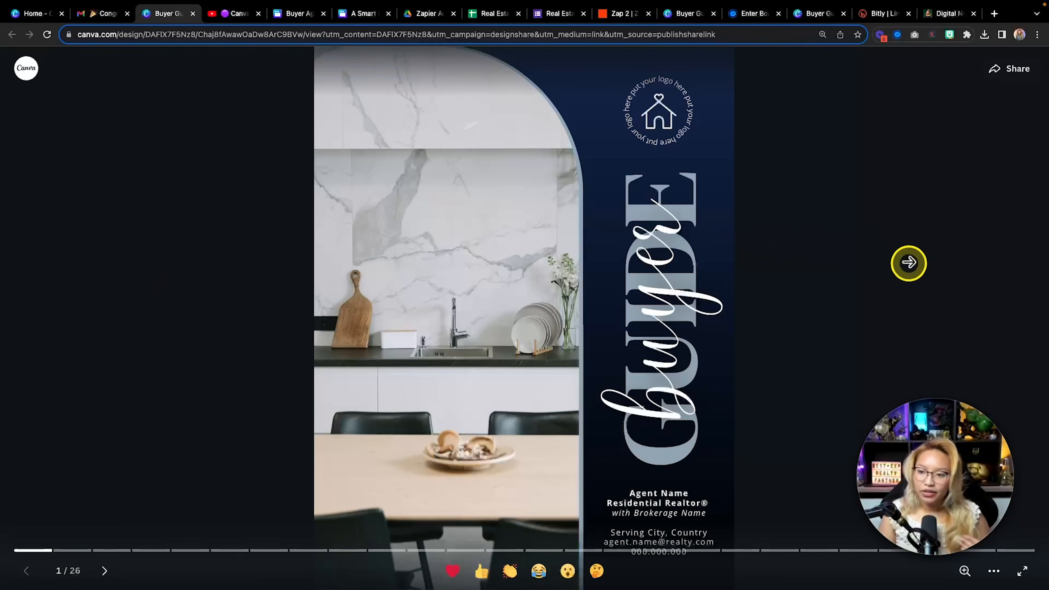
left_click(909, 263)
left_click(909, 263)
left_click(908, 263)
left_click(909, 263)
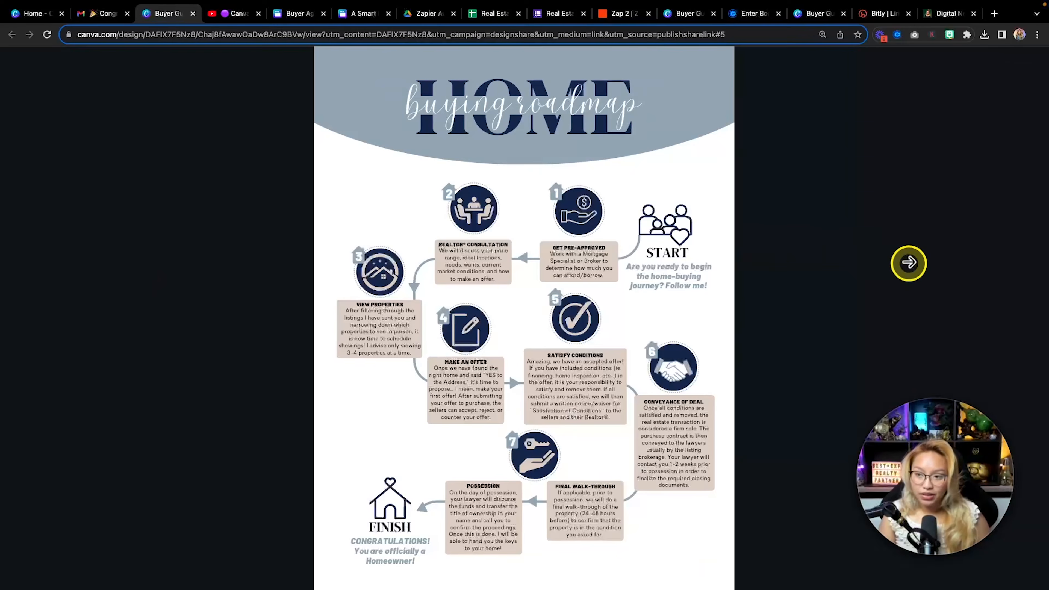
left_click(908, 263)
left_click(909, 263)
left_click(908, 262)
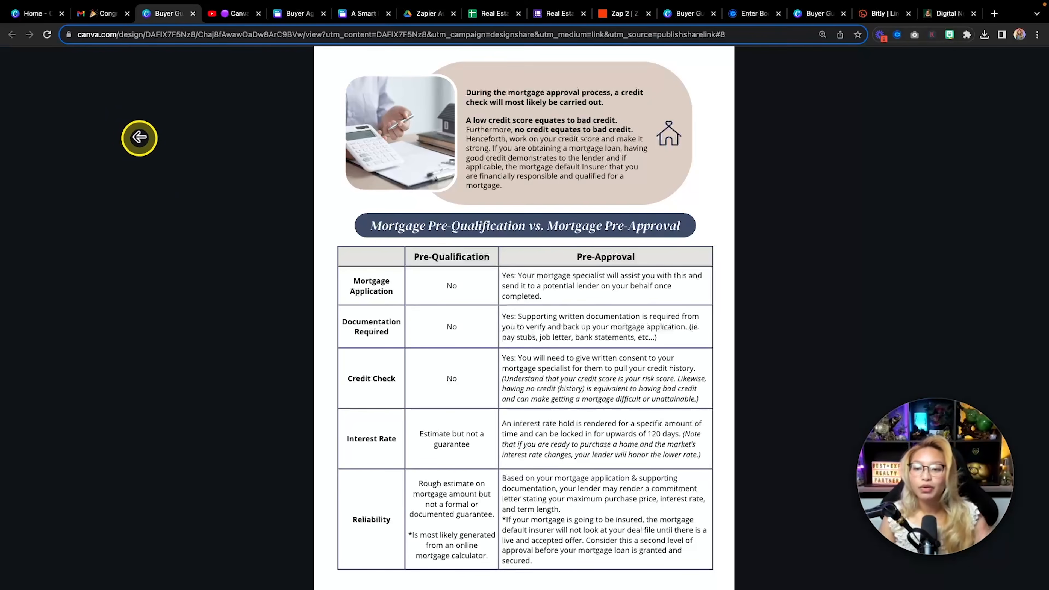
left_click(150, 150)
left_click(151, 151)
left_click(151, 152)
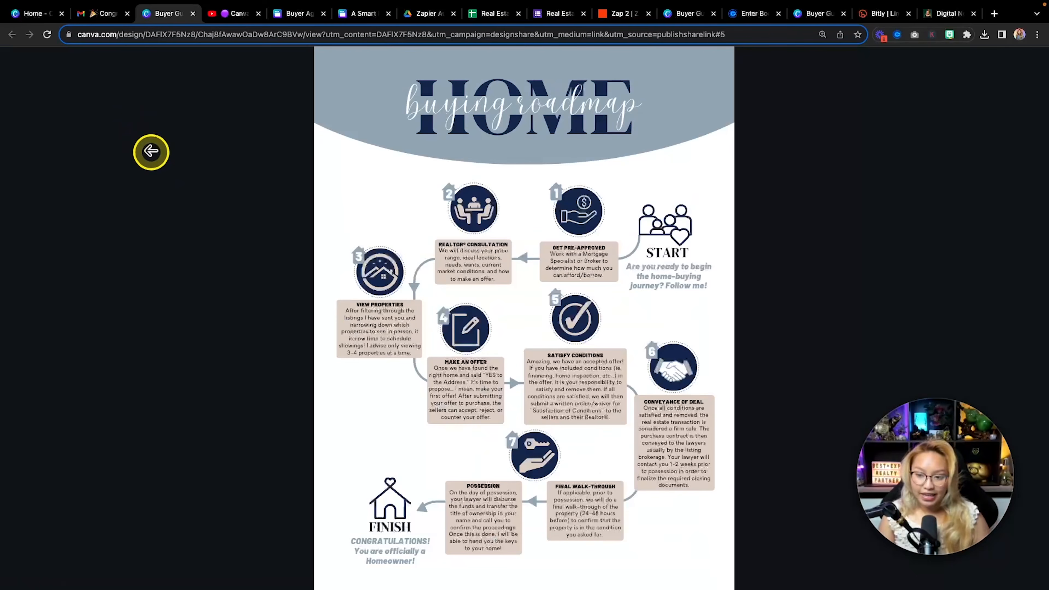
left_click(106, 15)
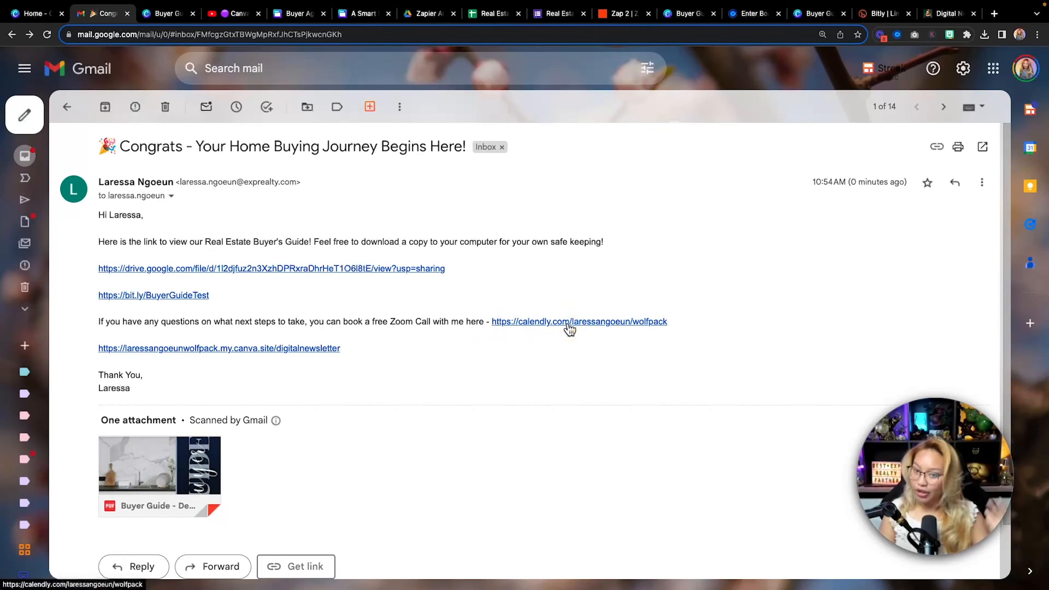
Test the Calendly link by booking October 9 at 10:00am up to the details form, then return to Gmail
left_click(551, 320)
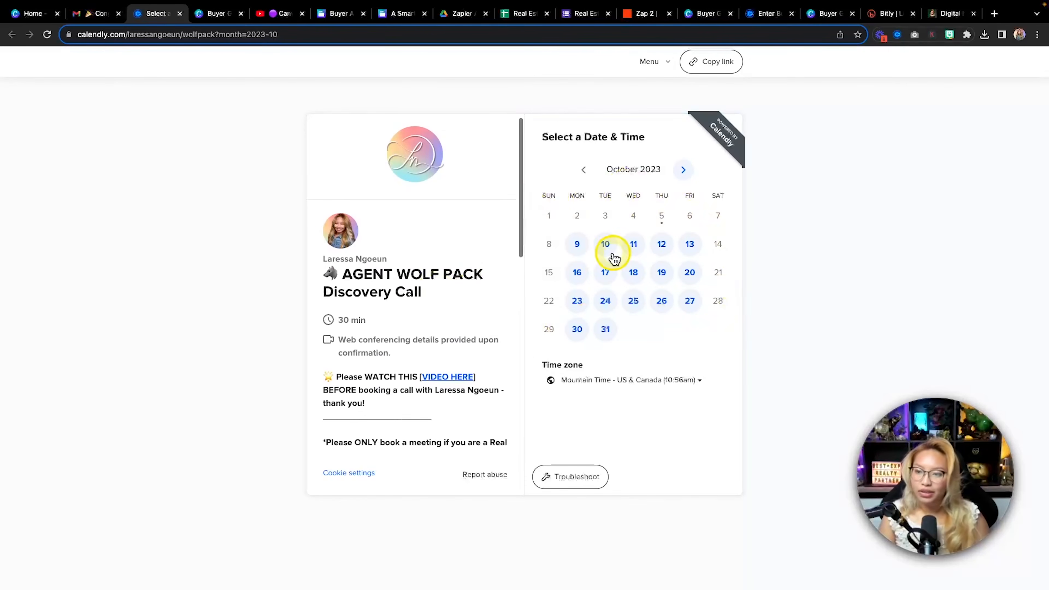
left_click(577, 248)
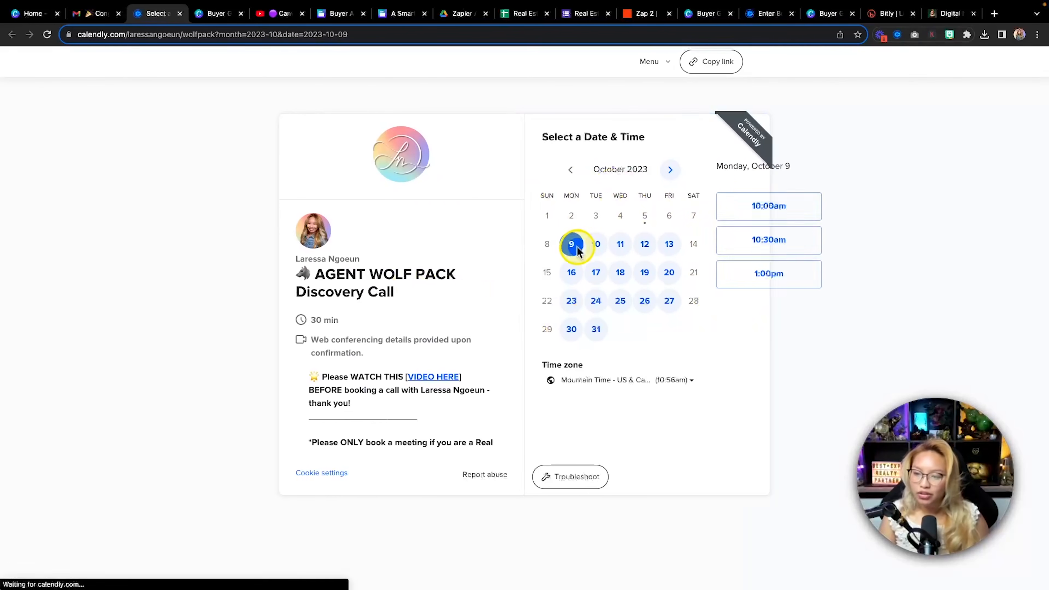
left_click(741, 209)
left_click(764, 207)
scroll(495, 233, "down", 12)
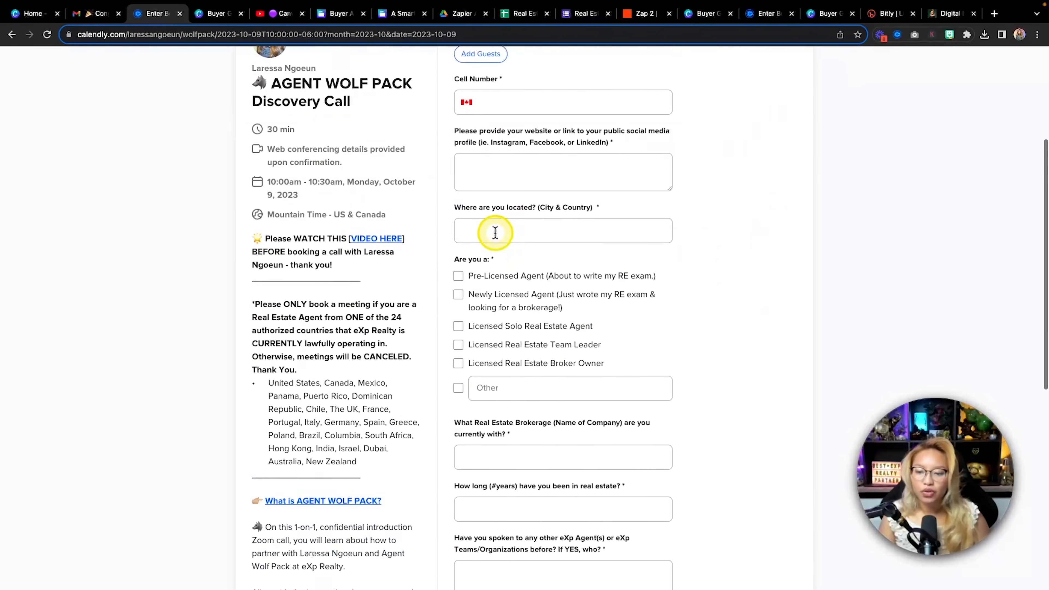
scroll(497, 238, "down", 3)
scroll(497, 237, "up", 15)
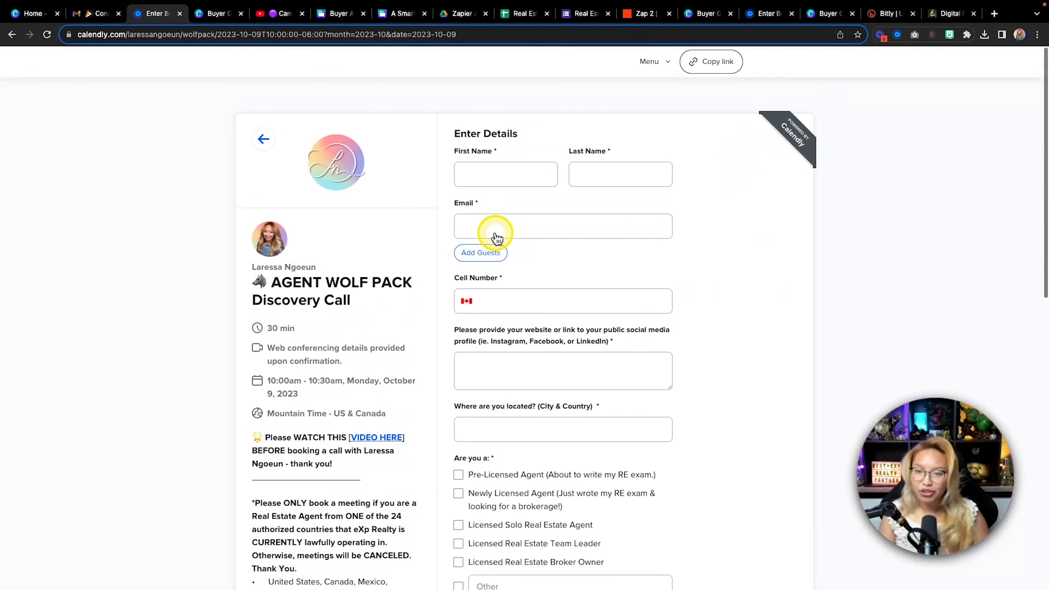
left_click(99, 15)
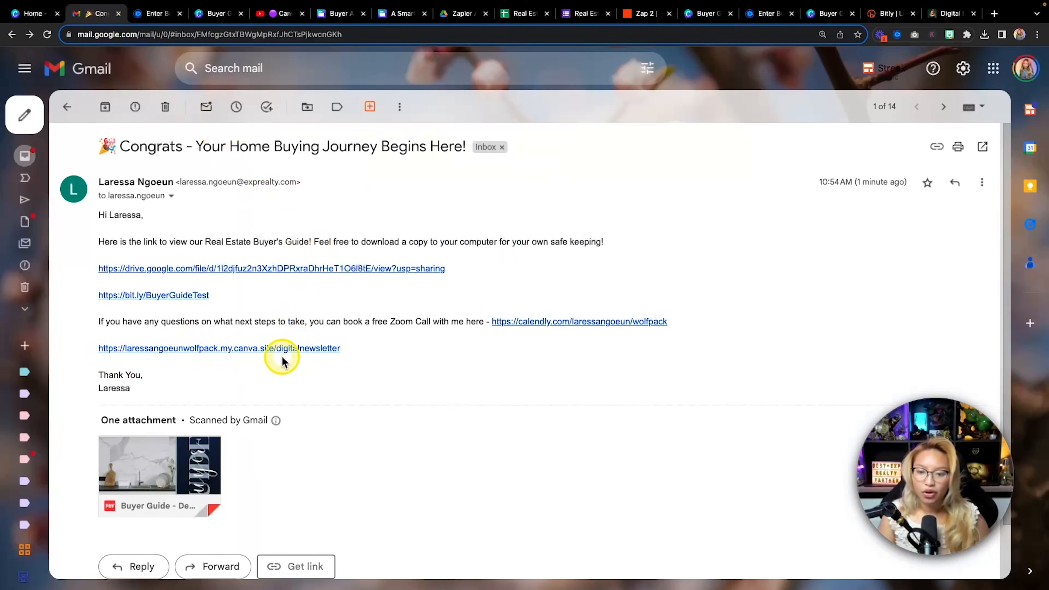
Scroll through the canva.site digital newsletter, return to the email, then show the form responses spreadsheet
left_click(234, 352)
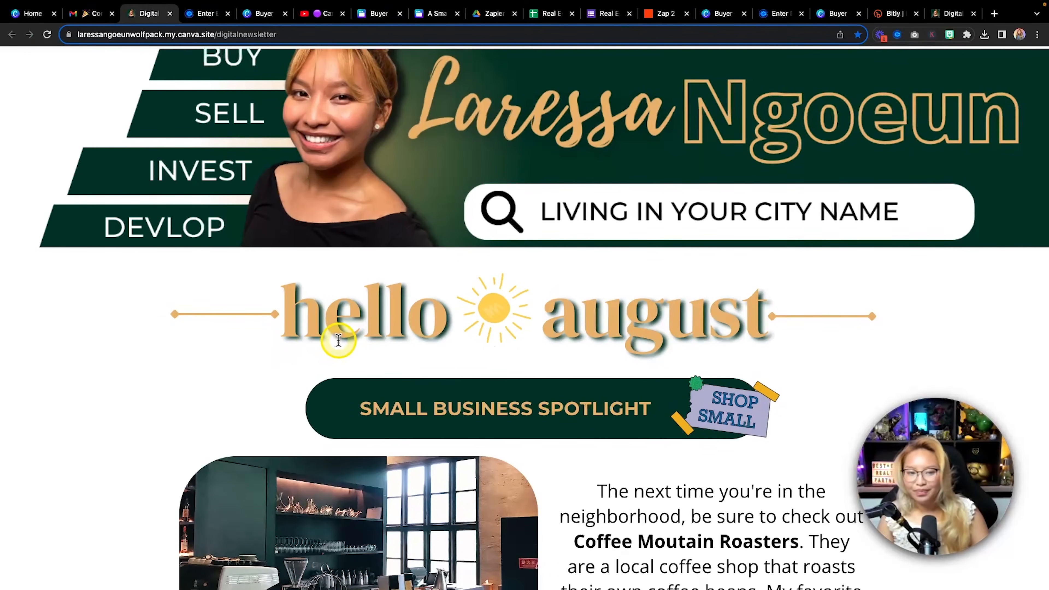
scroll(338, 340, "down", 20)
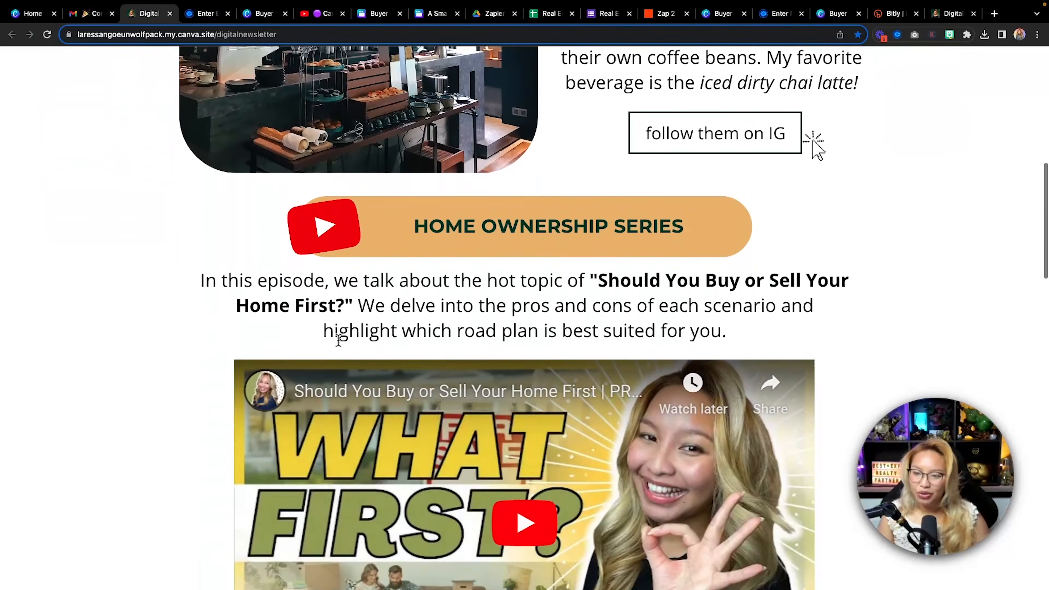
scroll(338, 339, "down", 10)
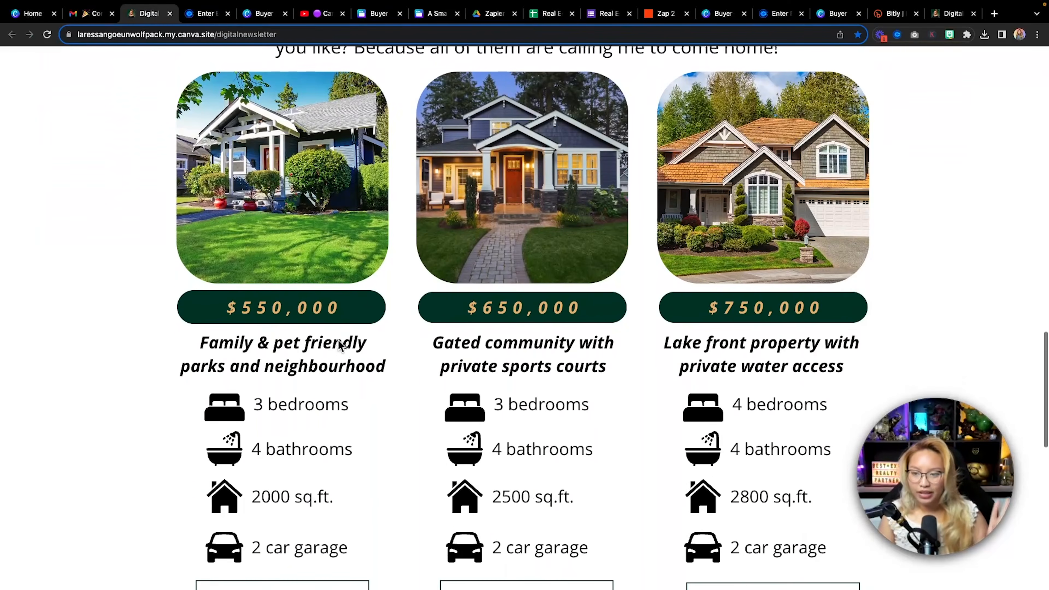
scroll(338, 340, "up", 14)
scroll(338, 340, "up", 20)
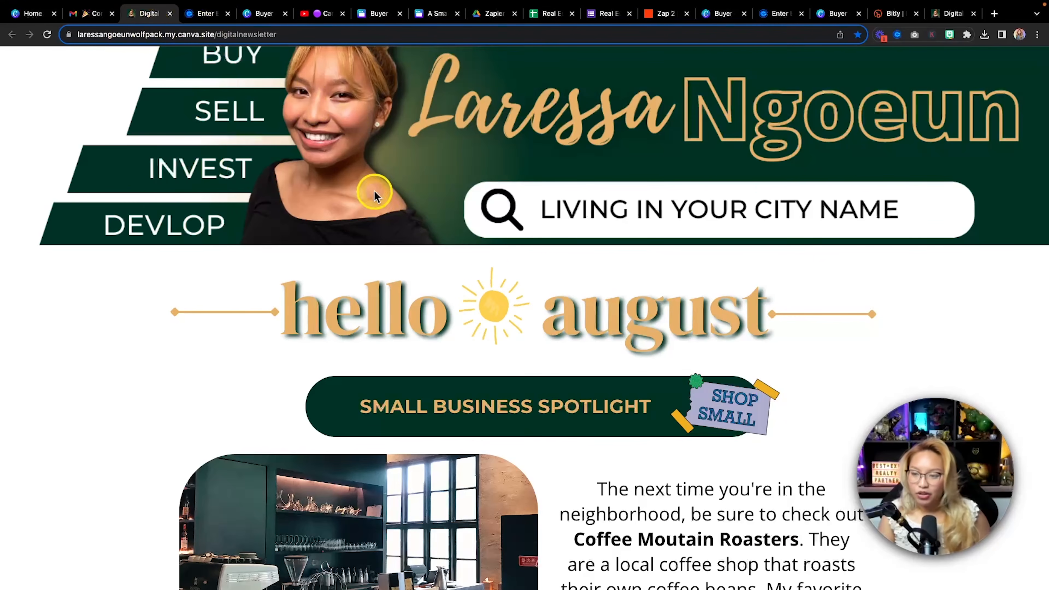
left_click(97, 13)
scroll(372, 314, "down", 2)
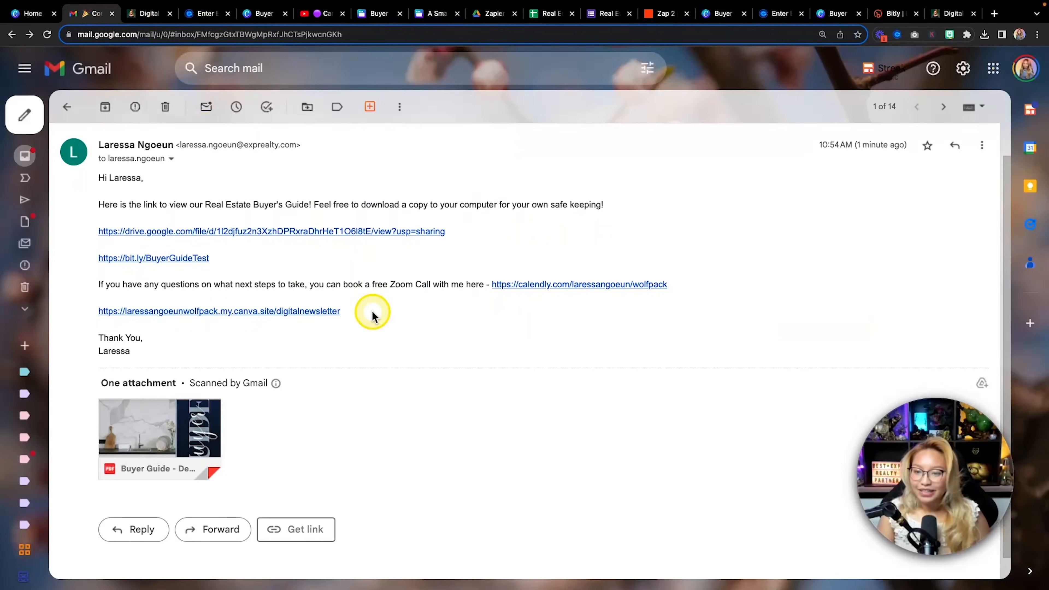
scroll(372, 314, "up", 2)
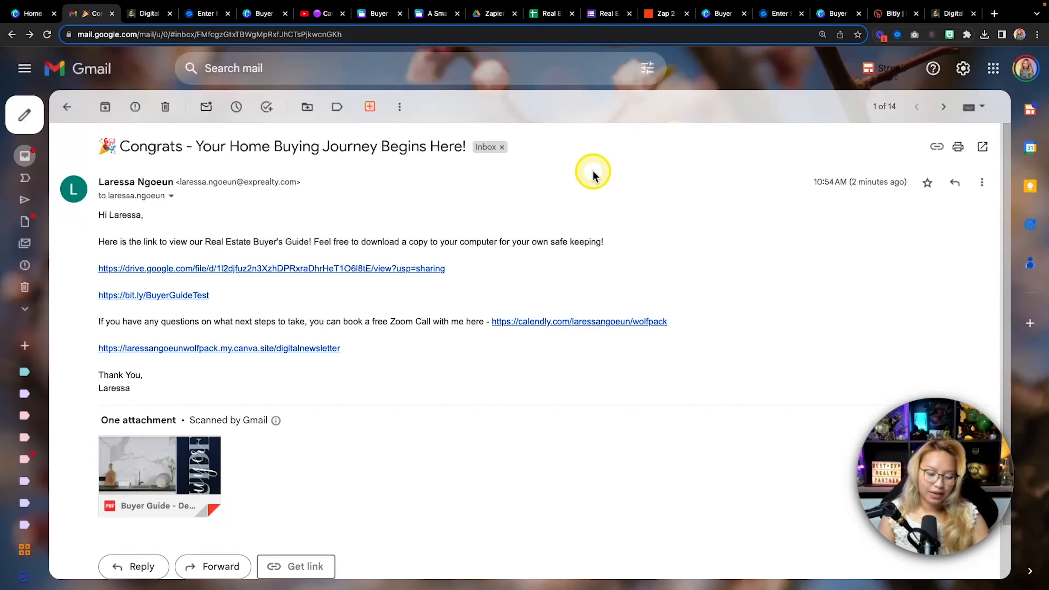
left_click(549, 16)
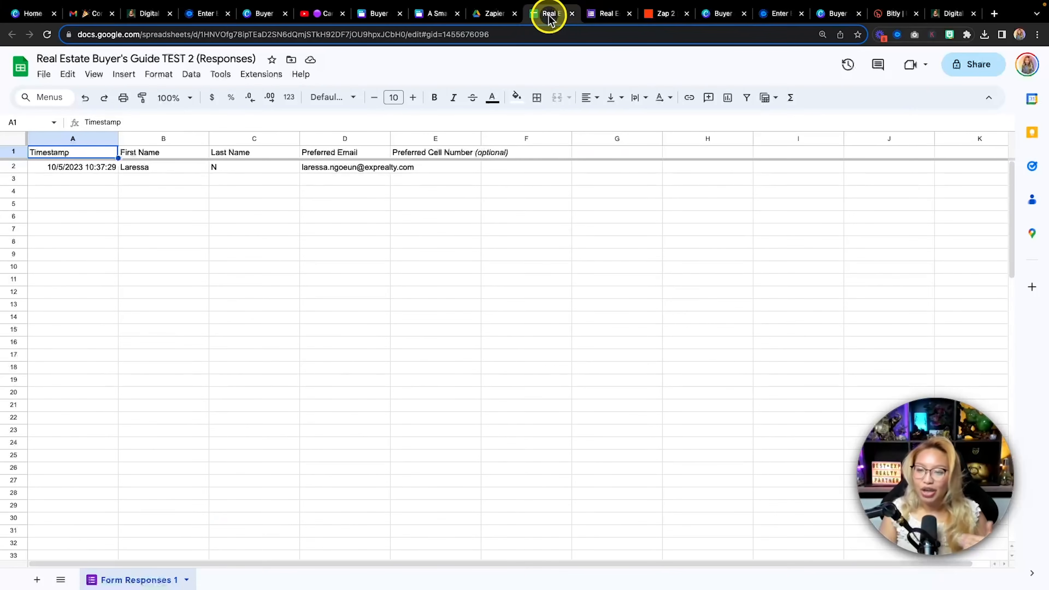
Check the form's Questions and Responses in Google Forms, revisit the responses sheet, then return to Zap 2
left_click(602, 15)
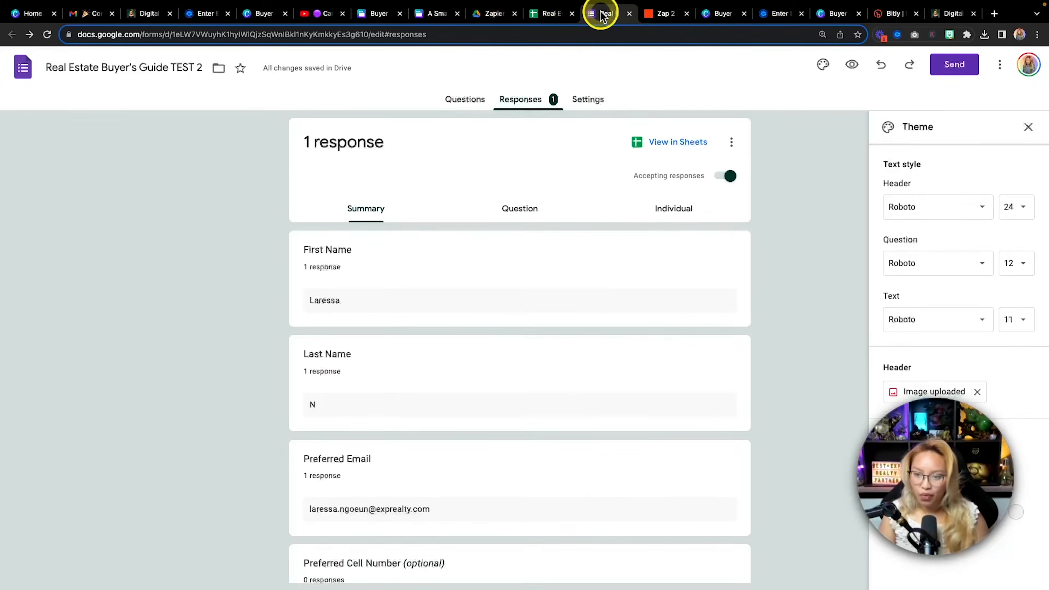
left_click(458, 101)
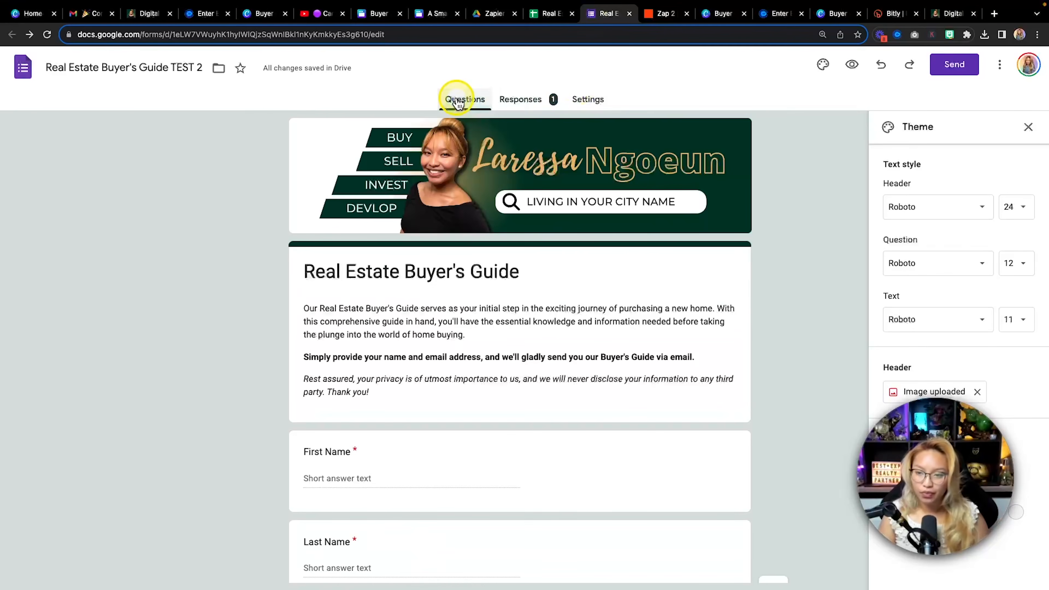
left_click(526, 109)
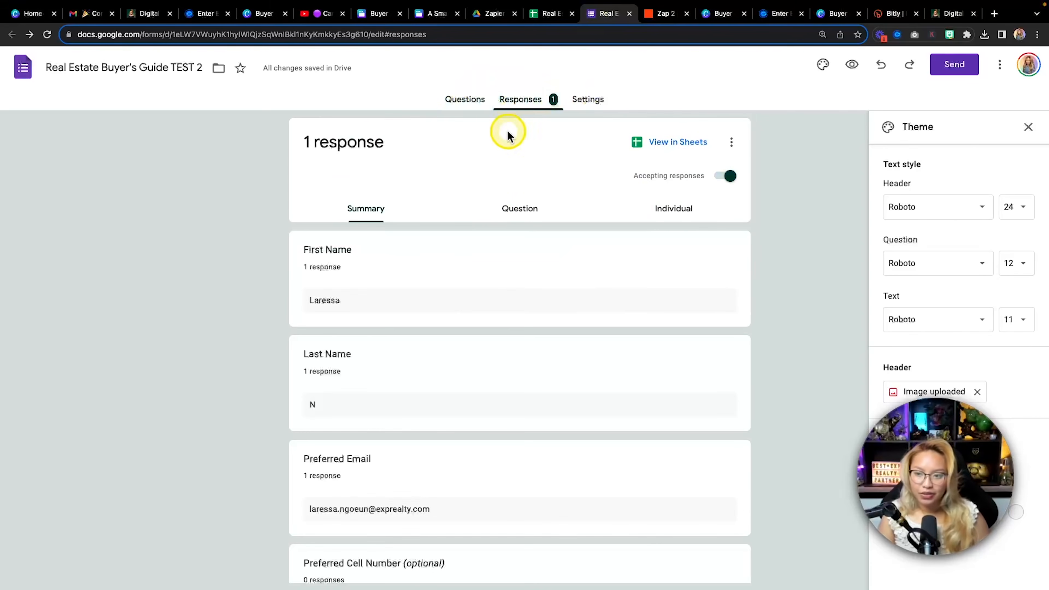
left_click(548, 17)
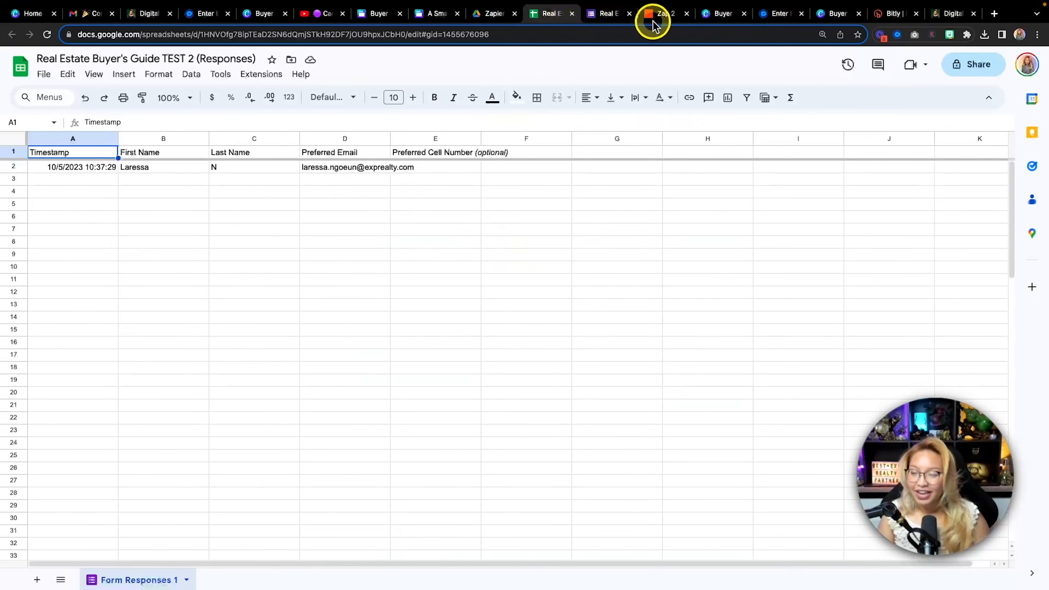
left_click(663, 17)
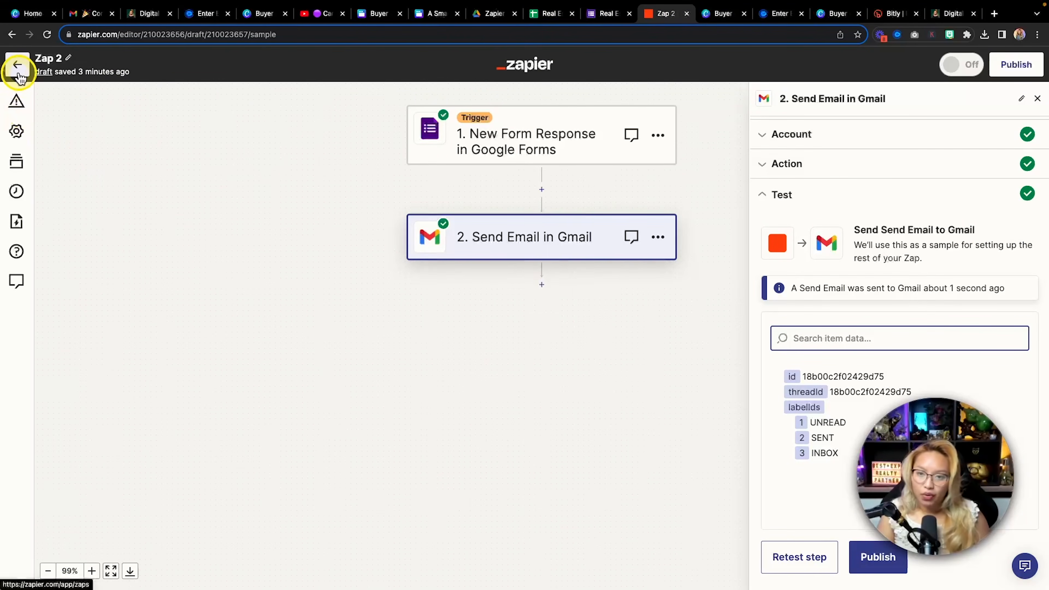
Reload the Zaps list, open Zap 2's details panel and view it in the editor
left_click(17, 67)
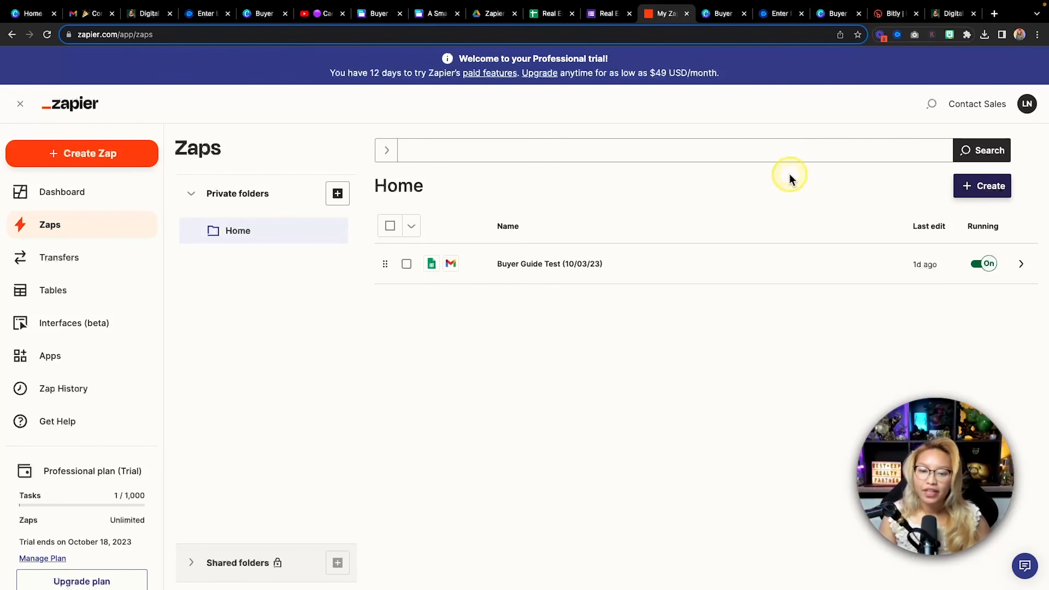
key("super+r")
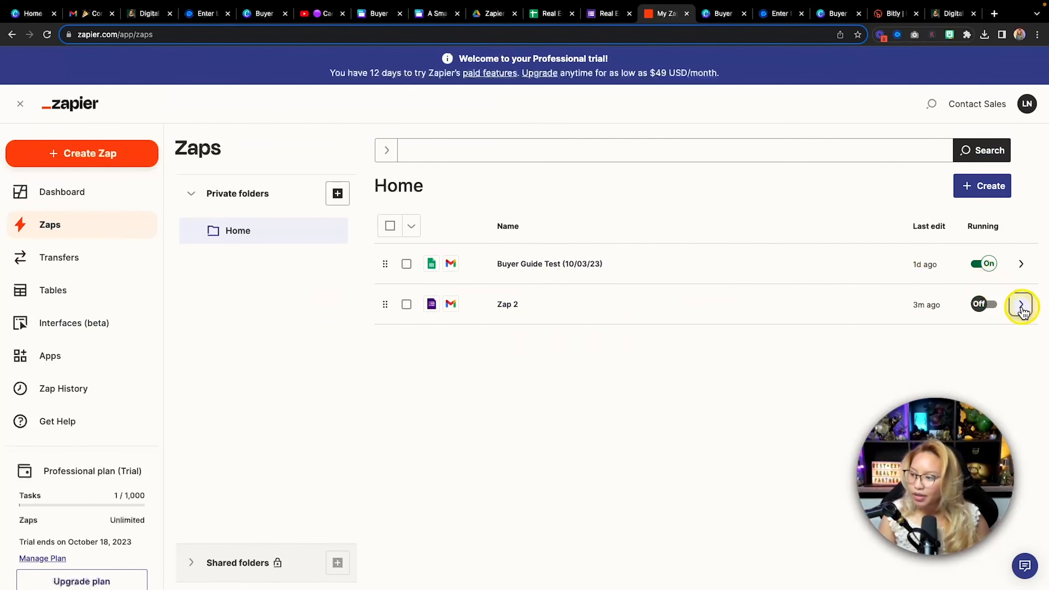
left_click(1023, 308)
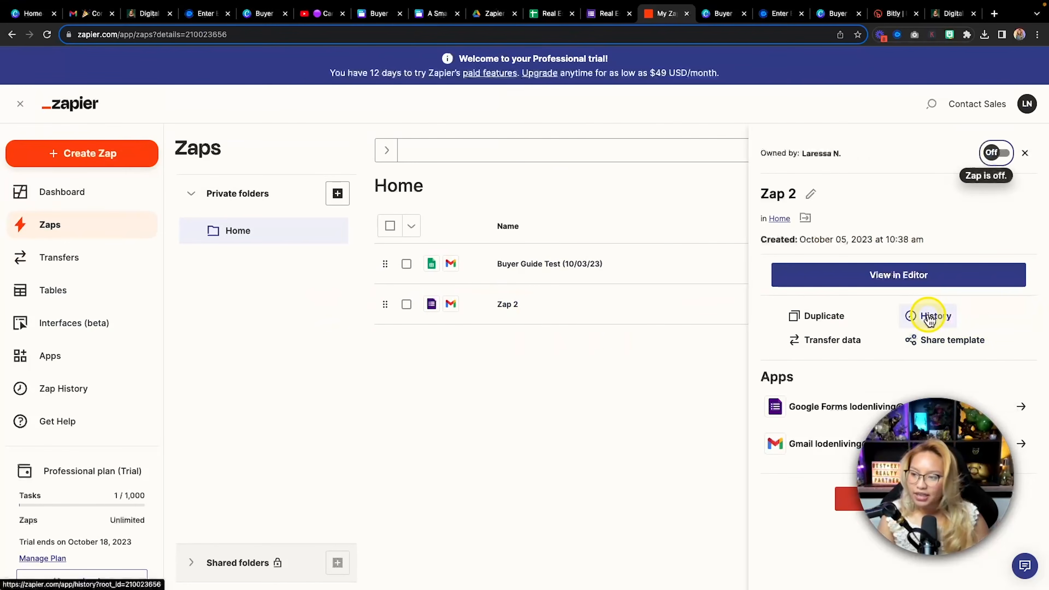
scroll(927, 312, "down", 3)
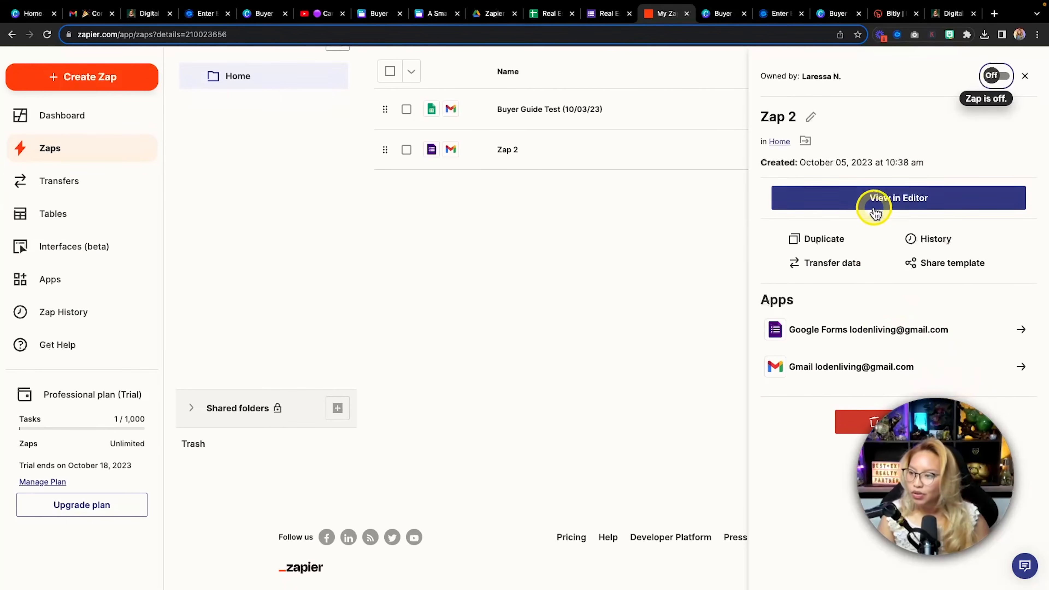
scroll(890, 205, "up", 3)
left_click(903, 206)
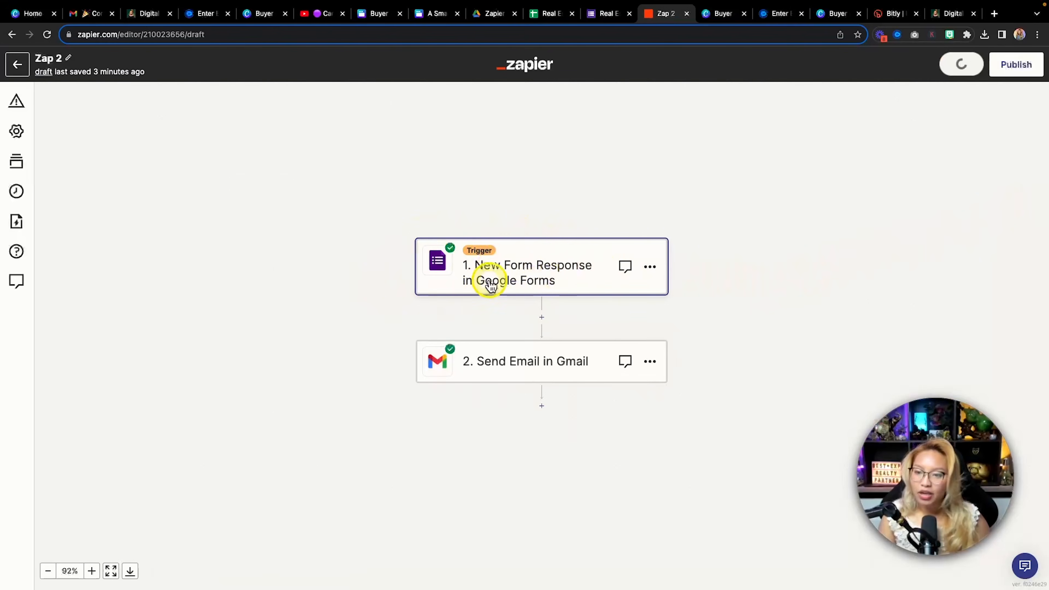
Review the Google Forms trigger's account and form, keeping Real Estate Buyer's Guide TEST 2, then open the Gmail step
left_click(578, 267)
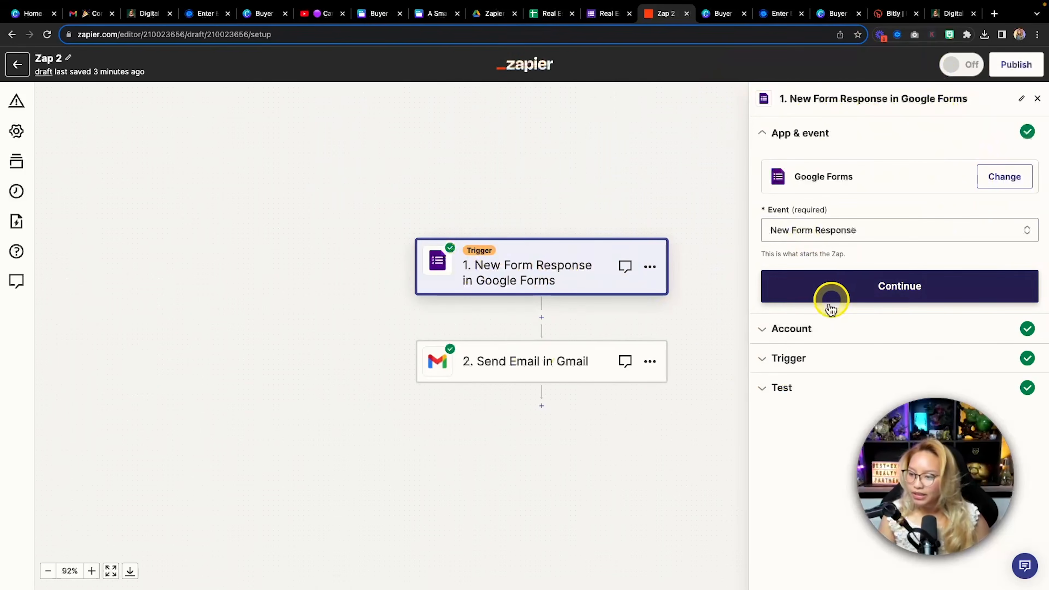
left_click(768, 328)
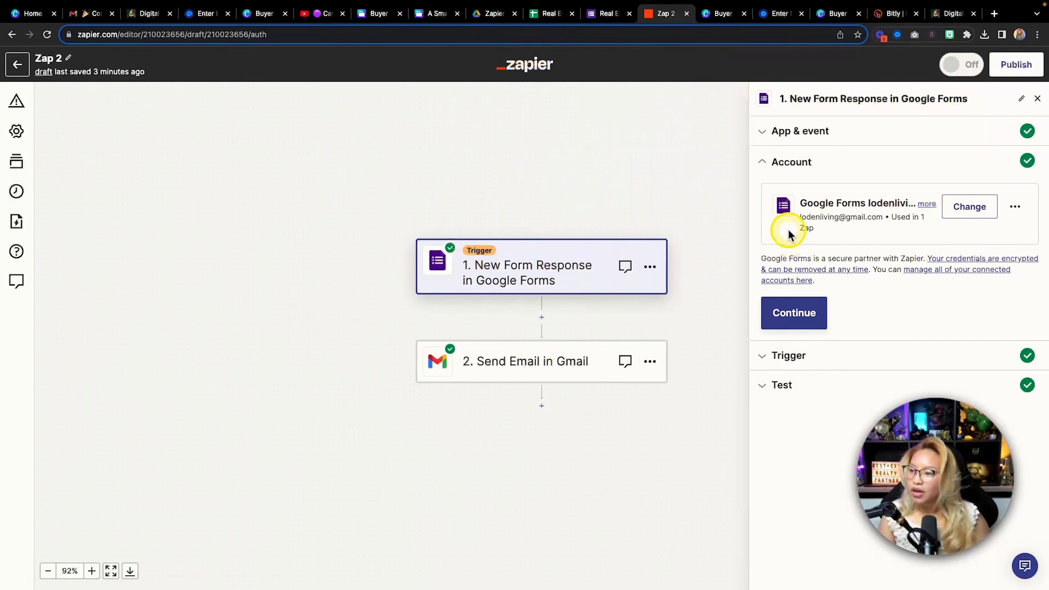
left_click(789, 358)
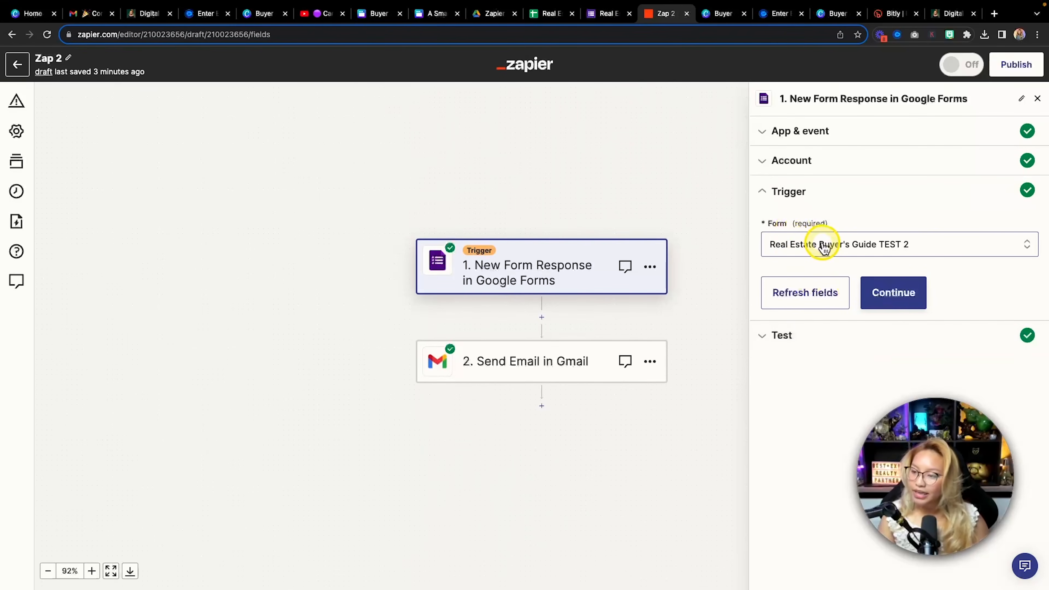
left_click(830, 245)
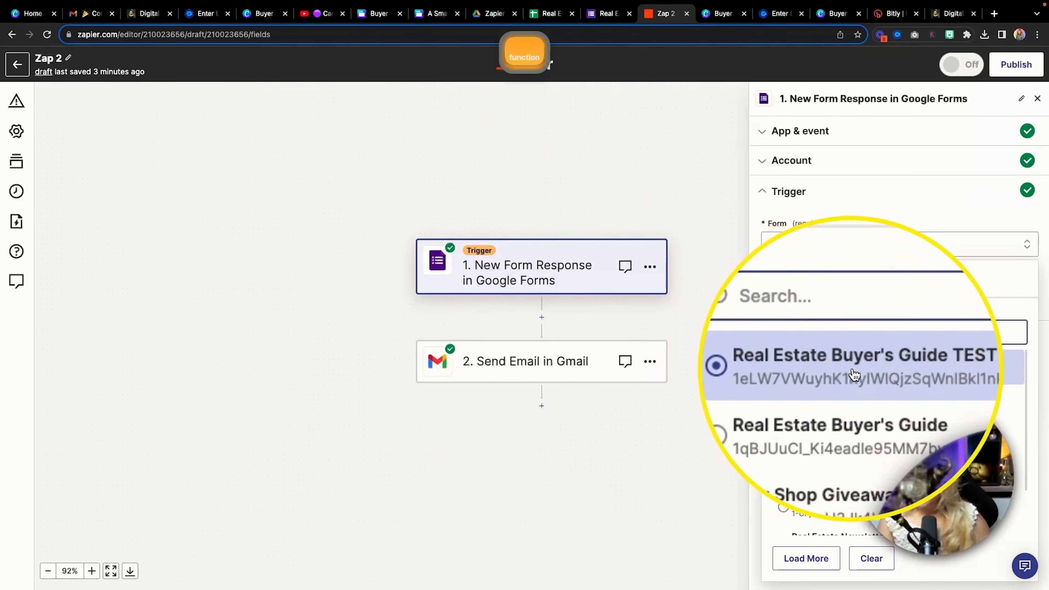
left_click(910, 220)
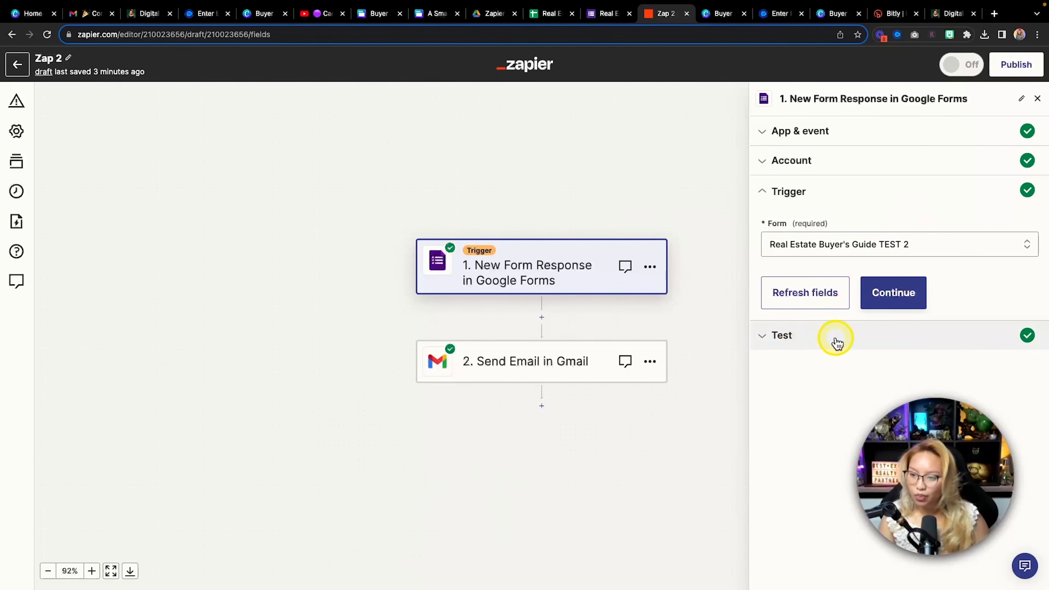
left_click(564, 370)
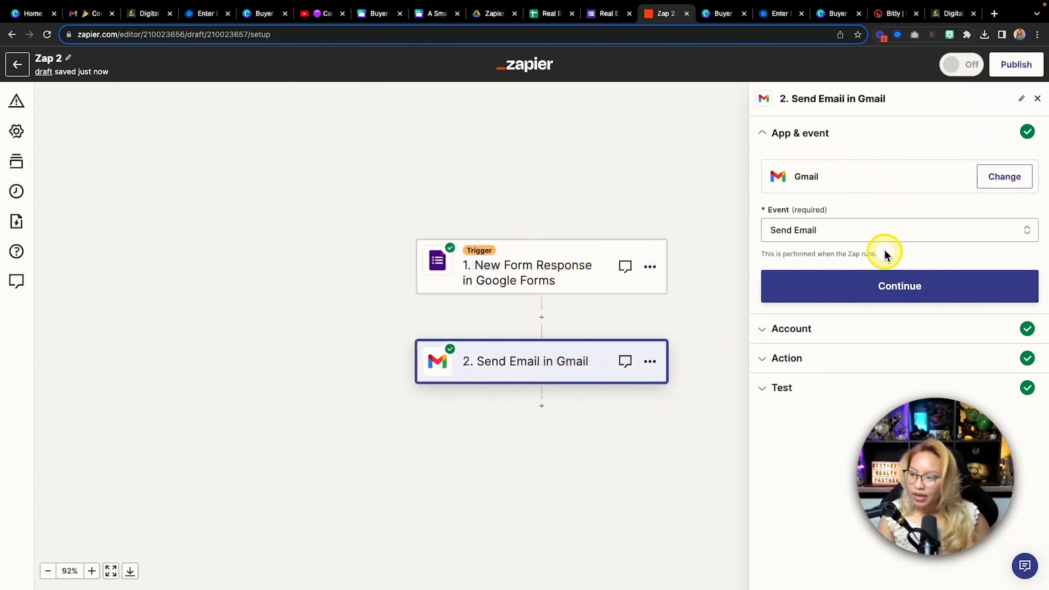
Expand the Gmail step's Account and Action sections to show the email fields
key("fn")
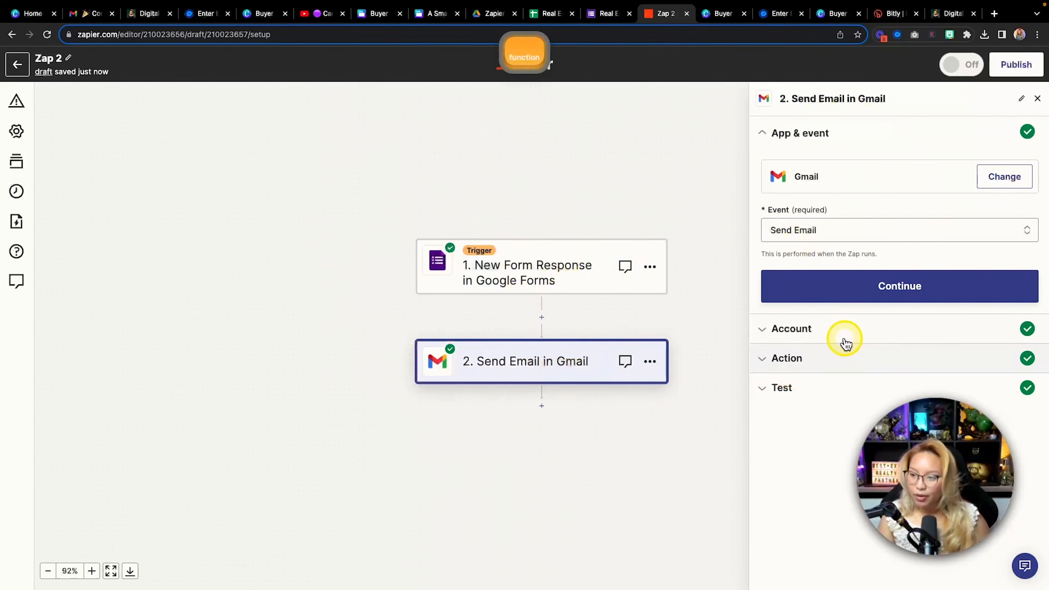
left_click(845, 337)
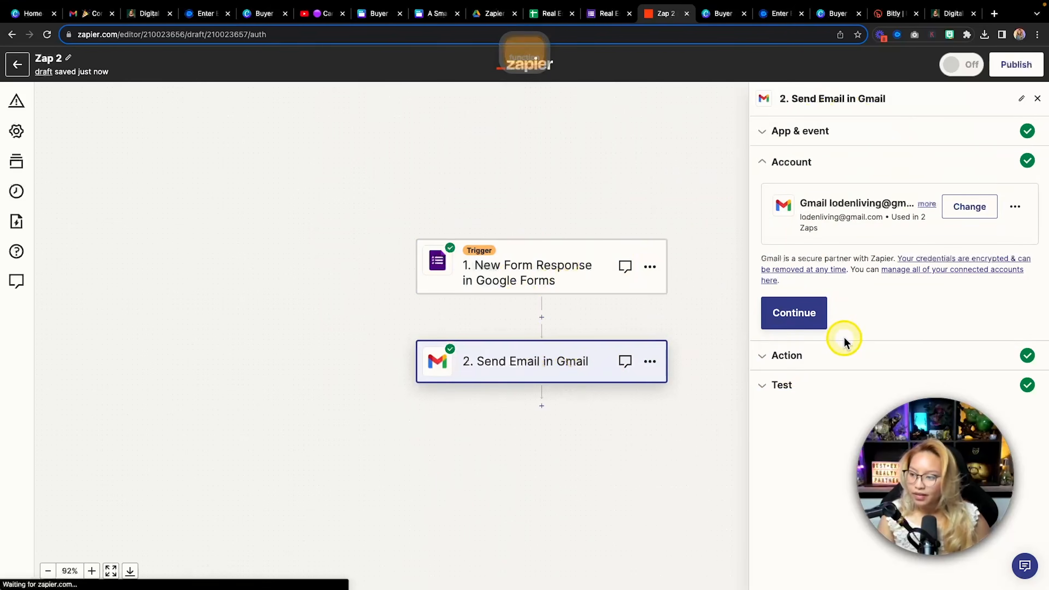
left_click(824, 363)
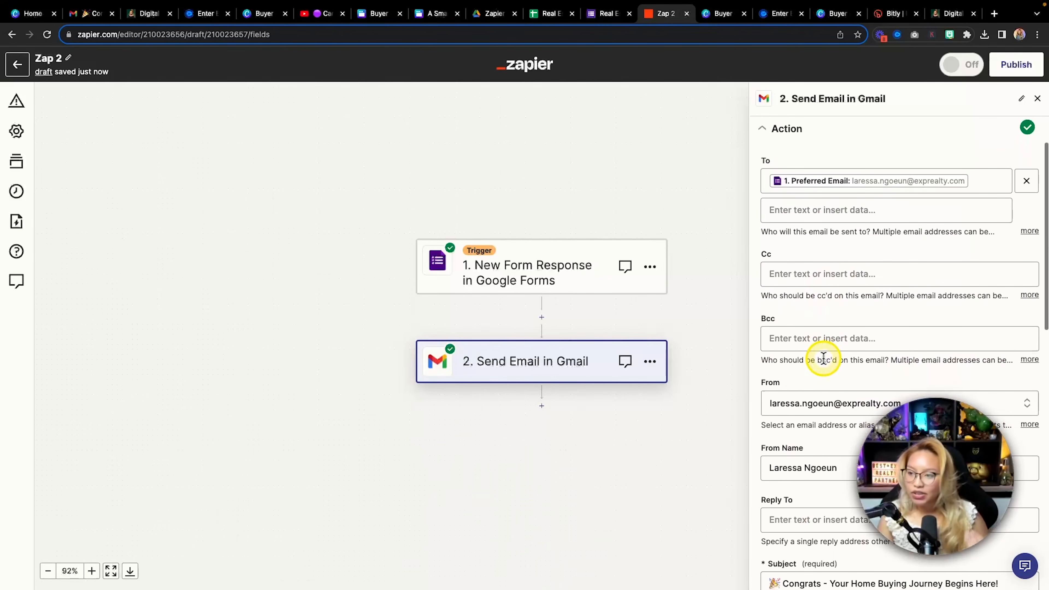
key("fn")
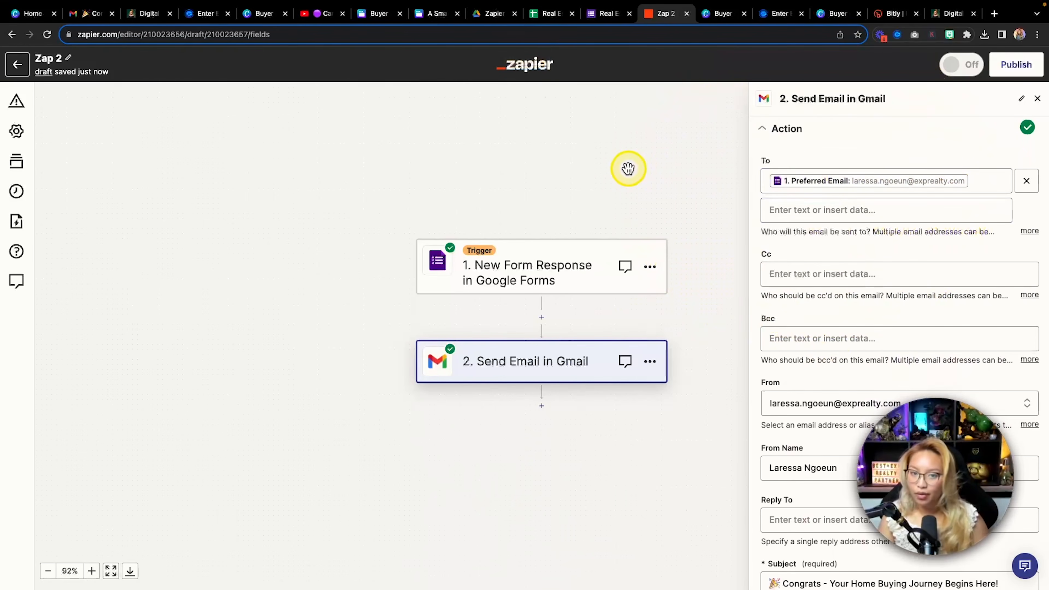
scroll(824, 206, "down", 5)
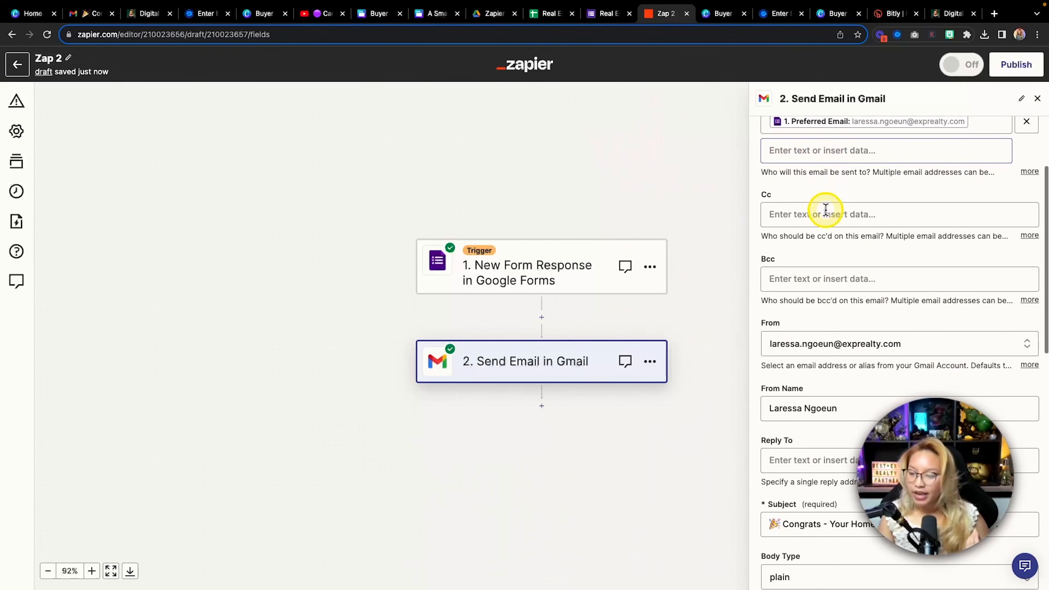
scroll(825, 235, "down", 7)
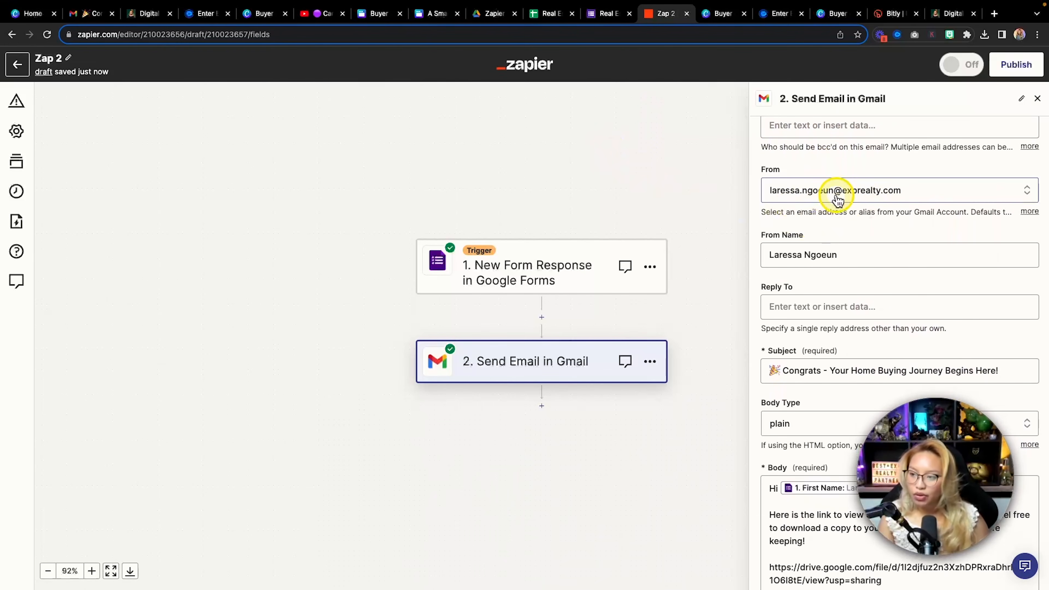
Keep the current sender address and scroll through the Congrats subject and buyer guide body
left_click(836, 192)
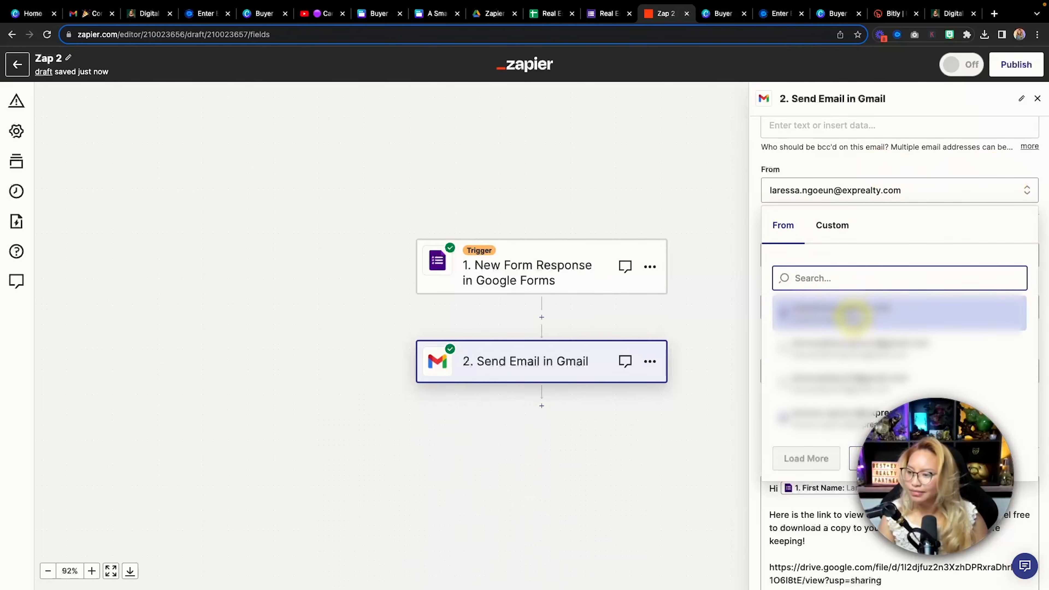
left_click(808, 427)
scroll(823, 398, "down", 2)
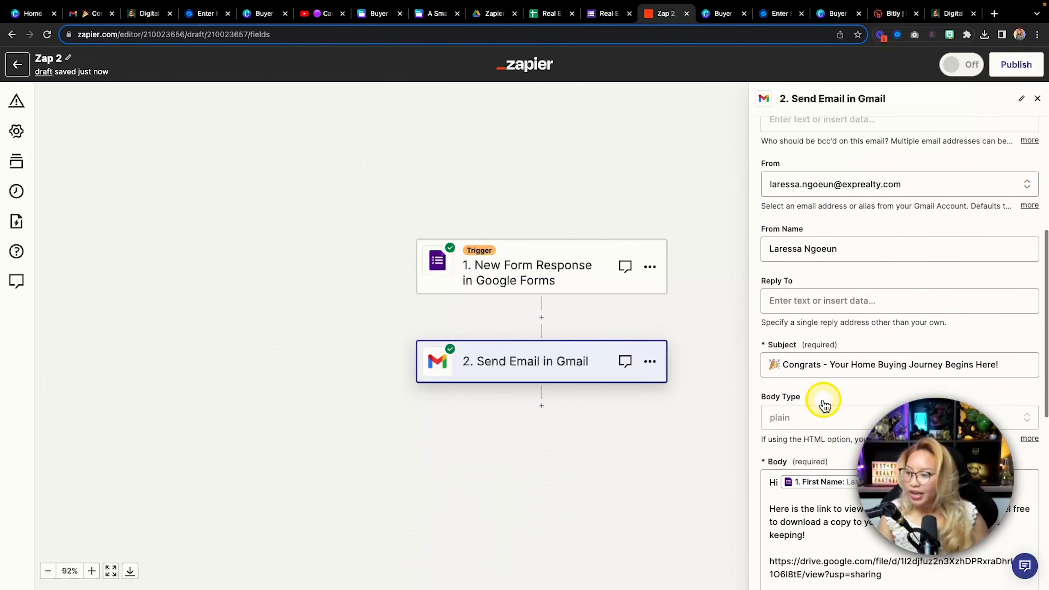
scroll(824, 399, "down", 2)
scroll(845, 314, "down", 1)
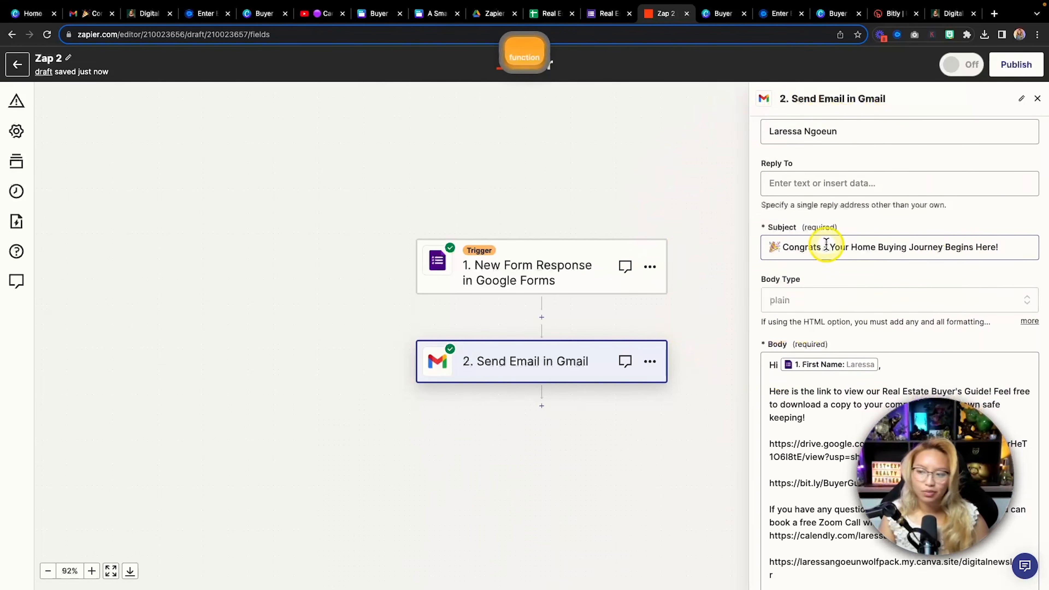
scroll(846, 270, "down", 2)
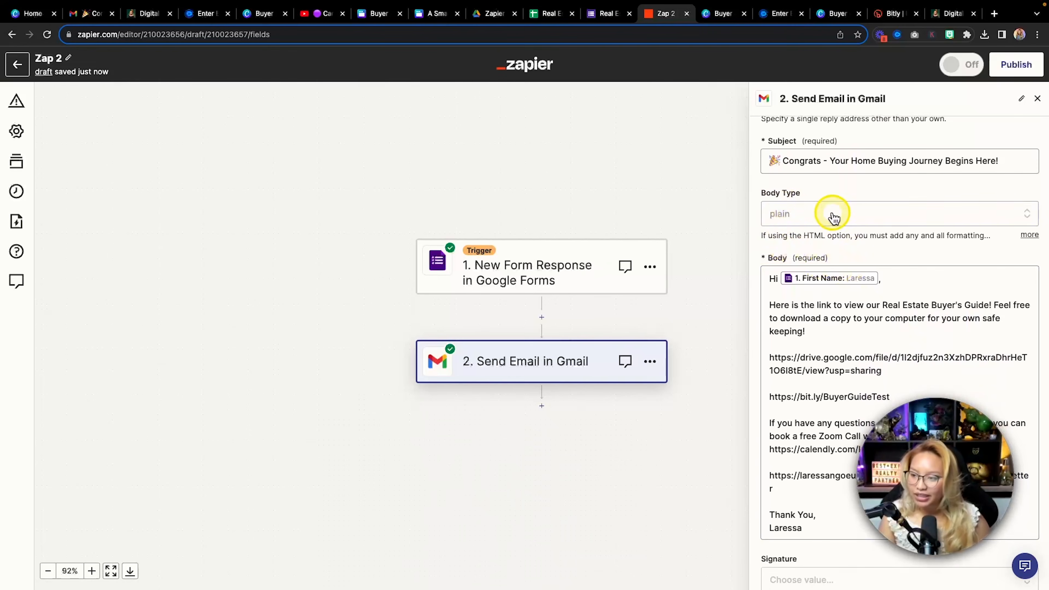
scroll(795, 229, "down", 2)
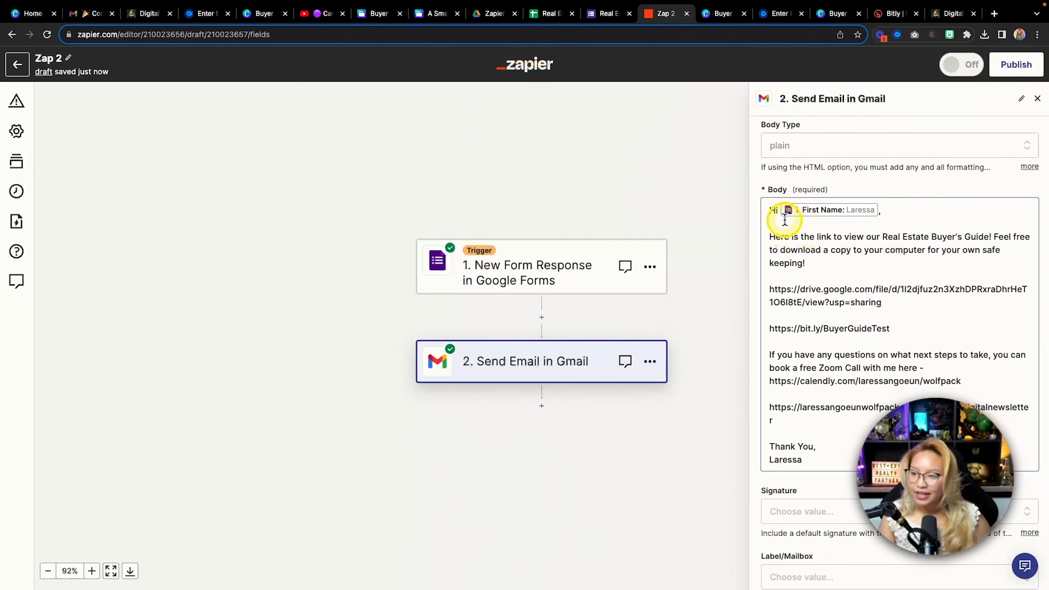
Review the buyer guide email body text in the Gmail Send Email step
left_click(900, 210)
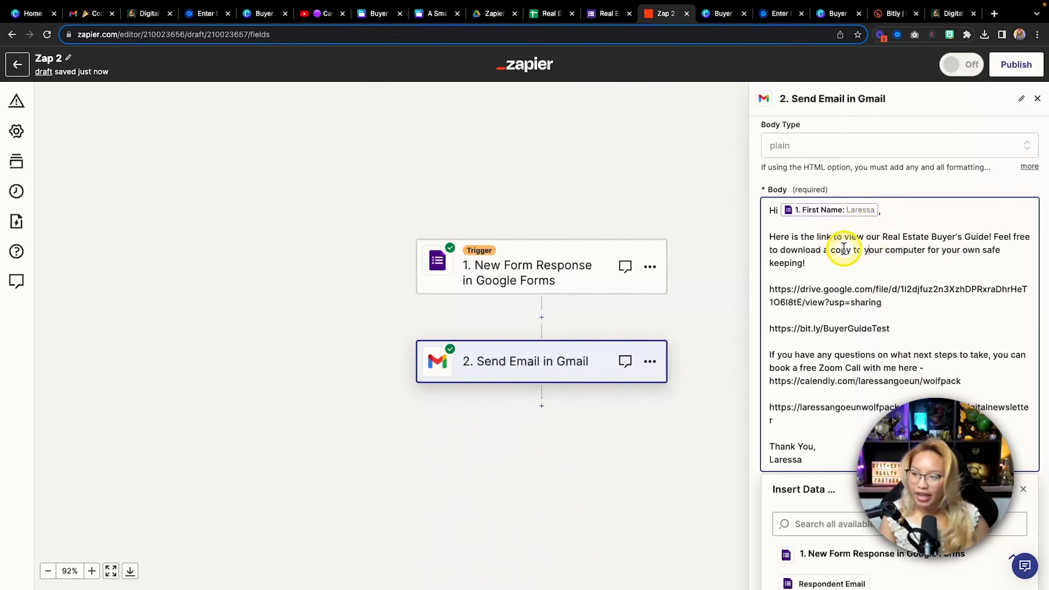
scroll(899, 222, "down", 1)
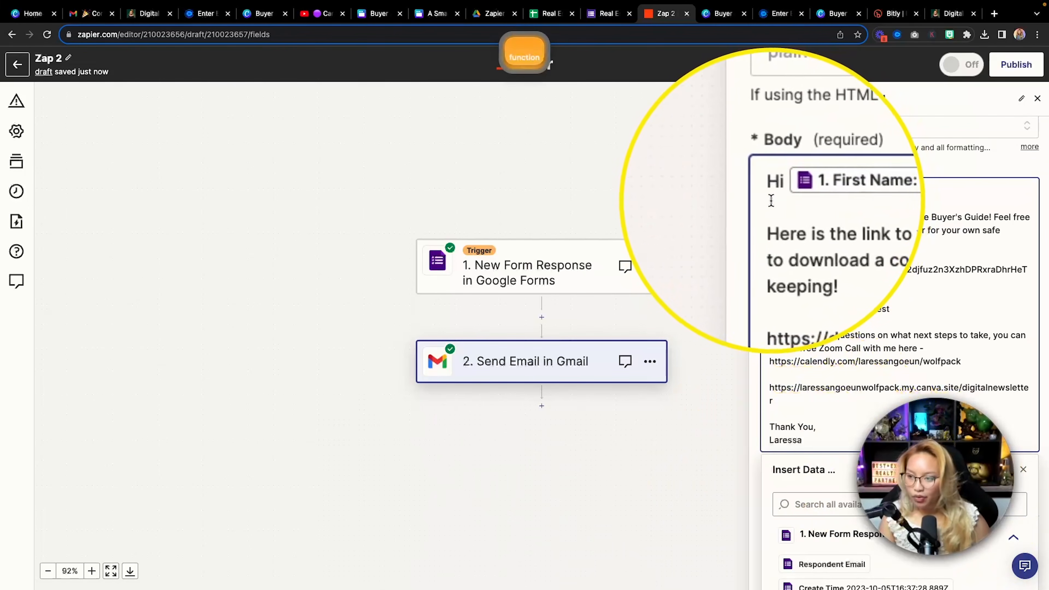
scroll(921, 199, "down", 1)
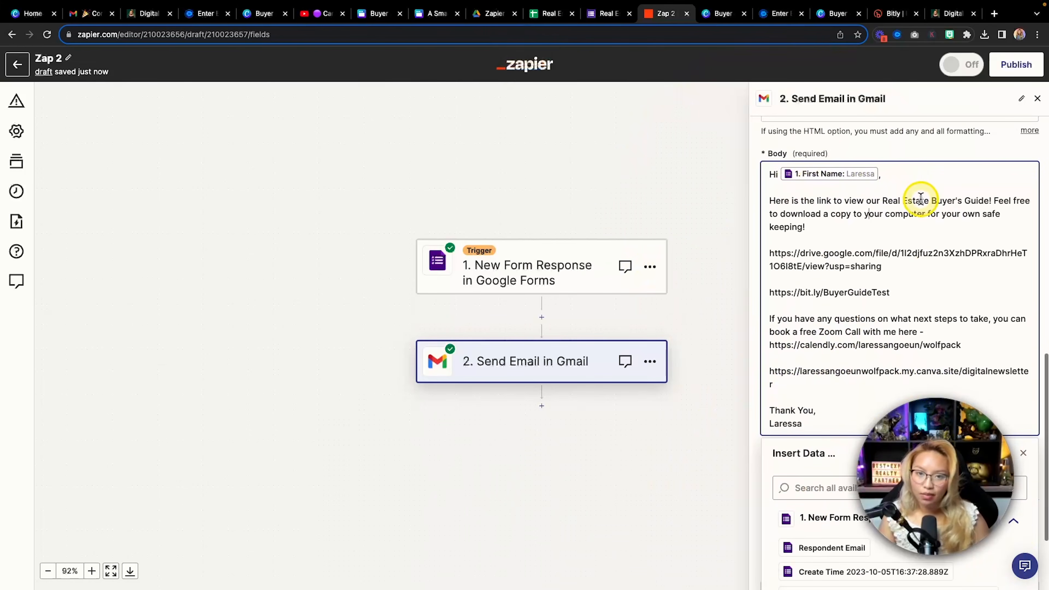
scroll(921, 199, "down", 1)
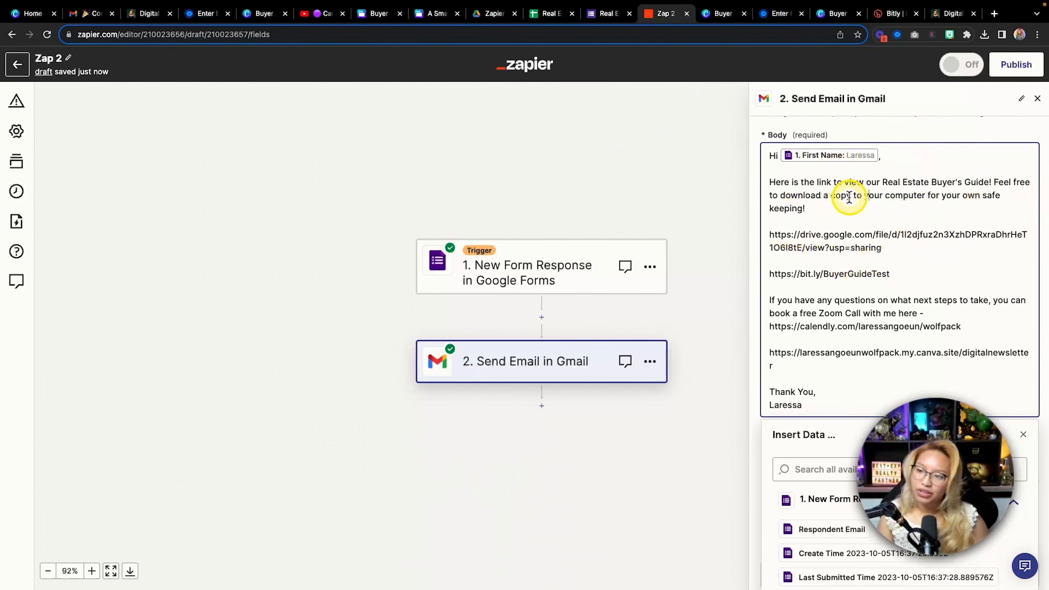
scroll(849, 197, "down", 1)
scroll(890, 247, "down", 3)
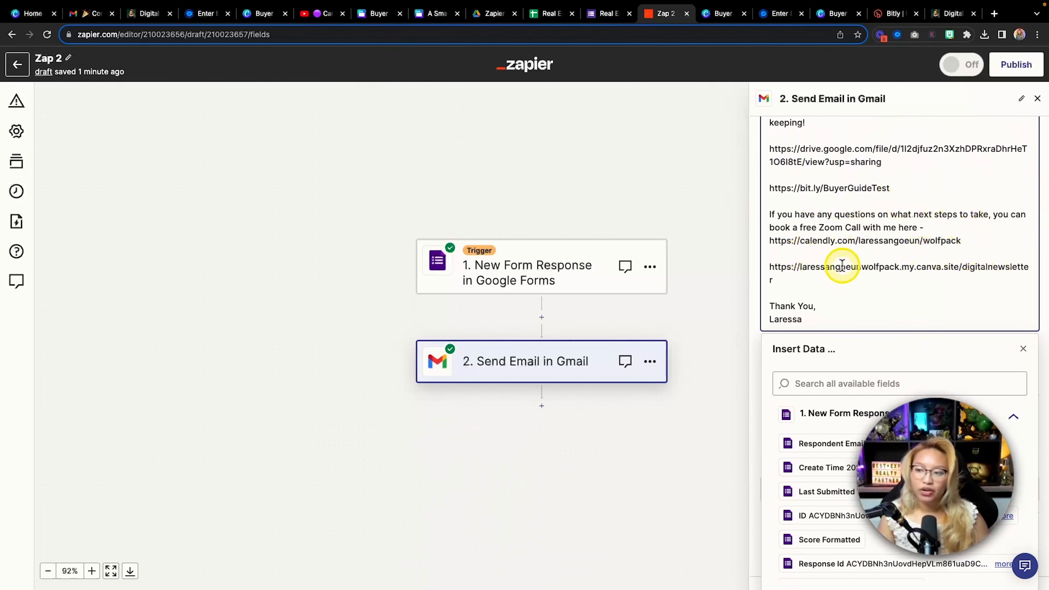
scroll(933, 278, "down", 1)
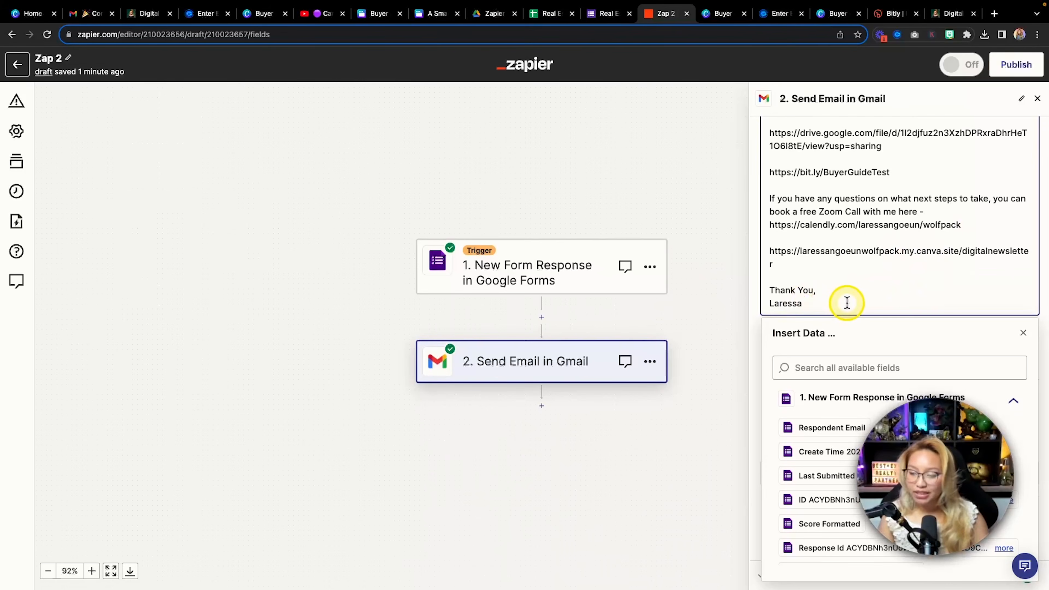
Check the passed Send Email test sample, then publish Zap 2
left_click(1024, 336)
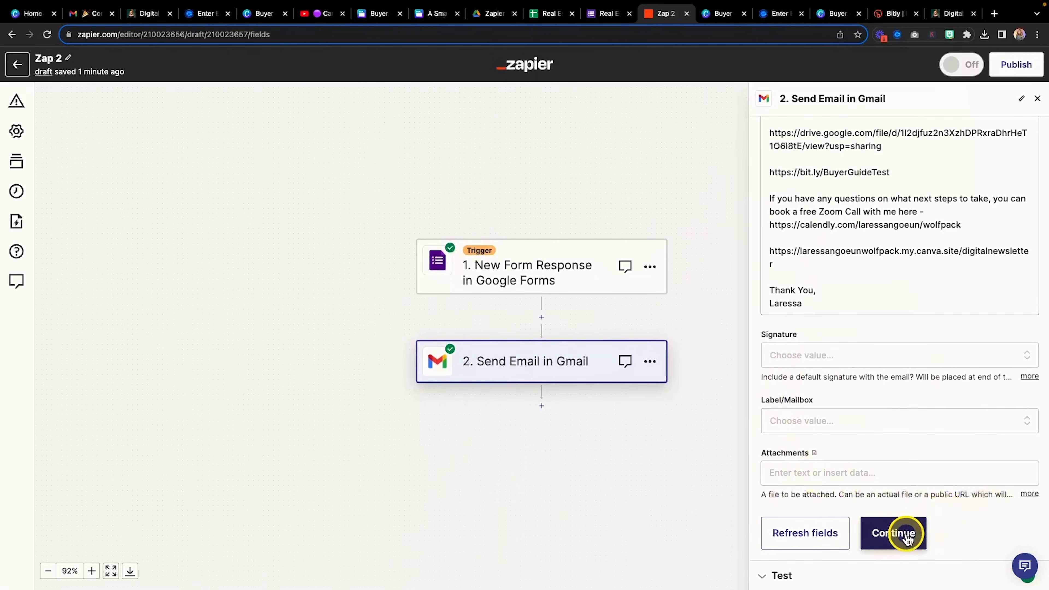
left_click(785, 578)
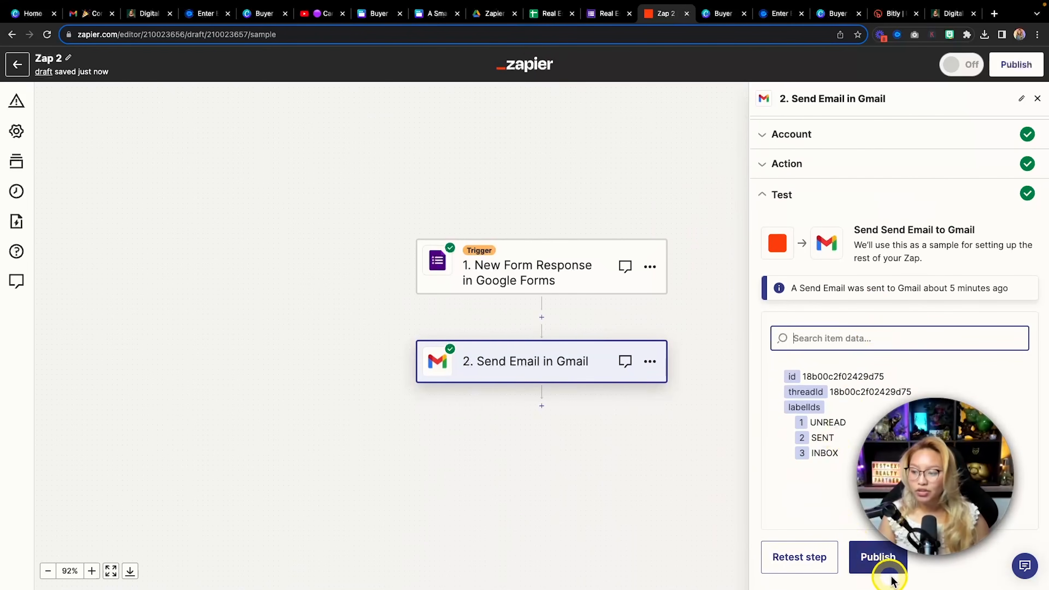
left_click(884, 569)
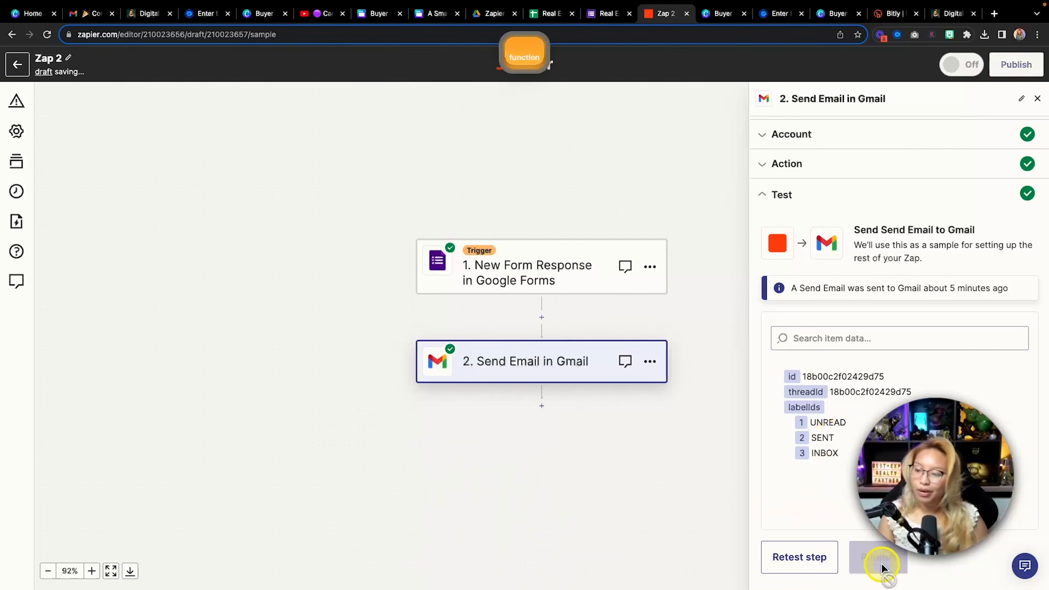